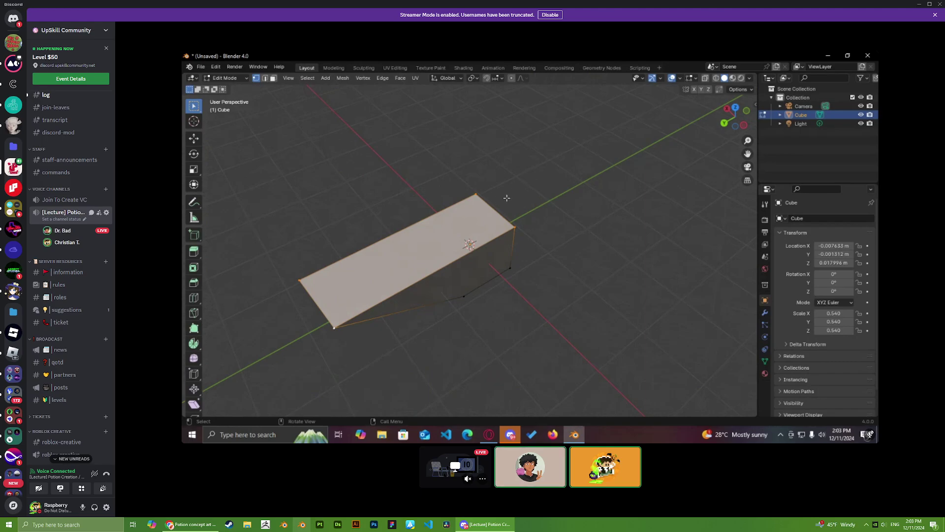
middle_drag(523, 190, 479, 192)
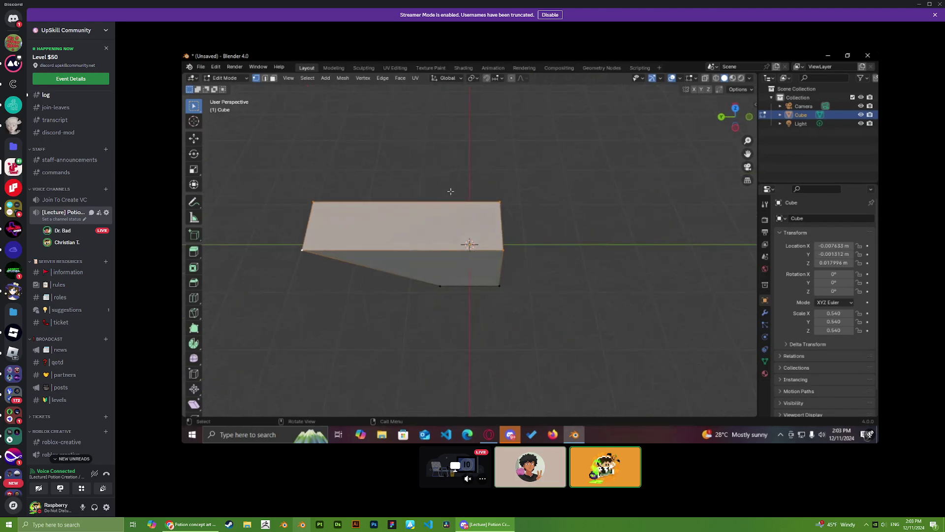
key(s)
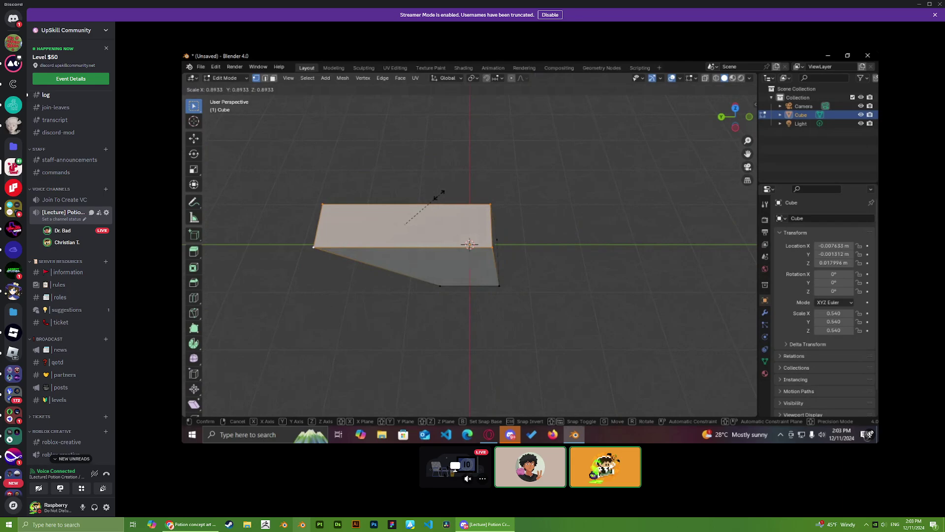
right_click(453, 210)
middle_drag(627, 238, 553, 199)
key(e)
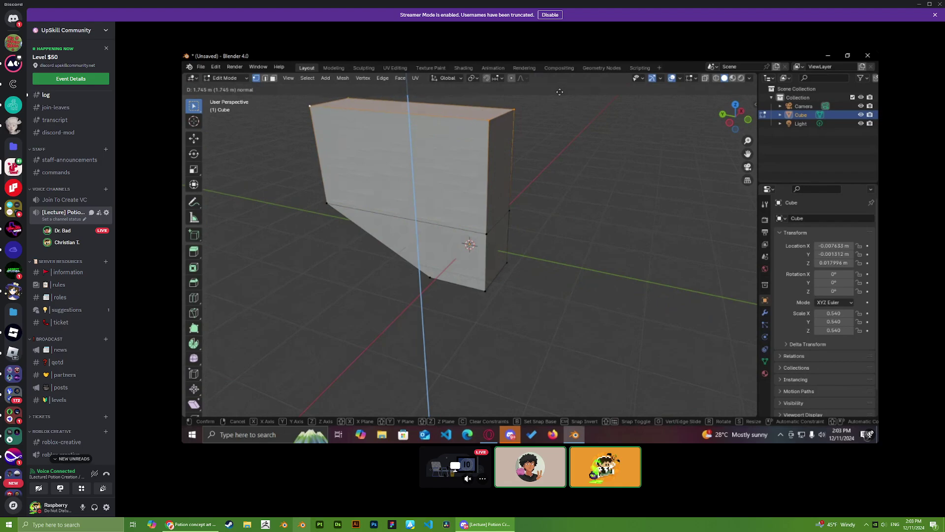
key(c)
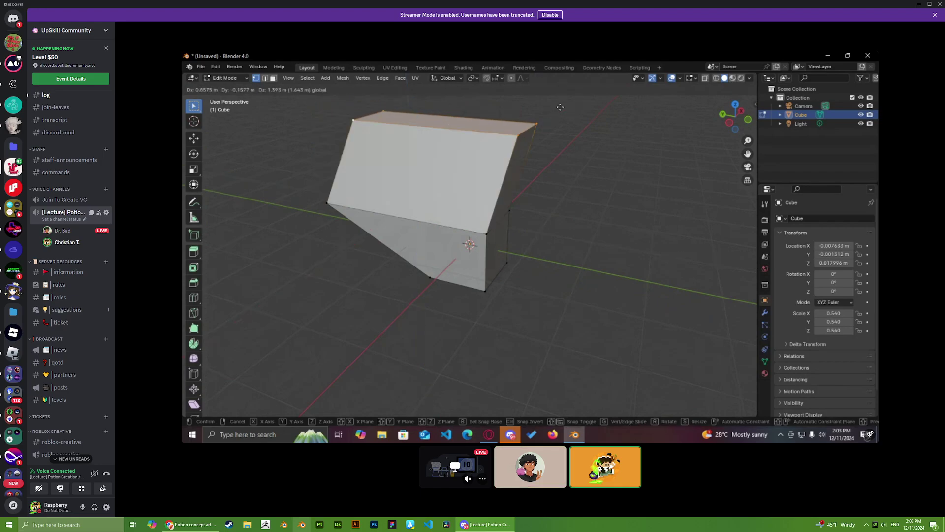
key(x)
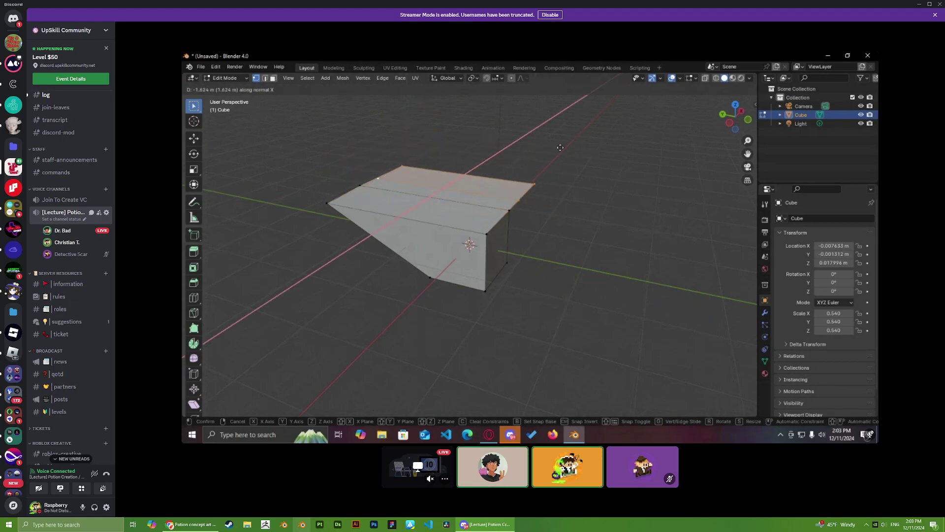
key(Escape)
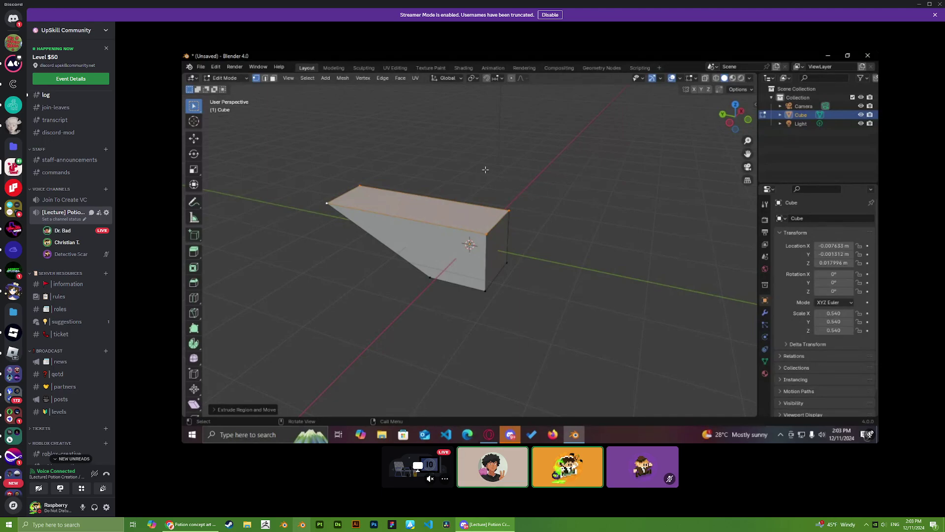
Step: Extrude the mesh's top face upward and scale the extruded face down so the upper section tapers
key(e)
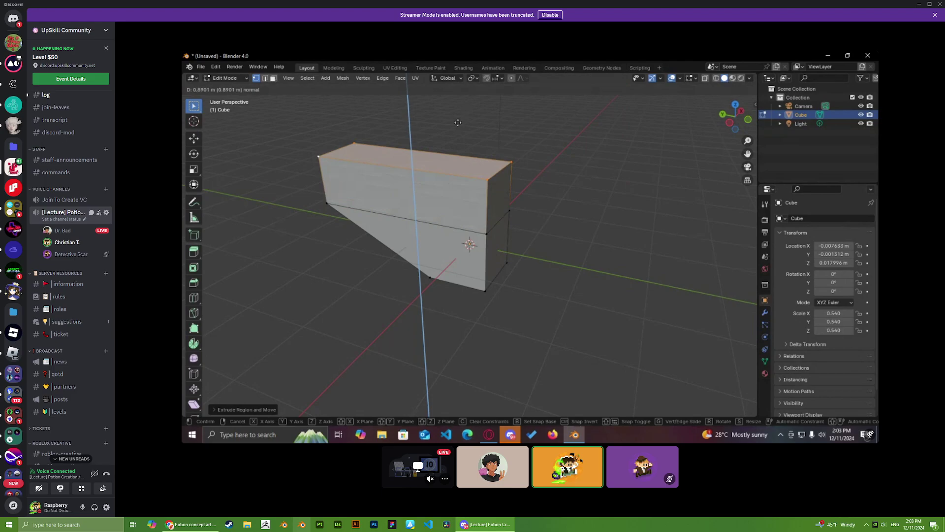
key(z)
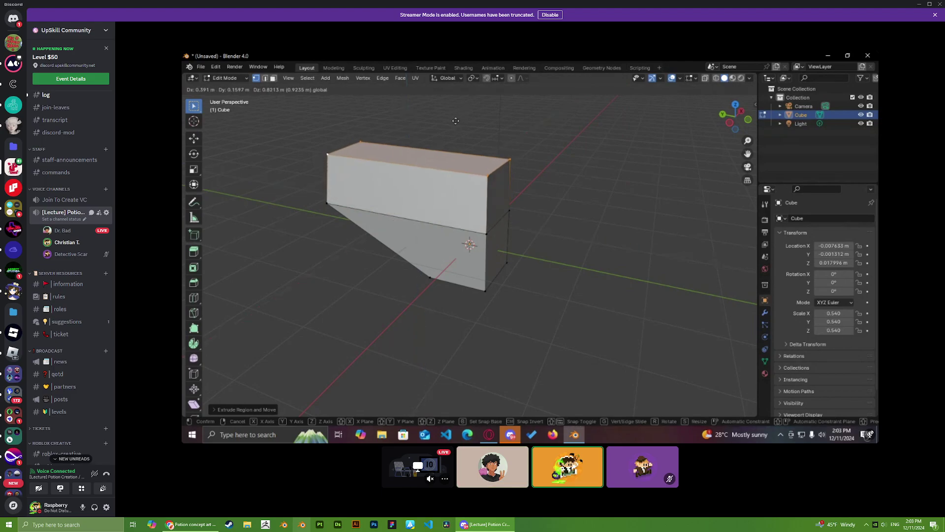
click(445, 97)
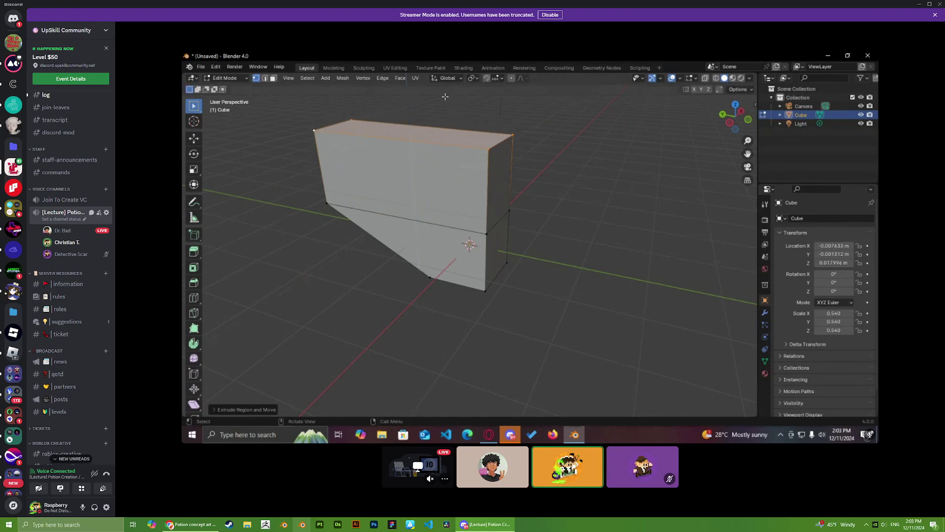
key(s)
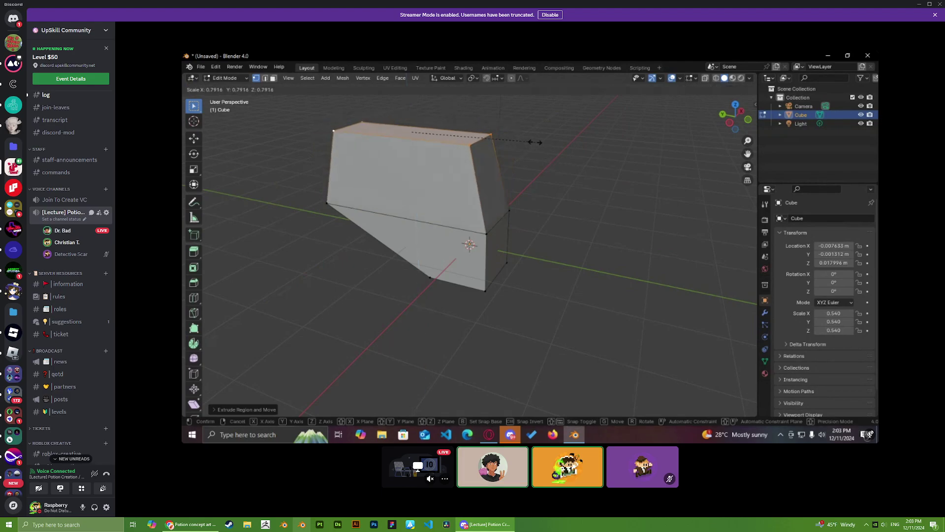
click(524, 144)
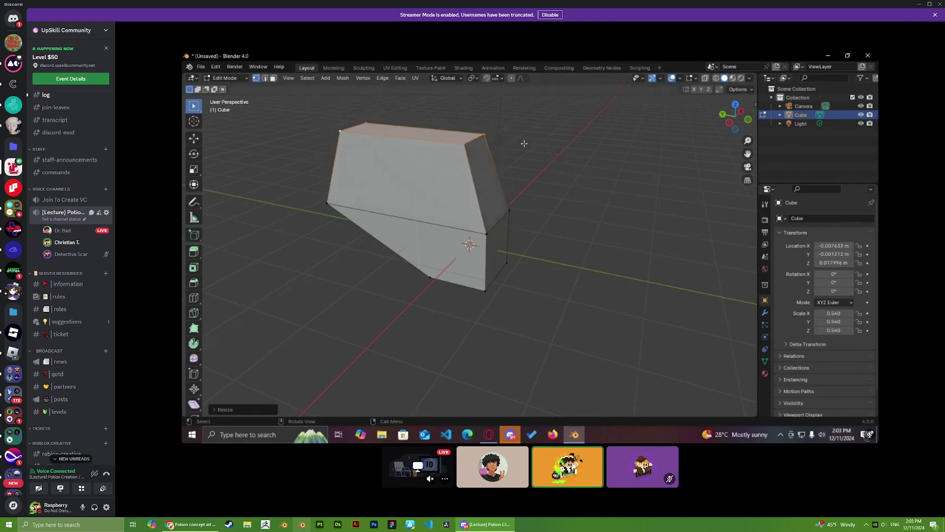
click(191, 524)
click(903, 7)
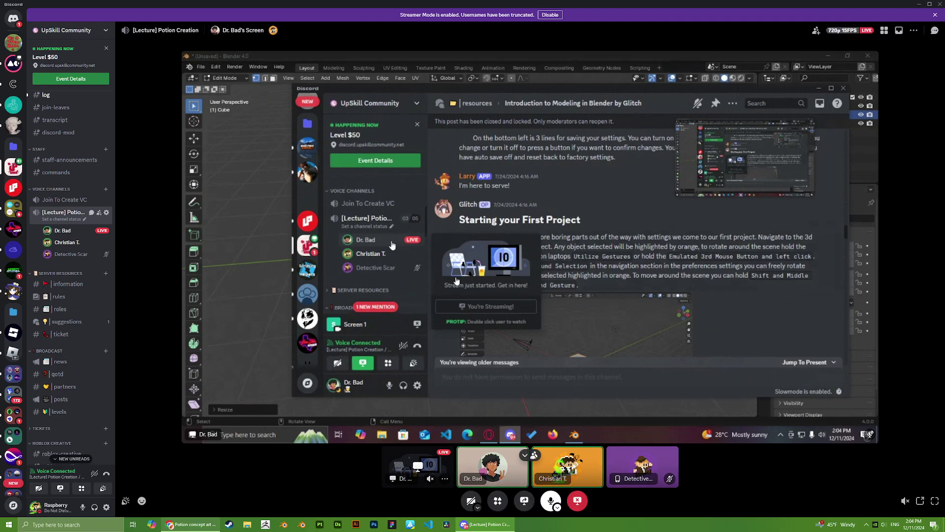
Step: In Discord, open the text chat of the [Lecture] Potion Creation voice channel
scroll(61, 353, down, 5)
scroll(62, 353, up, 5)
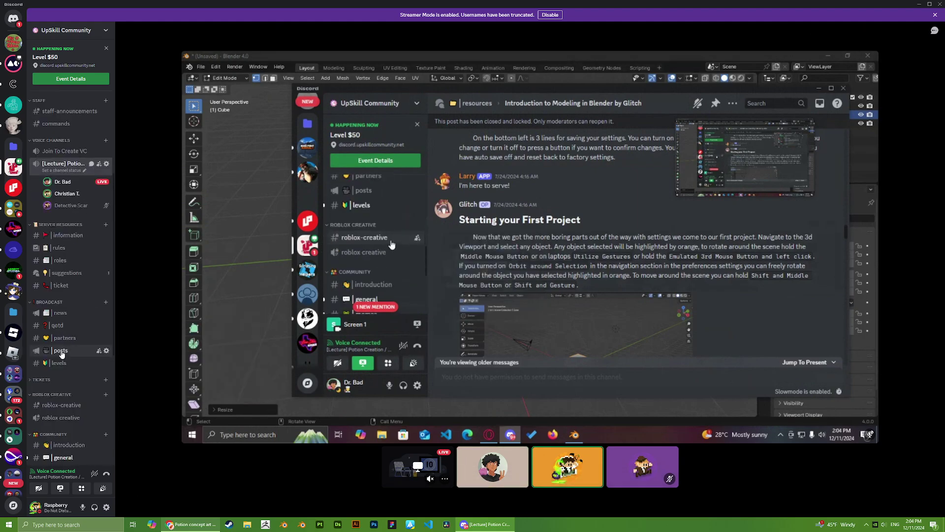
click(92, 164)
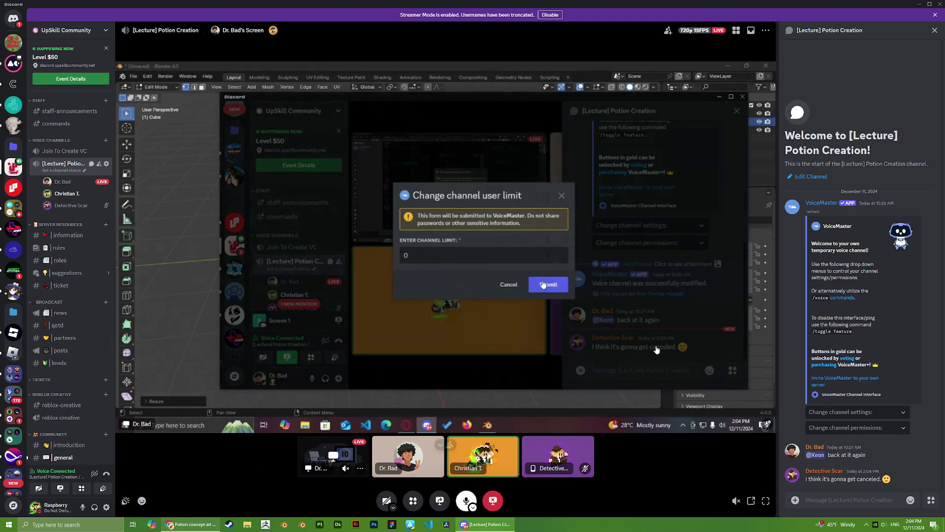
Step: Start the scheduled Blender Lectures event and rejoin the [Lecture] Potion Creation voice channel
scroll(68, 187, up, 4)
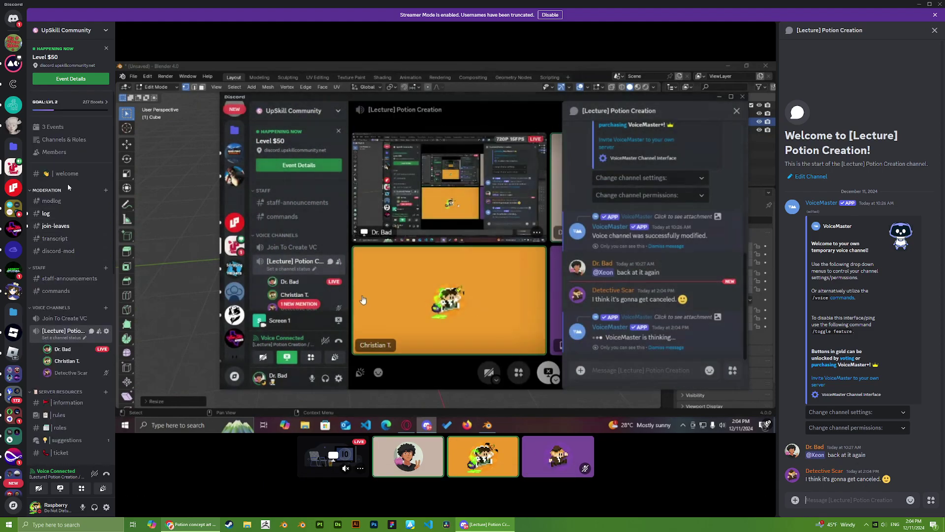
click(56, 126)
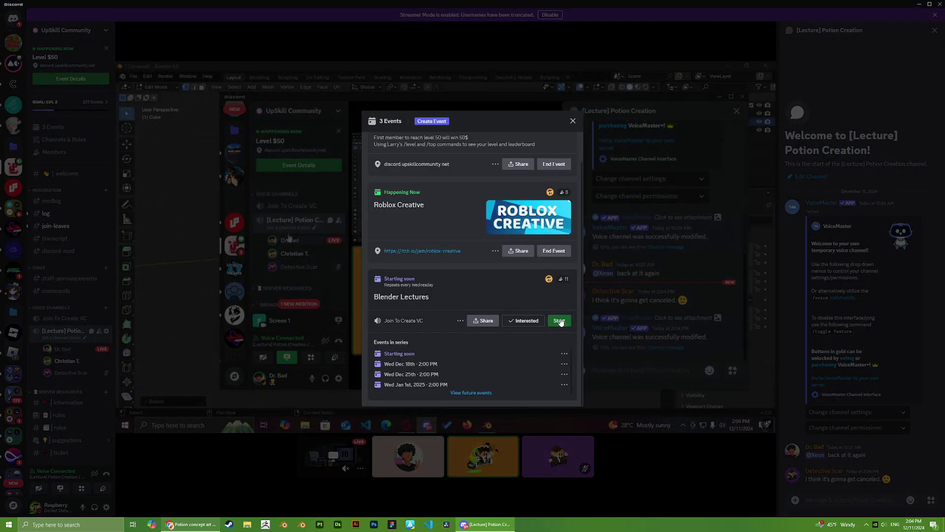
click(559, 320)
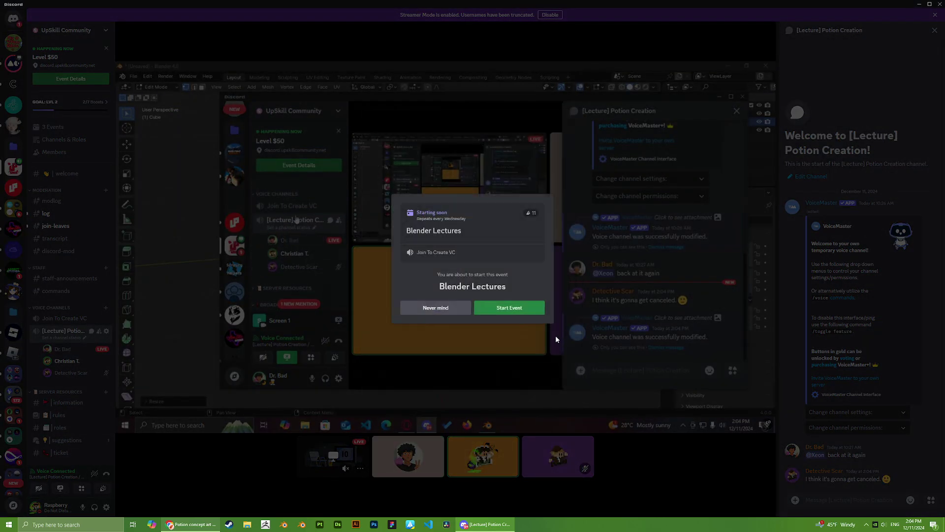
click(505, 308)
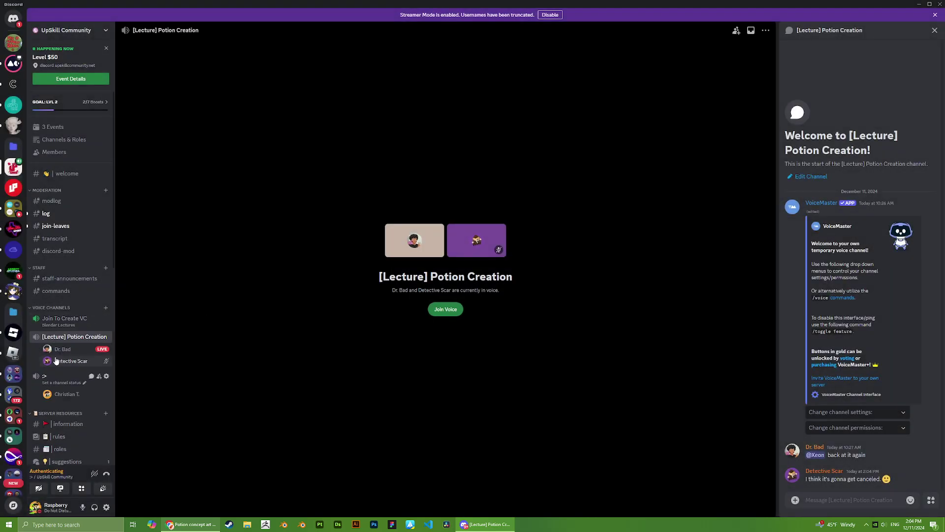
click(65, 338)
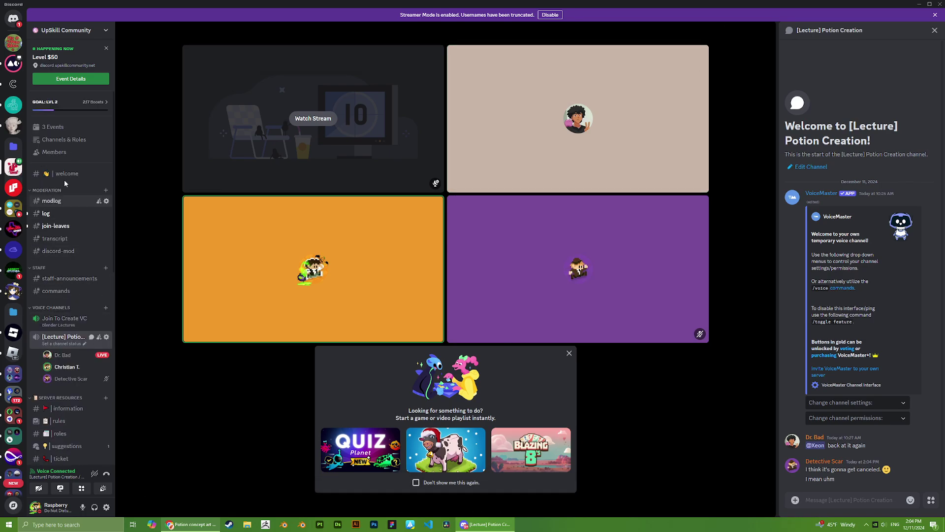
Step: Check the general channel's messages and the Zbrush dash line post in general-help
scroll(56, 228, down, 7)
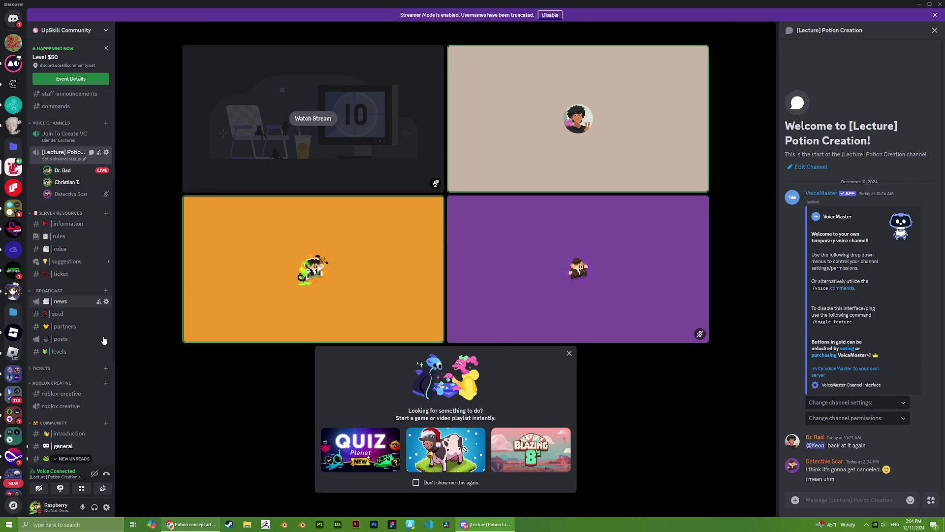
click(72, 300)
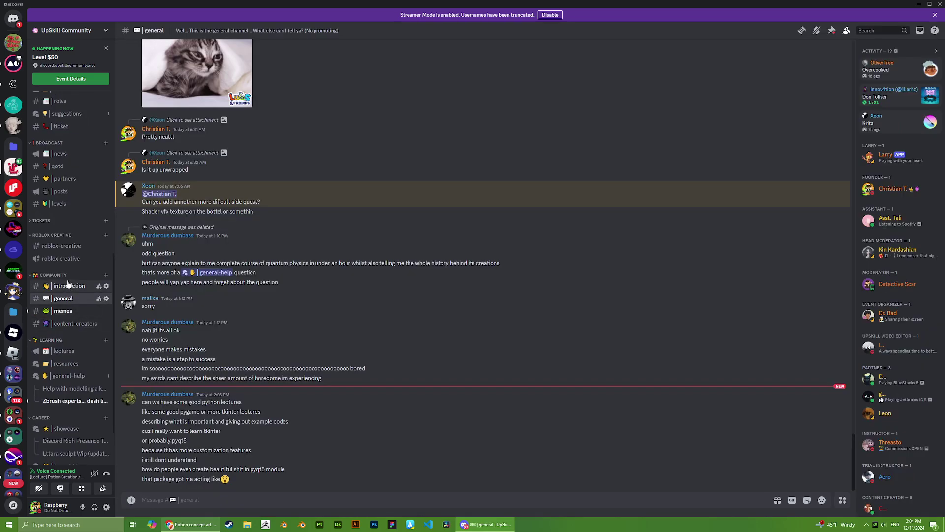
scroll(68, 283, up, 3)
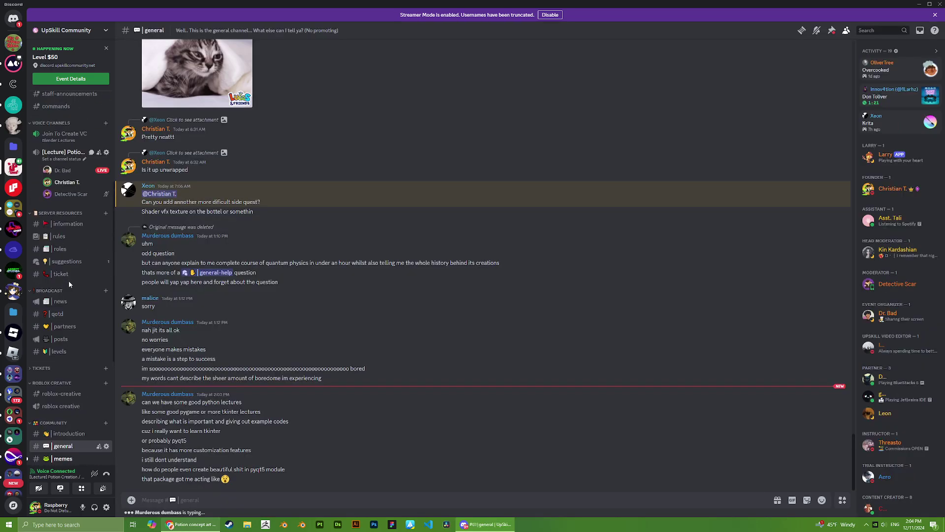
scroll(97, 294, down, 3)
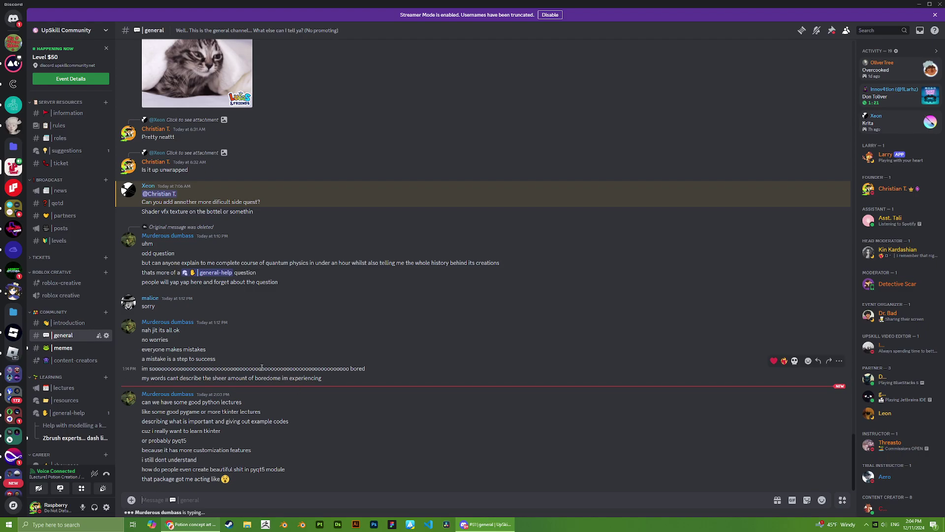
scroll(79, 348, down, 2)
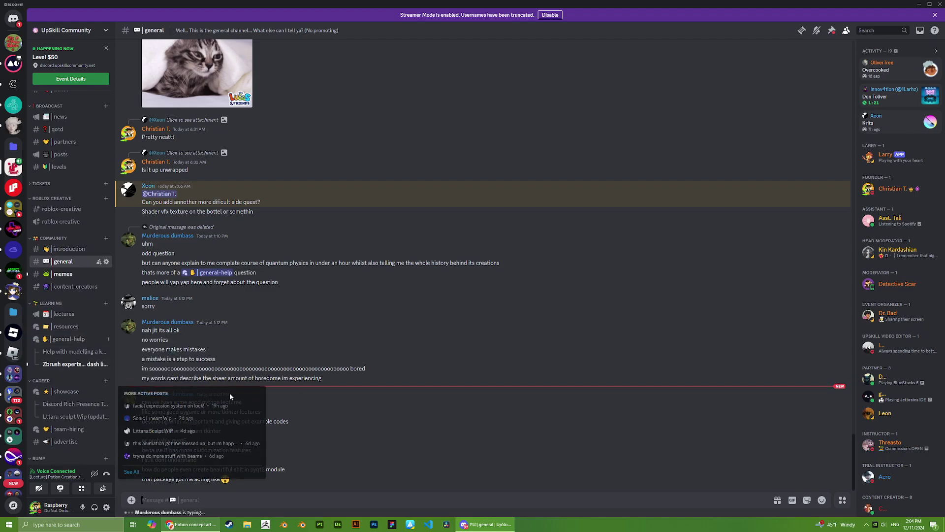
click(66, 364)
Step: Return to the [Lecture] Potion Creation voice channel and watch the instructor's live screen share
scroll(64, 345, up, 5)
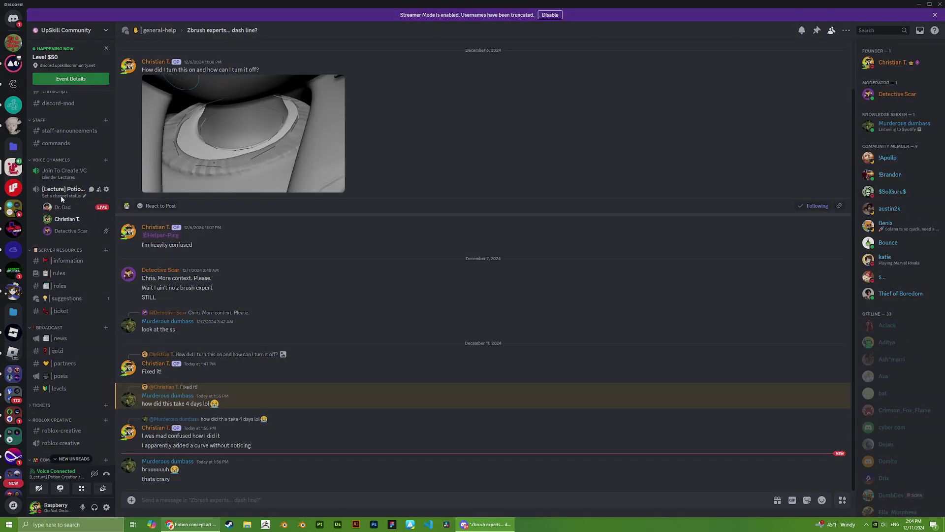
click(62, 196)
click(73, 204)
click(62, 207)
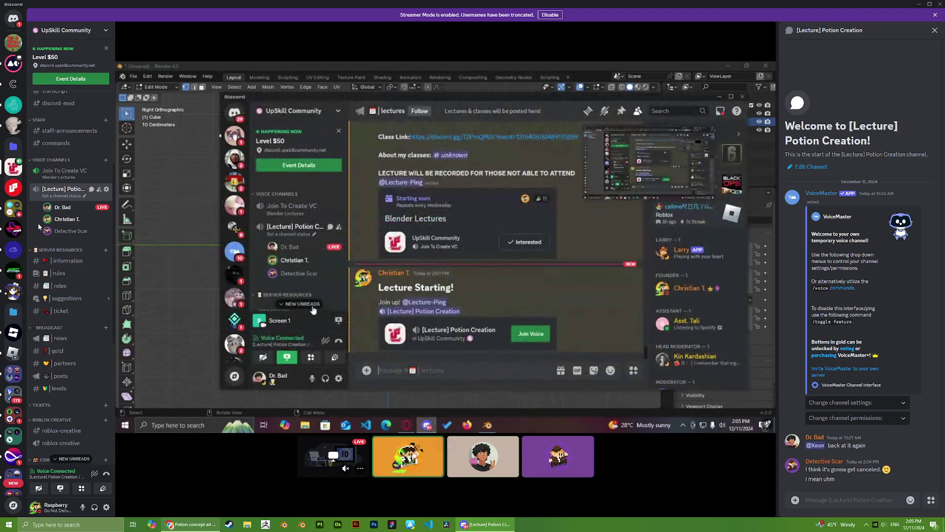
right_click(72, 233)
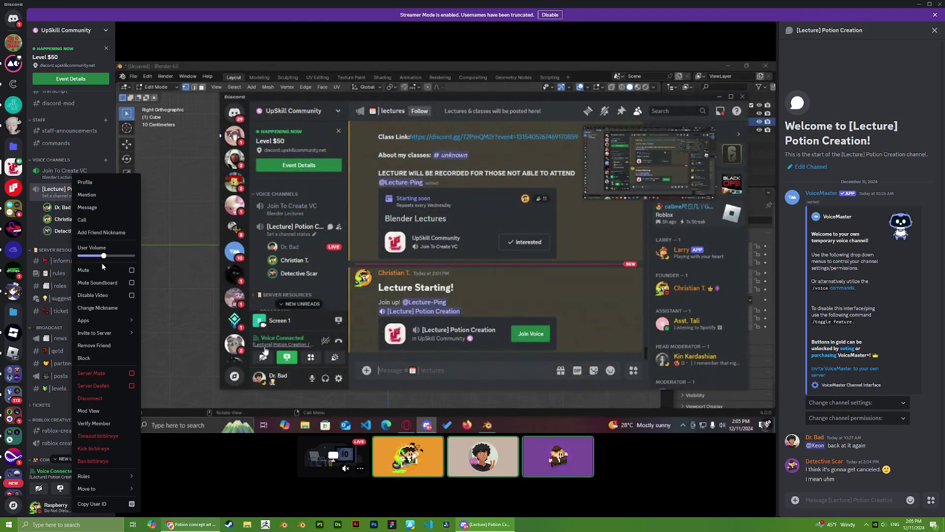
click(203, 457)
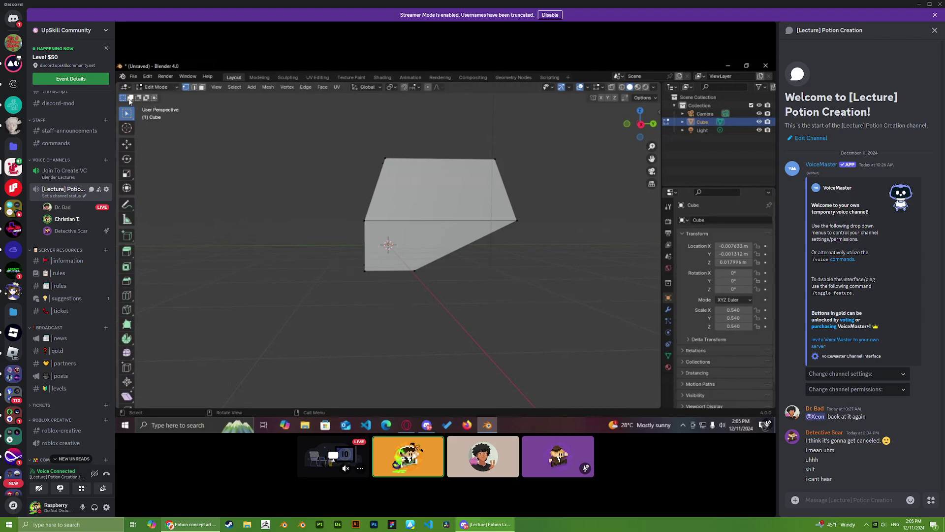
Step: In Blender, switch to edge selection and box-select the edges along one side of the mesh's upper section
click(202, 87)
shift+click(194, 88)
drag(373, 145, 411, 224)
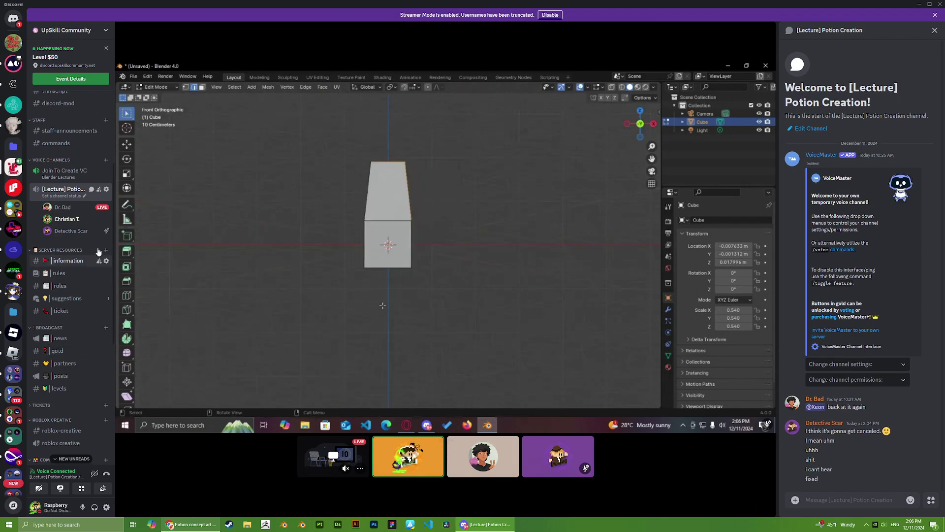
right_click(78, 233)
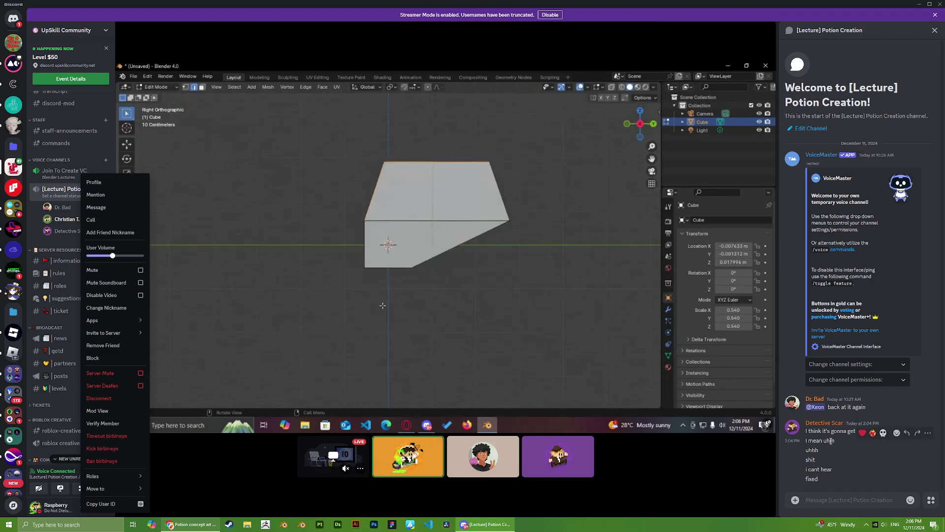
key(Escape)
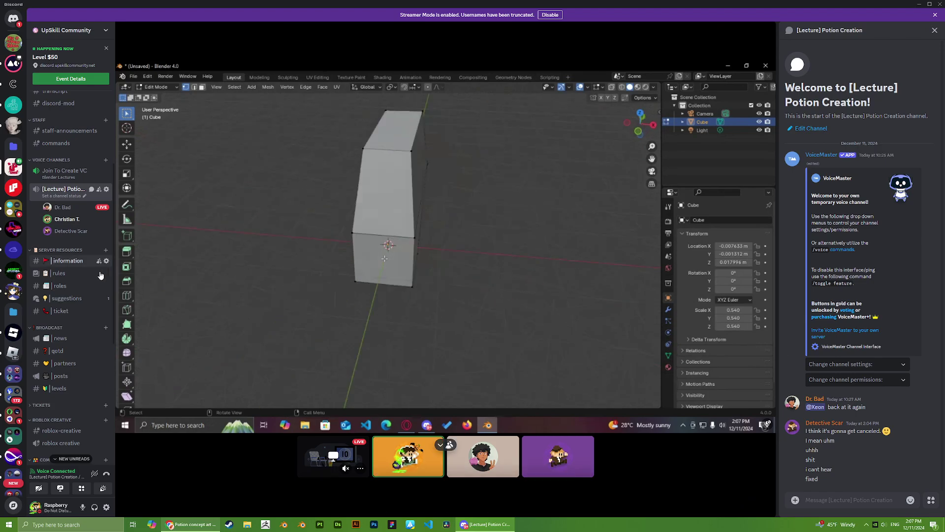
Step: Open Discord's general channel and check its new messages
scroll(93, 291, down, 5)
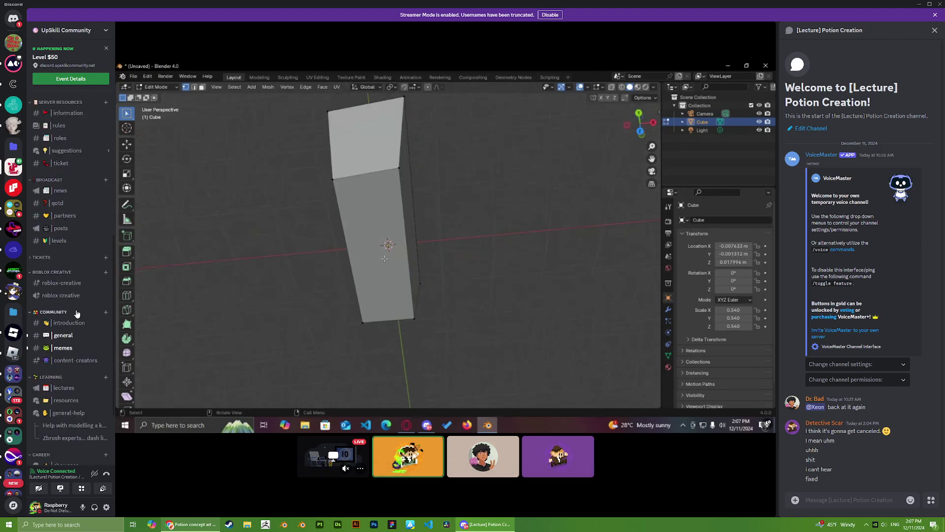
click(63, 336)
scroll(64, 354, down, 1)
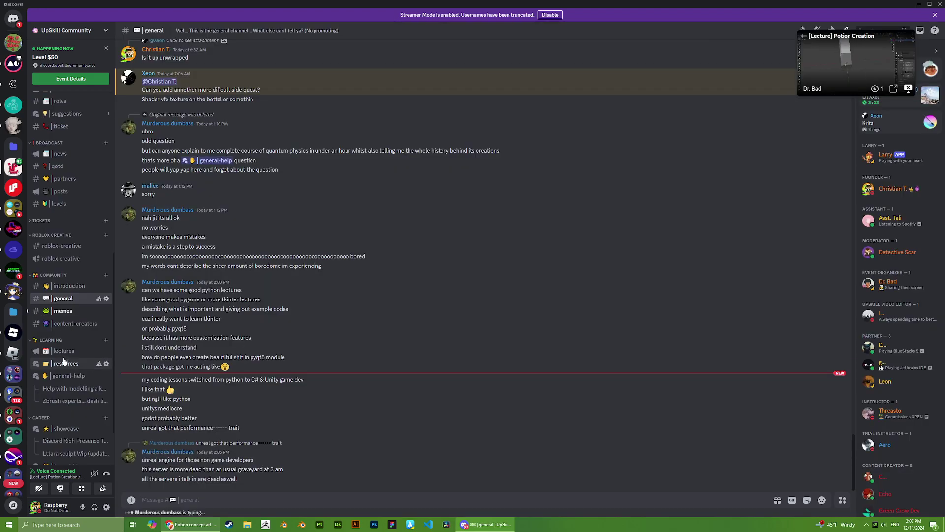
scroll(64, 359, up, 1)
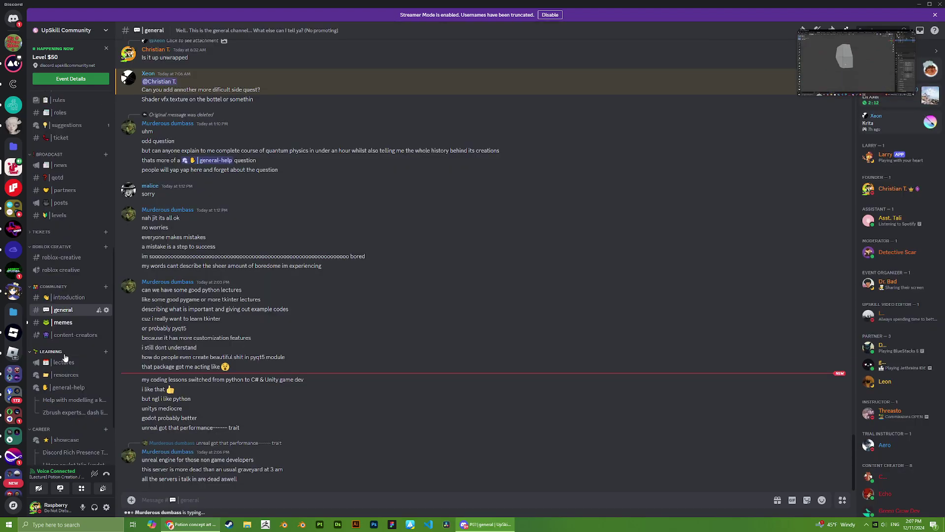
scroll(69, 351, up, 5)
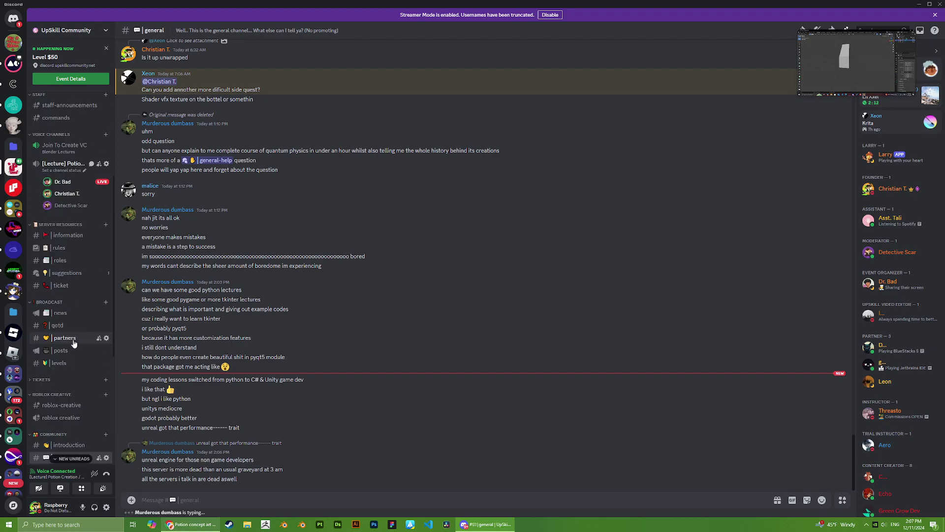
Step: Check the new posts in the memes channel and return to the [Lecture] Potion Creation screen share
scroll(74, 343, down, 5)
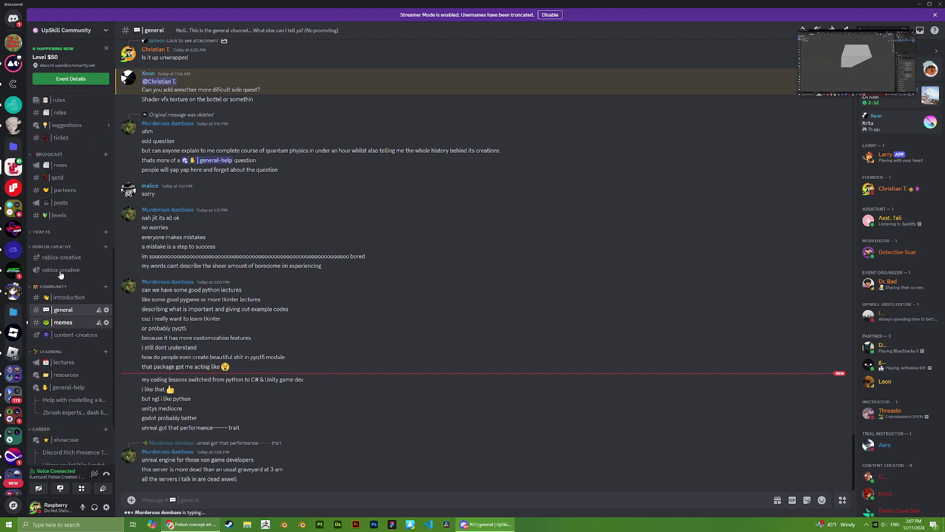
click(63, 322)
scroll(79, 247, up, 5)
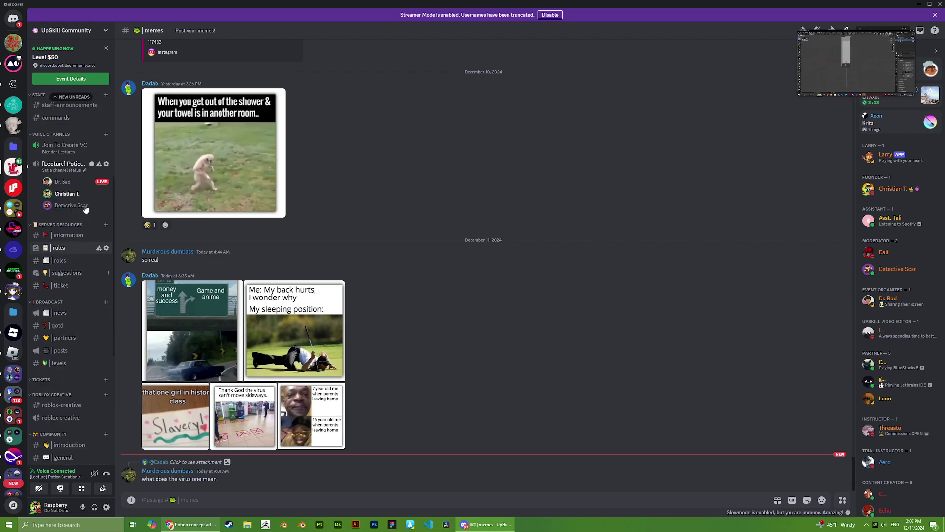
click(92, 165)
Step: Open the general channel, read its newest messages and look through the server's channel list
scroll(78, 303, down, 7)
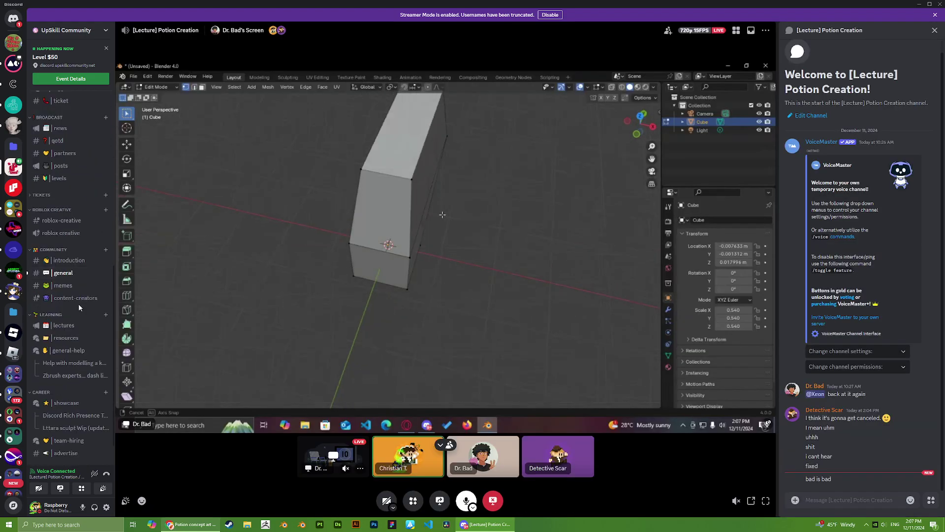
click(69, 237)
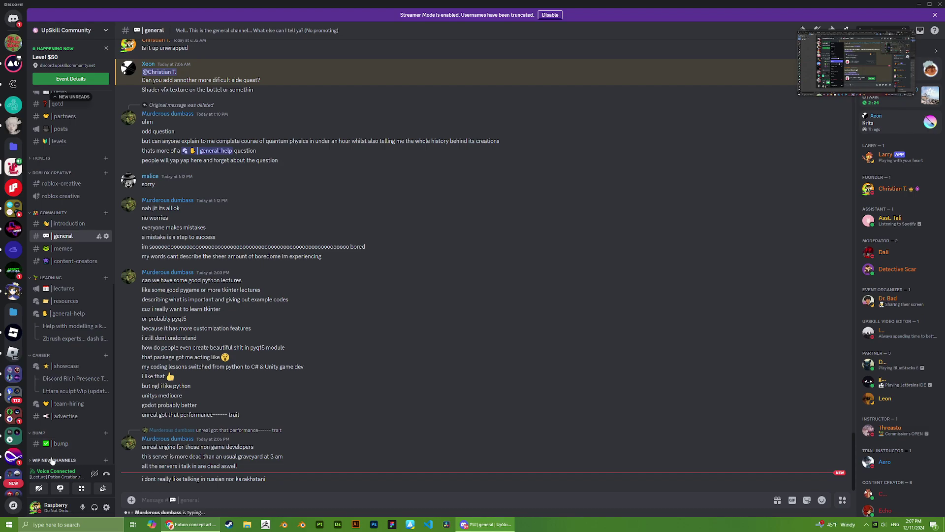
scroll(75, 388, up, 5)
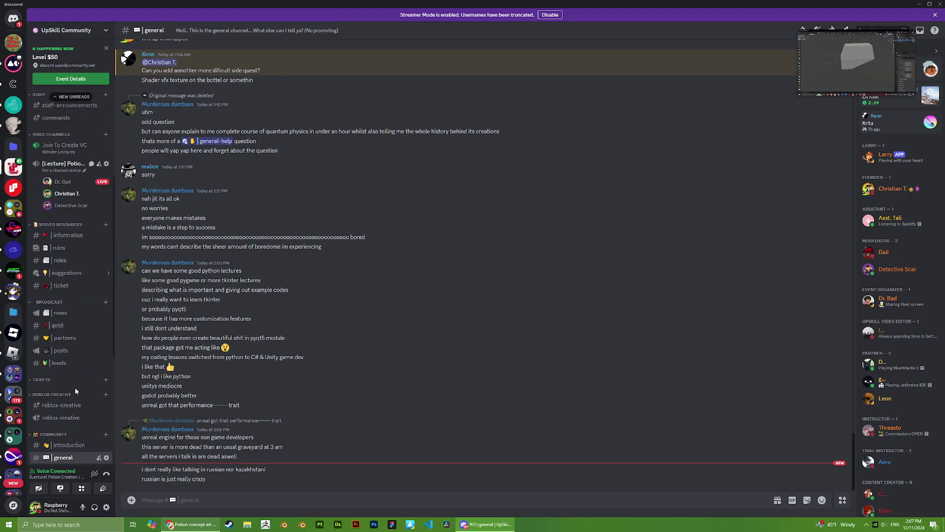
scroll(83, 374, down, 5)
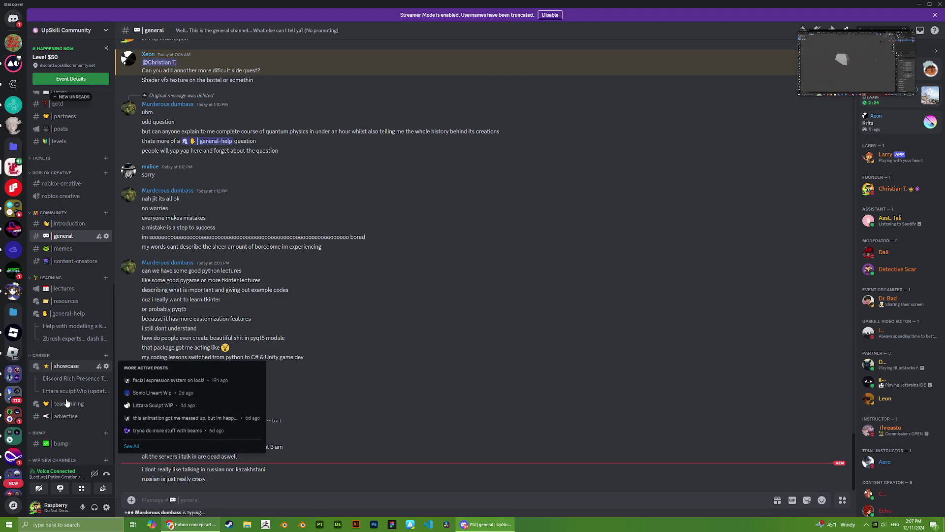
Step: Check the bump and advertise channels and return to the [Lecture] Potion Creation voice channel
click(54, 445)
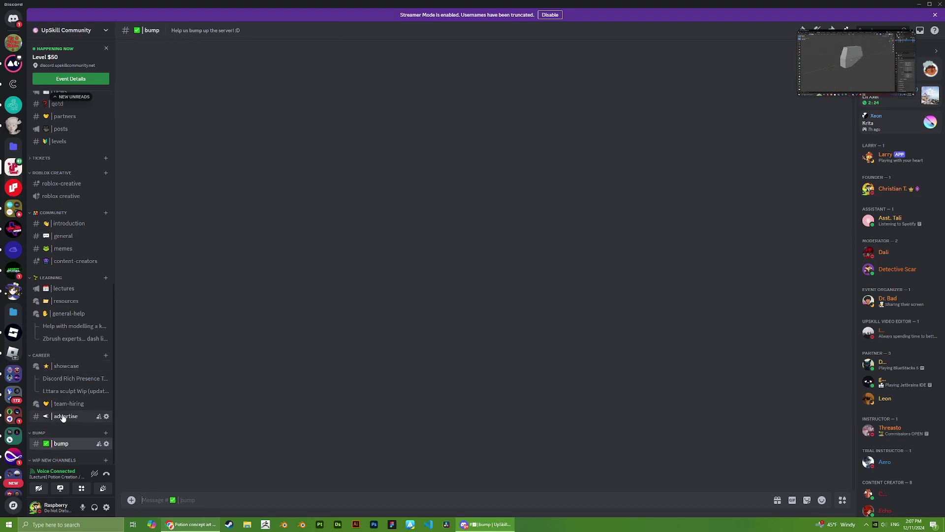
click(63, 417)
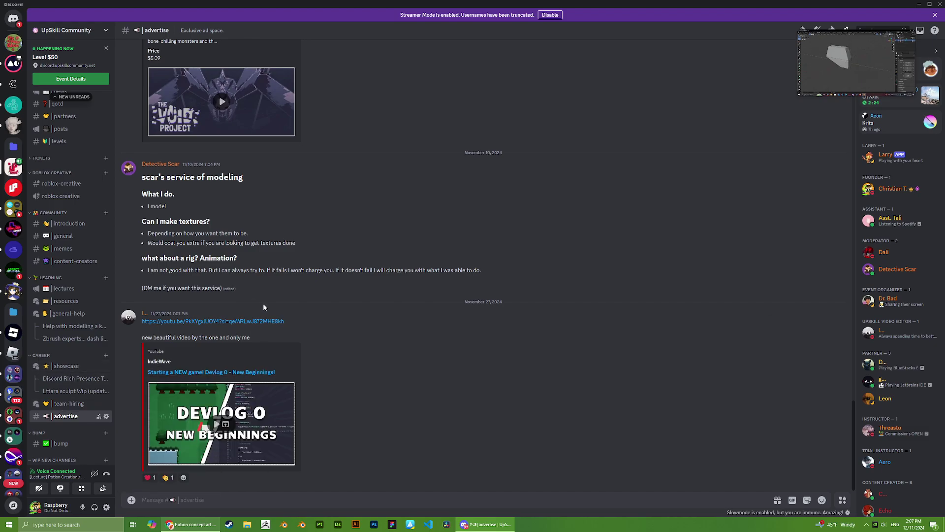
scroll(86, 295, up, 3)
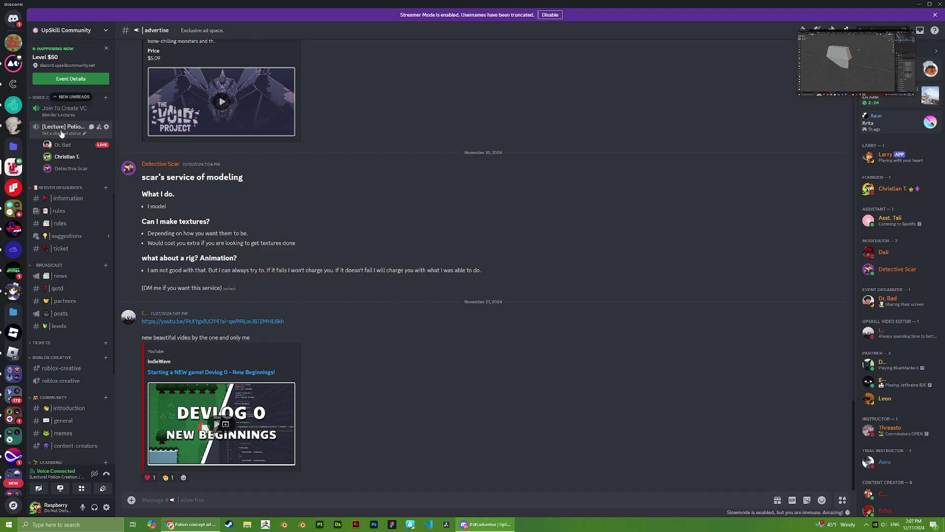
click(61, 128)
scroll(61, 133, up, 3)
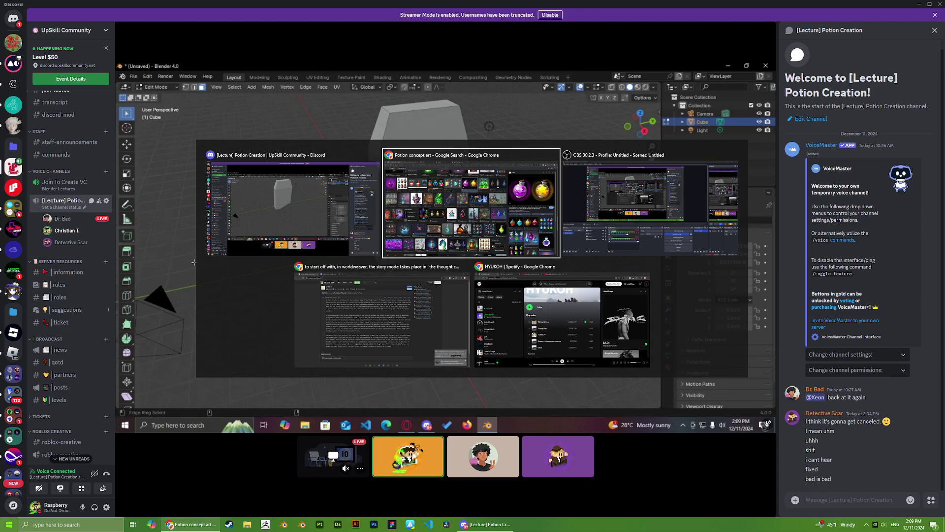
Step: Launch Blender alongside the lecture and bring its default cube scene to the front
key(super)
text(ble)
key(Return)
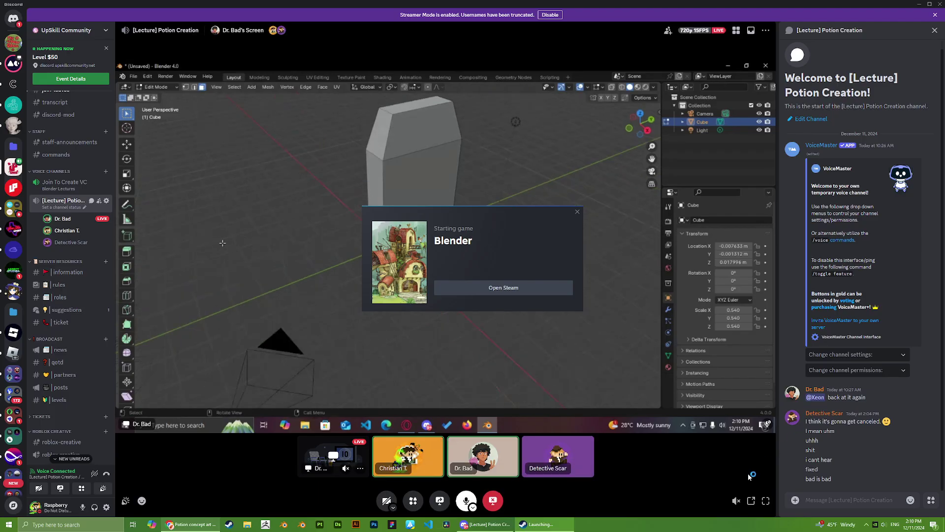
key(alt+Tab)
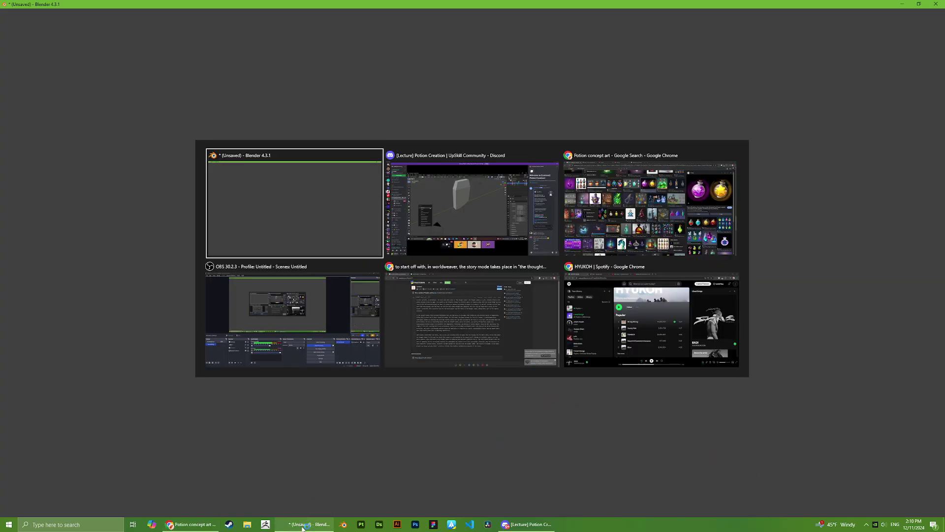
key(alt+Tab)
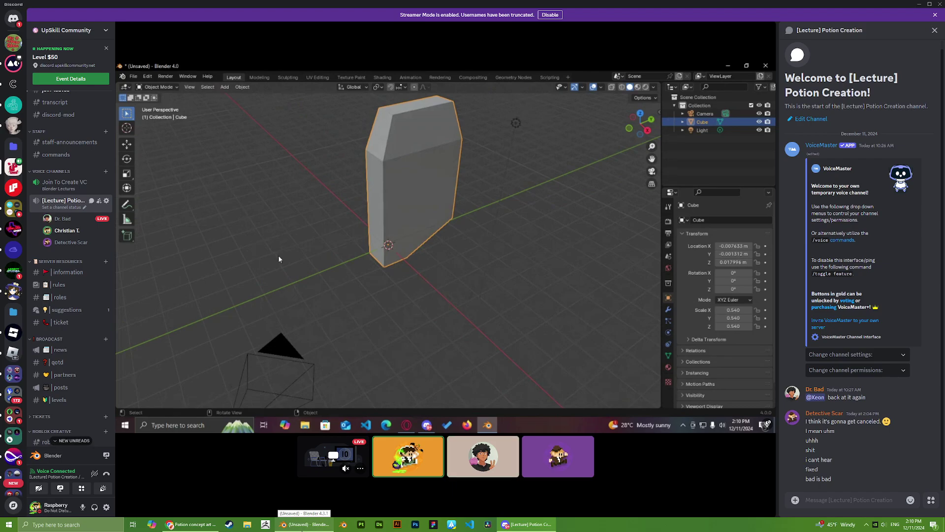
key(alt+Tab)
click(292, 279)
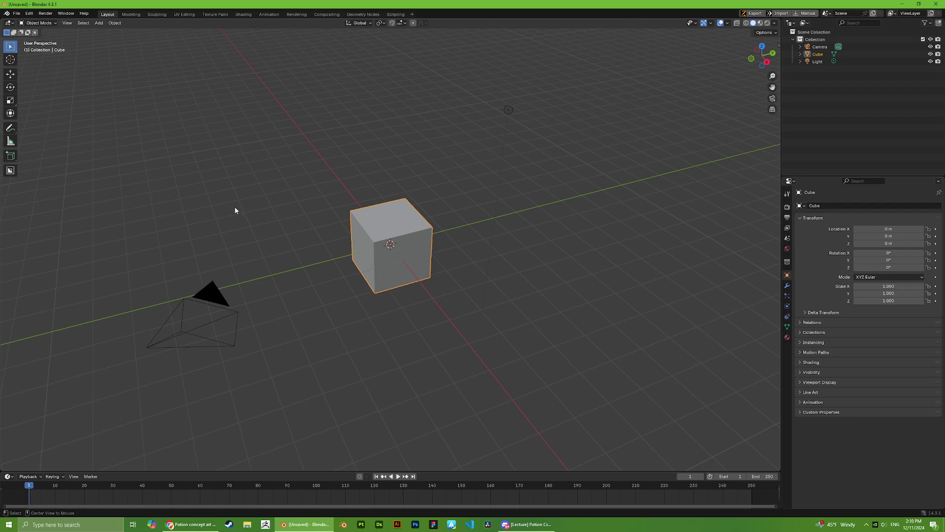
Step: In Blender, reposition the 3D cursor at several spots around the default cube, following the lecture's demonstration
key(alt+Tab)
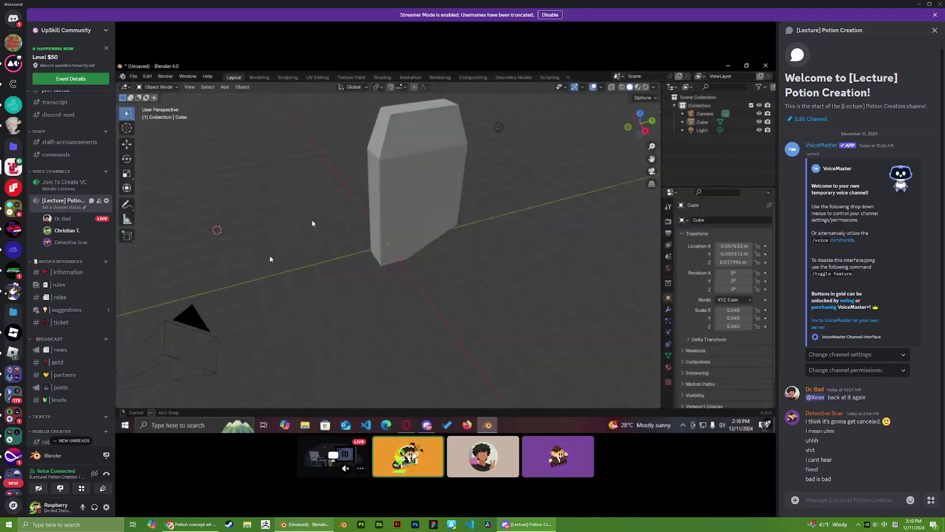
key(alt+Tab)
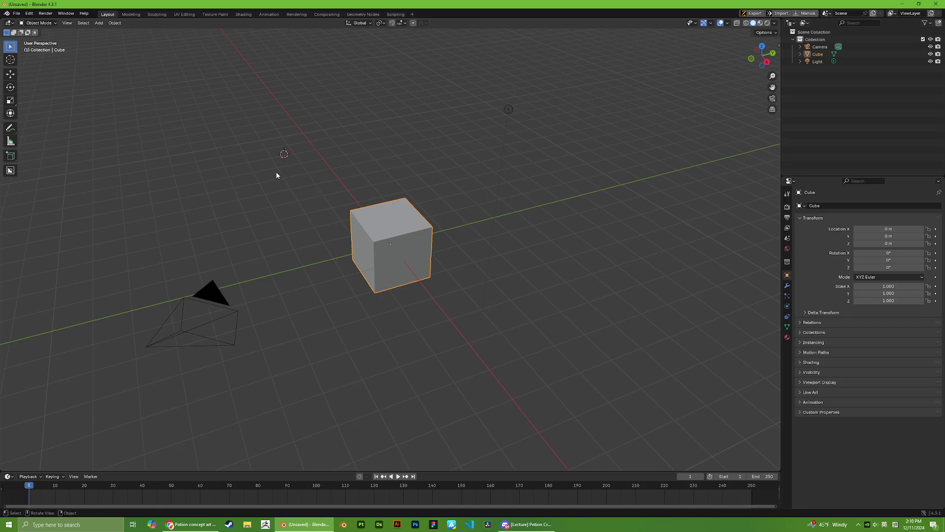
shift+right_drag(410, 142, 278, 150)
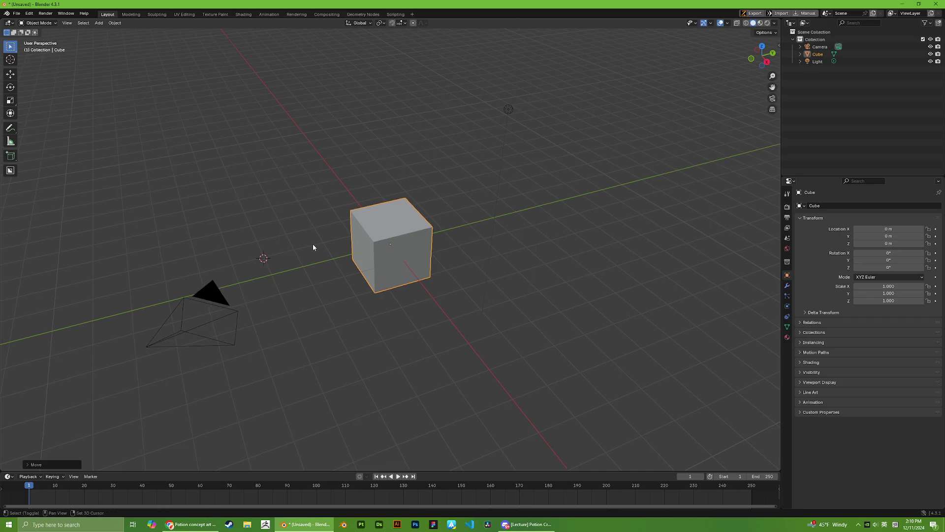
shift+right_drag(508, 178, 247, 240)
shift+right_click(376, 150)
shift+right_drag(362, 325, 583, 301)
middle_drag(394, 184, 454, 171)
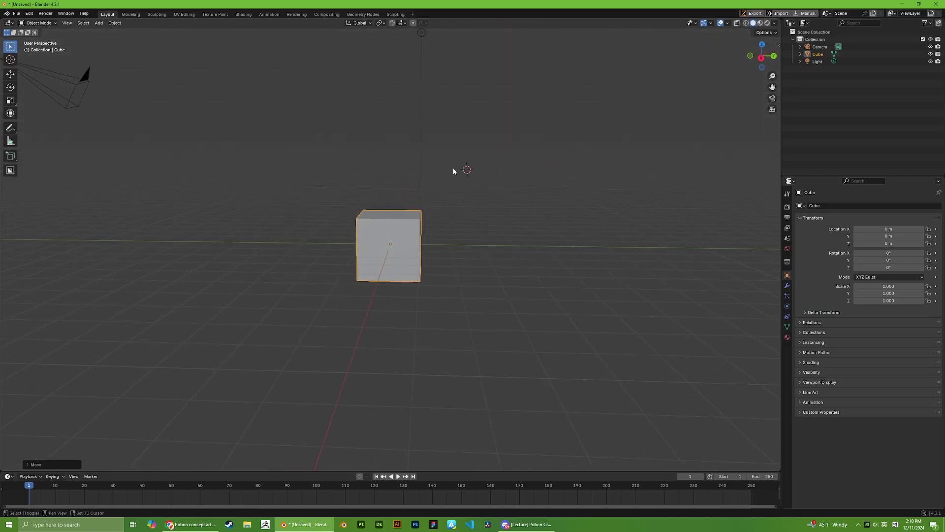
middle_drag(289, 122, 332, 177)
Step: Deselect the default cube in Blender and try out Circle Select, following the lecture in Discord
key(alt+Tab)
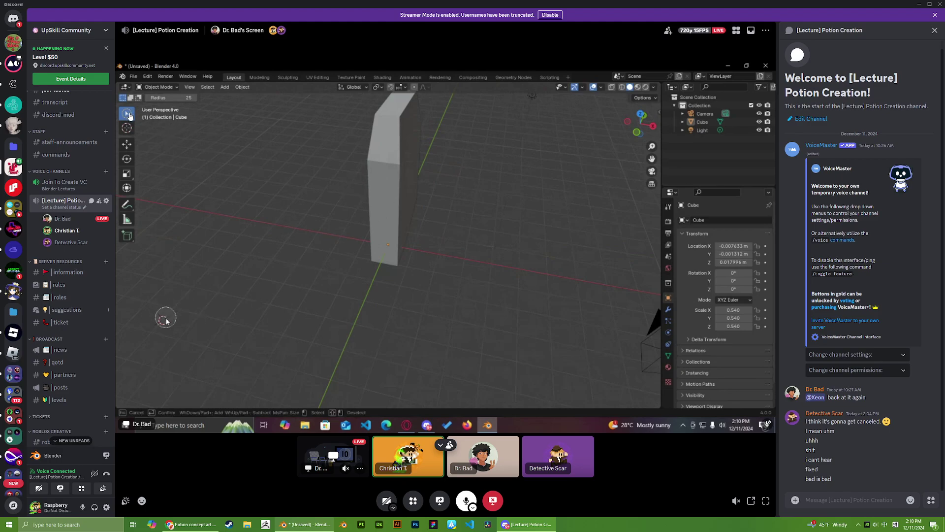
key(alt+Tab)
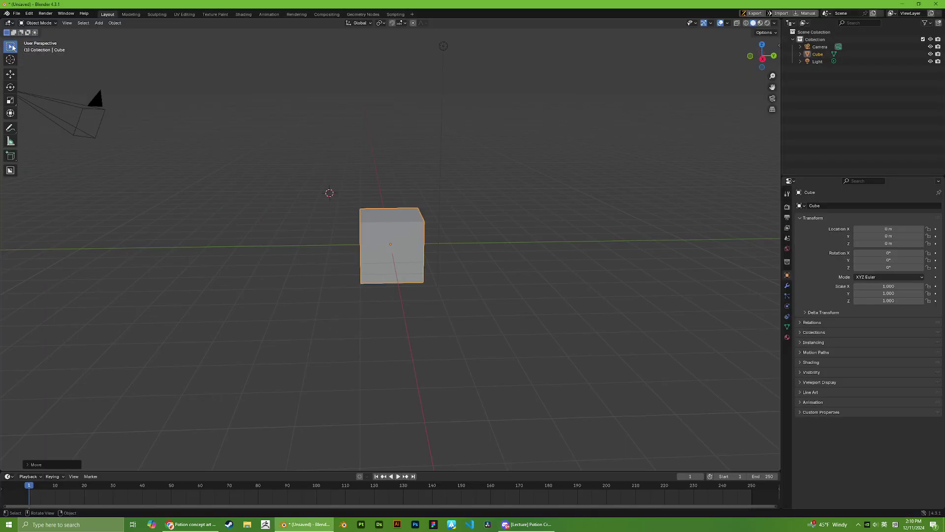
key(alt+Tab)
key(alt+Tab)
click(370, 251)
click(231, 148)
key(c)
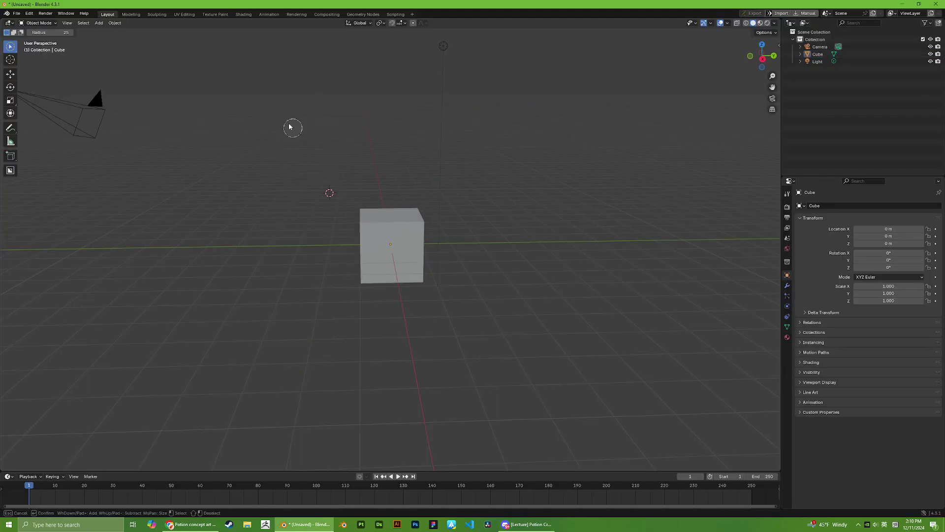
key(Escape)
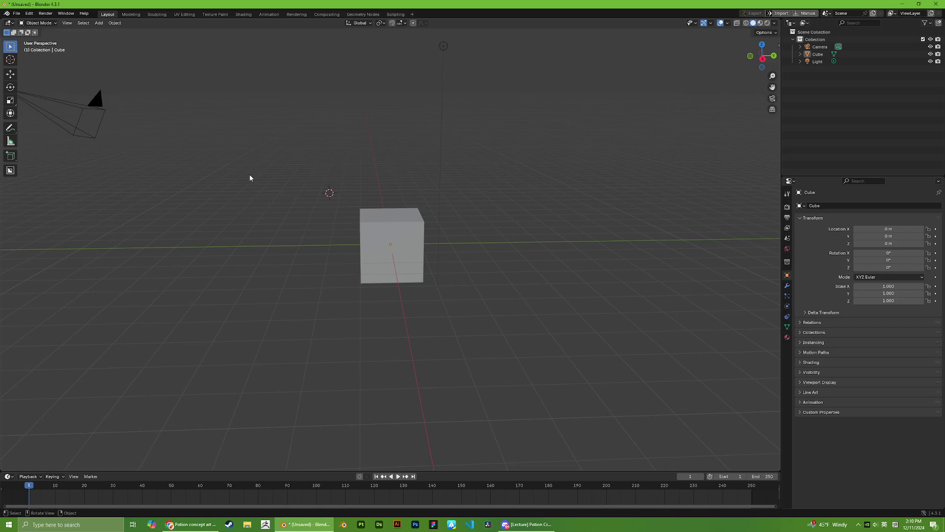
Step: Compare the instructor's shared viewport in Discord with the cube in the local Blender scene, viewing it from several angles
key(alt+Tab)
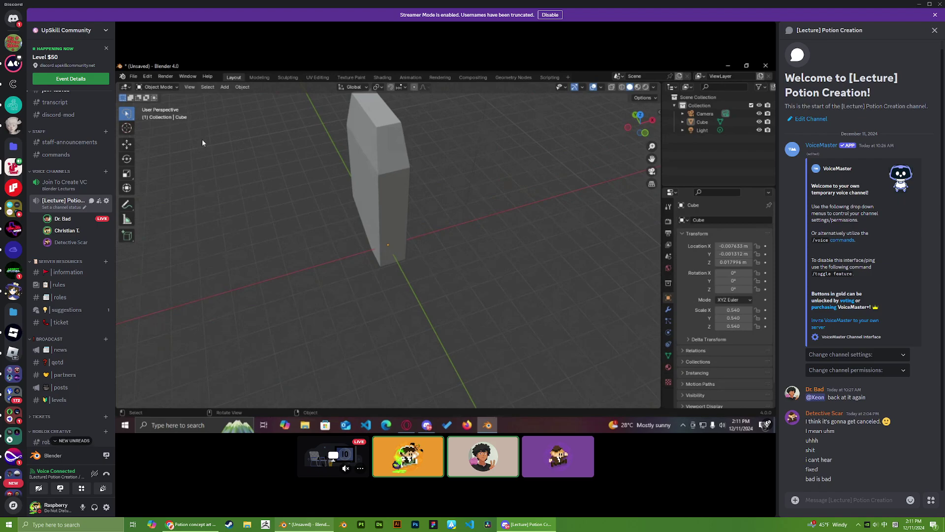
key(alt+Tab)
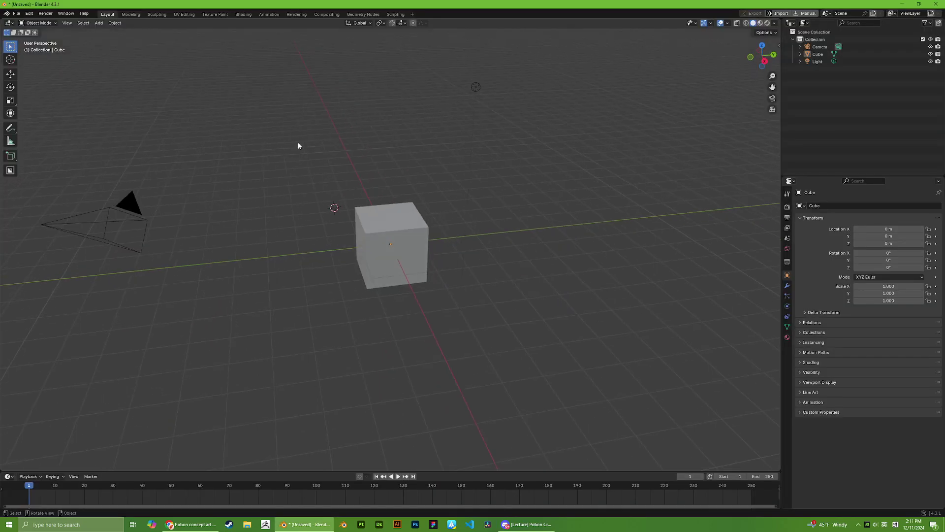
key(alt+Tab)
key(alt+Tab)
middle_drag(242, 145, 310, 122)
key(alt+Tab)
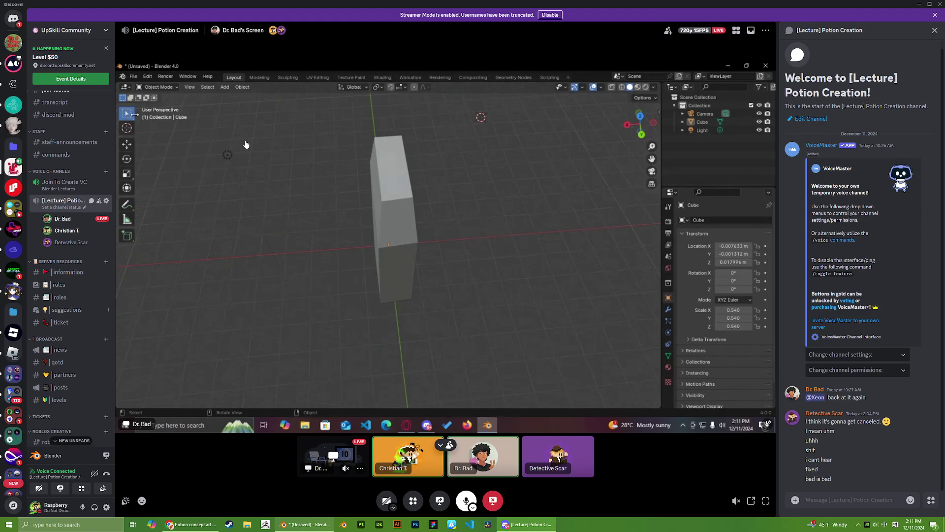
key(alt+Tab)
middle_drag(476, 244, 558, 230)
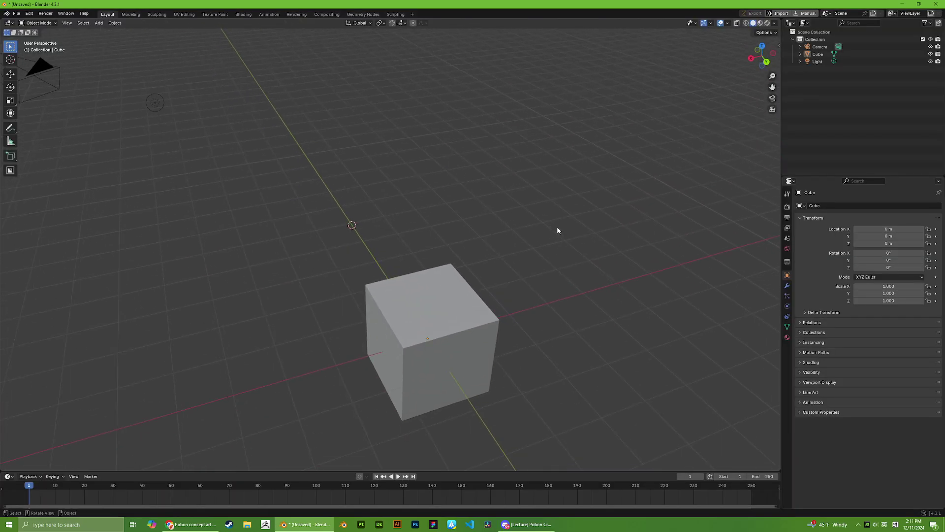
key(alt+Tab)
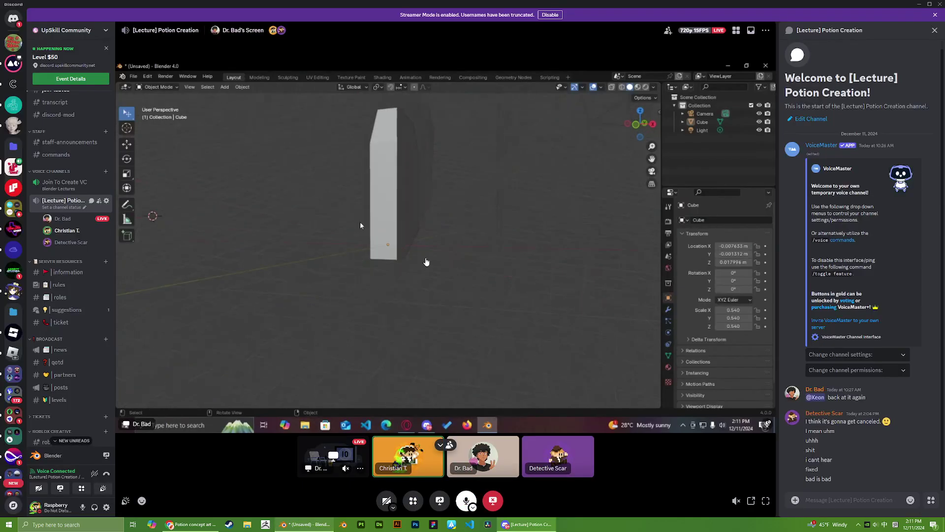
scroll(74, 266, up, 5)
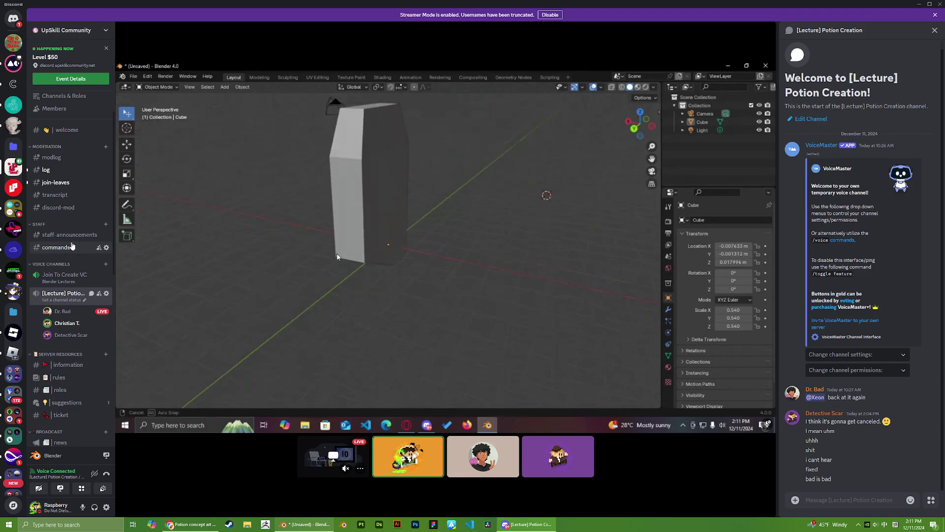
key(alt+Tab)
key(alt+Tab)
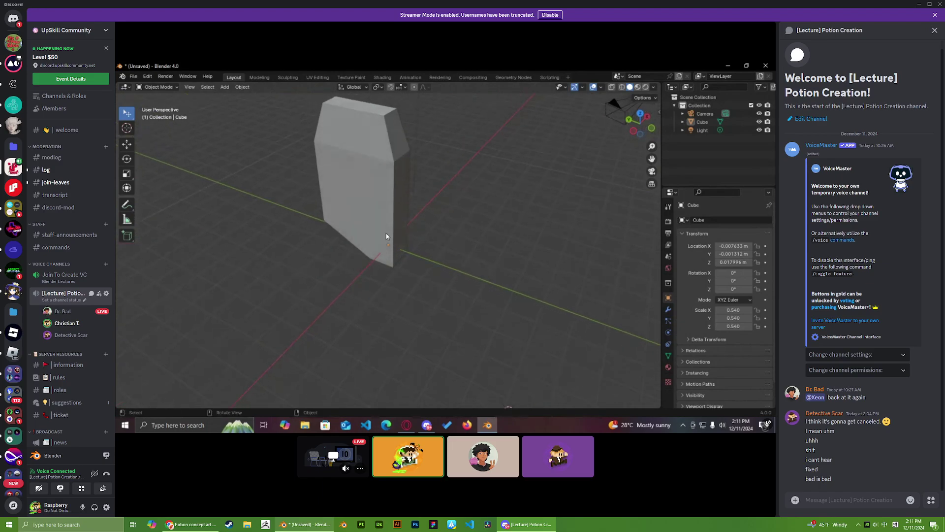
Step: In the shared Blender scene, enter Edit Mode and inset the large rectangular face of the bottle-shaped mesh
middle_drag(420, 233, 479, 248)
key(Tab)
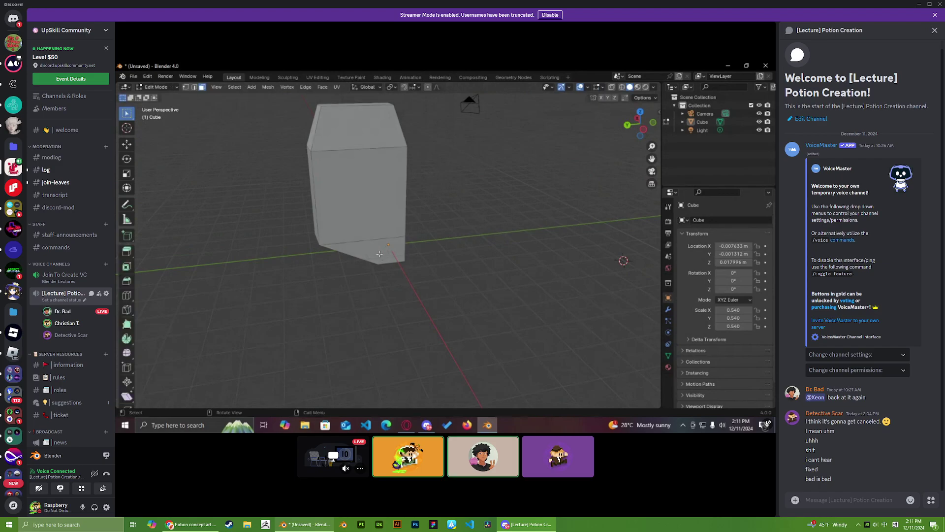
middle_drag(458, 270, 462, 241)
click(377, 179)
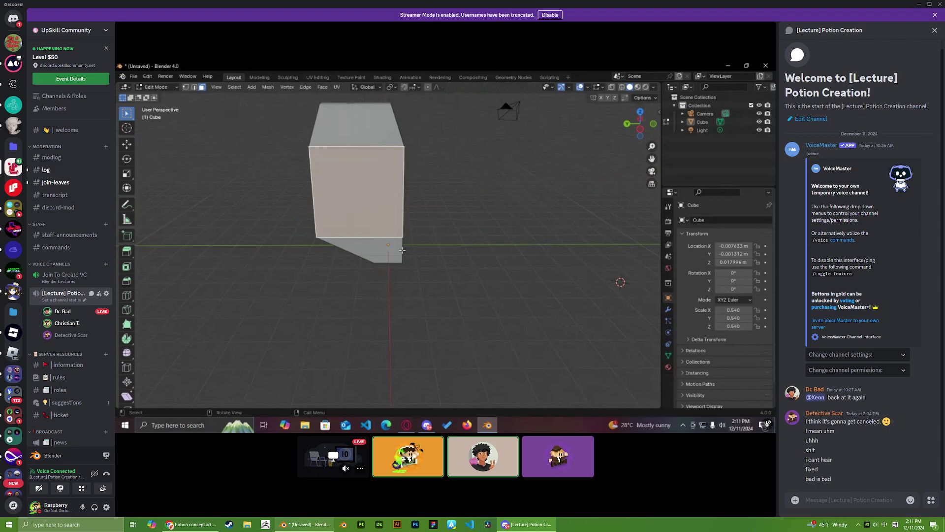
key(i)
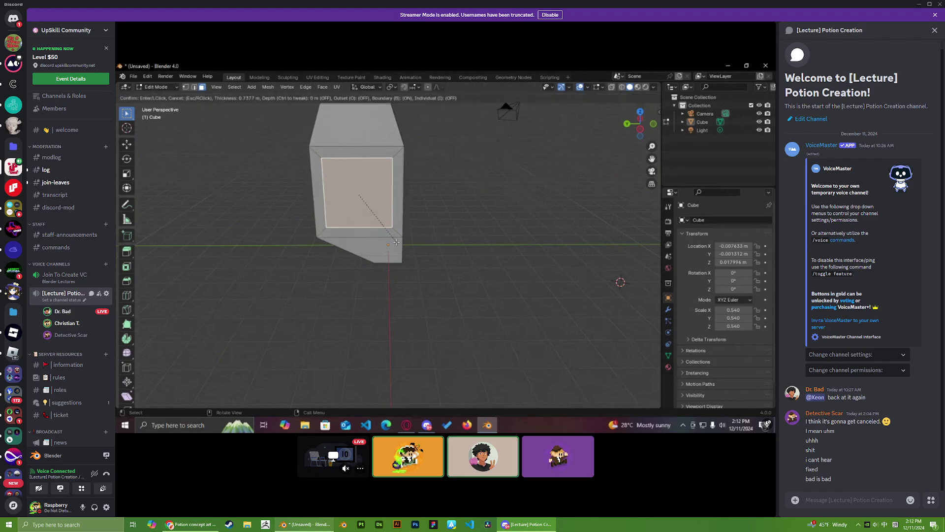
click(396, 242)
Step: Extrude the inset face outward into a long block and select the narrow side face of the mesh's main body
key(e)
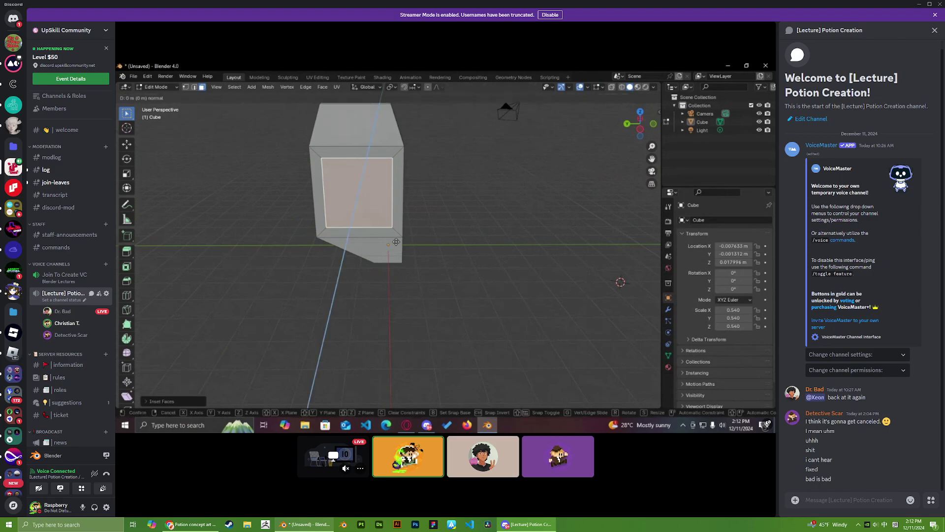
click(456, 279)
middle_drag(456, 279, 385, 214)
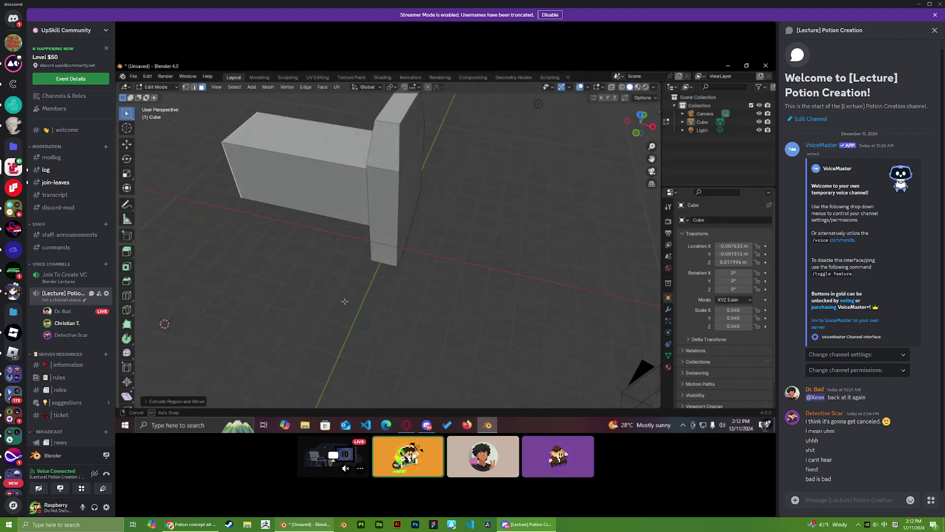
click(384, 211)
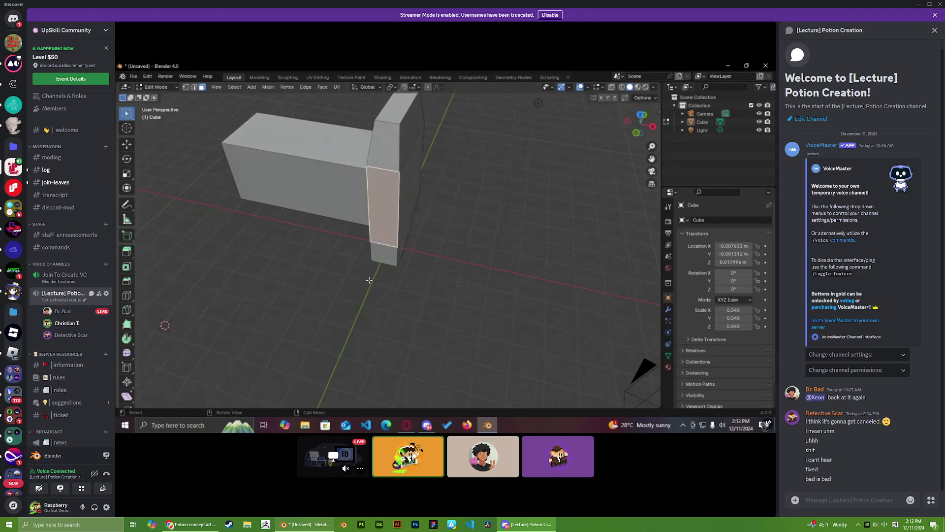
Step: In the shared Blender scene, select the end face of the extruded block and inset it
click(312, 251)
middle_drag(304, 260, 379, 251)
click(253, 298)
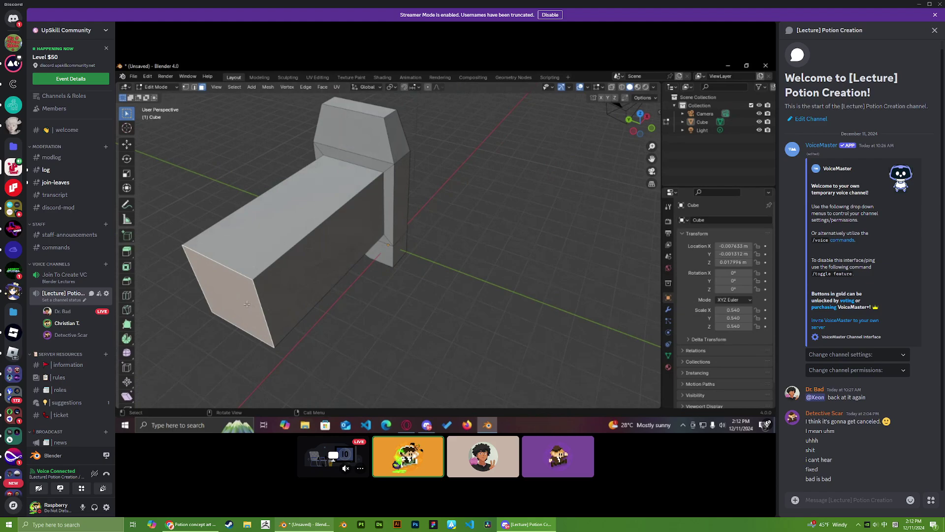
key(i)
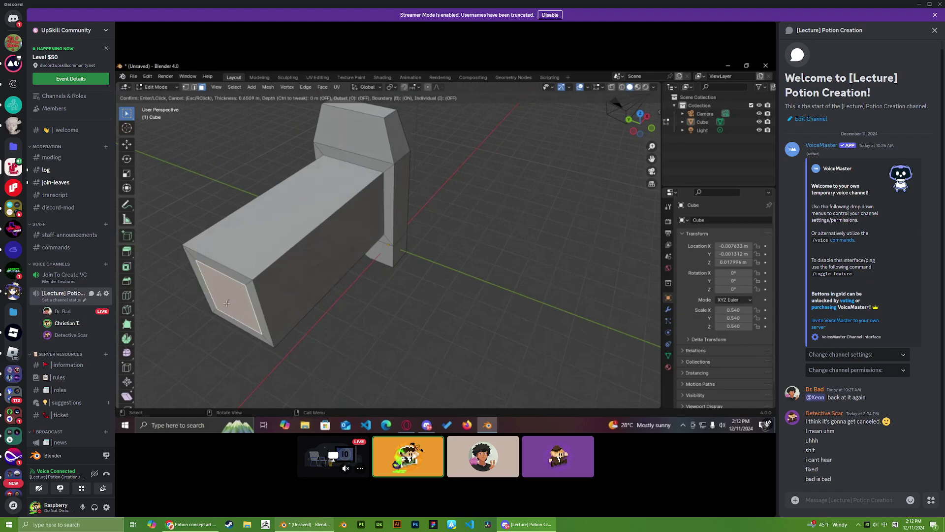
click(226, 302)
Step: Extrude the inset end face inward to hollow out the block
middle_drag(226, 303, 309, 266)
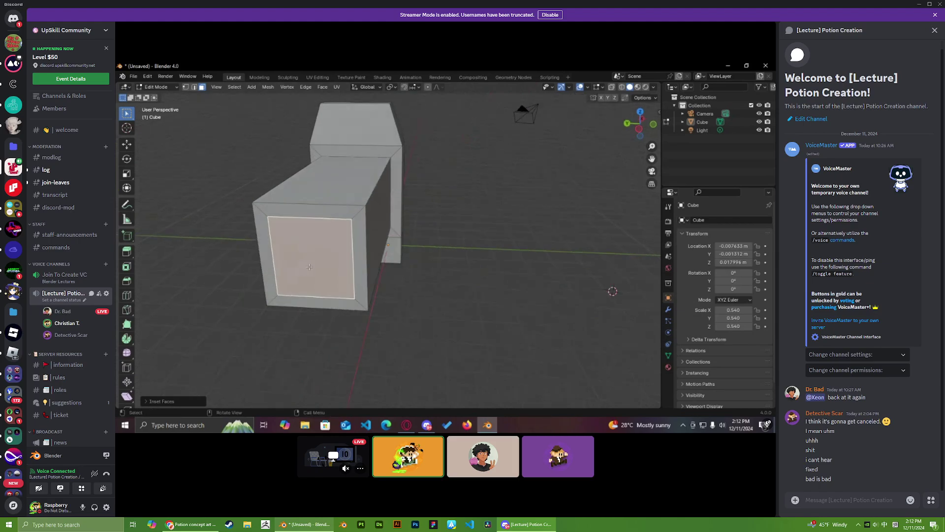
key(e)
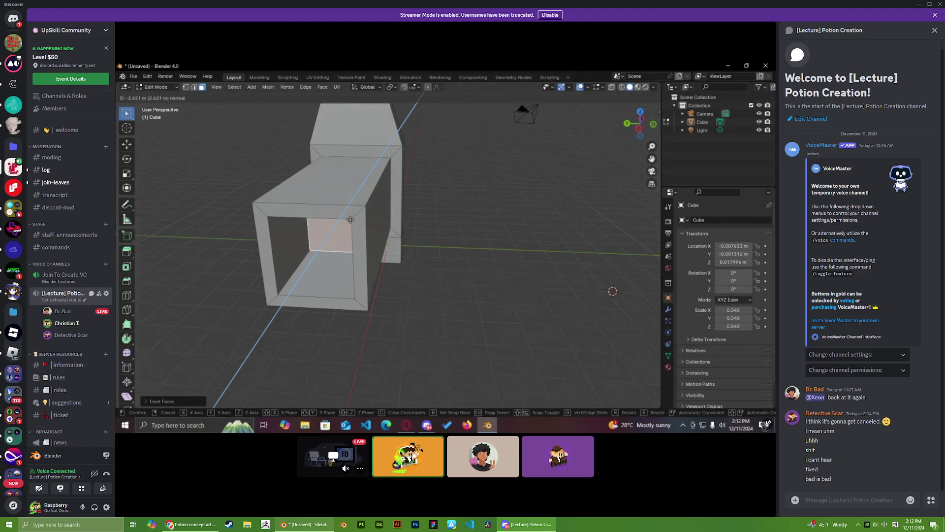
click(357, 211)
middle_drag(357, 211, 496, 269)
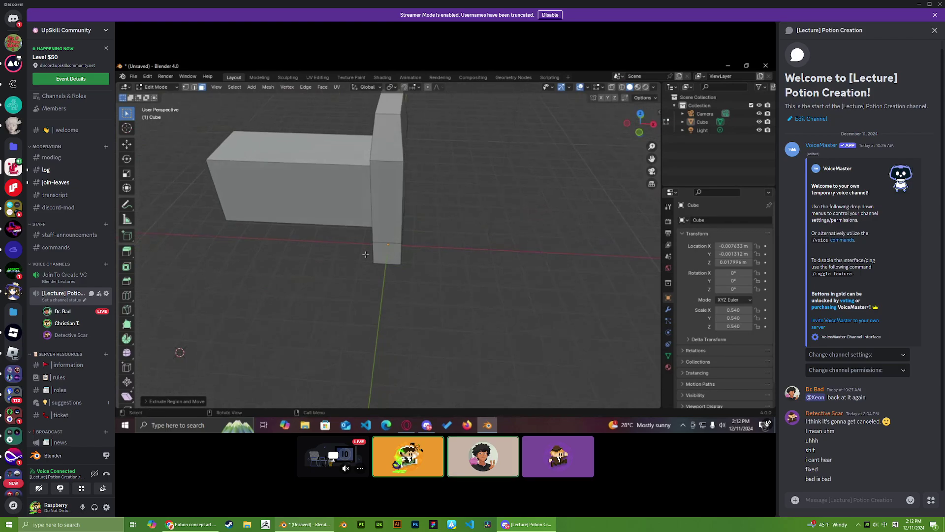
Step: Return to Object Mode and rotate the mesh about 88° around the global Y axis so the block stands upright, trying X and Z on the way
mouse_move(350, 268)
middle_down()
mouse_move(360, 266)
mouse_move(342, 269)
middle_up()
key(Tab)
click(377, 192)
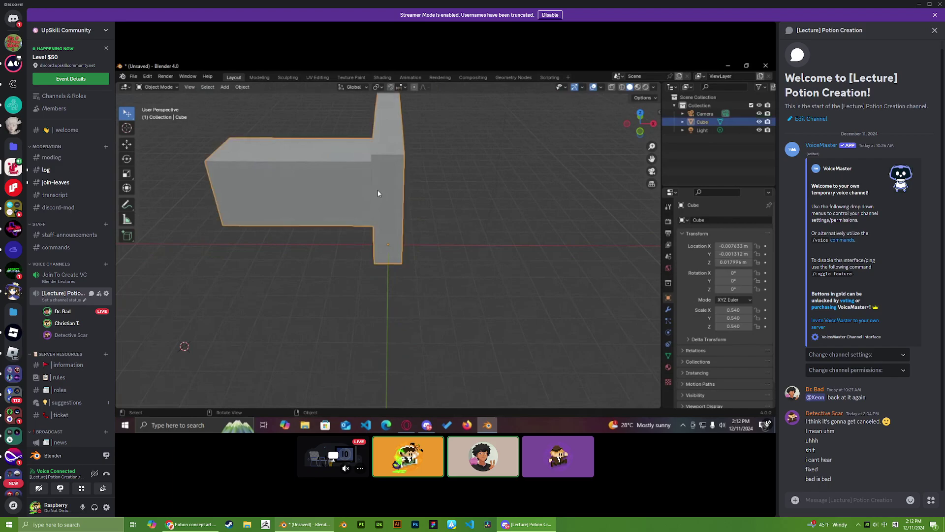
key(r)
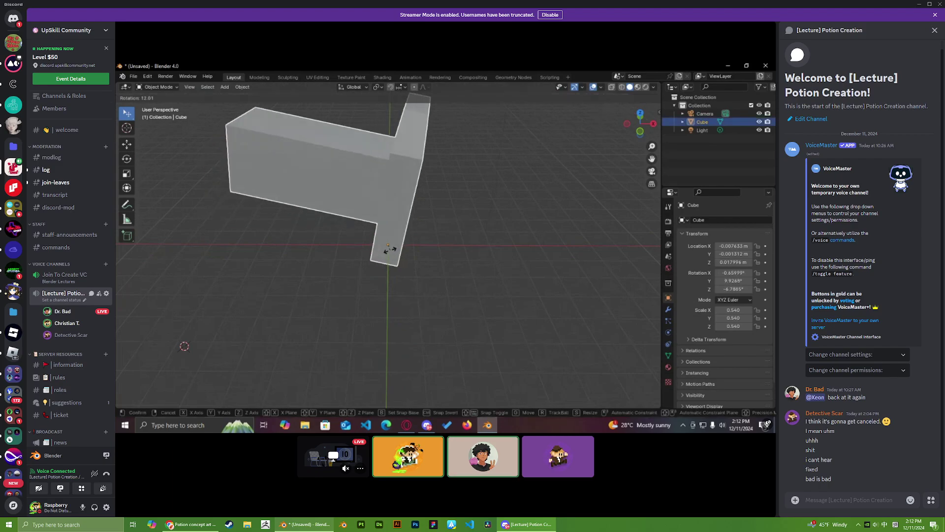
key(x)
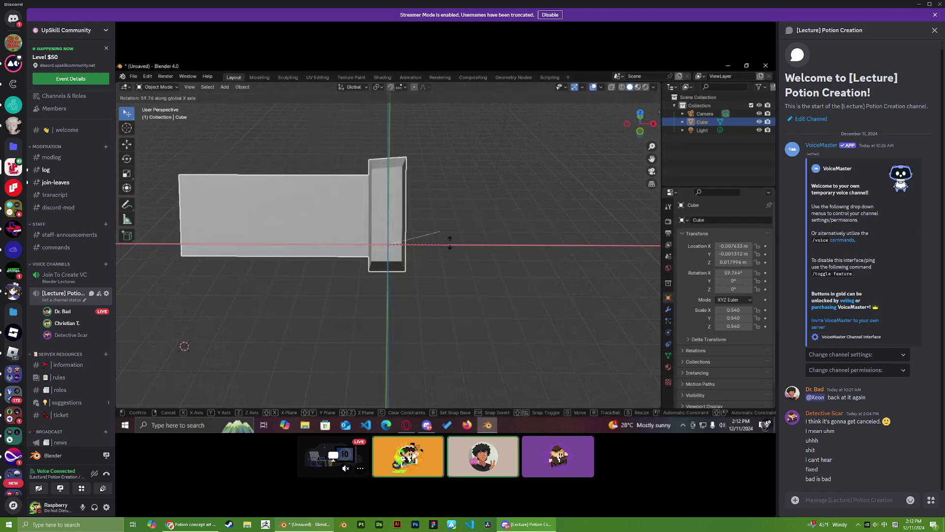
key(z)
key(x)
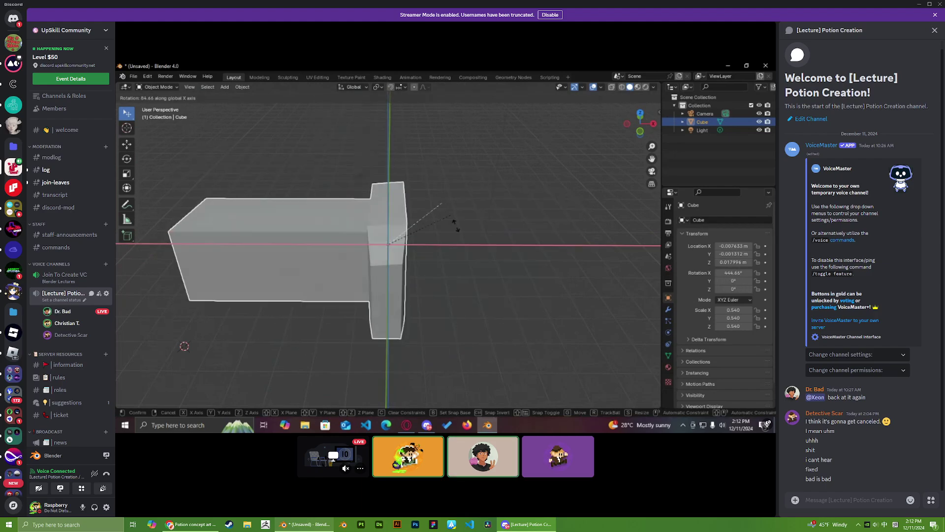
key(y)
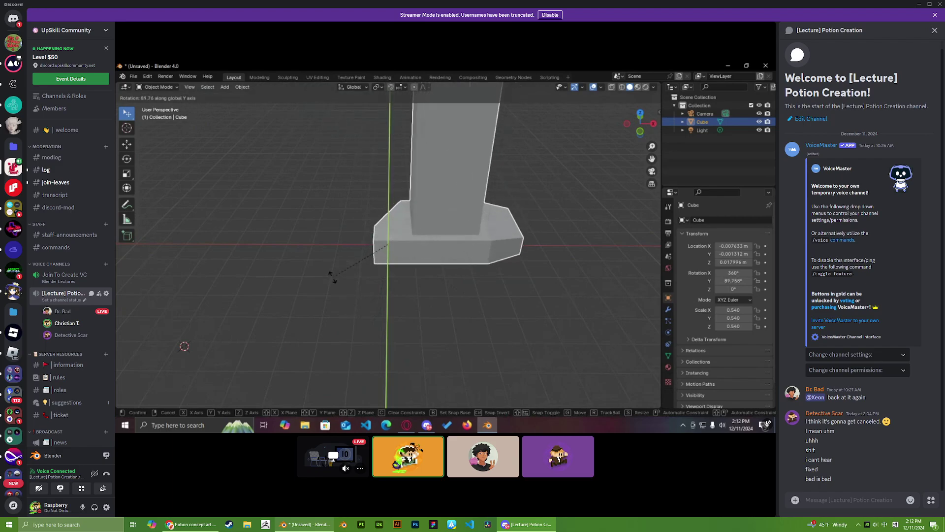
key(z)
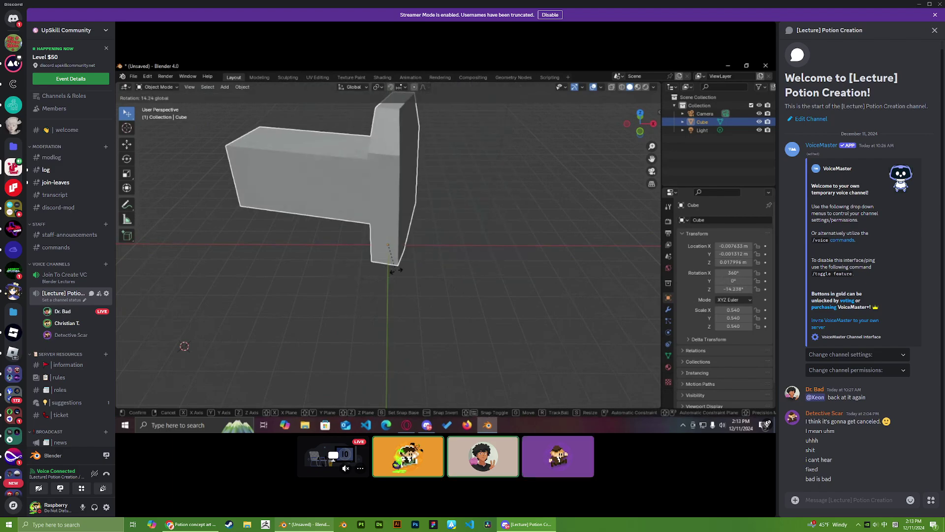
key(y)
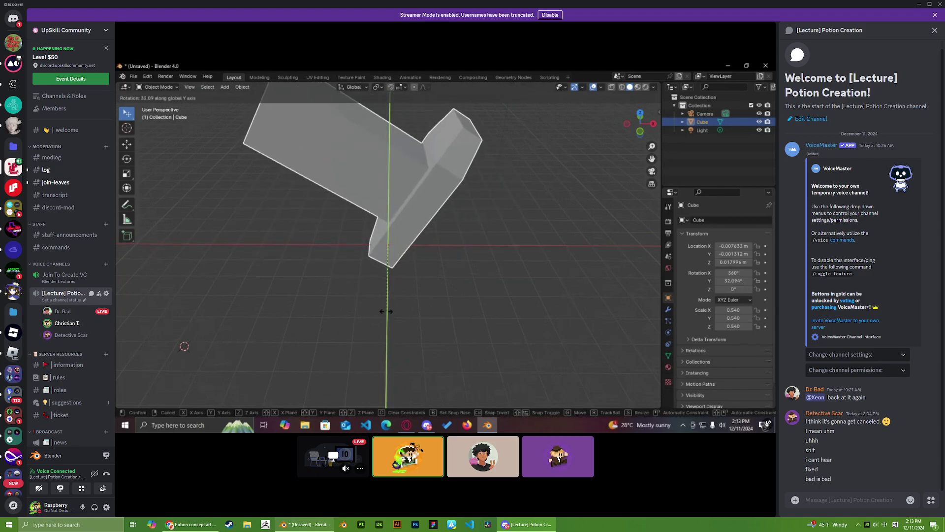
click(343, 270)
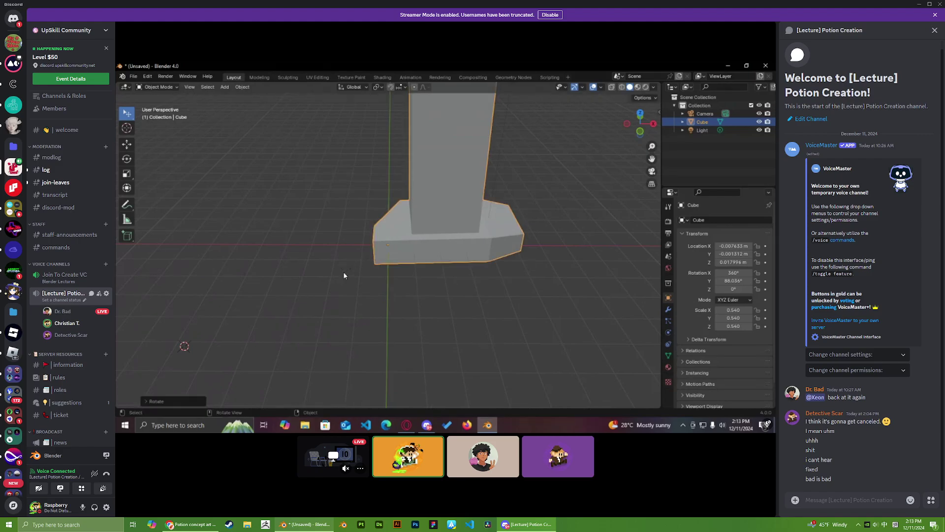
Step: Reselect the upright mesh and set its origin to the 3D cursor
middle_drag(344, 271, 365, 302)
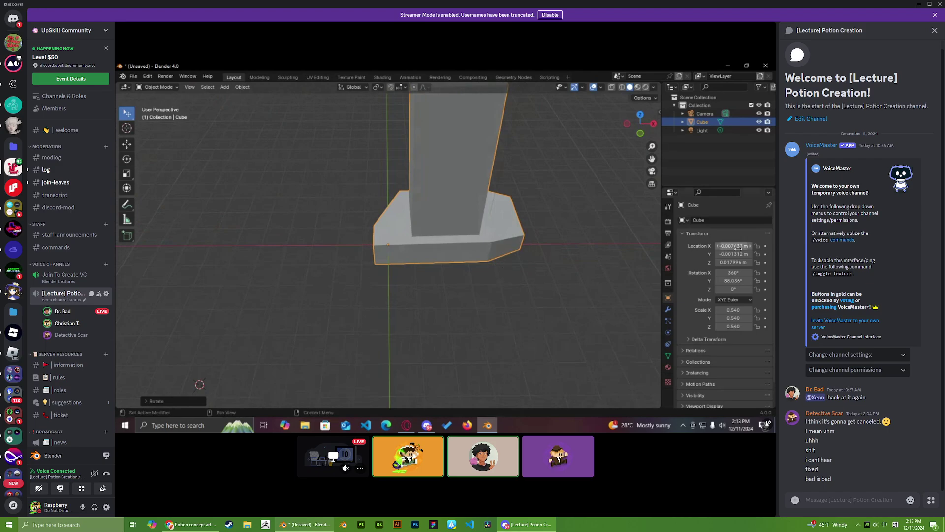
middle_drag(483, 280, 428, 224)
click(427, 216)
middle_drag(443, 264, 509, 259)
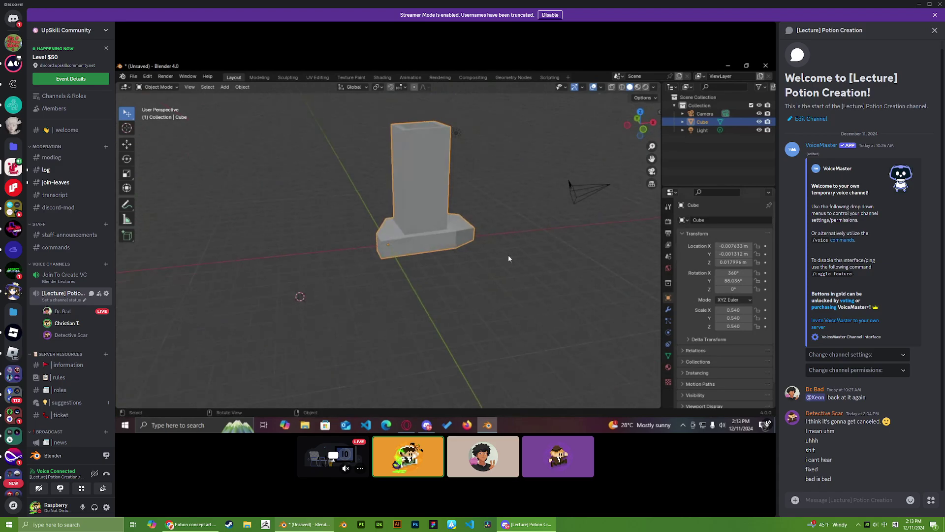
click(302, 295)
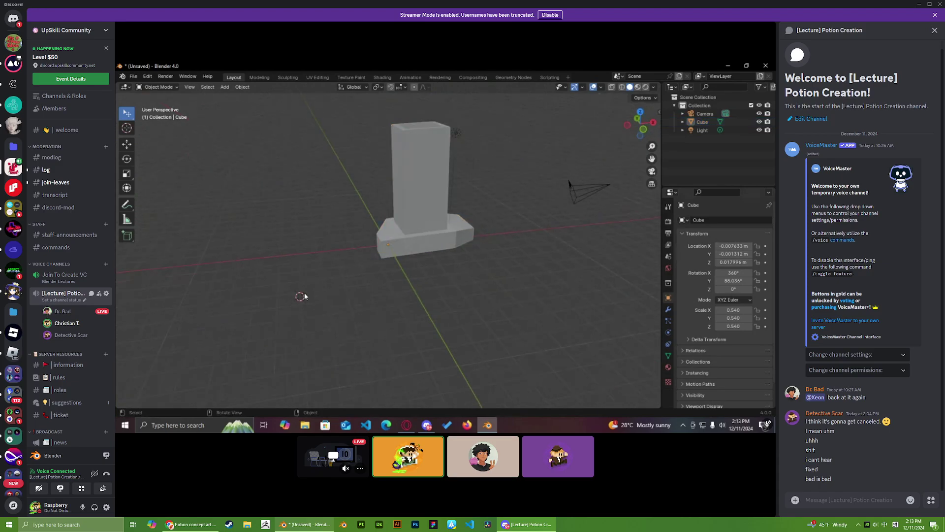
click(422, 240)
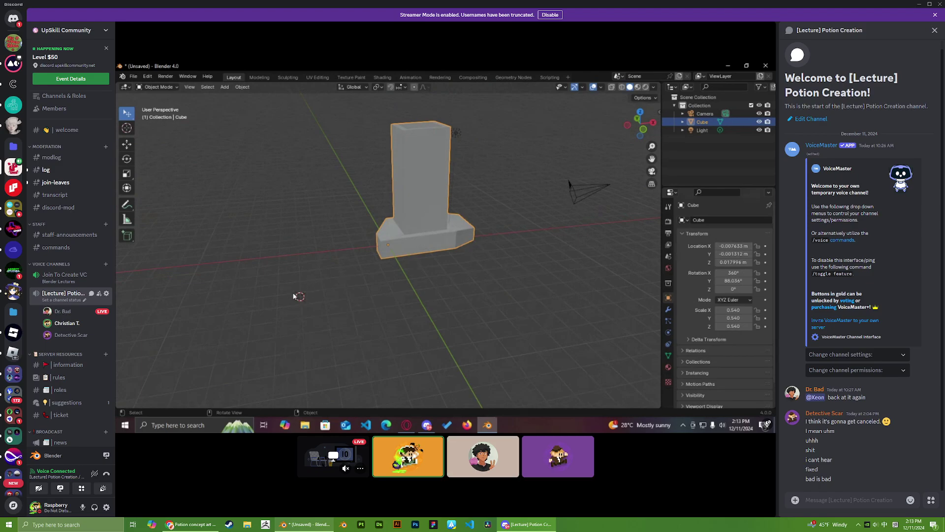
right_click(420, 230)
right_click(432, 218)
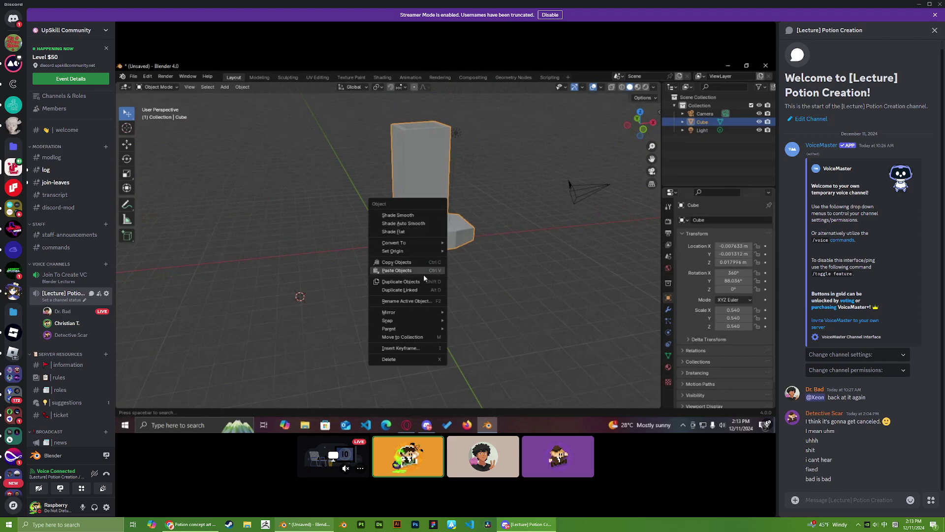
mouse_move(389, 253)
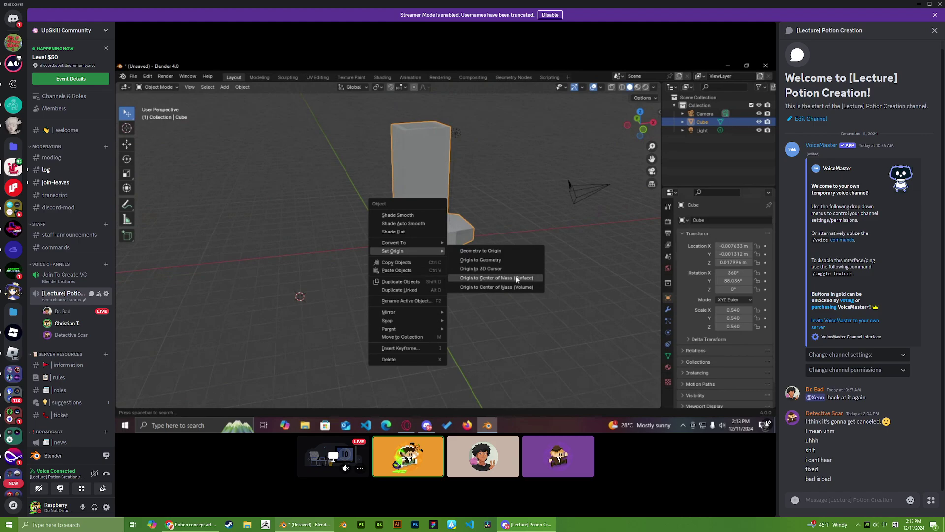
click(486, 270)
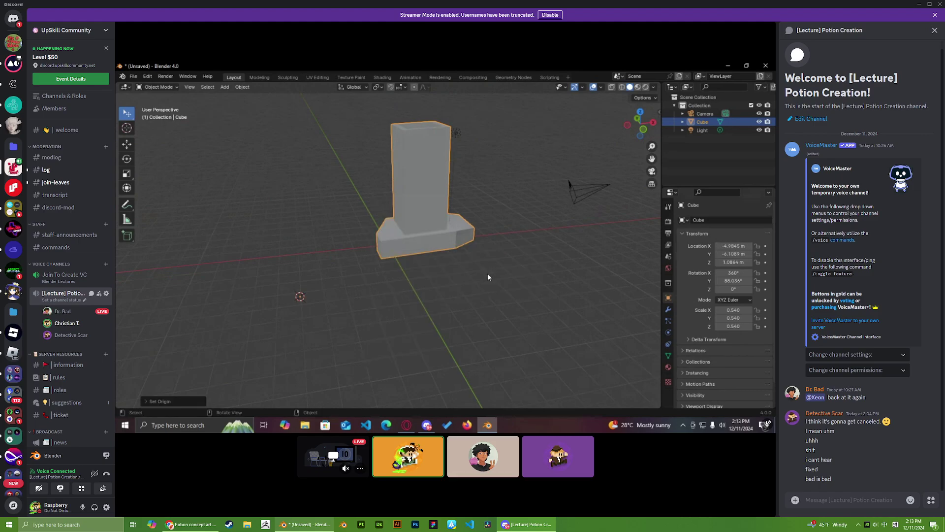
Step: Try setting the mesh's origin to its geometry, and undo that change
right_click(403, 253)
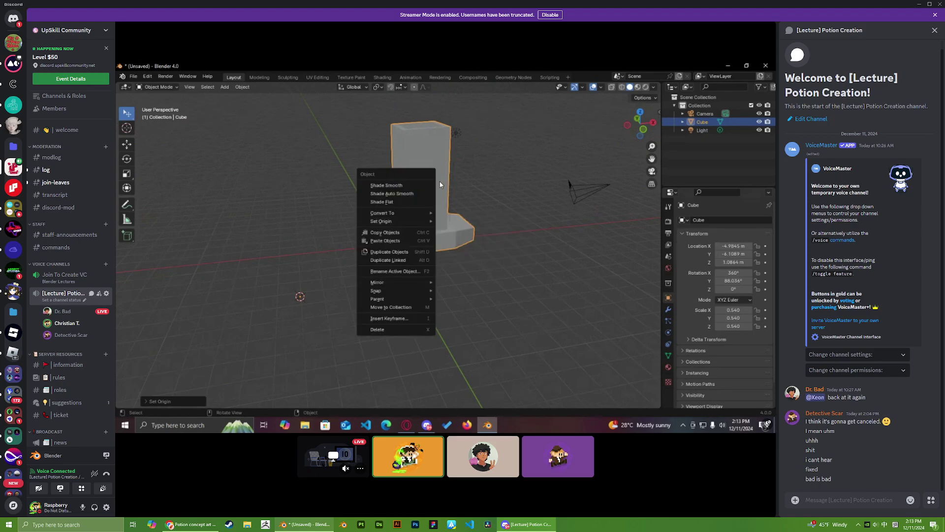
mouse_move(405, 221)
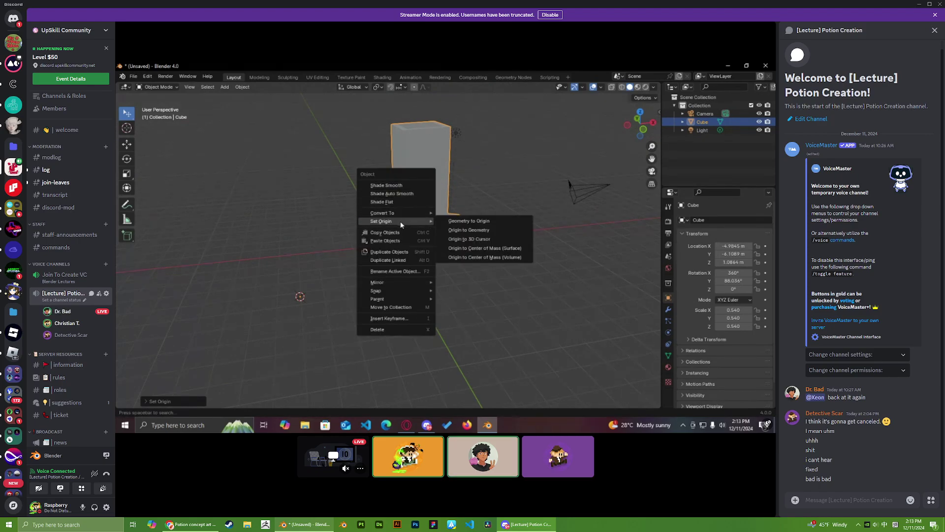
click(507, 231)
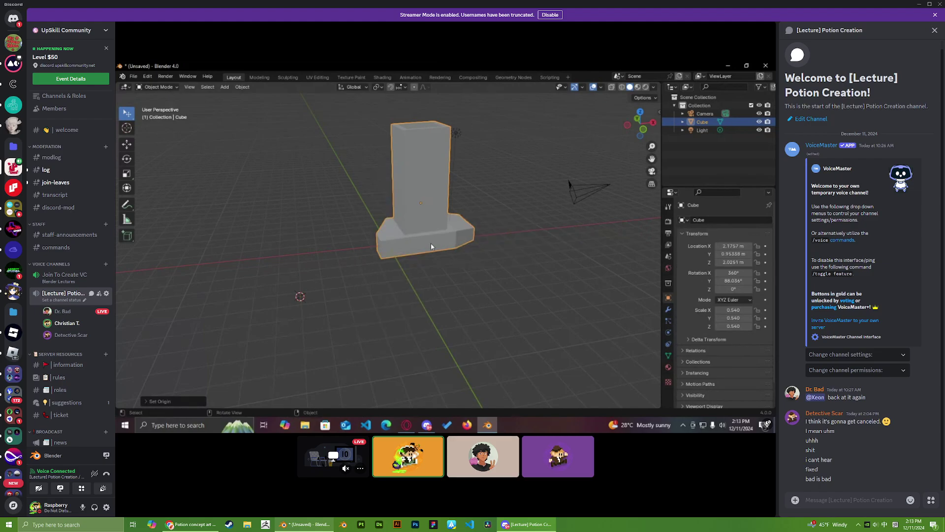
right_click(434, 190)
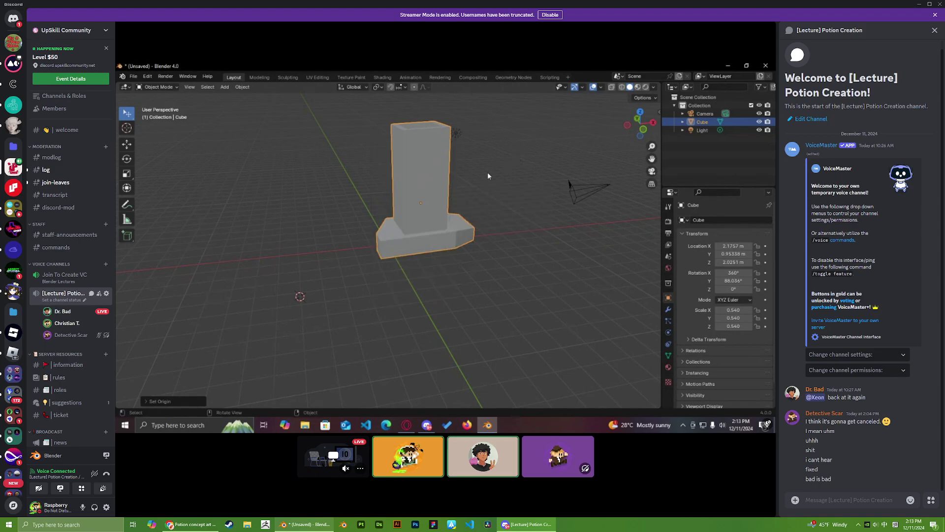
key(ctrl+z)
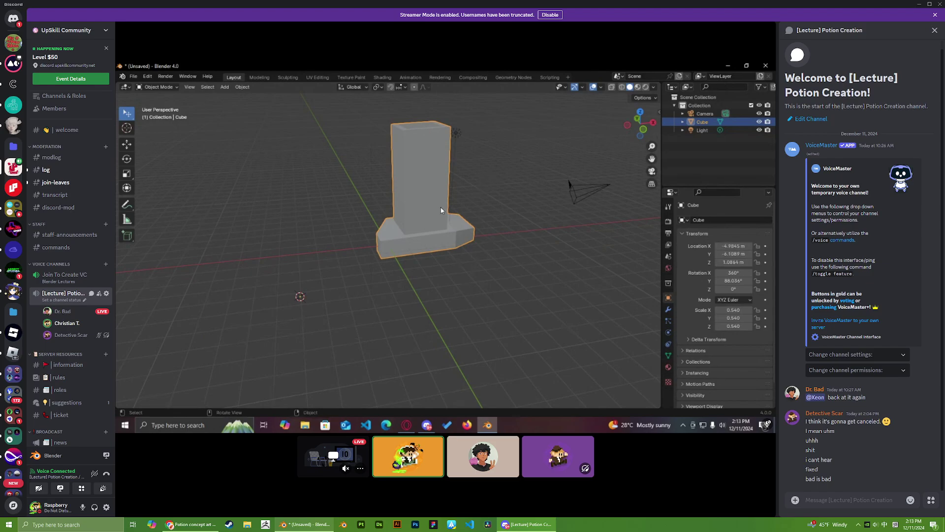
Step: Try moving the mesh's geometry to its origin at the 3D cursor, and undo the origin changes
right_click(421, 204)
mouse_move(431, 199)
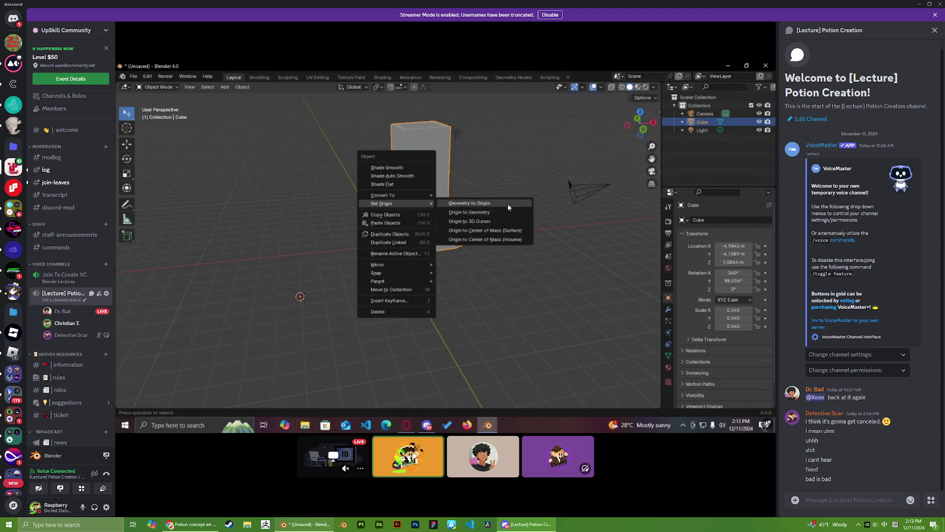
click(507, 203)
middle_drag(477, 222, 435, 223)
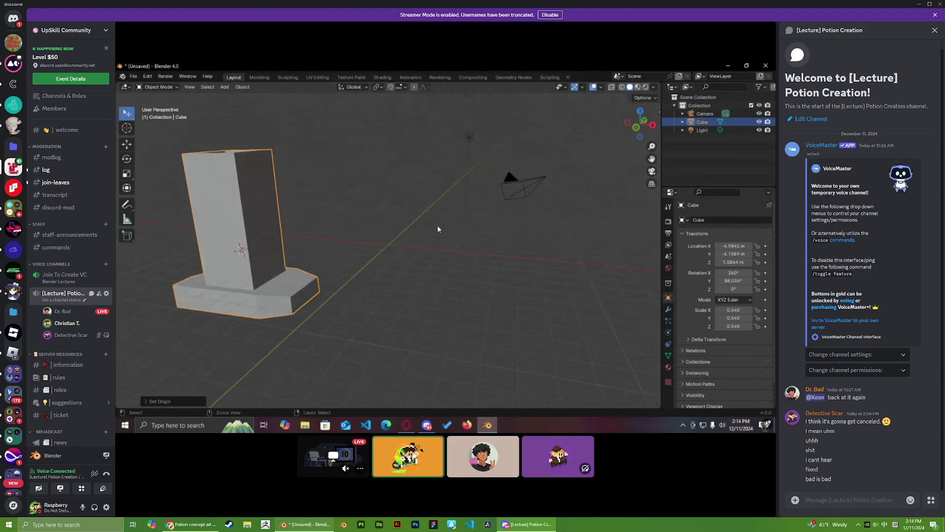
key(alt+g)
key(ctrl+z)
key(ctrl+z)
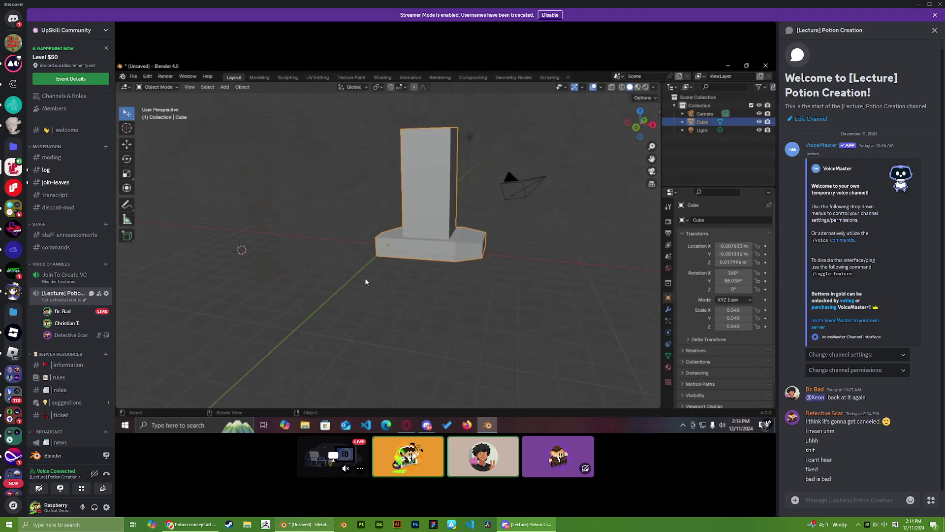
Step: Switch to the local Blender scene and snap the 3D cursor to the world origin
right_click(365, 278)
middle_drag(385, 273, 314, 272)
key(alt+Tab)
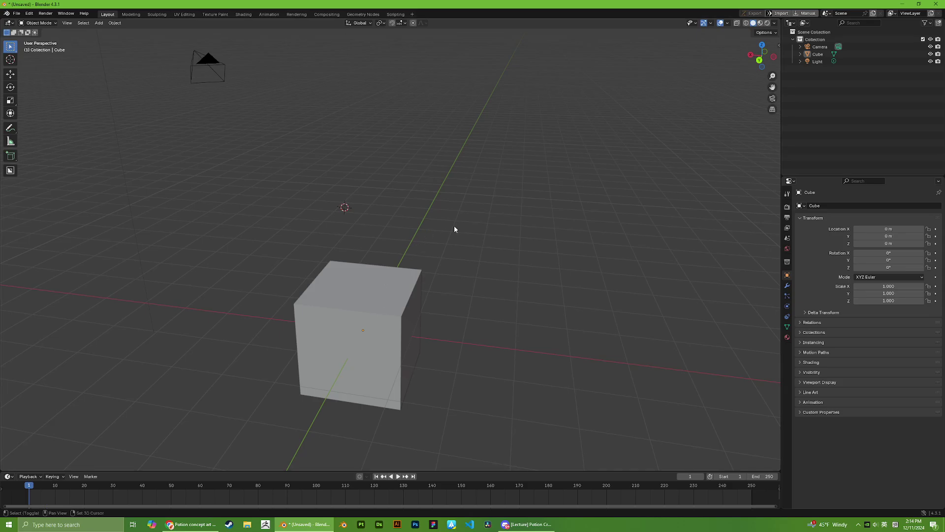
key(shift+s)
key(shift+s)
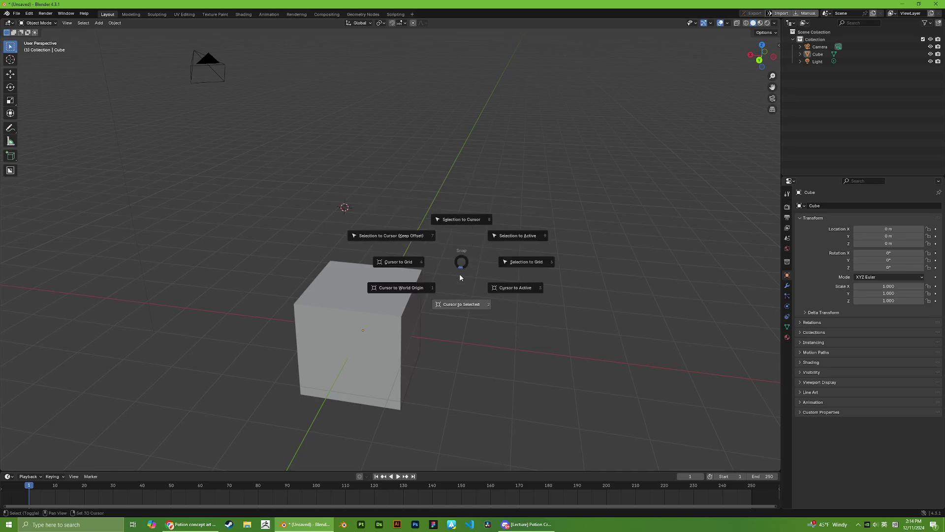
click(423, 289)
middle_drag(422, 287, 412, 268)
Step: Switch to the lecture in Discord and snap the 3D cursor back to the scene's centre in the shared Blender viewport
key(alt+Tab)
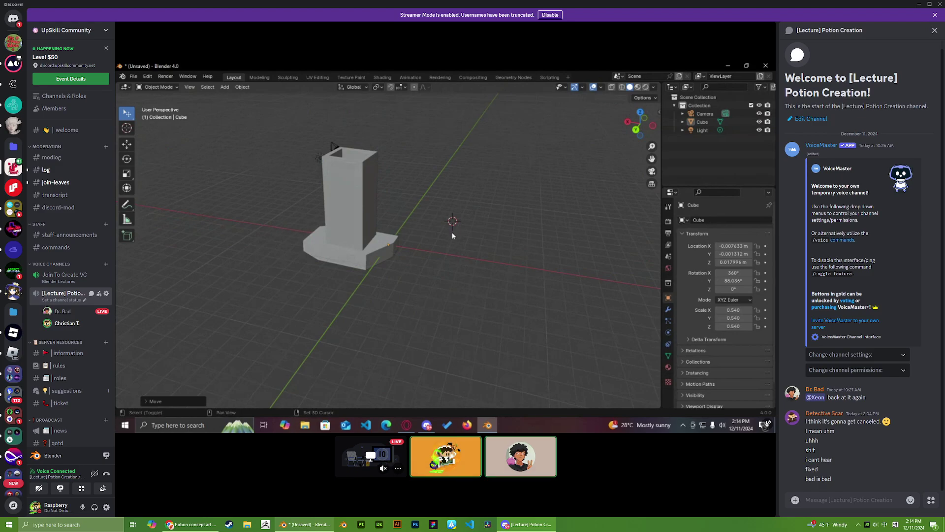
key(shift+s)
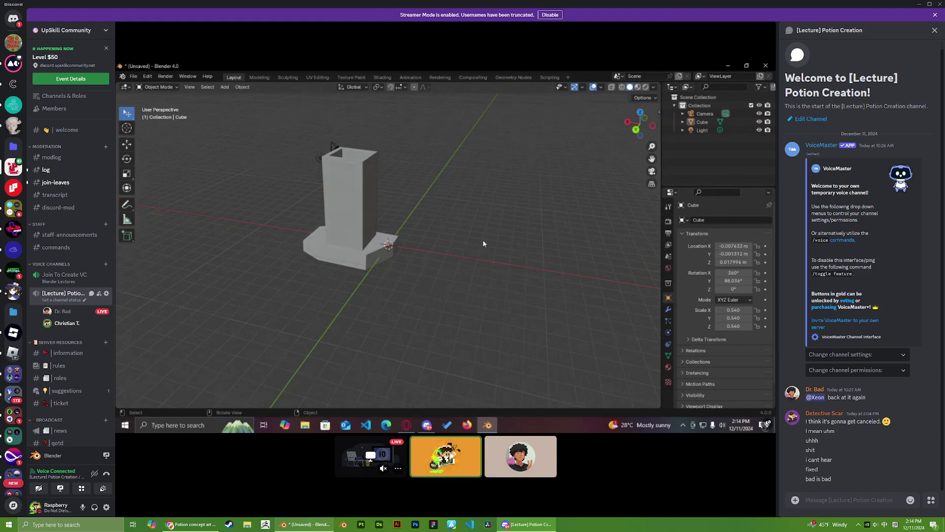
Step: Examine the 3D cursor and cube in the local Blender scene from several angles, checking the instructor's shared viewport in Discord in between
key(alt+Tab)
middle_drag(384, 290, 456, 255)
scroll(412, 277, up, 2)
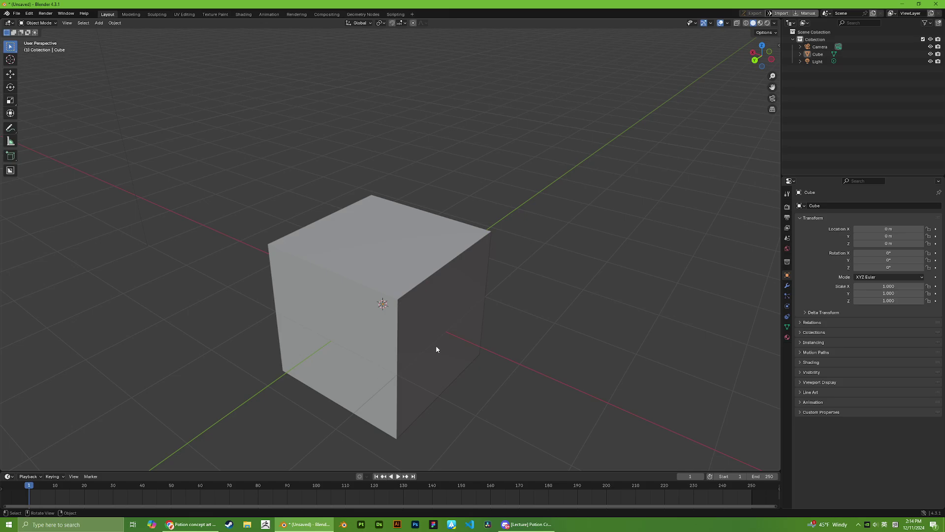
key(alt+Tab)
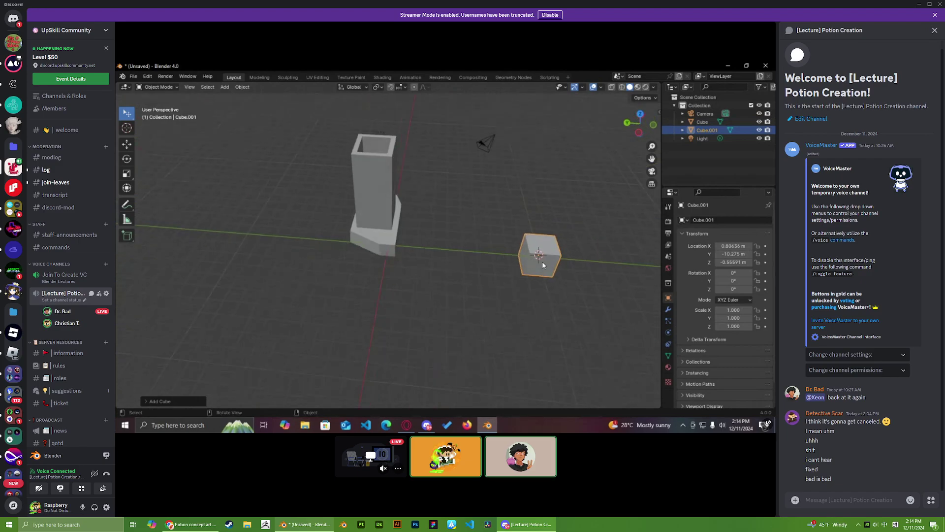
key(alt+Tab)
middle_drag(452, 268, 367, 291)
scroll(385, 241, up, 2)
scroll(384, 244, down, 5)
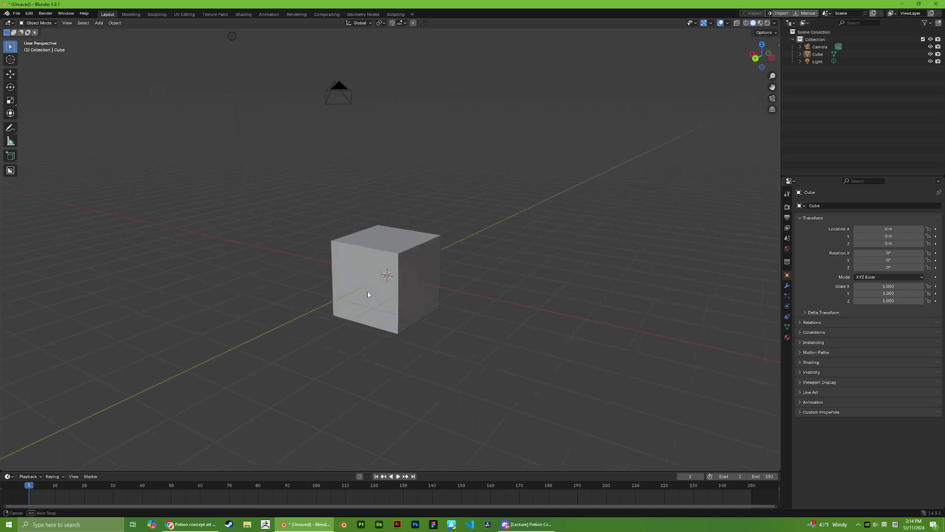
Step: Follow the shared viewport in the Discord lecture, switching to the local Blender scene to select the cube and view it from another angle
key(alt+Tab)
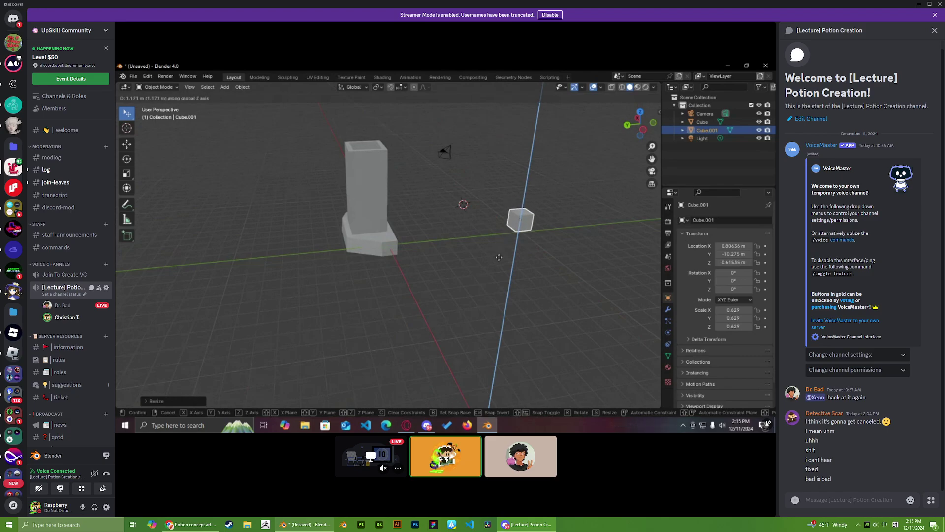
middle_drag(483, 240, 489, 263)
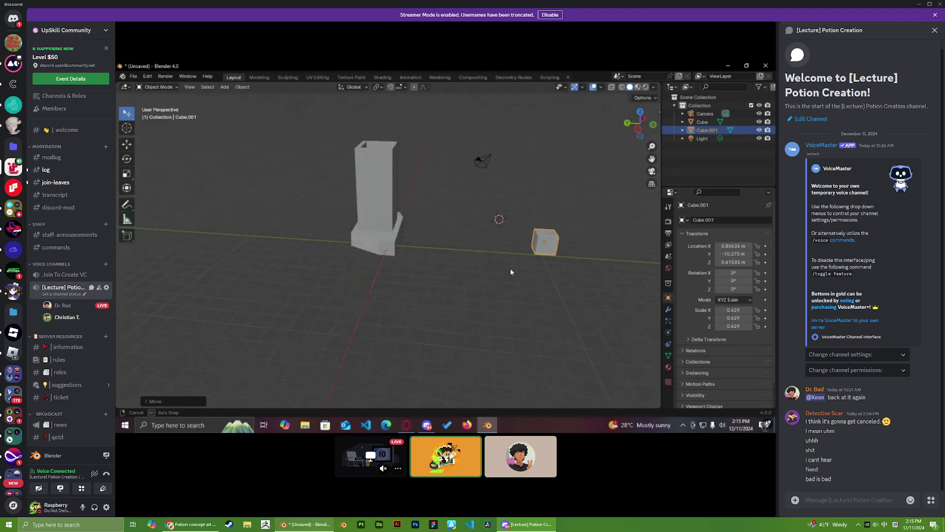
key(alt+Tab)
click(382, 261)
key(alt+Tab)
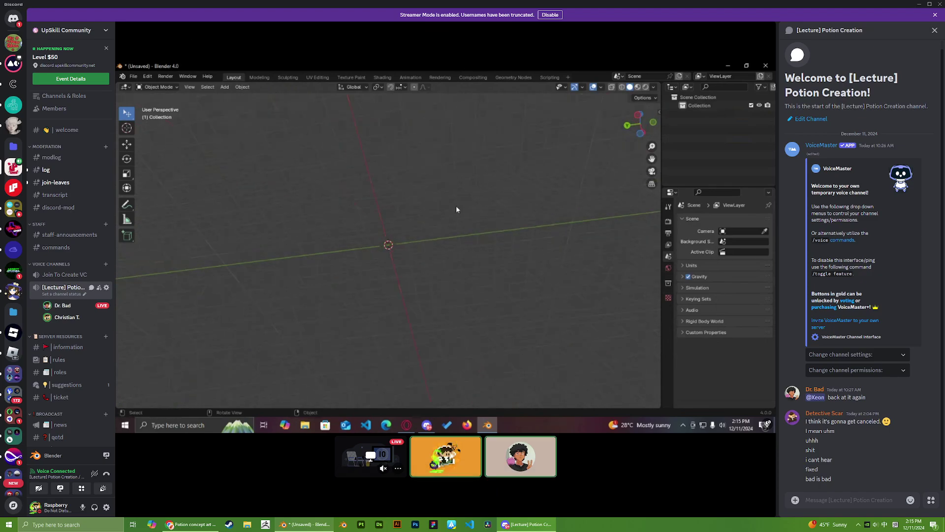
key(alt+Tab)
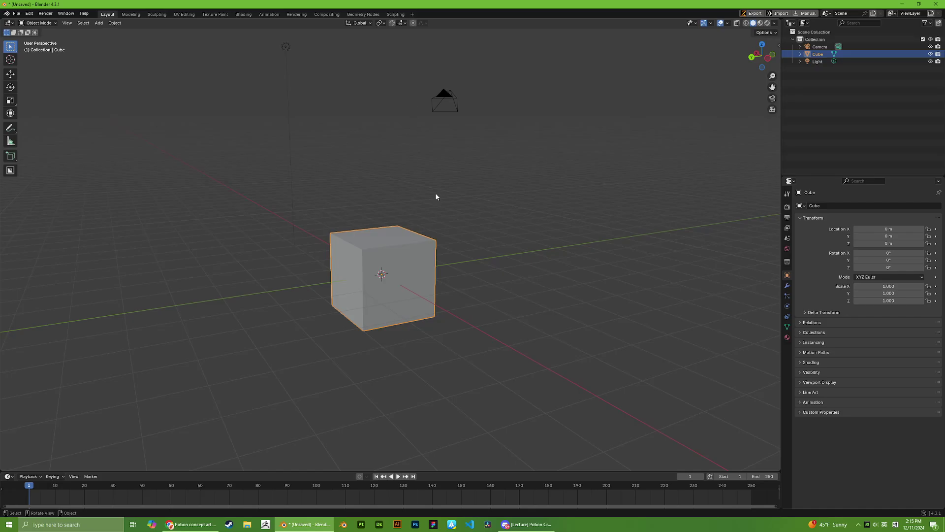
middle_drag(436, 196, 432, 246)
key(alt+Tab)
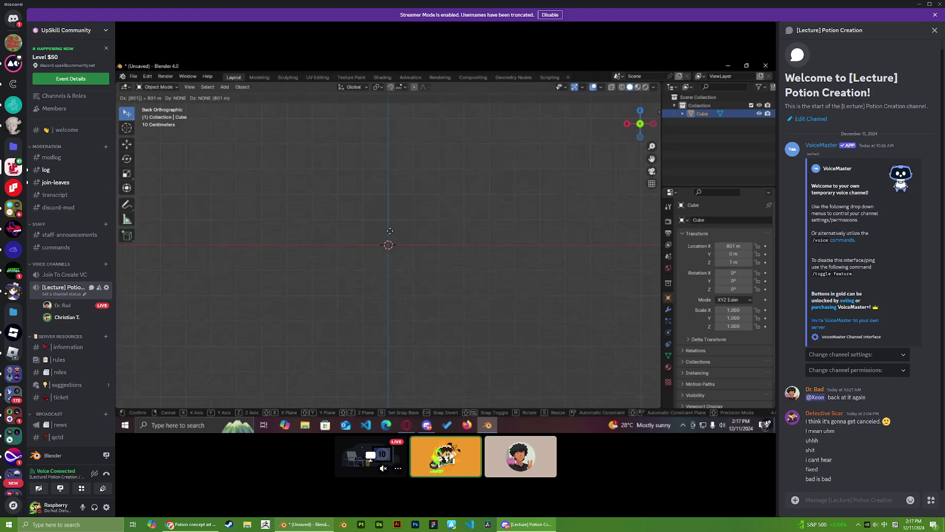
Step: Cancel the cube's current move in the shared scene, try moving it 0.233232442 m along X, and undo that move
right_click(418, 232)
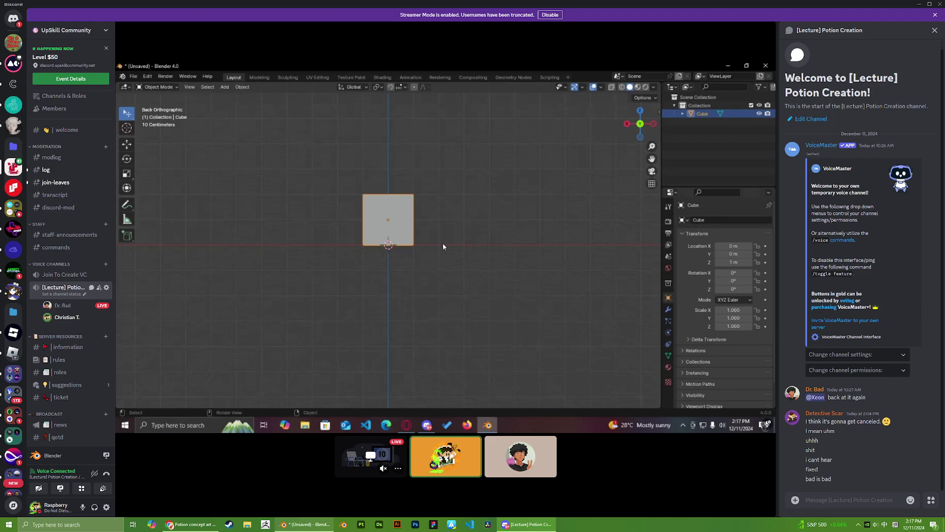
key(g)
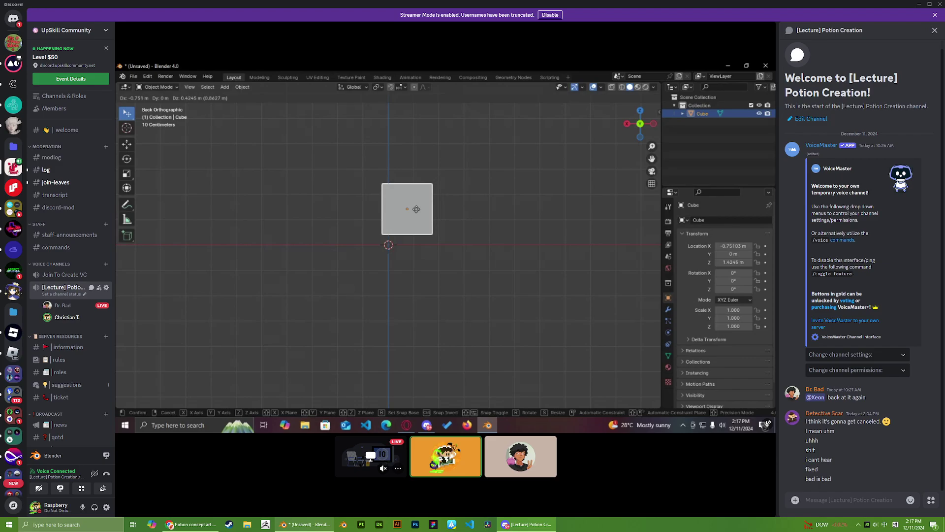
key(0)
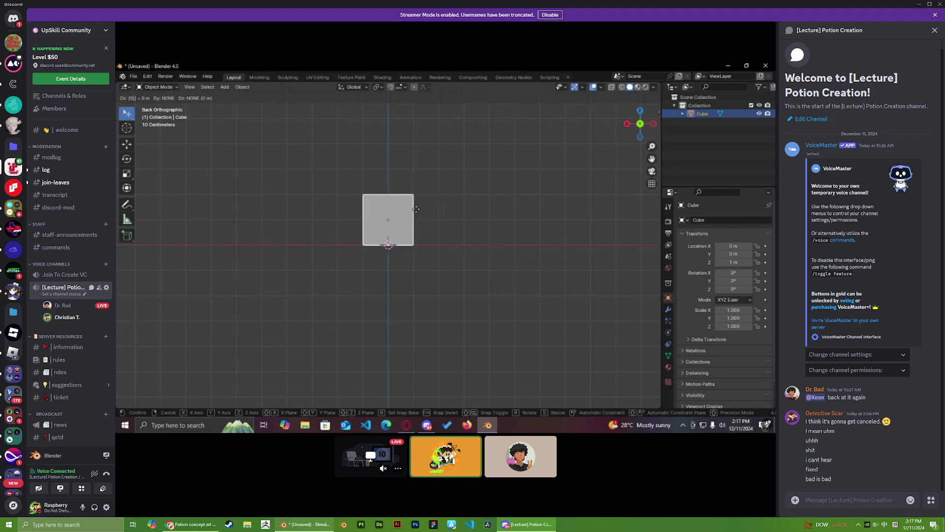
text(.2)
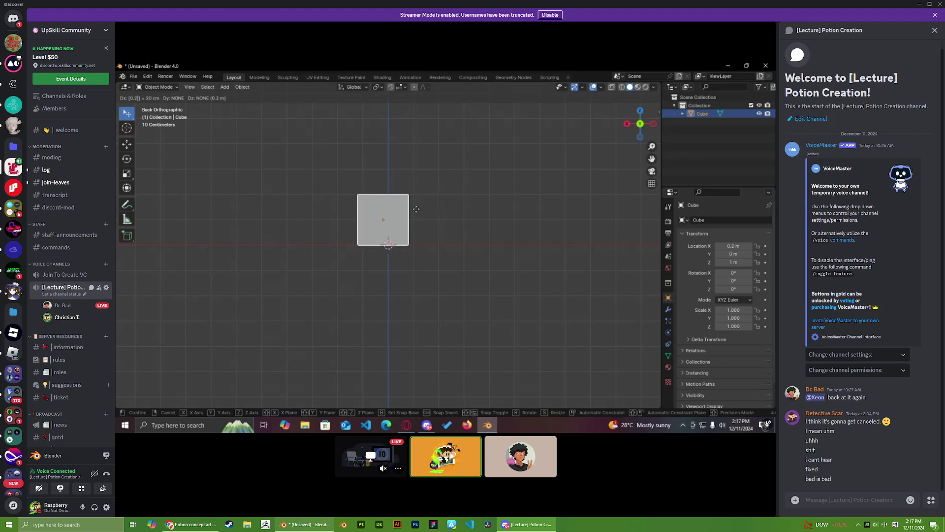
text(33232442)
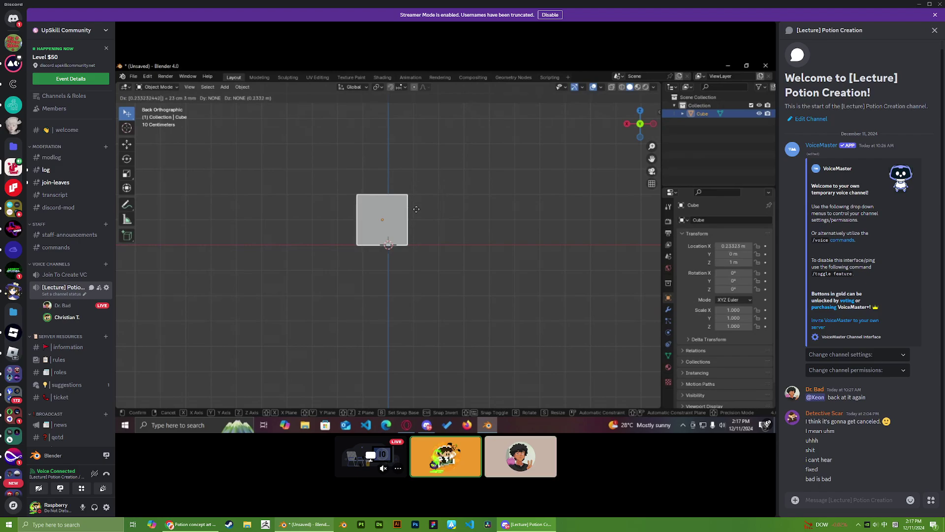
key(Return)
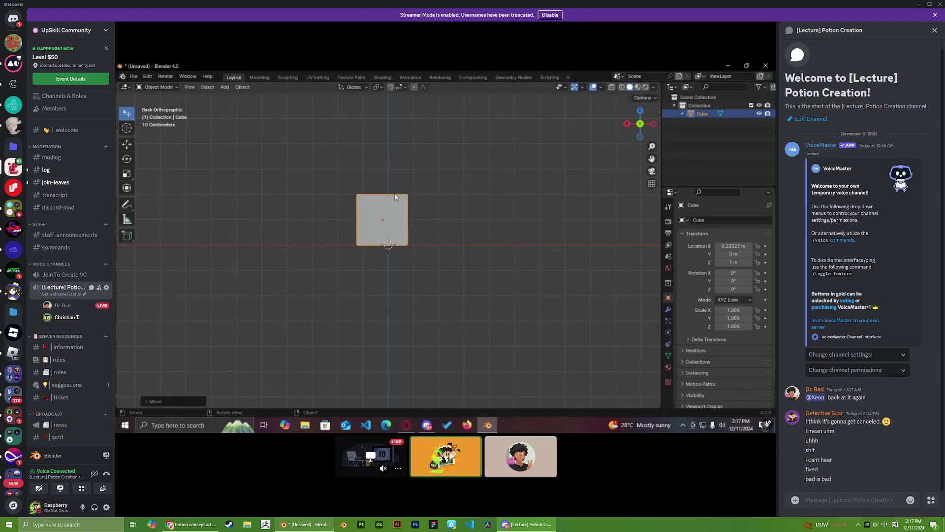
key(ctrl+z)
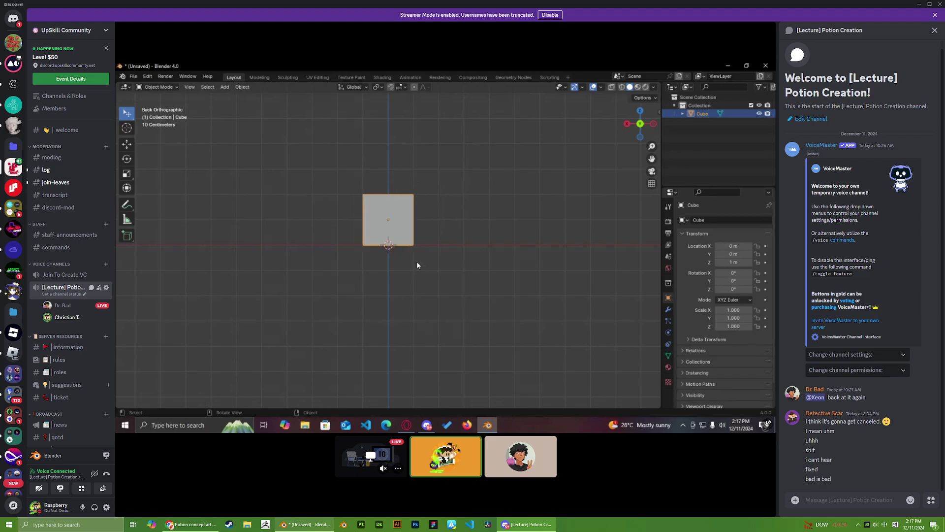
Step: Add a Subdivision Surface modifier to the cube in the shared scene
middle_drag(516, 199, 474, 257)
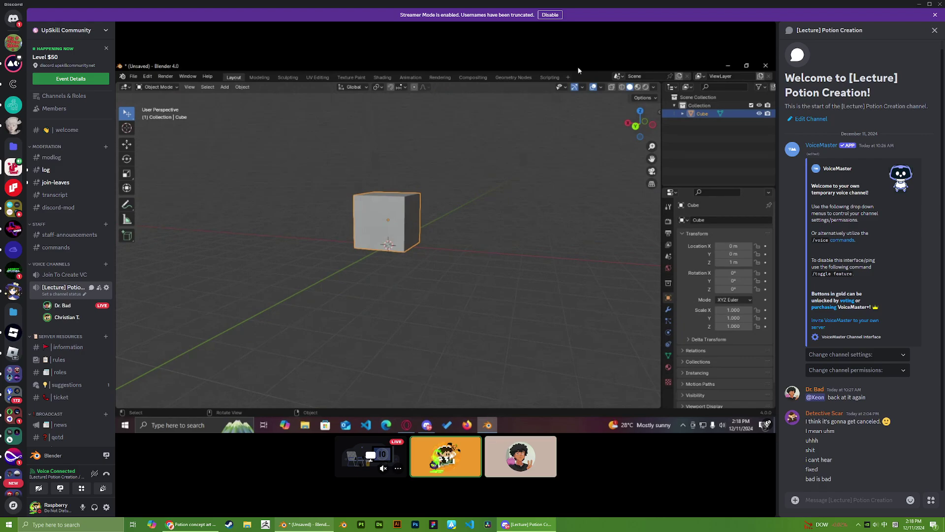
click(668, 311)
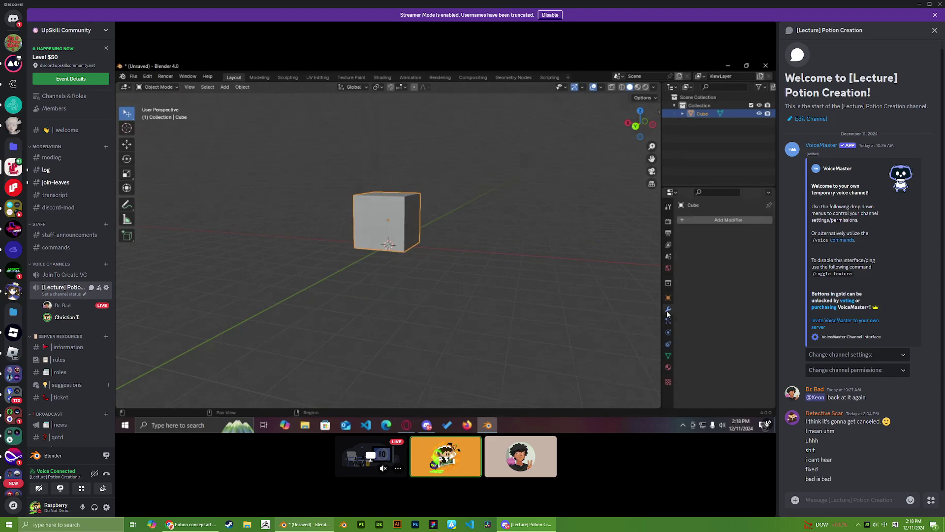
click(719, 220)
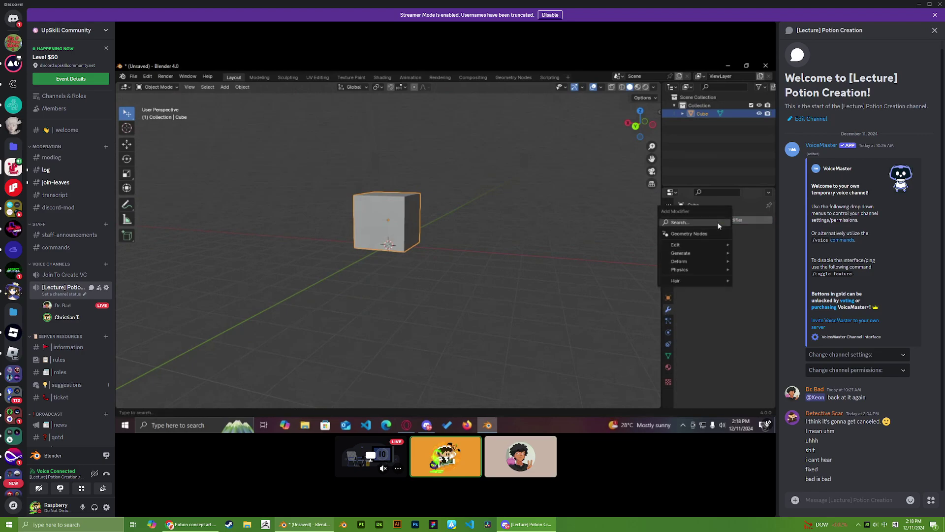
click(680, 222)
text(sub)
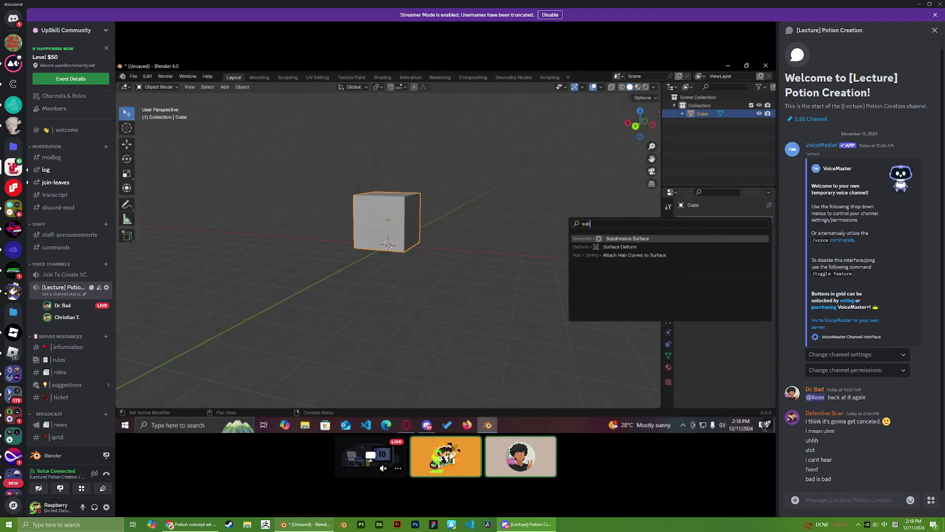
key(Return)
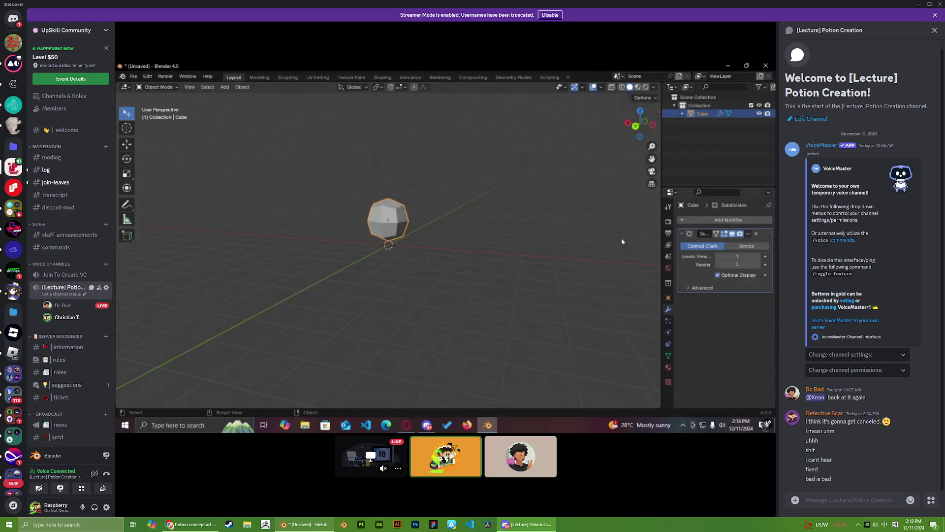
Step: Enter Edit Mode on the subdivided cube and inset its top face by about 0.3 m
middle_drag(519, 261, 441, 327)
scroll(542, 274, up, 4)
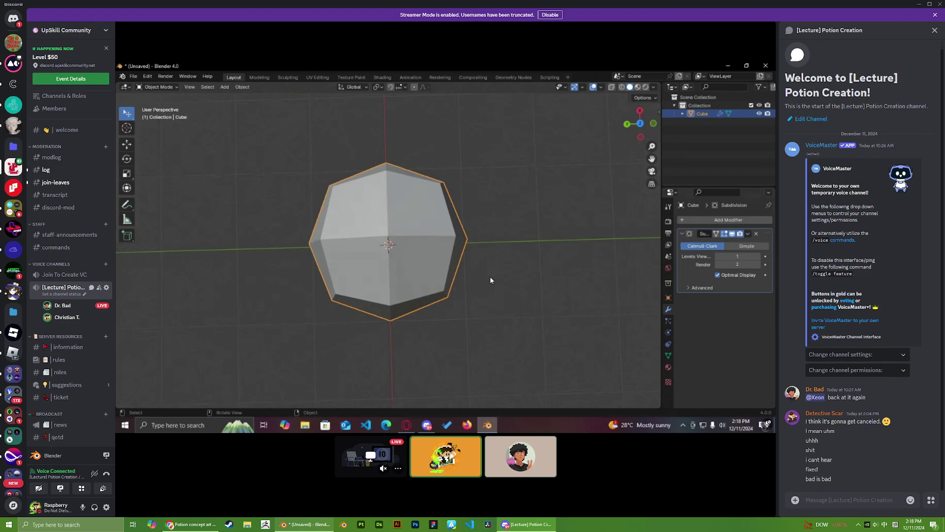
middle_drag(485, 291, 382, 229)
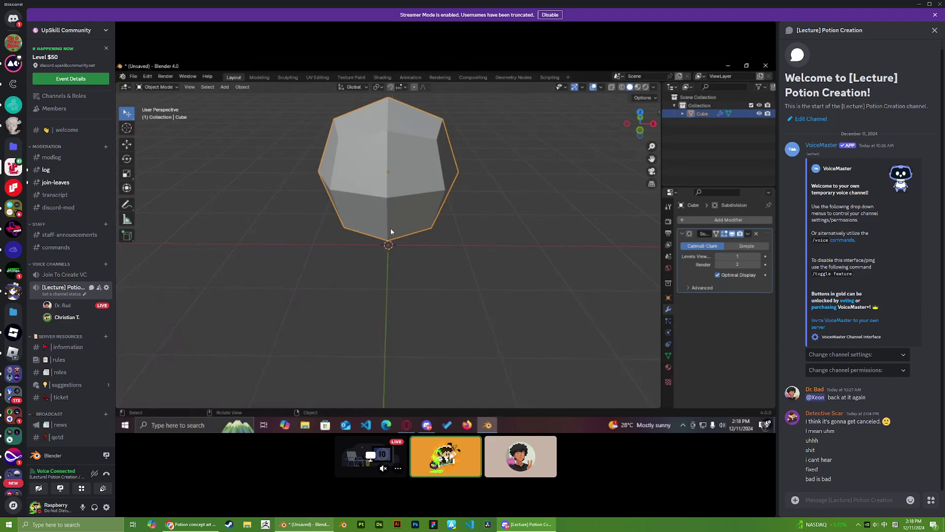
key(Tab)
middle_drag(526, 241, 456, 250)
scroll(451, 262, down, 6)
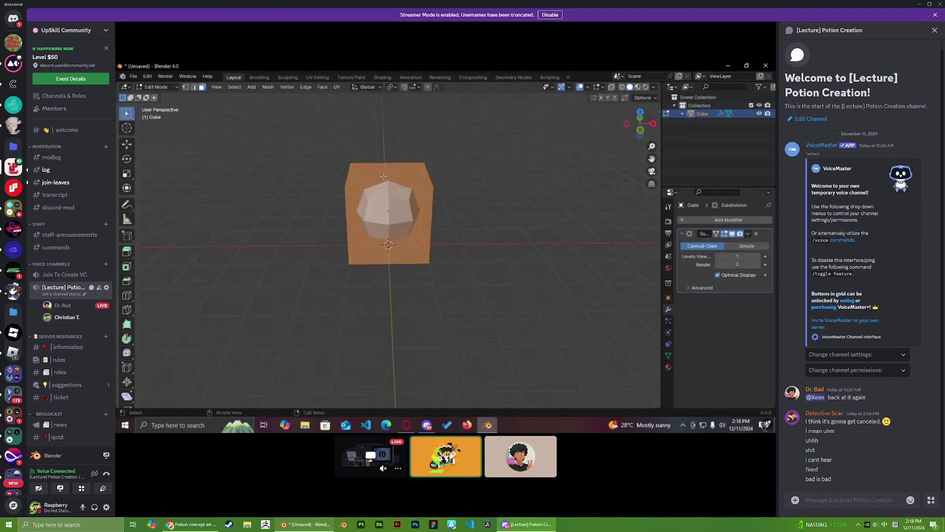
click(415, 184)
middle_drag(456, 227, 426, 247)
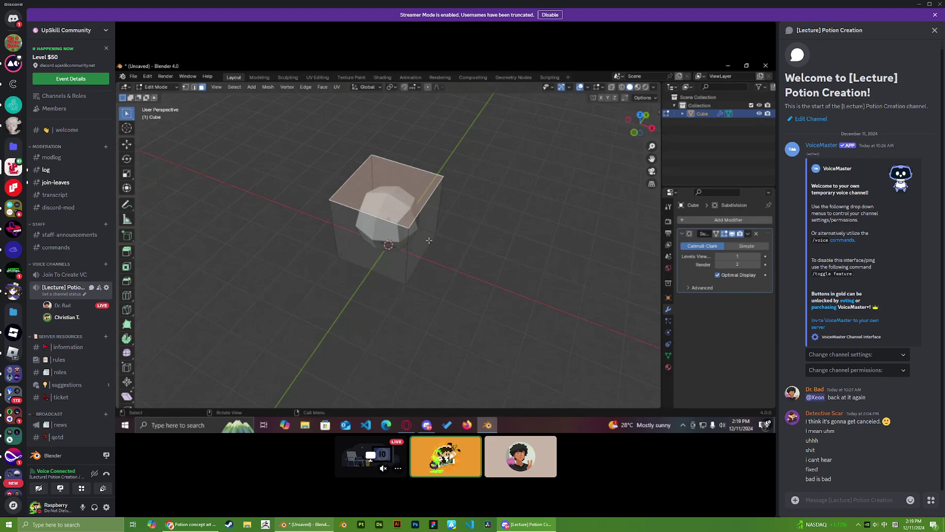
key(i)
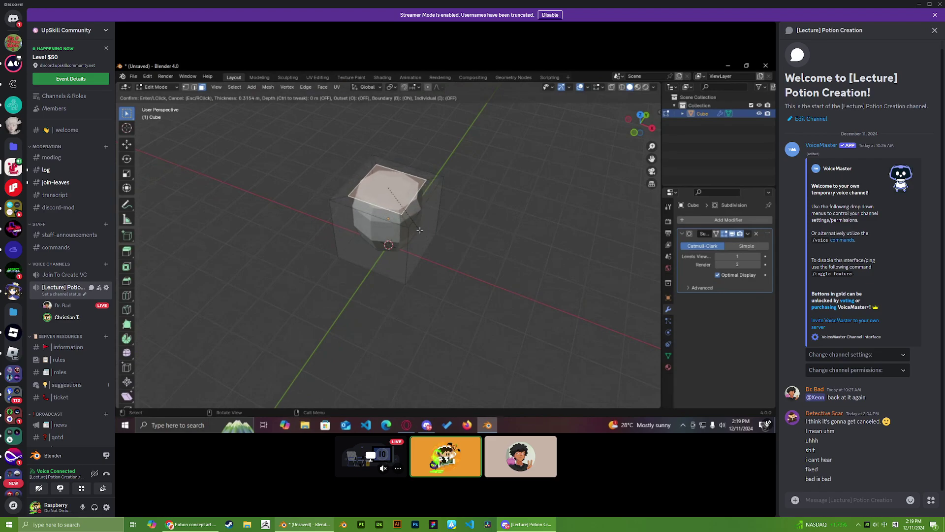
click(419, 230)
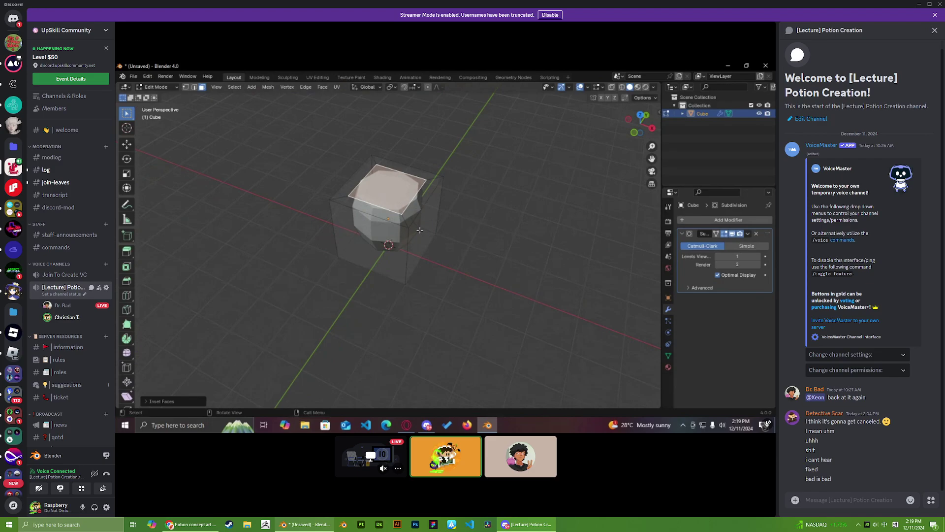
Step: Extrude the inset top face upward along the Z axis to form a bottle neck
key(e)
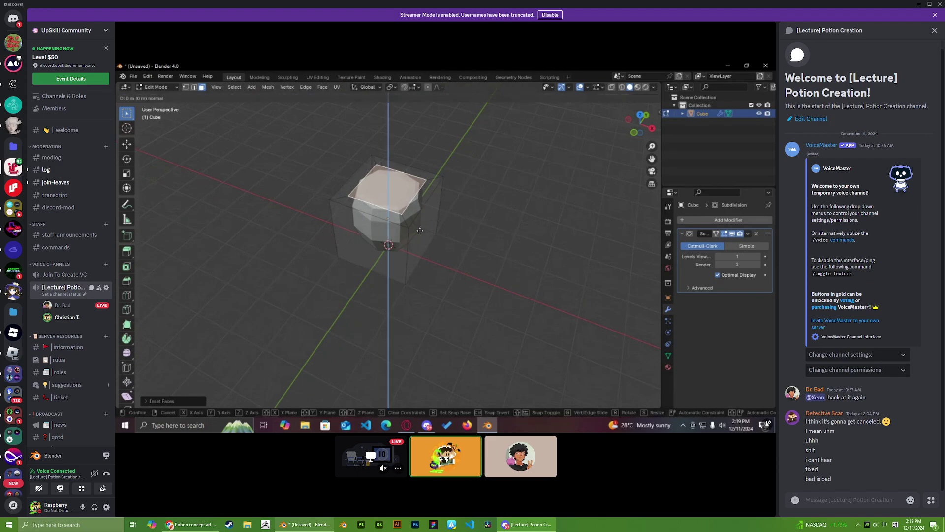
key(z)
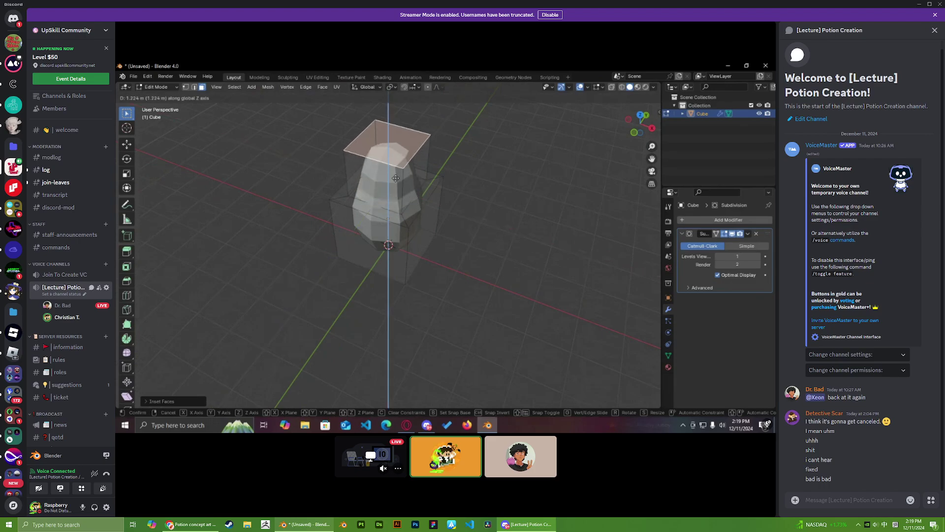
click(389, 145)
Step: Switch to edge selection and add one loop cut around the neck, sliding it close to the neck's top edge
middle_drag(469, 202, 416, 178)
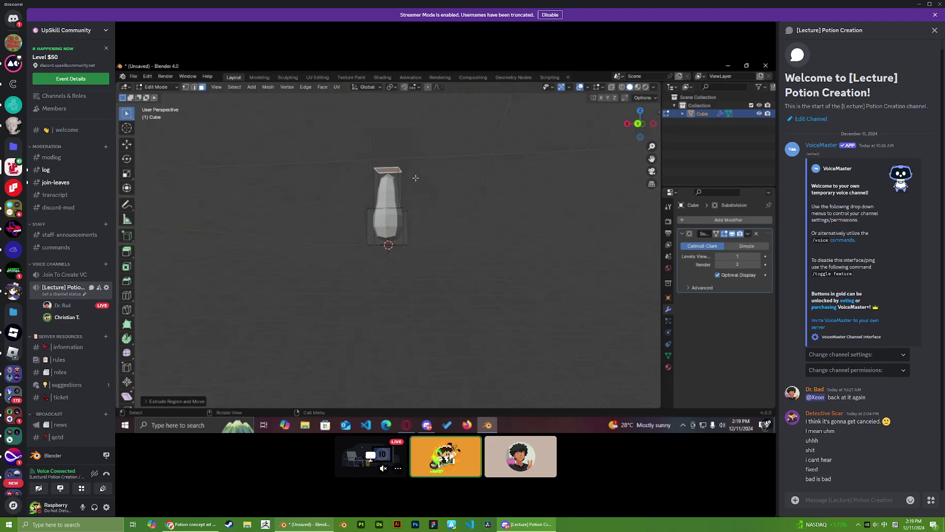
scroll(424, 181, up, 3)
scroll(448, 206, up, 2)
mouse_move(451, 210)
middle_down()
mouse_move(460, 250)
mouse_move(450, 198)
middle_up()
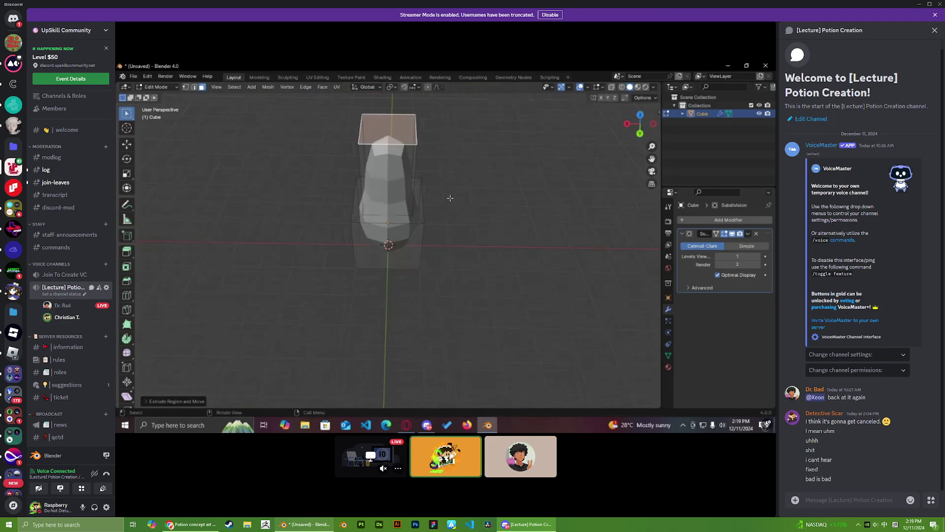
click(194, 88)
middle_drag(422, 174, 461, 142)
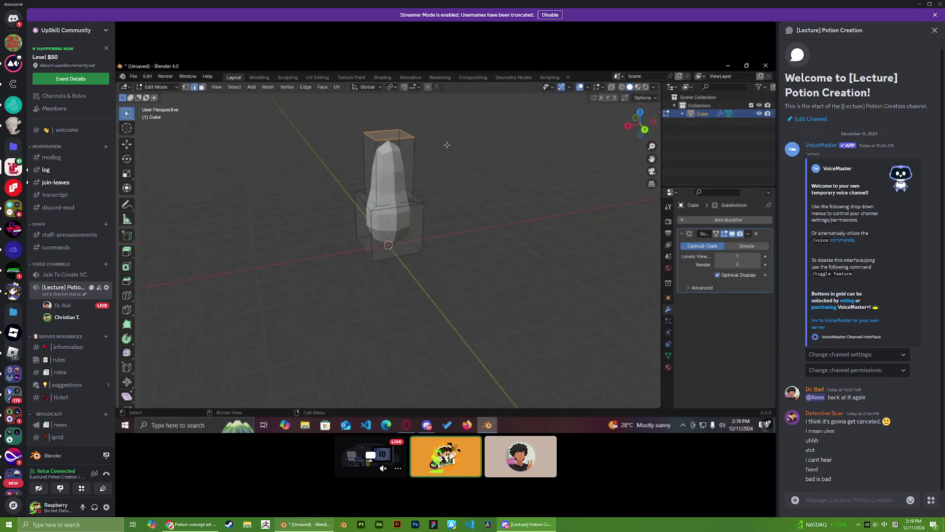
key(Up)
middle_drag(432, 147, 405, 164)
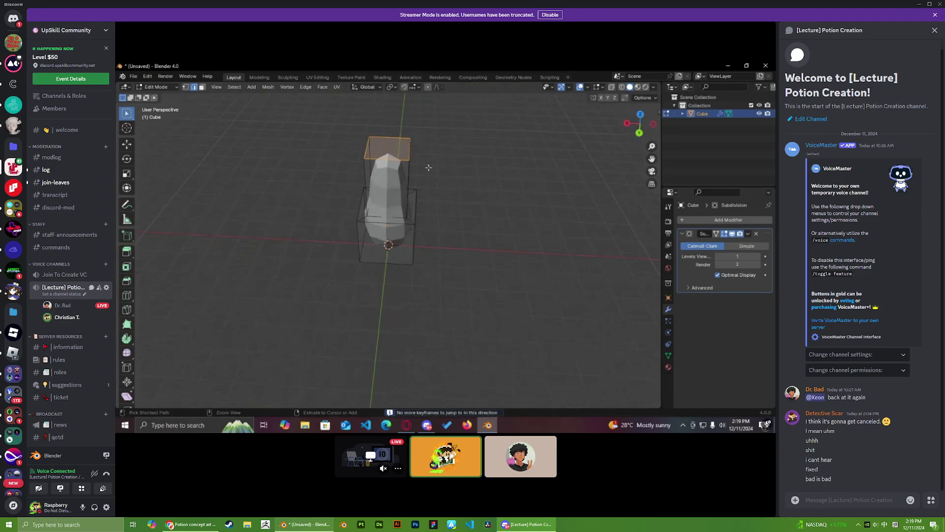
key(ctrl+r)
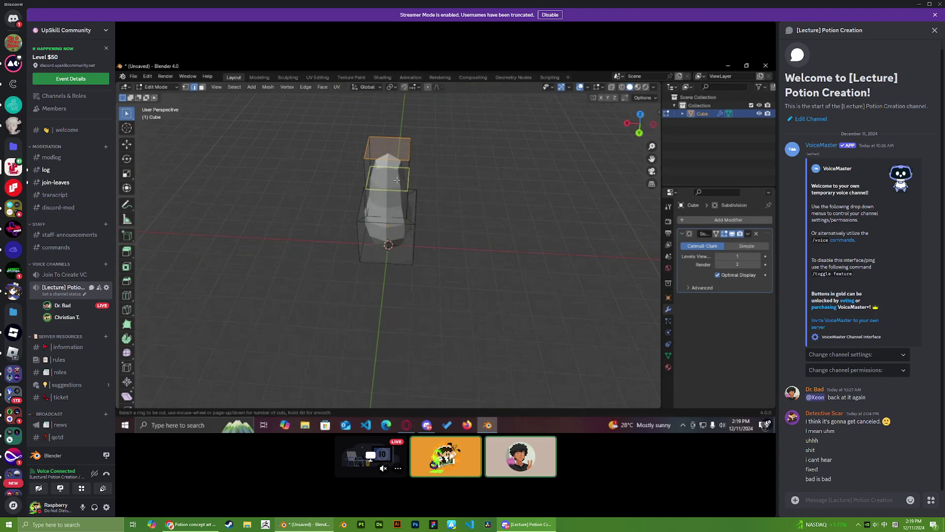
click(396, 180)
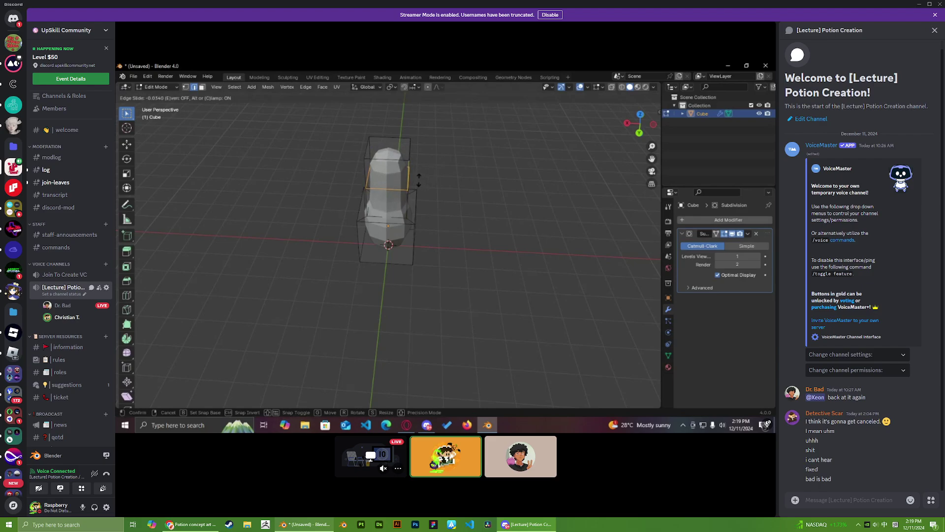
middle_drag(415, 180, 381, 167)
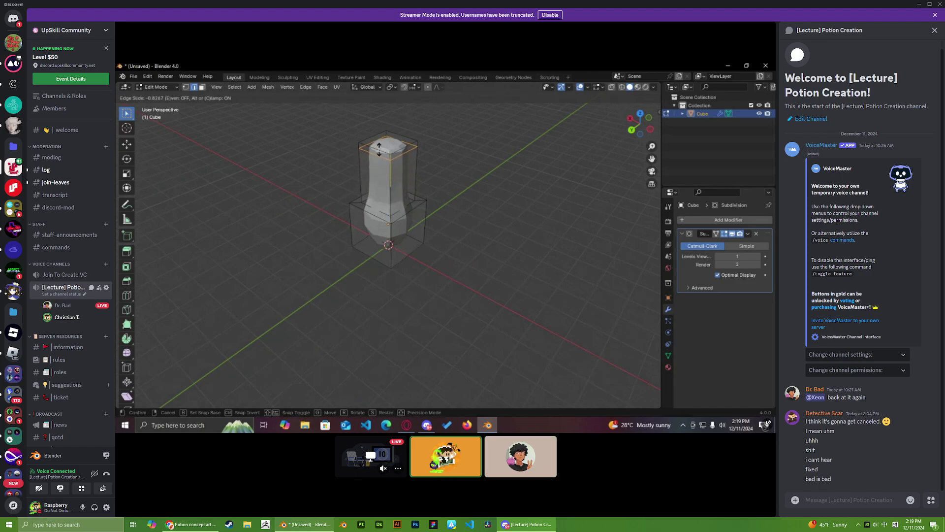
click(378, 152)
middle_drag(478, 197, 438, 188)
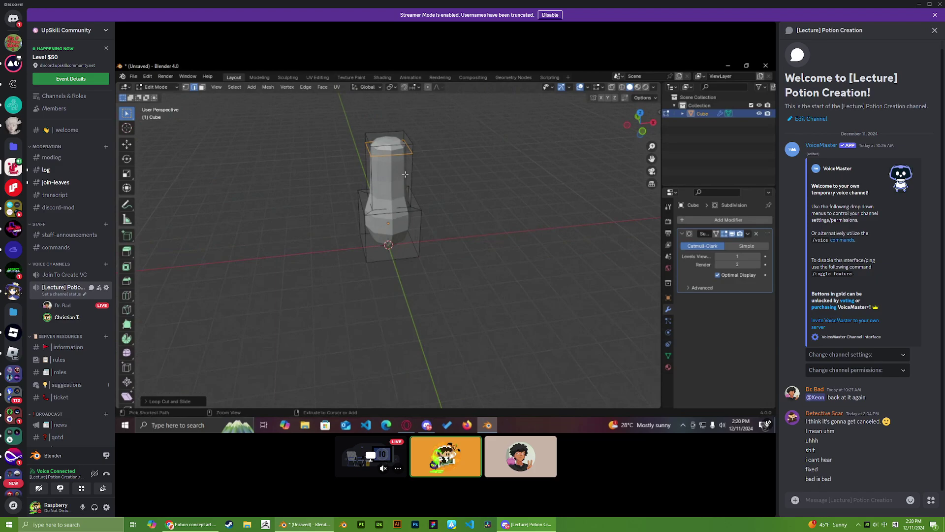
key(ctrl+r)
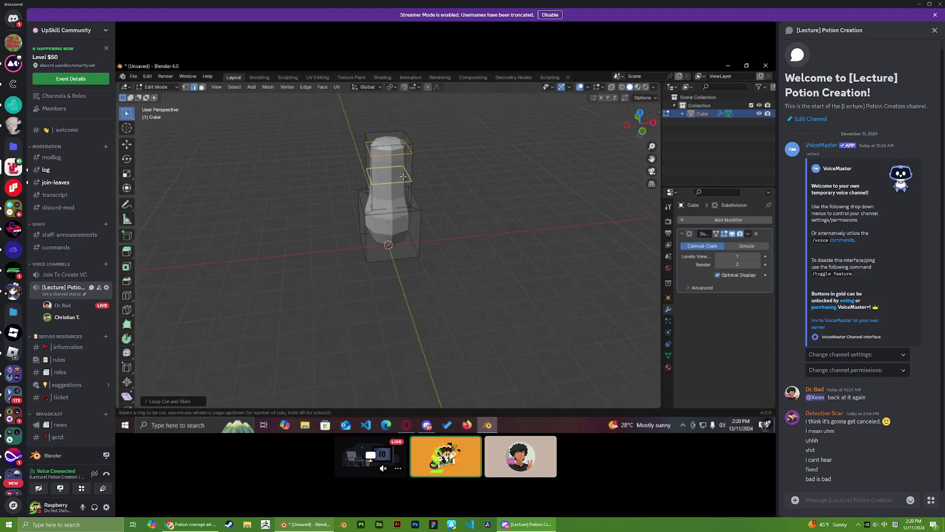
click(403, 176)
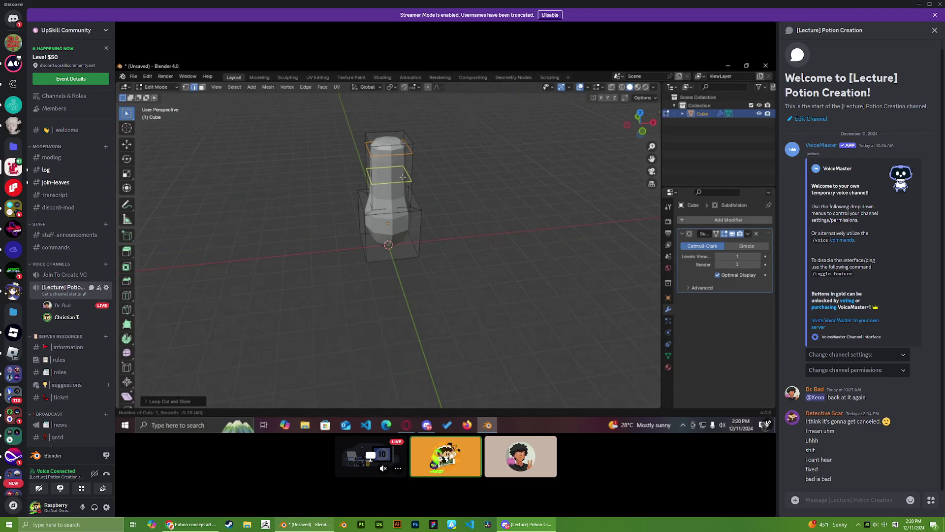
scroll(403, 176, up, 3)
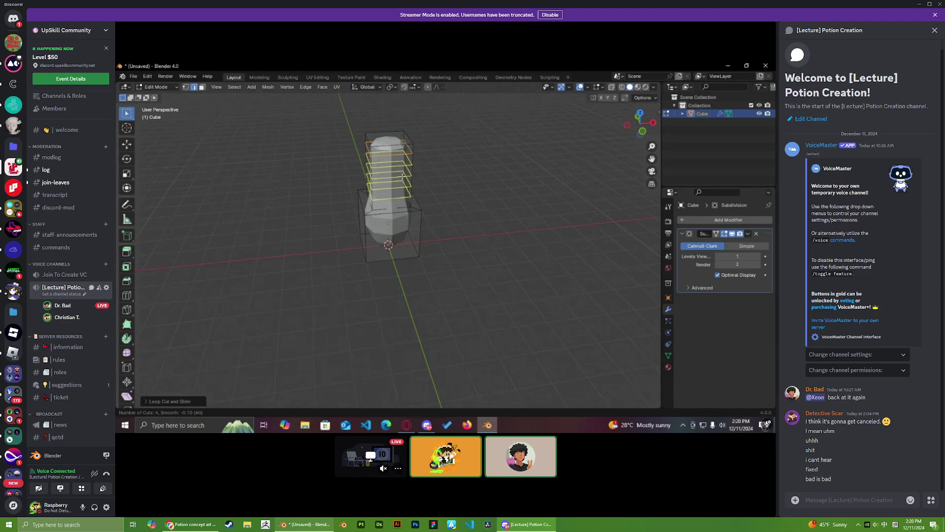
scroll(402, 177, down, 1)
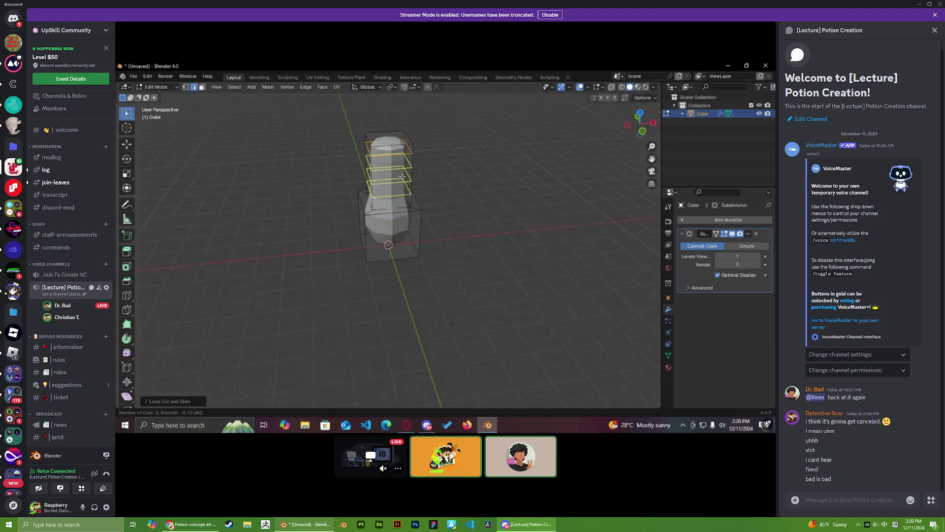
scroll(402, 177, down, 2)
key(Escape)
middle_drag(444, 187, 436, 169)
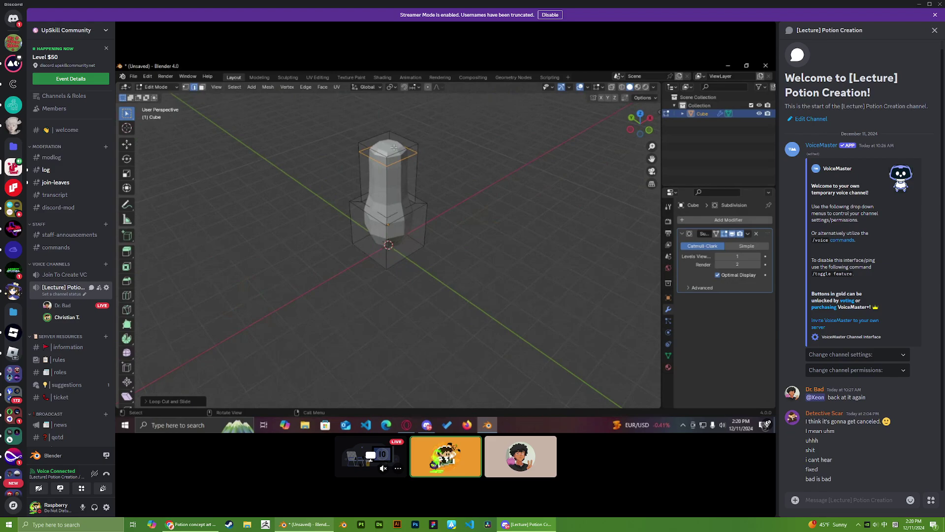
drag(332, 124, 445, 177)
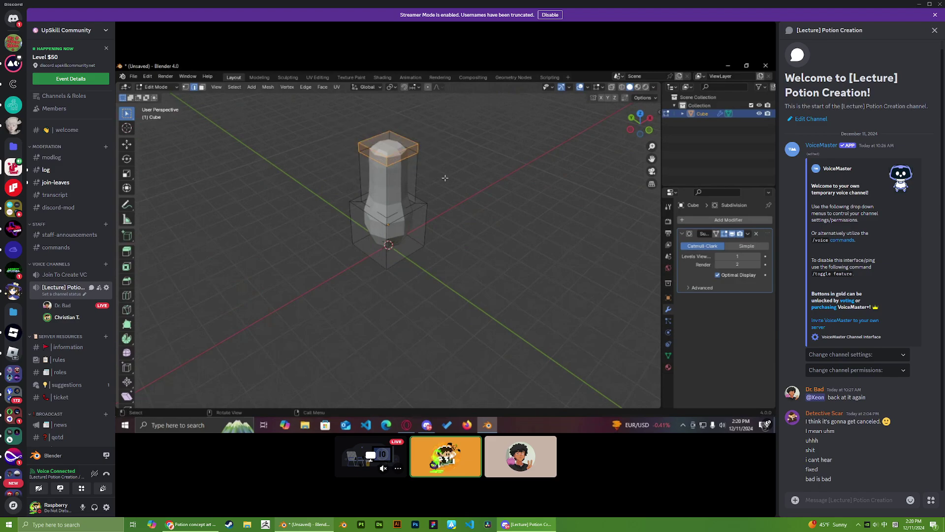
middle_drag(465, 162, 301, 149)
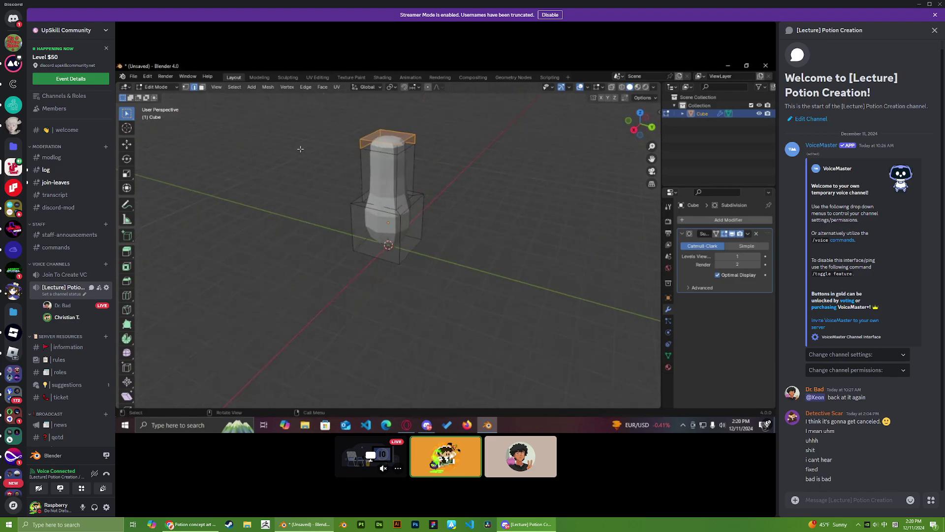
key(s)
key(Escape)
Step: Crease the edge loop around the top of the bottle body until it is fully sharp
middle_drag(375, 177, 395, 215)
middle_drag(469, 198, 465, 150)
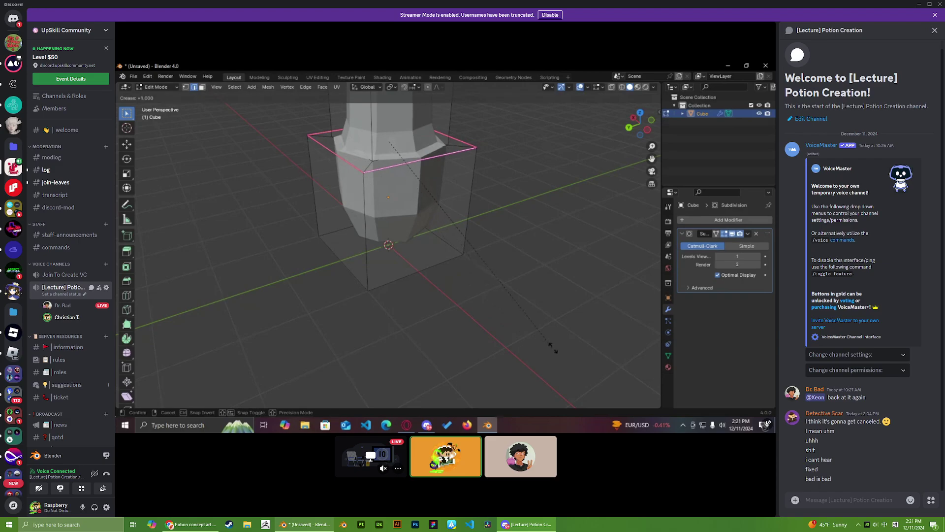
mouse_move(462, 225)
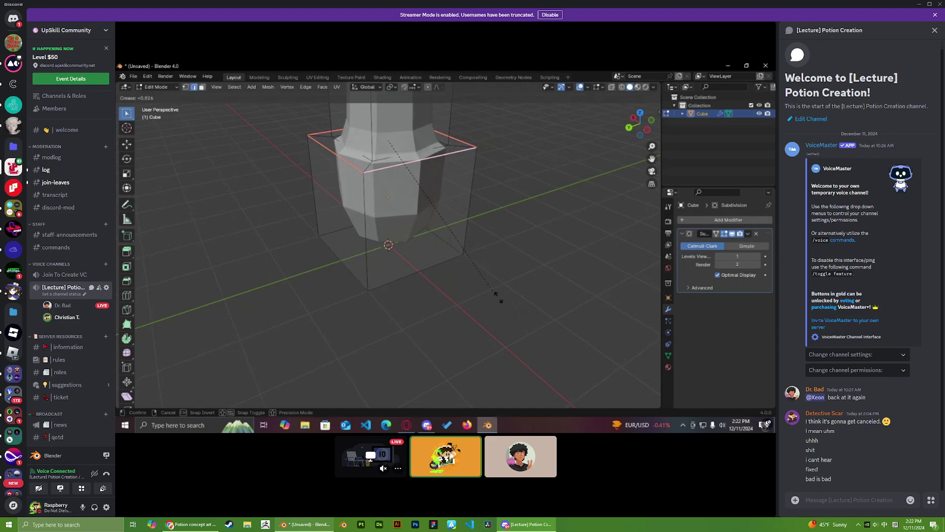
click(527, 319)
Step: Select the four bottom edges of the bottle body and crease them fully to form a flat base
middle_drag(552, 265, 371, 264)
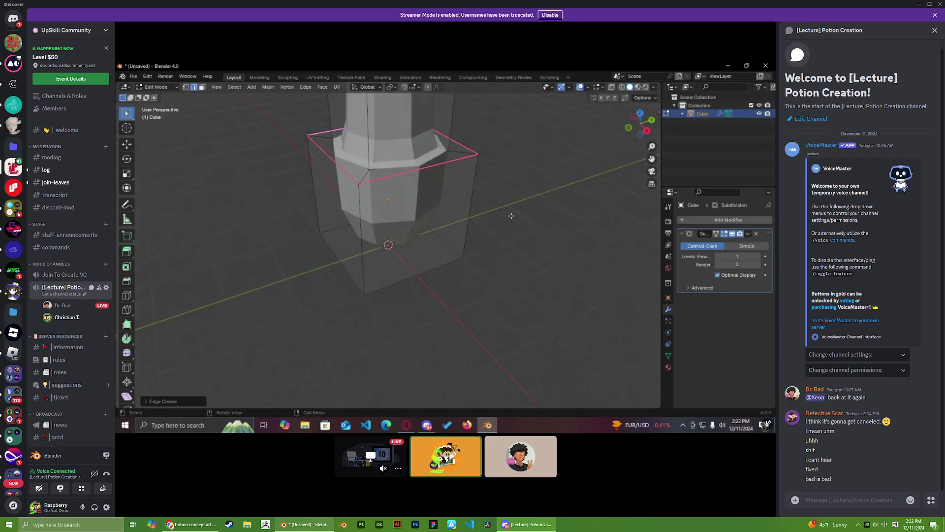
middle_drag(511, 216, 441, 239)
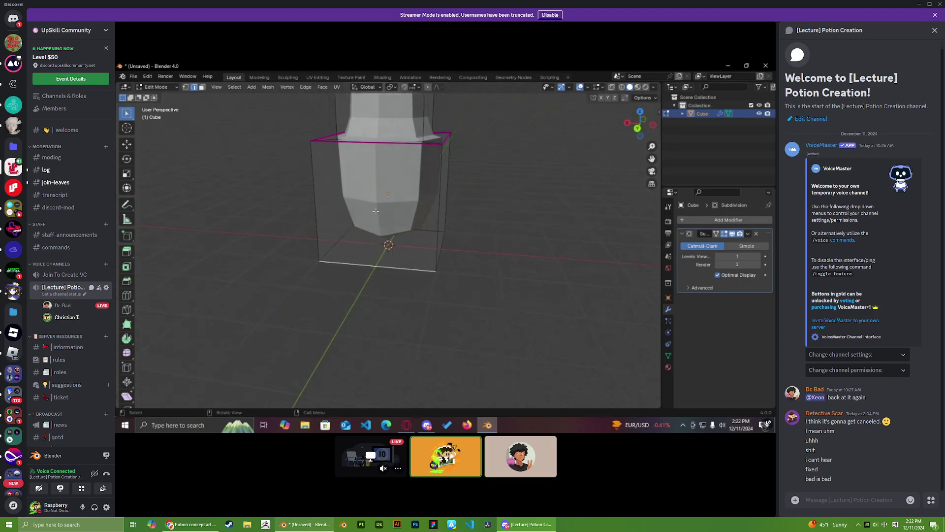
middle_drag(512, 224, 502, 236)
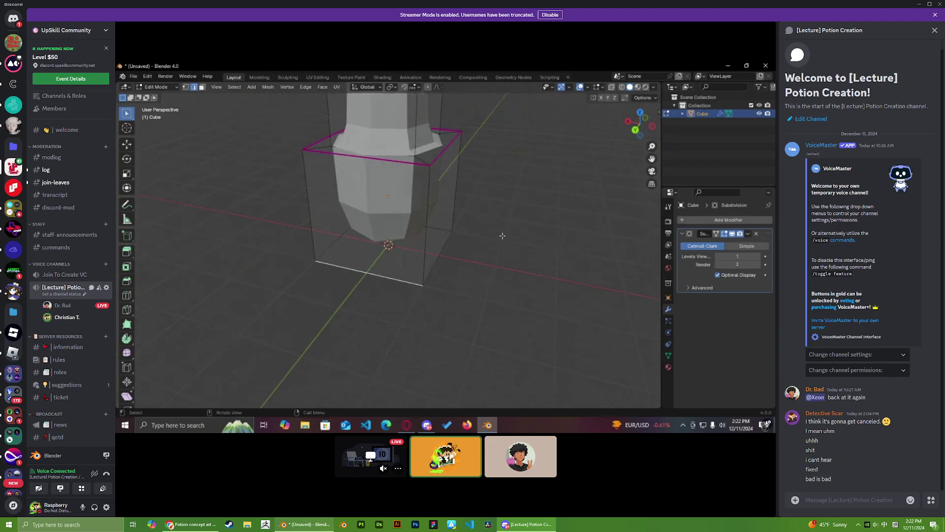
middle_drag(502, 236, 461, 250)
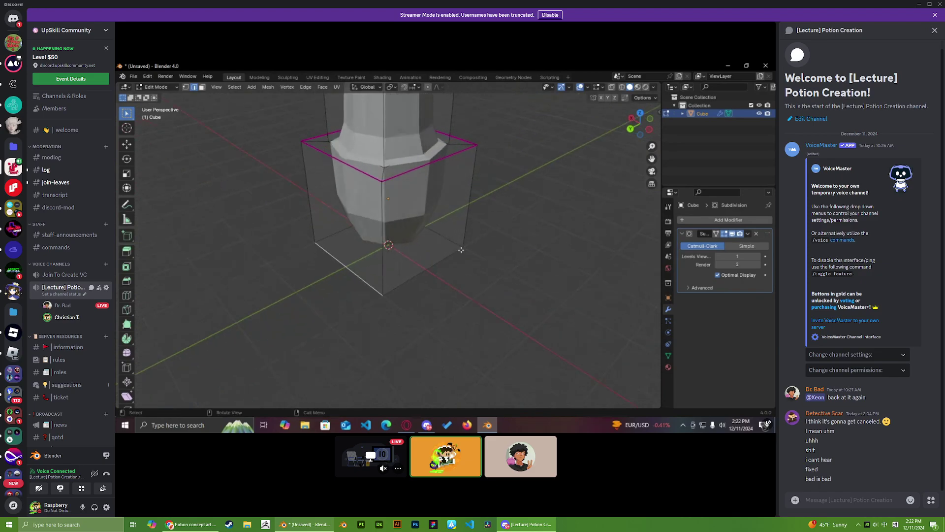
alt+click(436, 267)
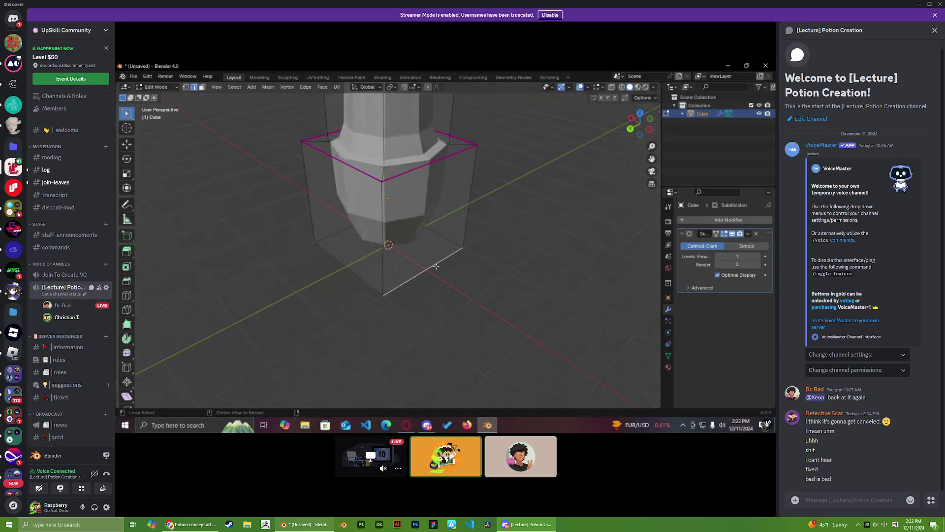
alt+shift+click(478, 258)
middle_drag(540, 237, 439, 277)
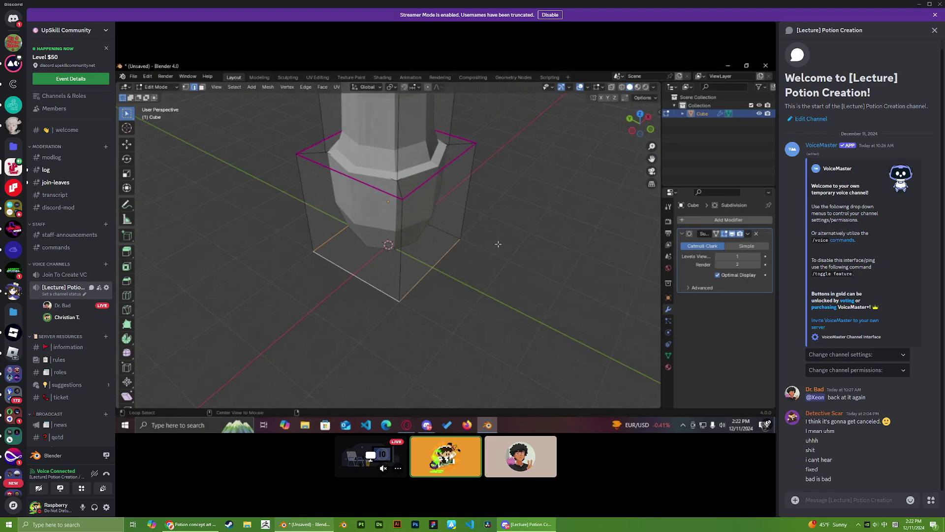
middle_drag(426, 259, 503, 236)
click(436, 275)
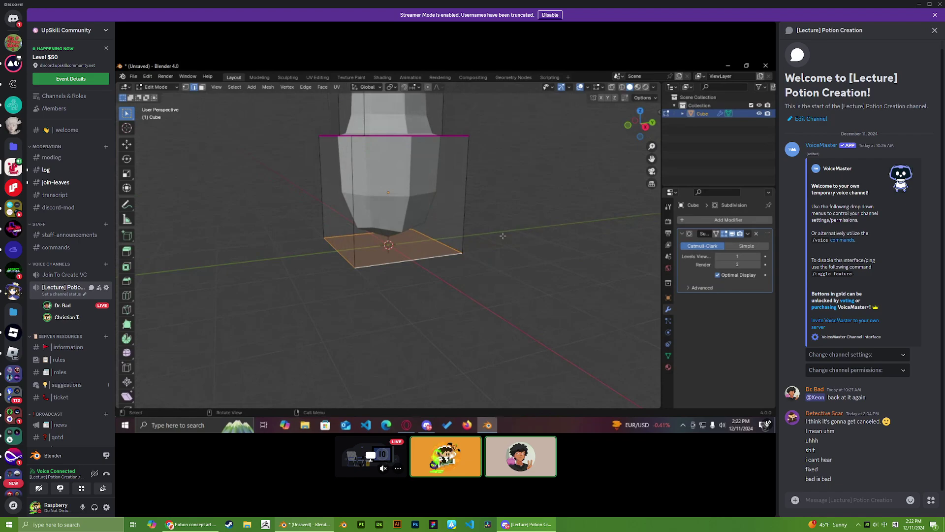
right_click(487, 243)
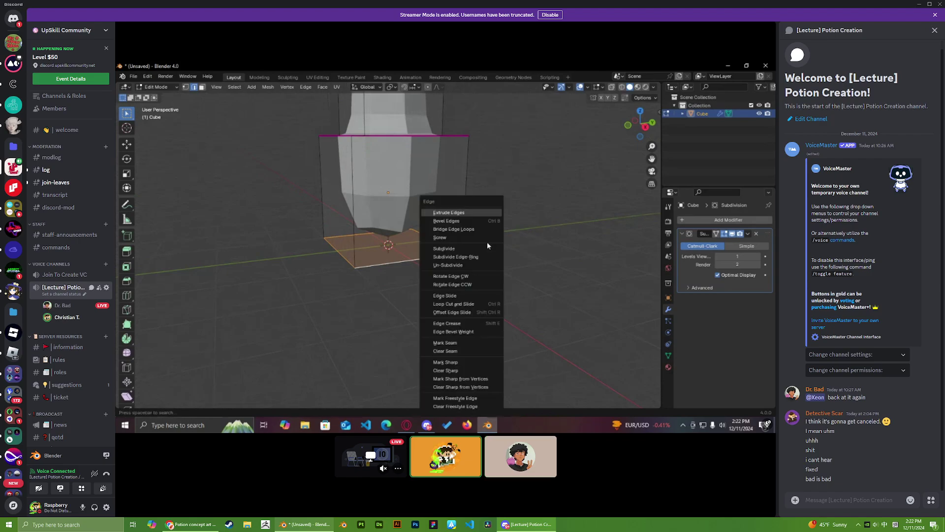
middle_drag(537, 231, 556, 226)
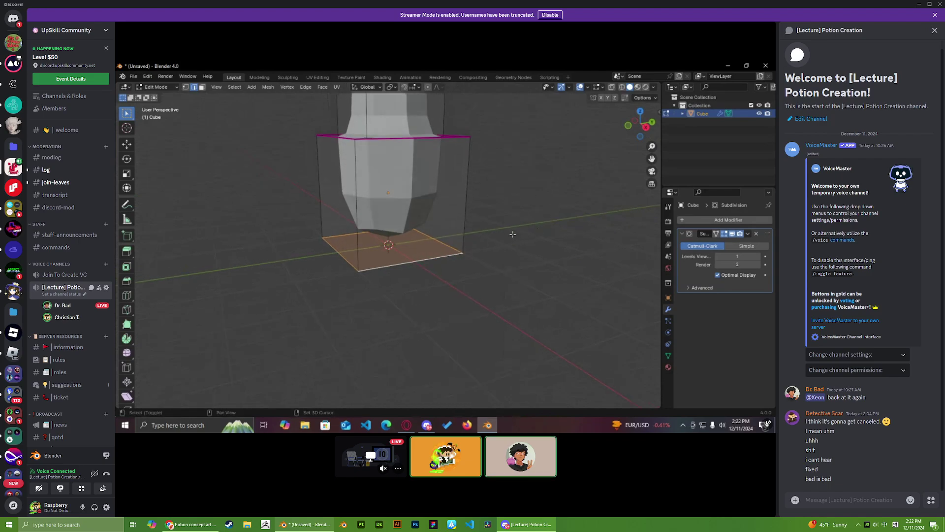
key(shift+e)
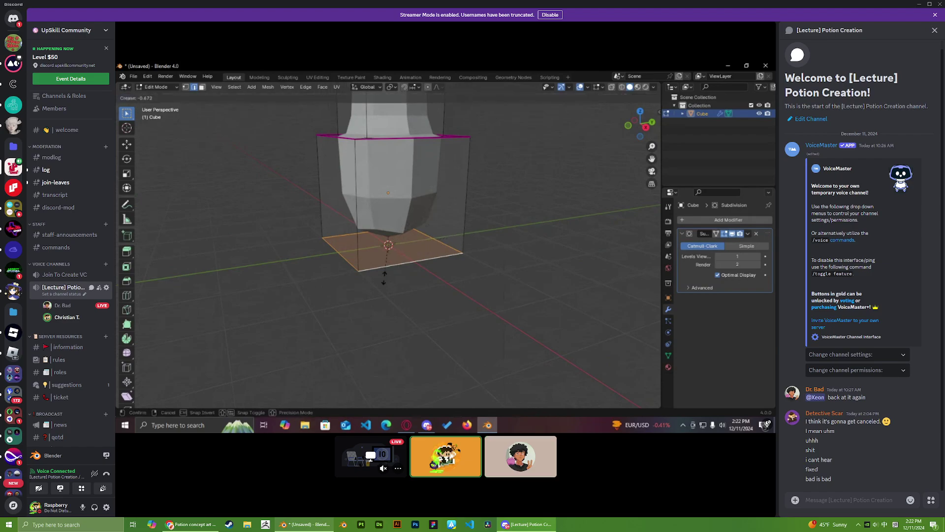
click(590, 377)
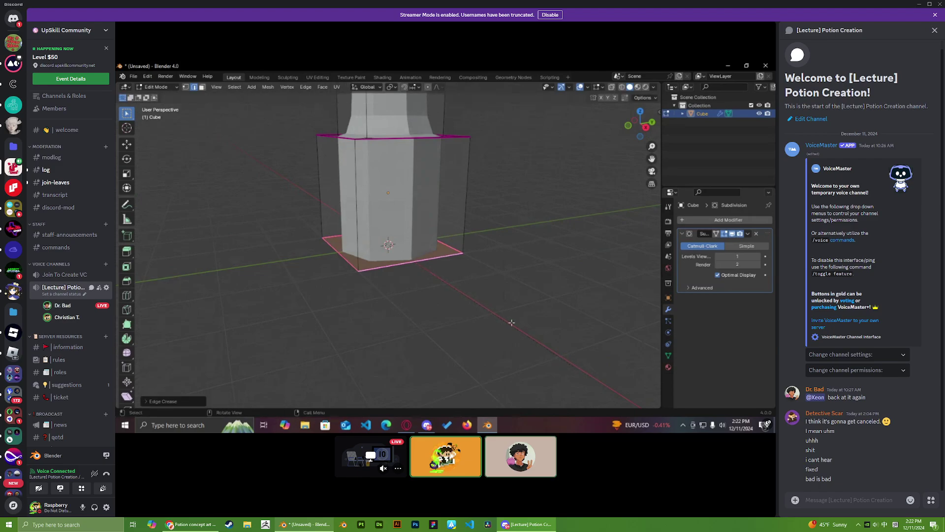
middle_drag(509, 323, 564, 315)
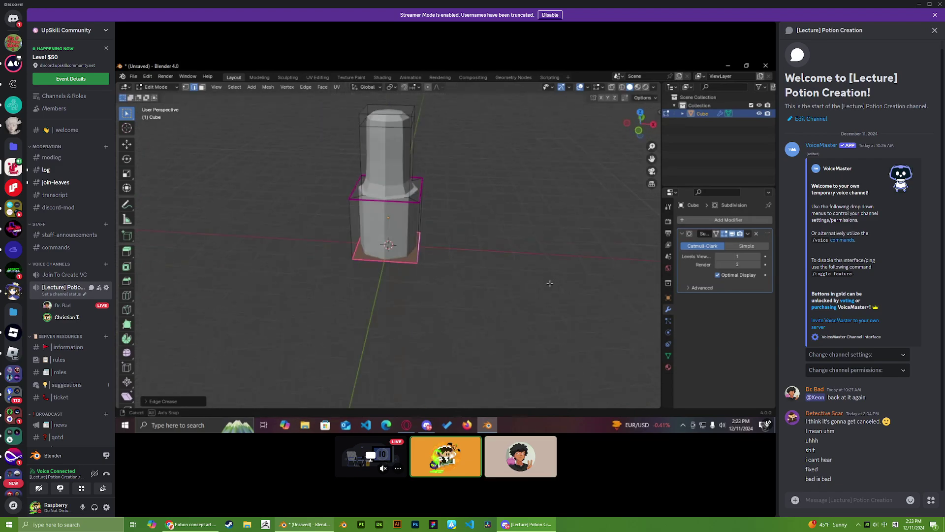
middle_drag(550, 284, 416, 251)
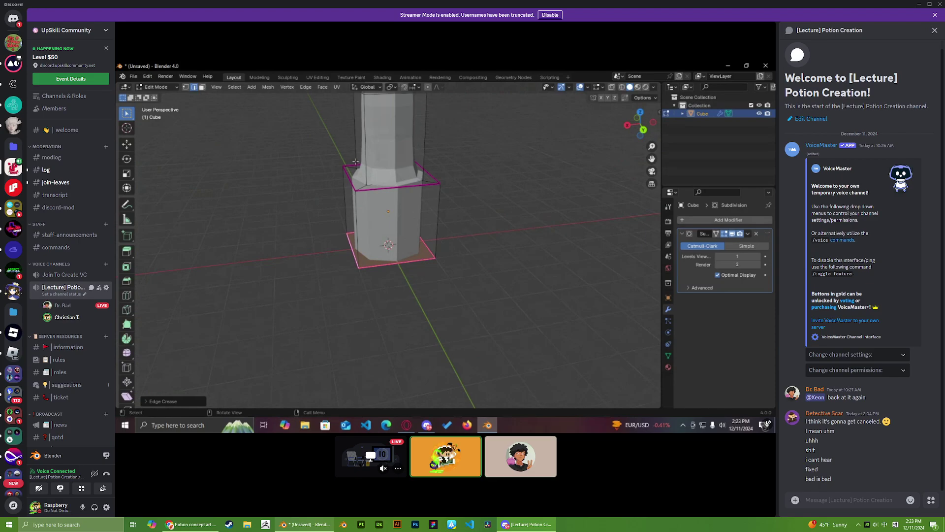
middle_drag(470, 212, 370, 191)
middle_drag(461, 204, 396, 128)
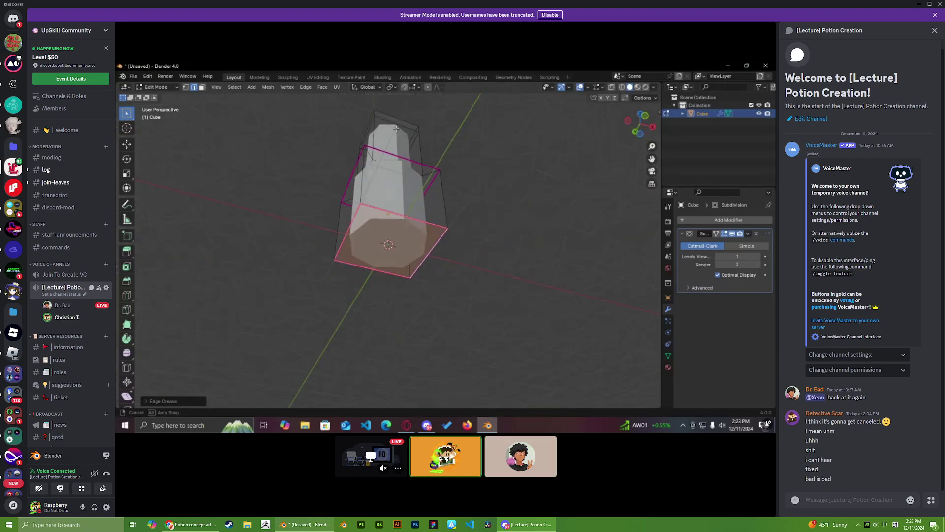
middle_drag(368, 184, 358, 254)
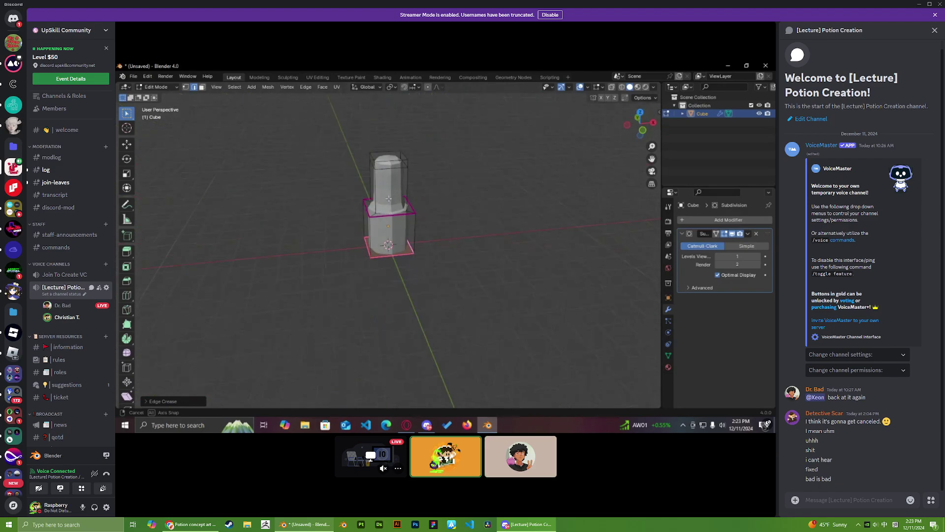
Step: Crease two adjacent vertical edges of the bottle body to make one side square
middle_drag(424, 202, 360, 241)
shift+click(418, 256)
key(shift+e)
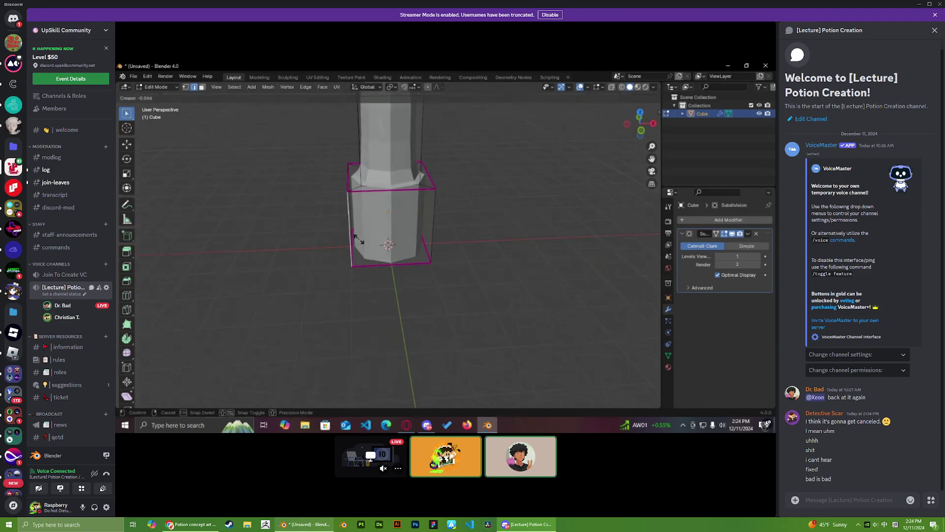
click(295, 237)
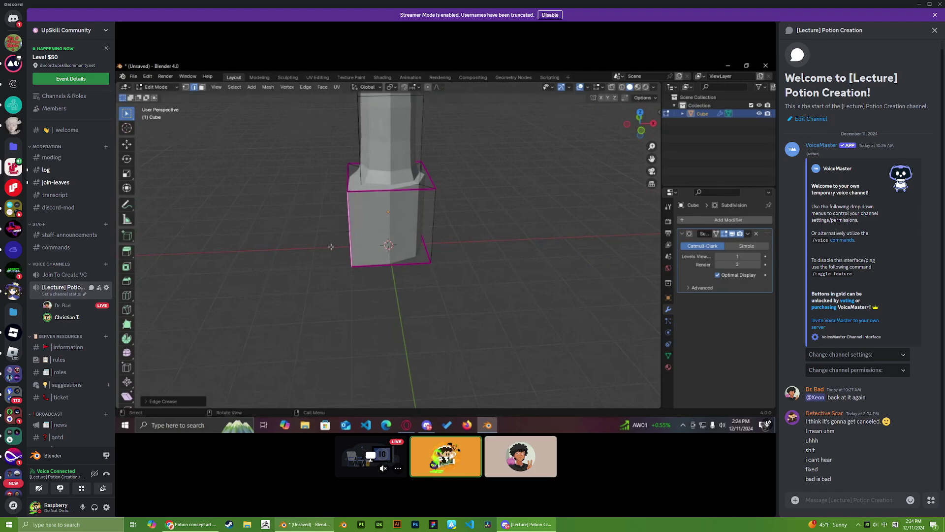
middle_drag(296, 238, 454, 247)
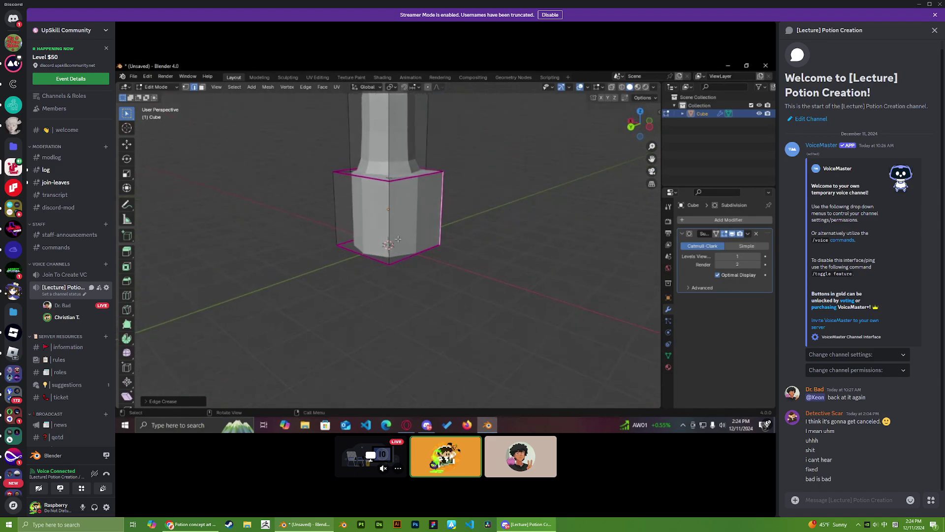
middle_drag(389, 215, 376, 243)
key(shift+e)
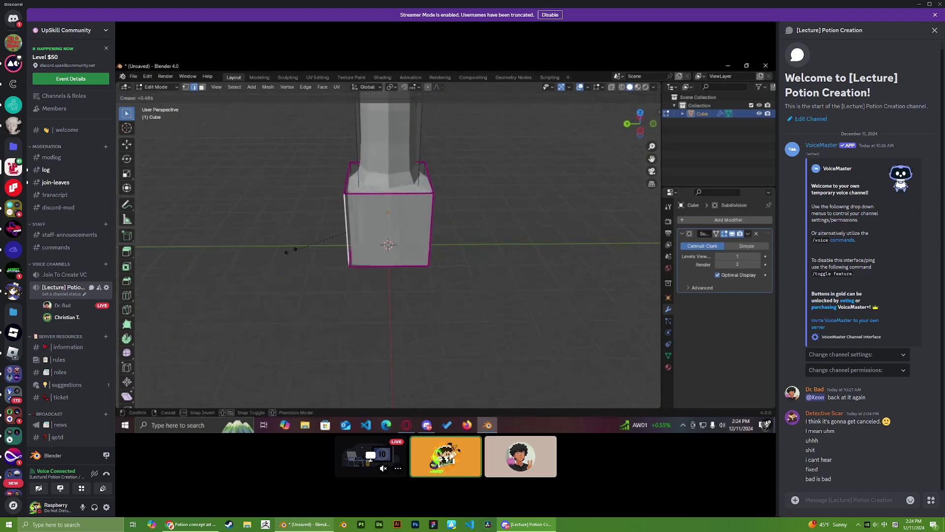
click(229, 269)
Step: Crease the other two vertical edges of the bottle body to square off all its sides
middle_drag(230, 270, 489, 263)
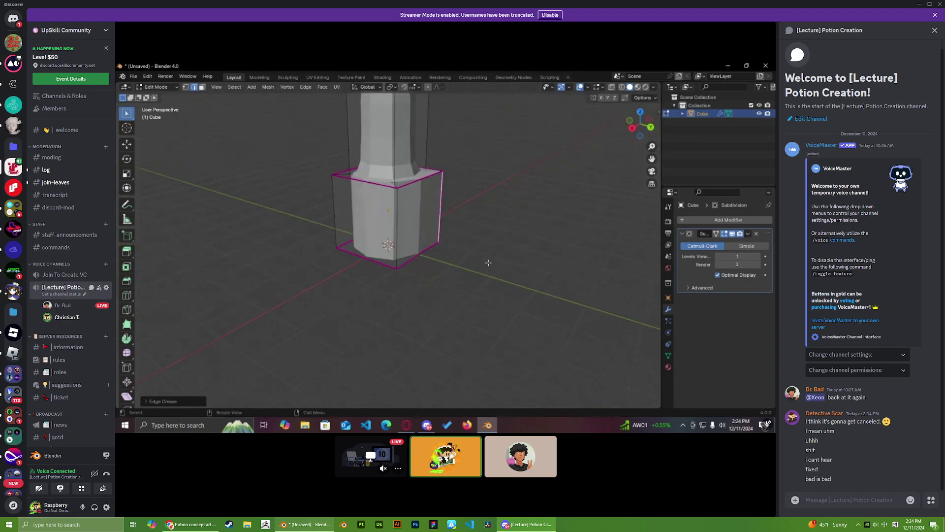
click(402, 243)
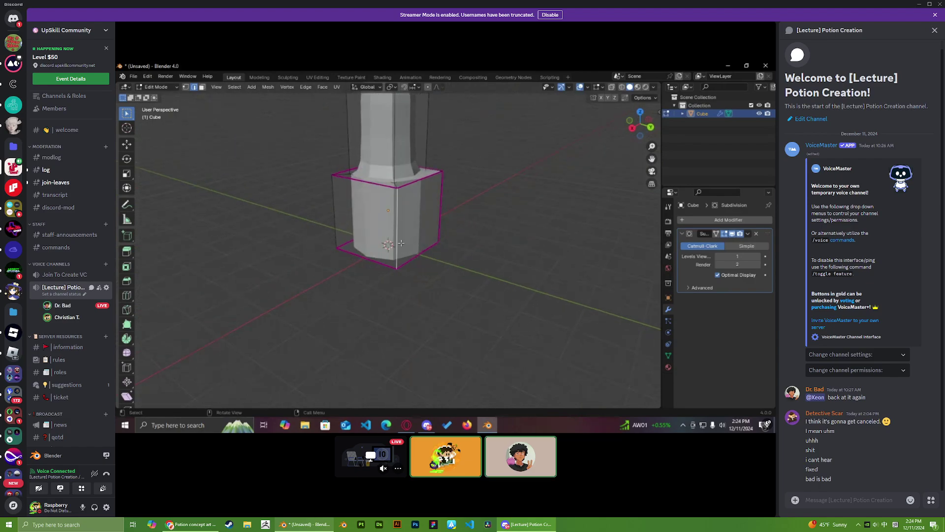
key(shift+e)
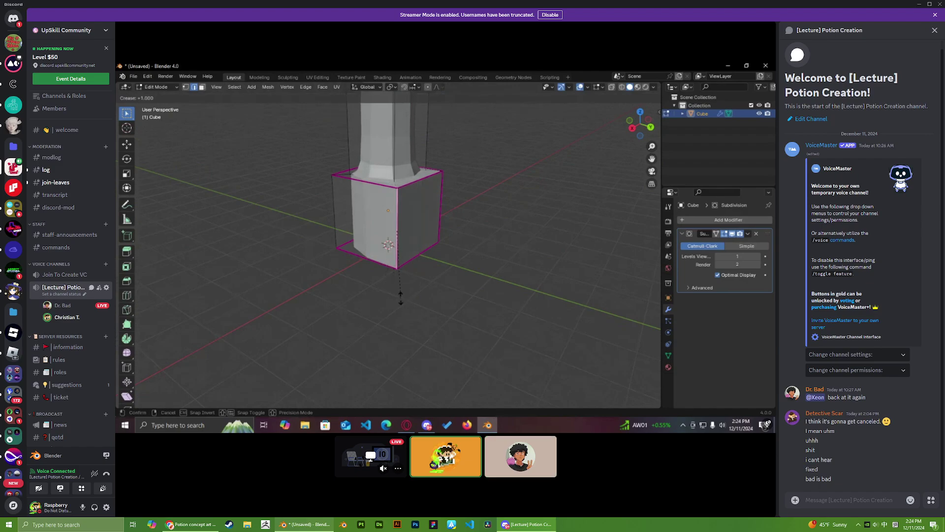
click(400, 297)
middle_drag(401, 298, 364, 237)
key(shift+e)
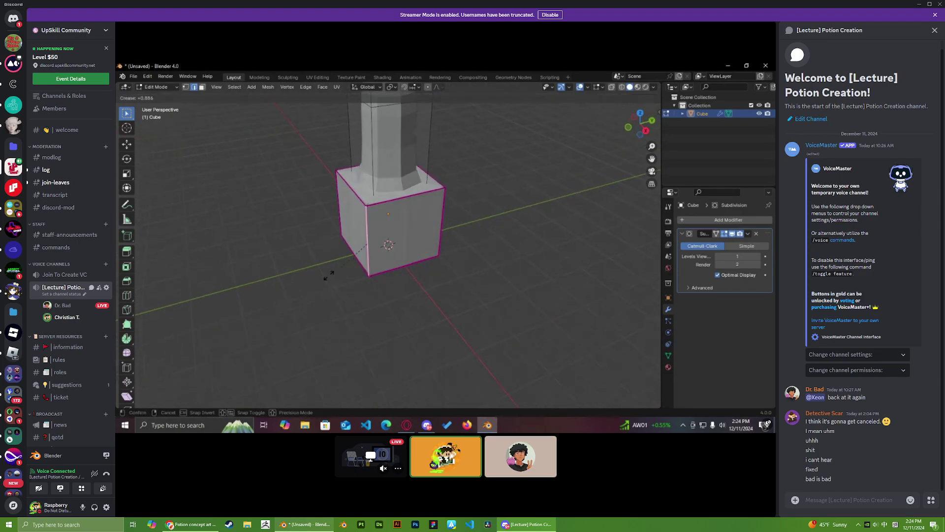
click(295, 300)
middle_drag(356, 302, 485, 180)
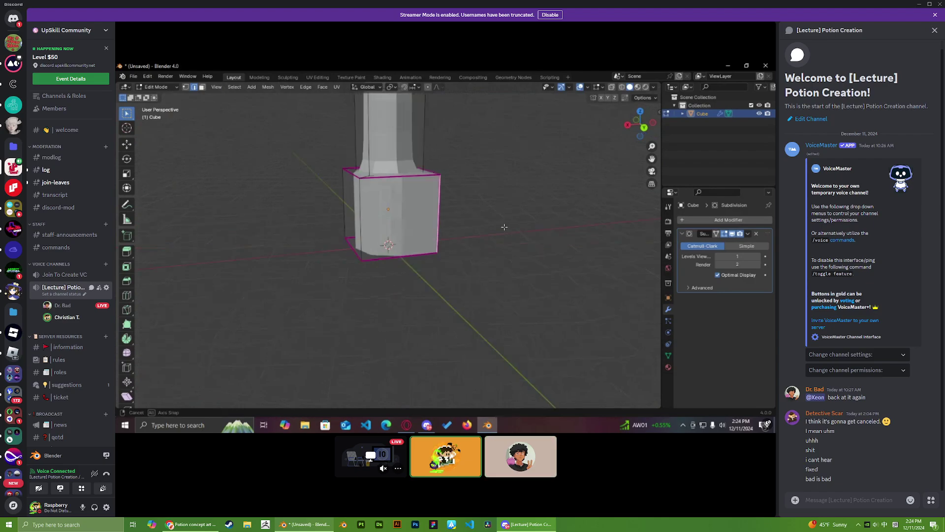
middle_drag(495, 231, 435, 219)
middle_drag(407, 189, 419, 216)
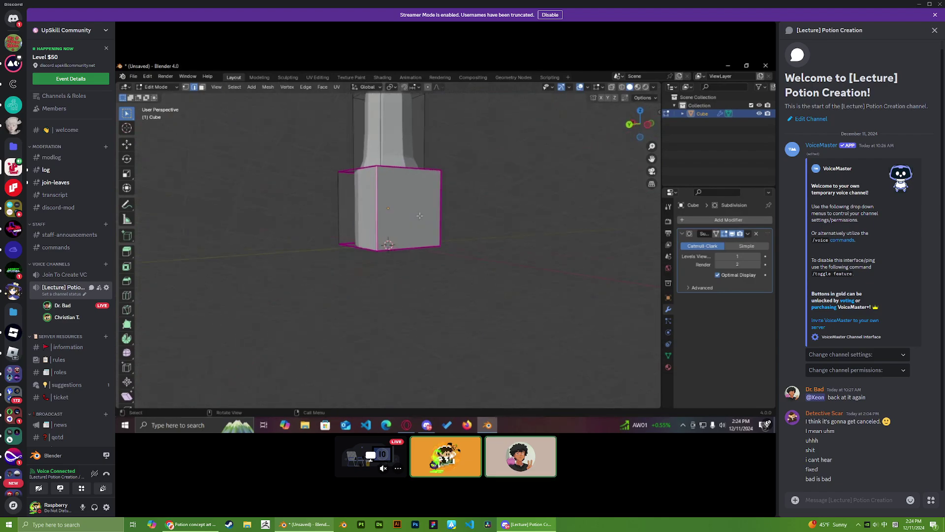
Step: Inspect the creased bottle body, its vertical edges and its shoulder from the side and from several angles
click(631, 126)
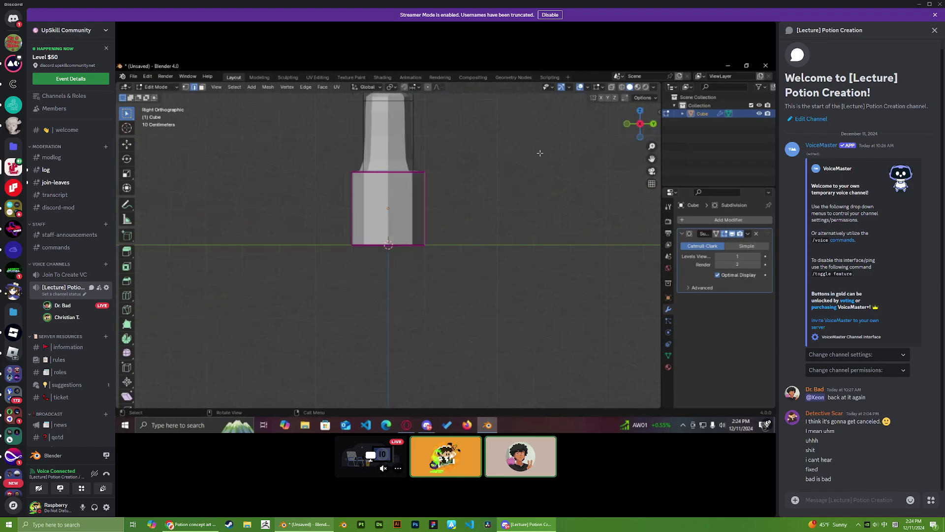
middle_drag(468, 203, 417, 232)
middle_drag(359, 184, 376, 236)
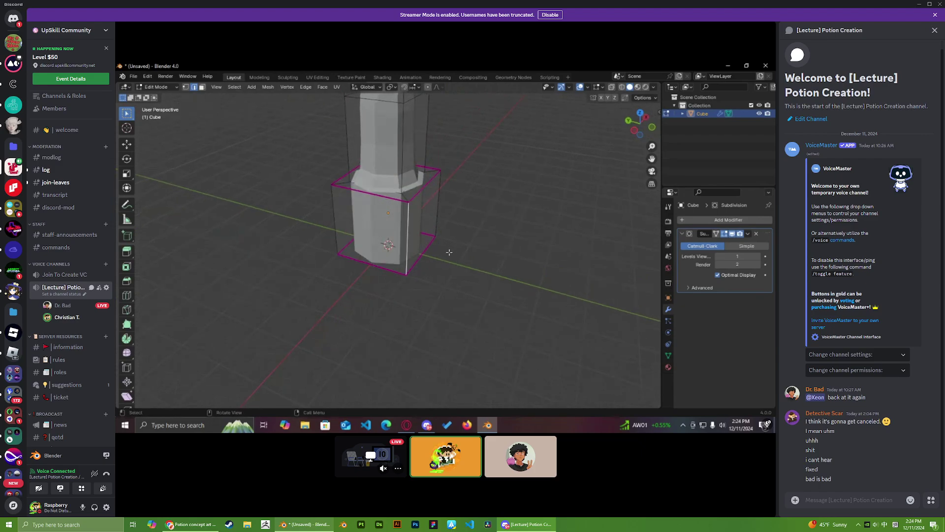
middle_drag(449, 252, 411, 225)
middle_drag(476, 241, 402, 237)
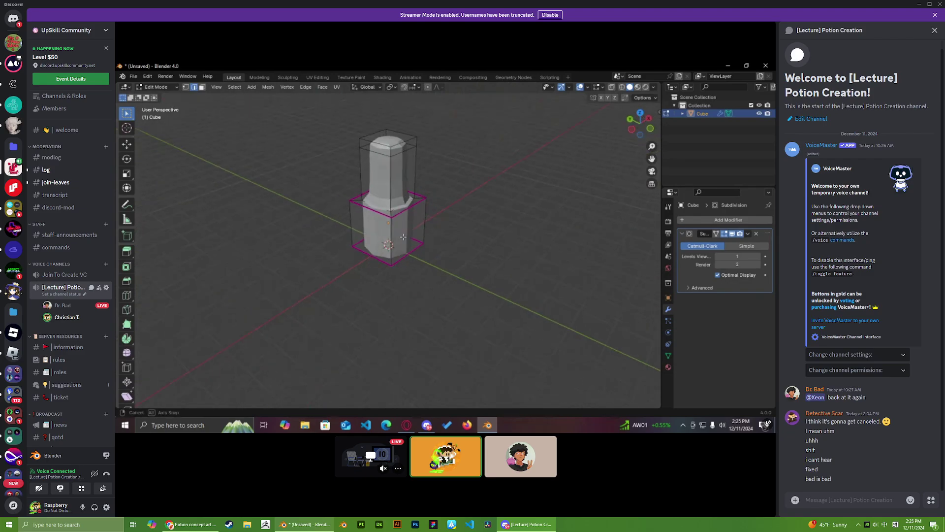
middle_drag(466, 228, 382, 217)
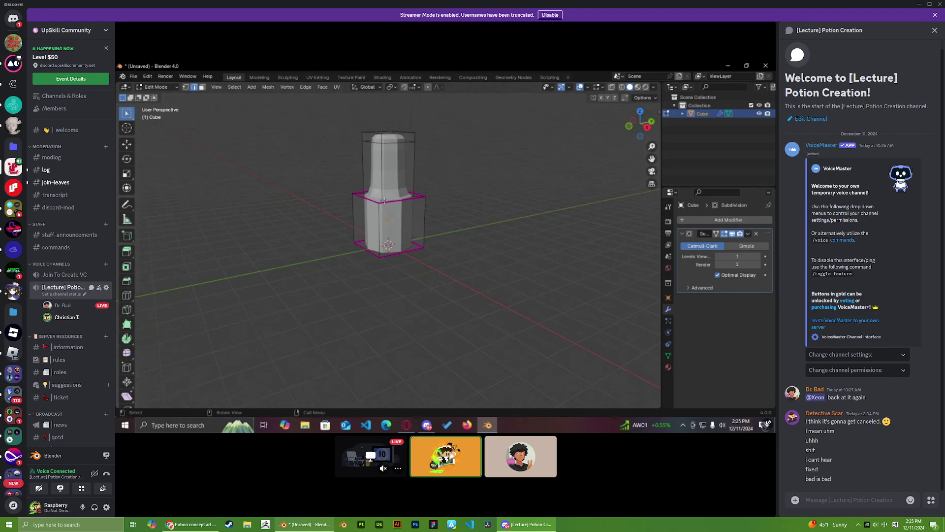
scroll(389, 209, up, 3)
middle_drag(389, 210, 401, 280)
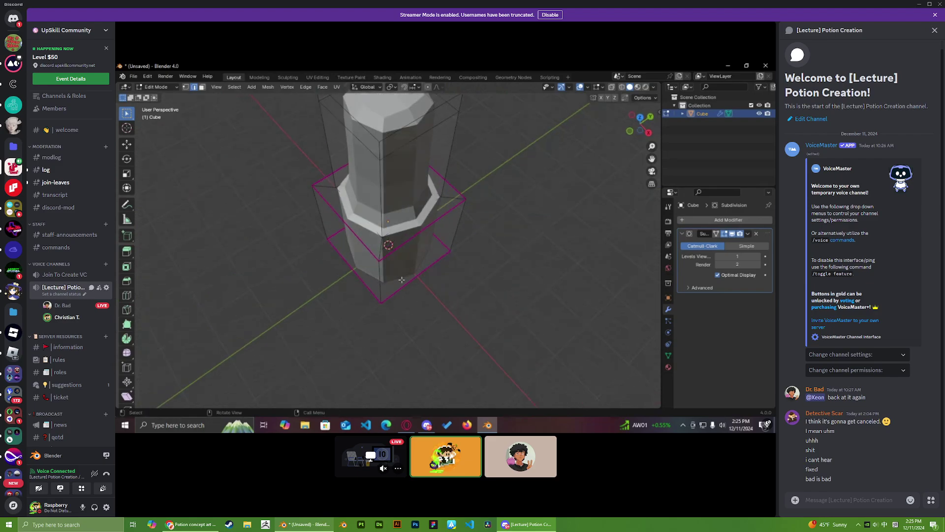
Step: Try to select the connected edges around the upper rim of the bottle body
ctrl+click(379, 260)
middle_drag(403, 261, 345, 213)
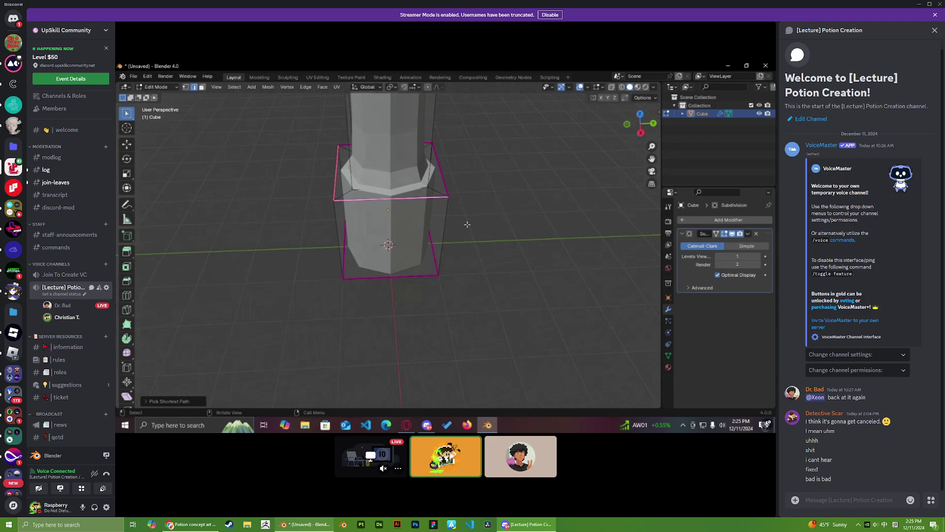
middle_drag(466, 225, 385, 230)
ctrl+click(375, 209)
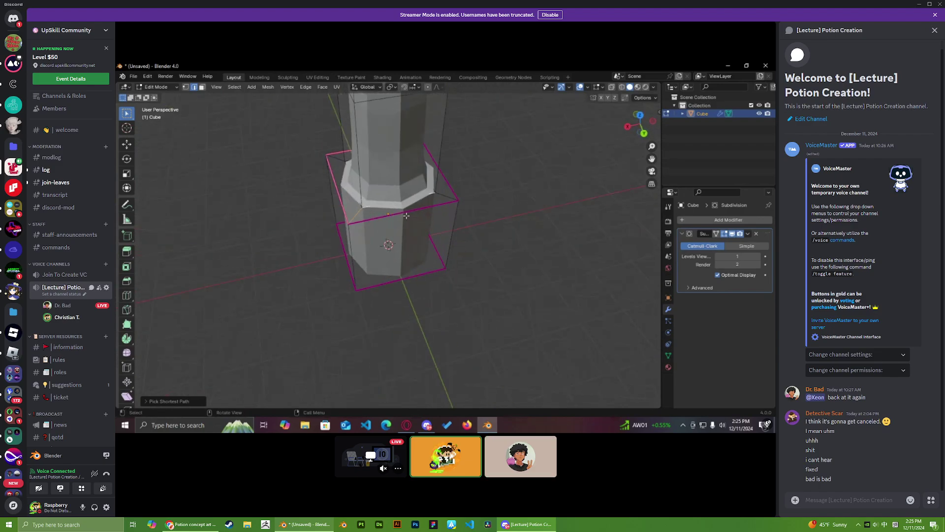
key(ctrl+z)
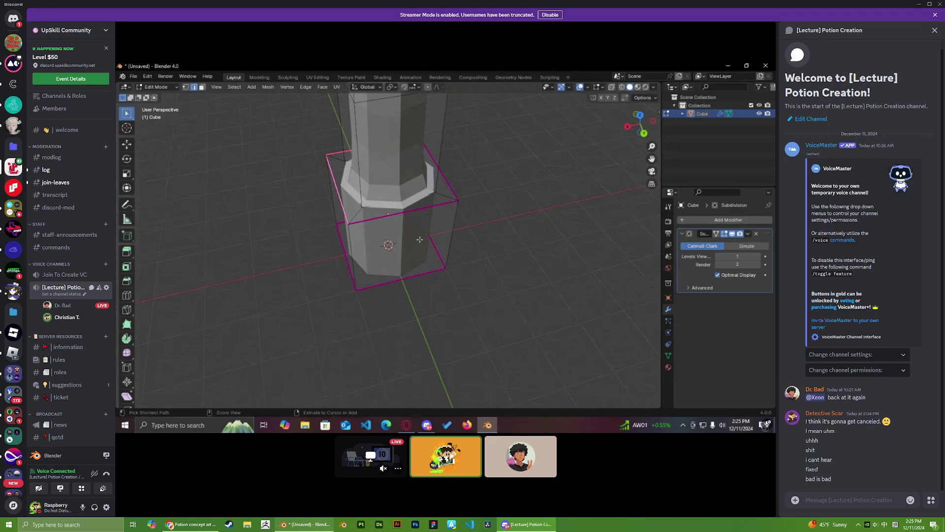
ctrl+click(370, 211)
middle_drag(370, 211, 299, 224)
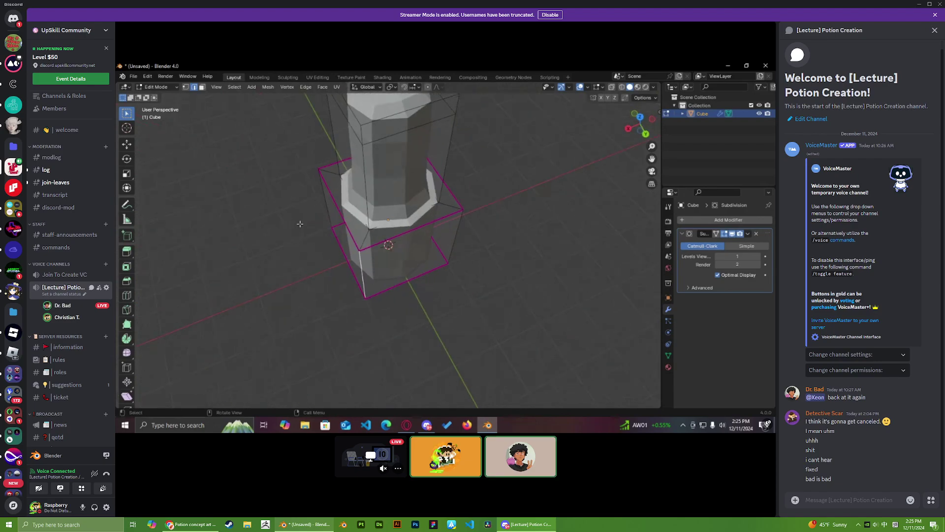
click(322, 183)
click(342, 221)
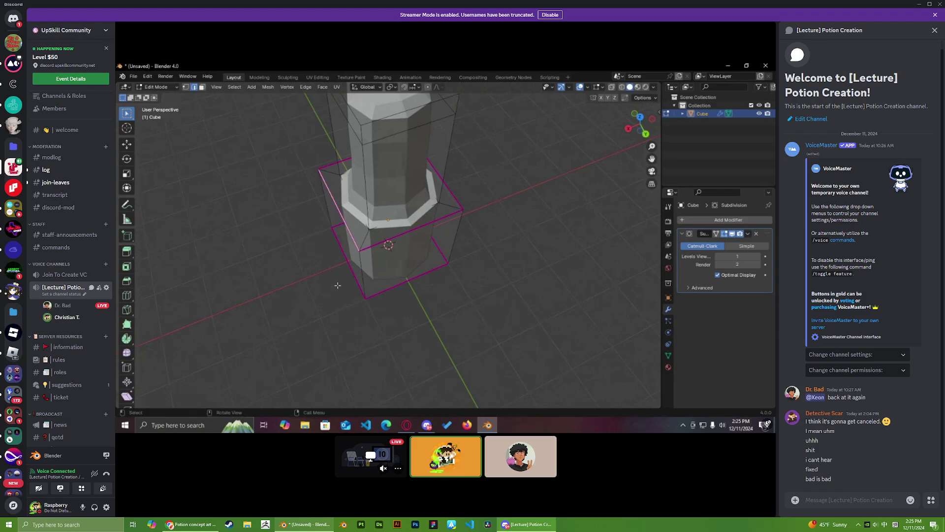
middle_drag(335, 230, 532, 259)
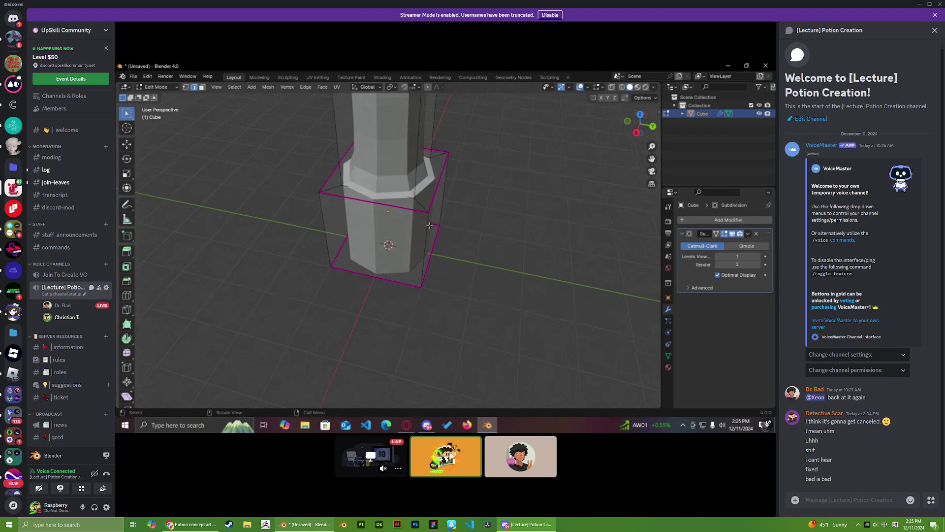
Step: Add one loop cut around the bottle's shoulder and slide it between the neck and the body's upper rim
key(ctrl+r)
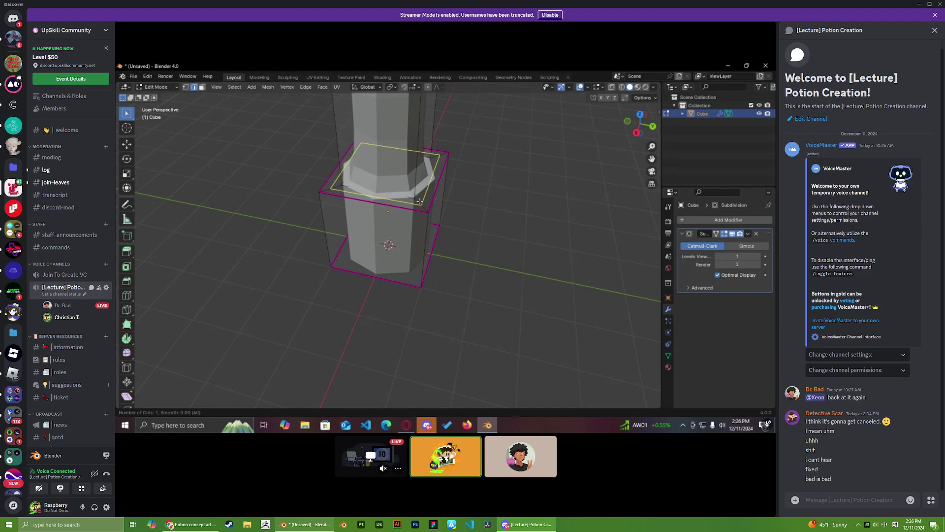
click(420, 201)
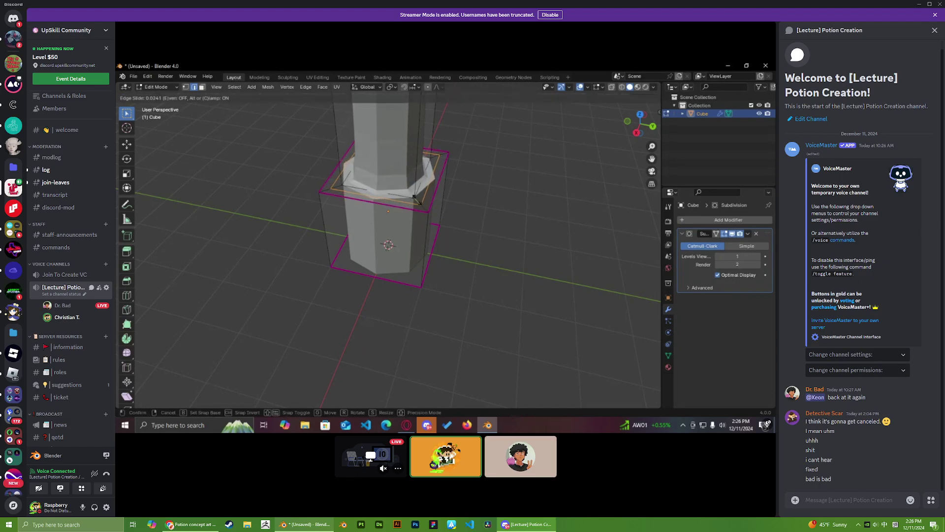
middle_drag(412, 196, 438, 199)
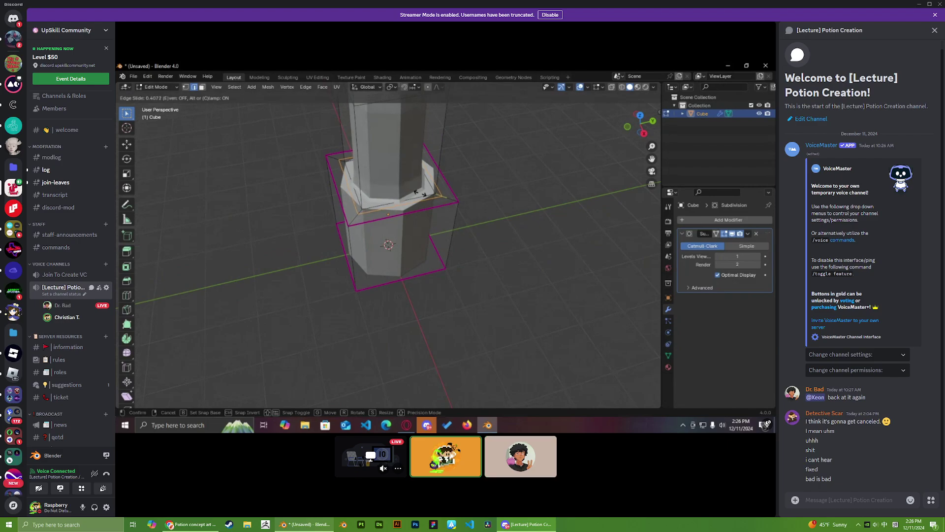
click(426, 196)
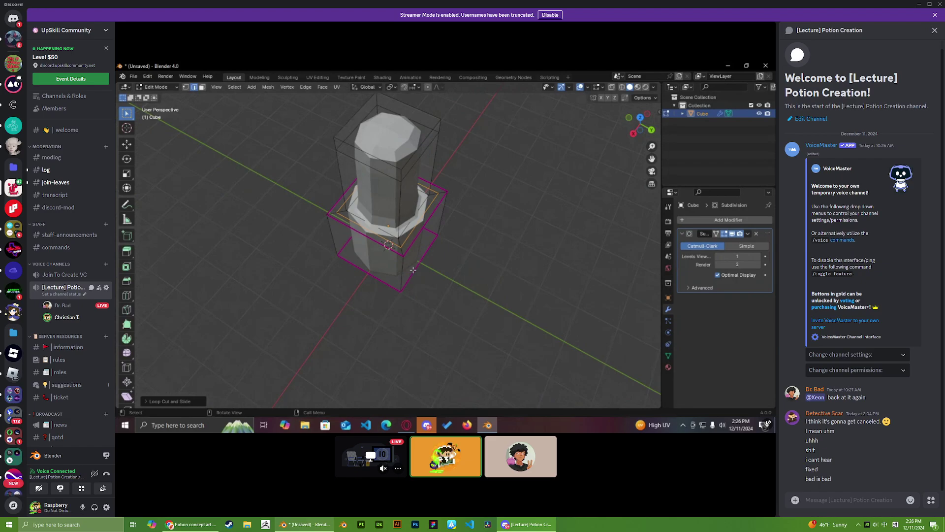
mouse_move(406, 253)
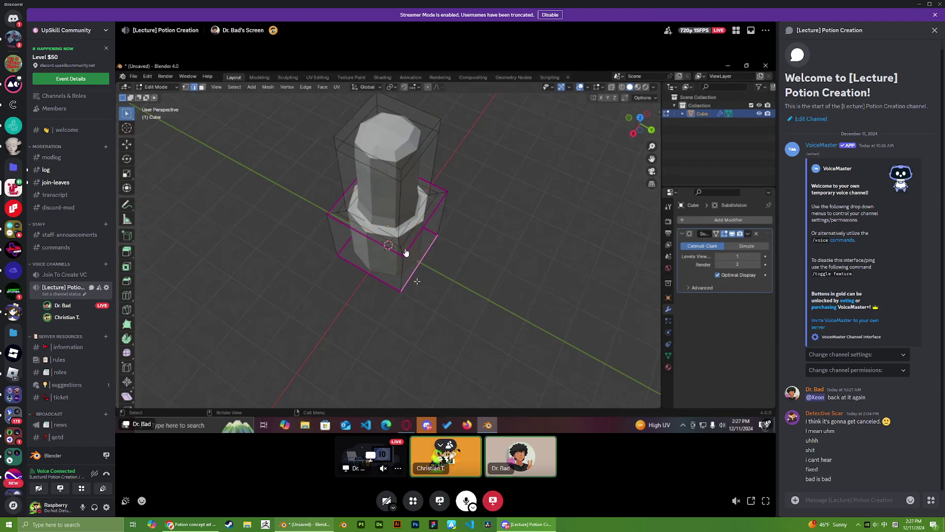
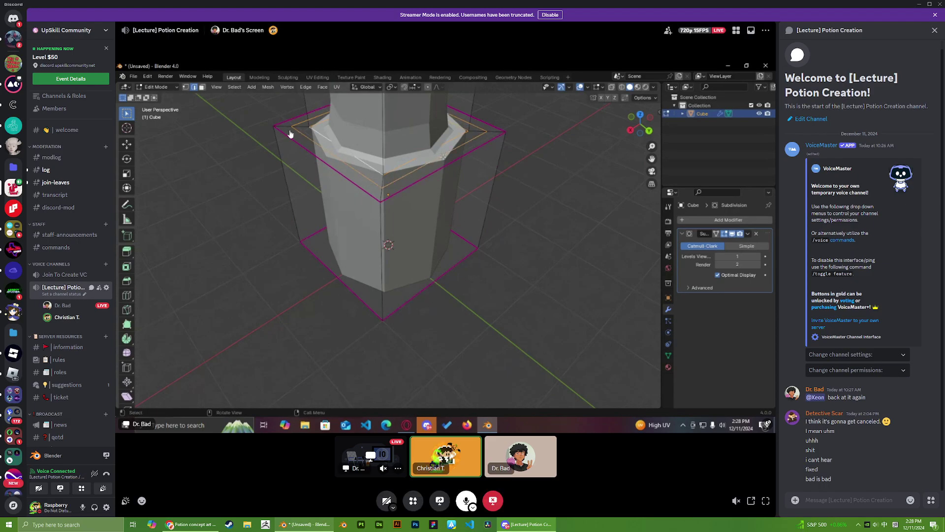
Step: Switch to the local Blender window and inset the cube's top face by about 0.54 m
key(alt+Tab)
click(377, 265)
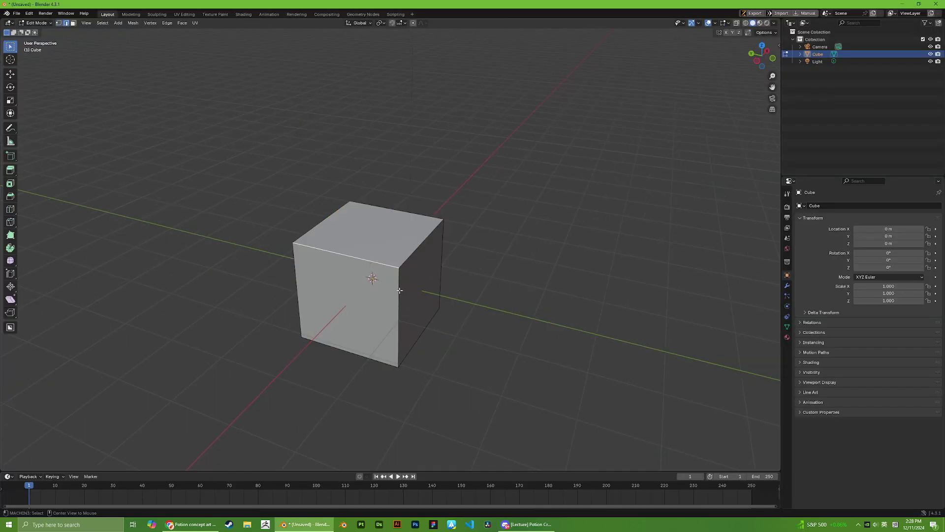
scroll(395, 292, up, 1)
key(3)
click(390, 244)
key(i)
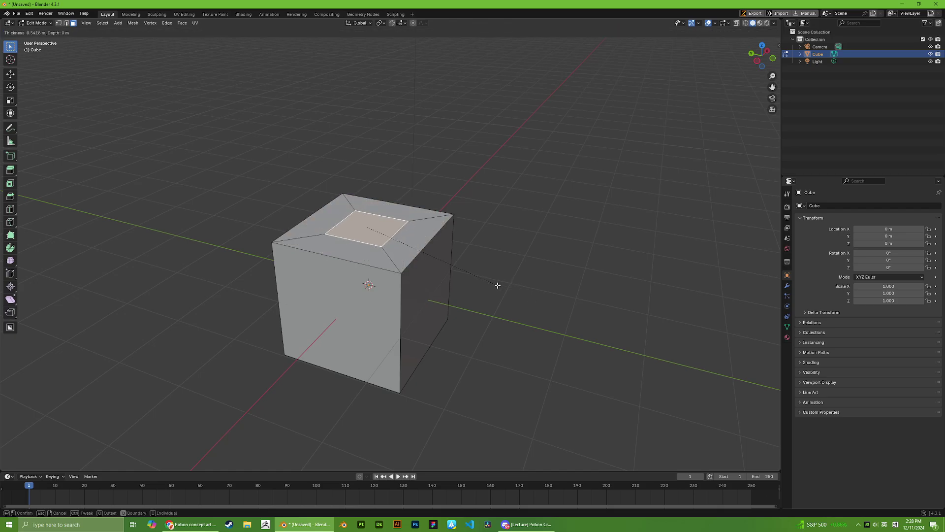
click(496, 282)
Step: Add a loop cut between the inset face and the outer border of the cube's top
key(2)
alt+click(372, 272)
key(ctrl+b)
click(394, 271)
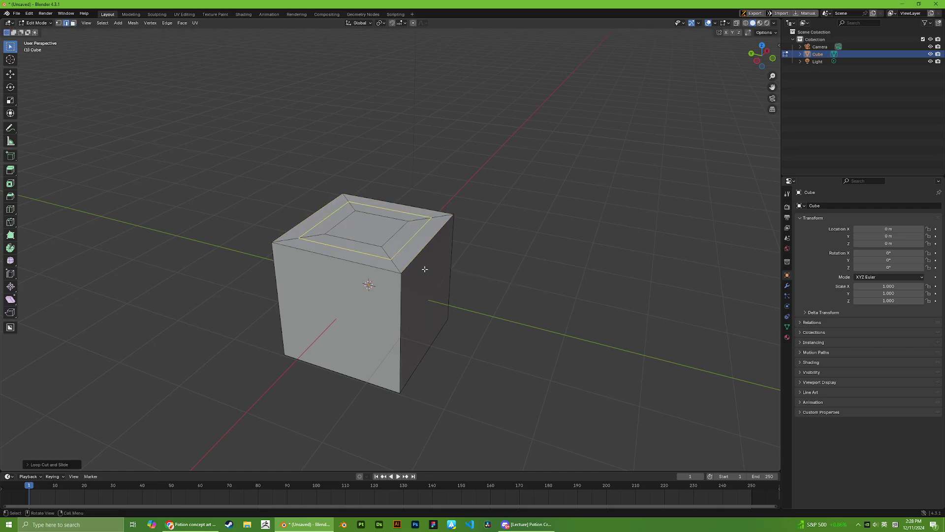
Step: Try loop selection on the edges around the inset on top of the cube
click(427, 270)
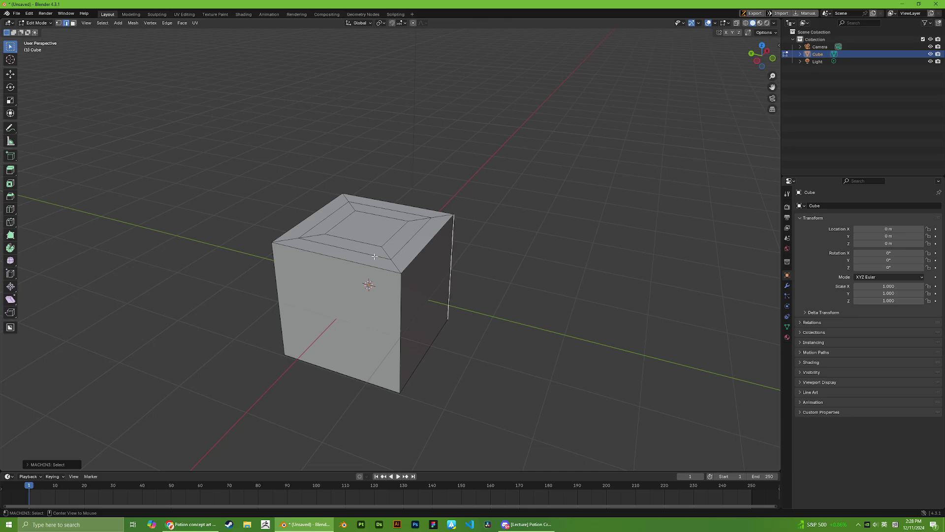
scroll(374, 257, up, 2)
alt+click(381, 246)
alt+click(384, 242)
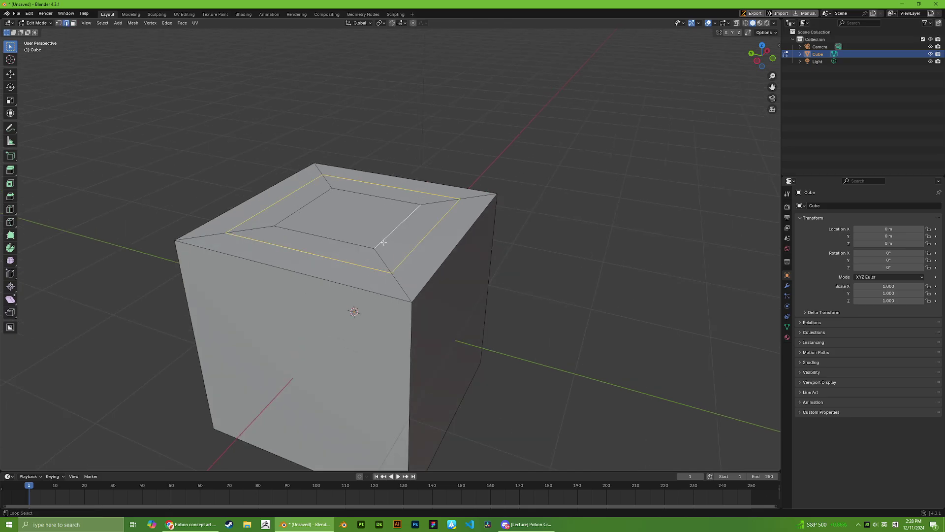
key(alt+Tab)
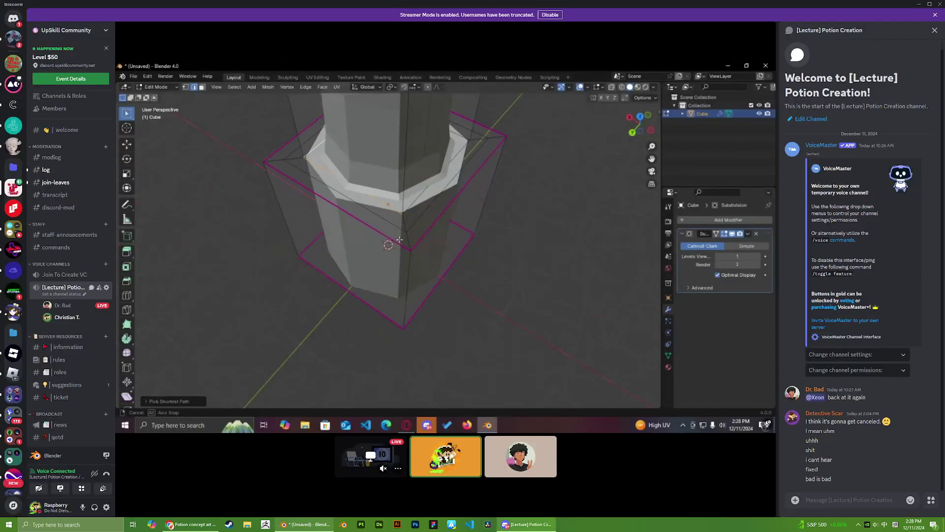
key(alt+Tab)
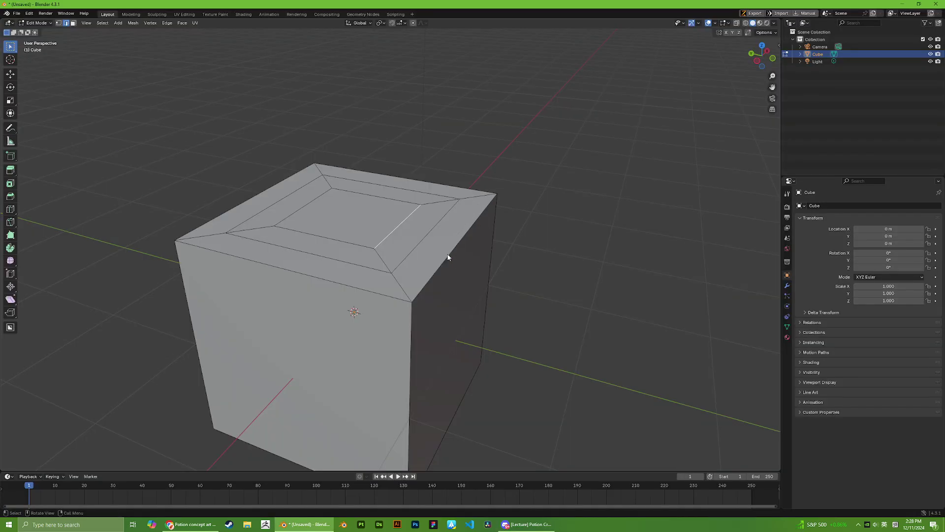
Step: Switch to Discord and start streaming Screen 1 to the [Lecture] Potion Creation voice channel
key(alt+Tab)
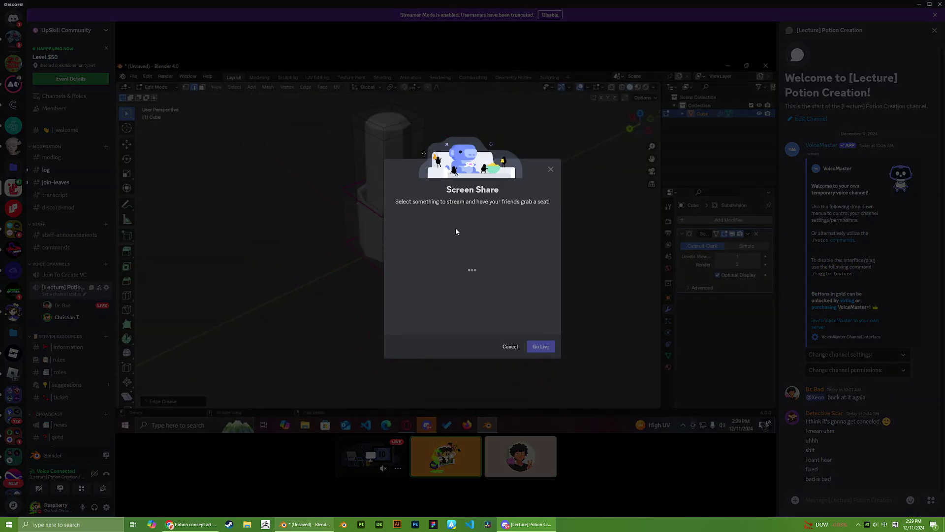
click(433, 217)
click(428, 246)
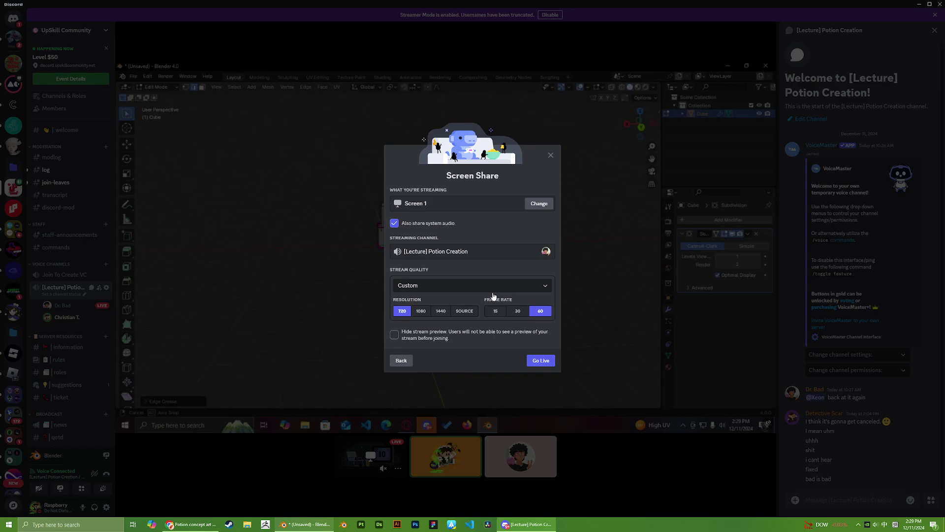
click(540, 361)
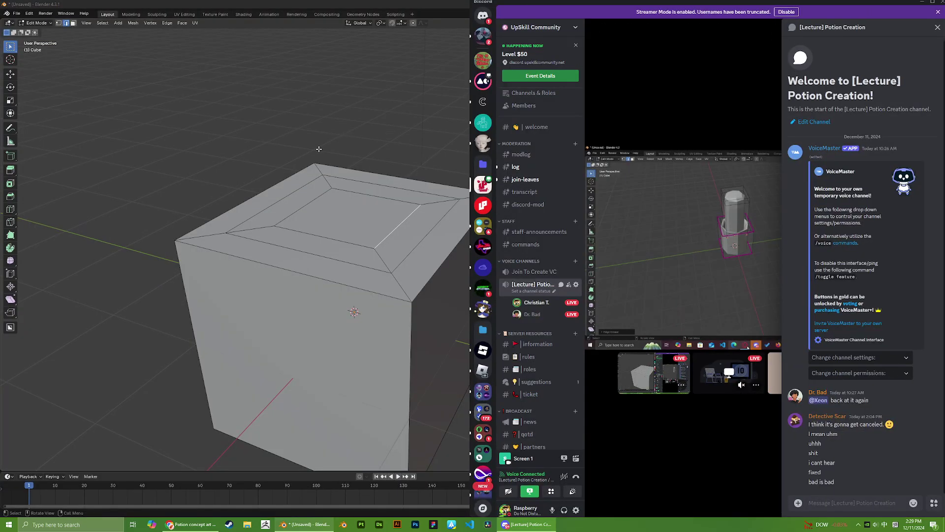
Step: Return to the local Blender window and delete the cube from the scene
scroll(319, 149, down, 3)
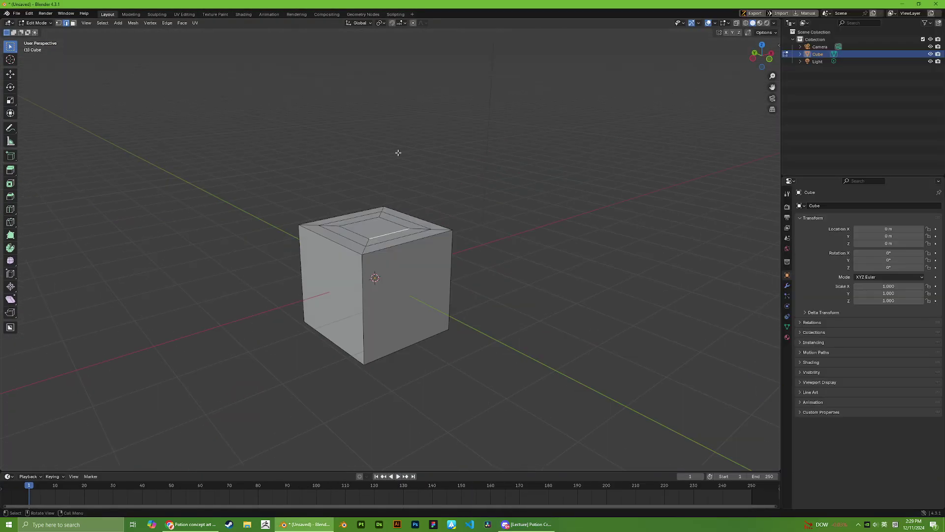
key(ctrl+z)
key(x)
click(389, 180)
key(alt+Tab)
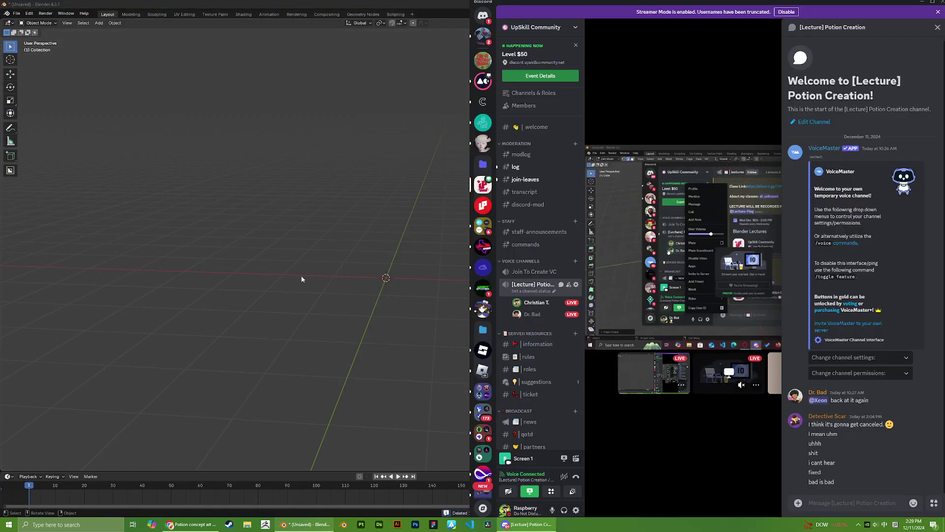
click(301, 277)
scroll(367, 195, up, 1)
key(shift+a)
mouse_move(339, 205)
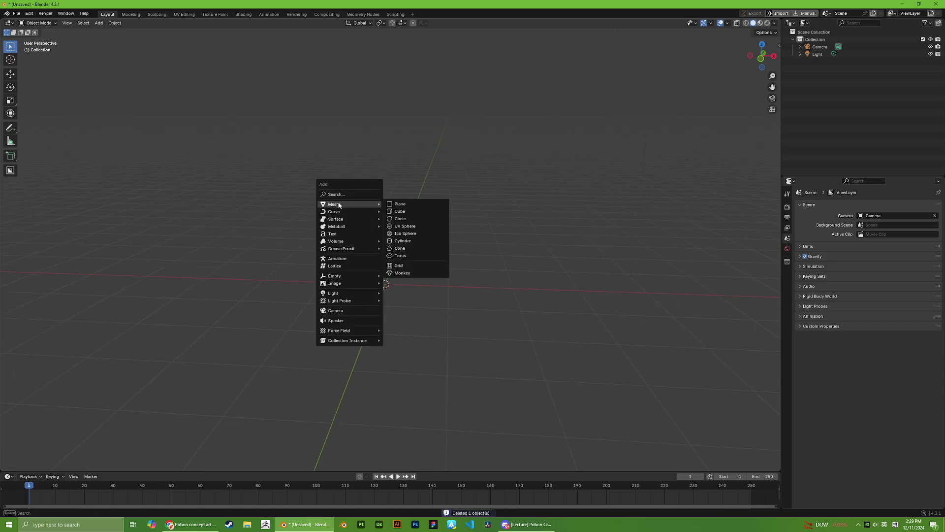
Step: Switch to Discord and close the text chat beside the lecture stream
key(alt+Tab)
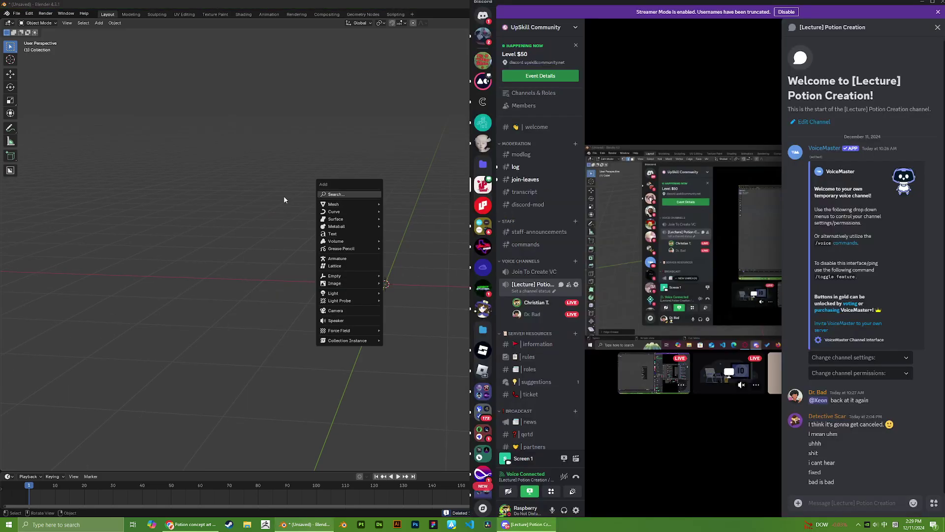
click(937, 27)
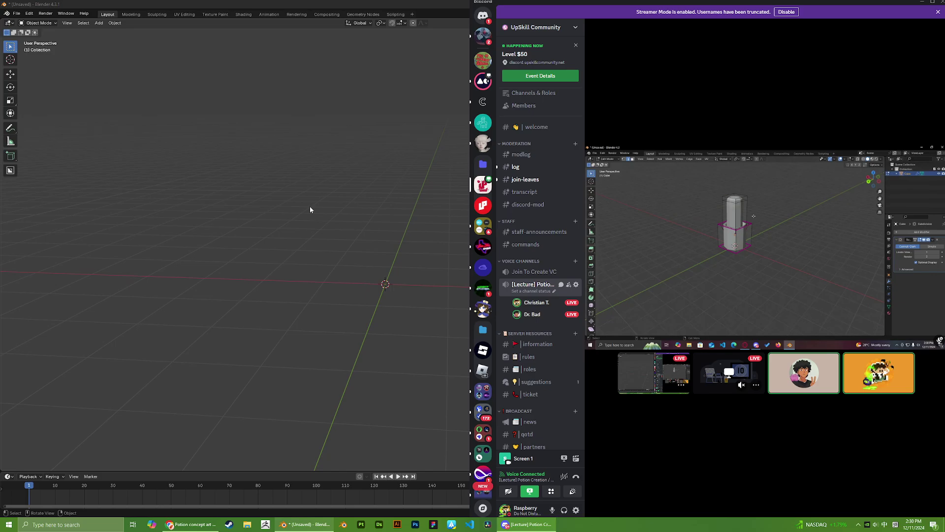
key(super+Up)
key(shift+a)
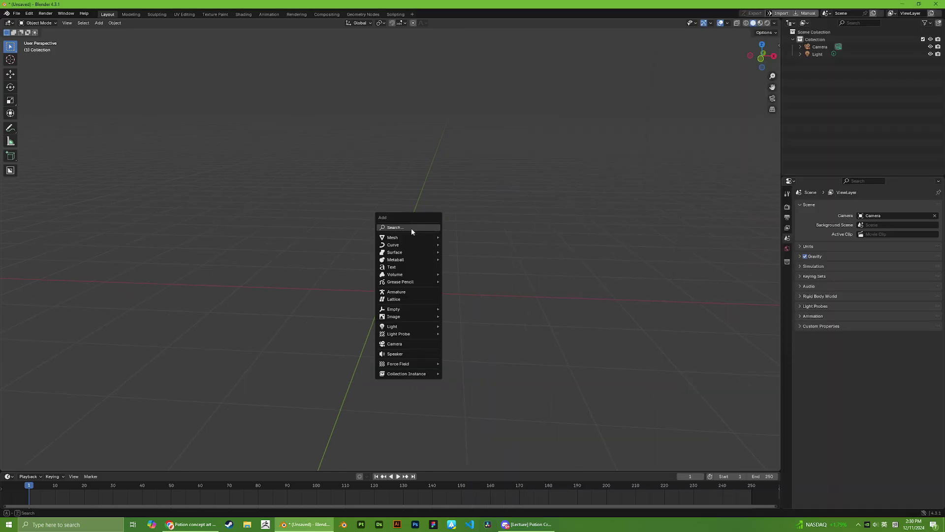
mouse_move(400, 237)
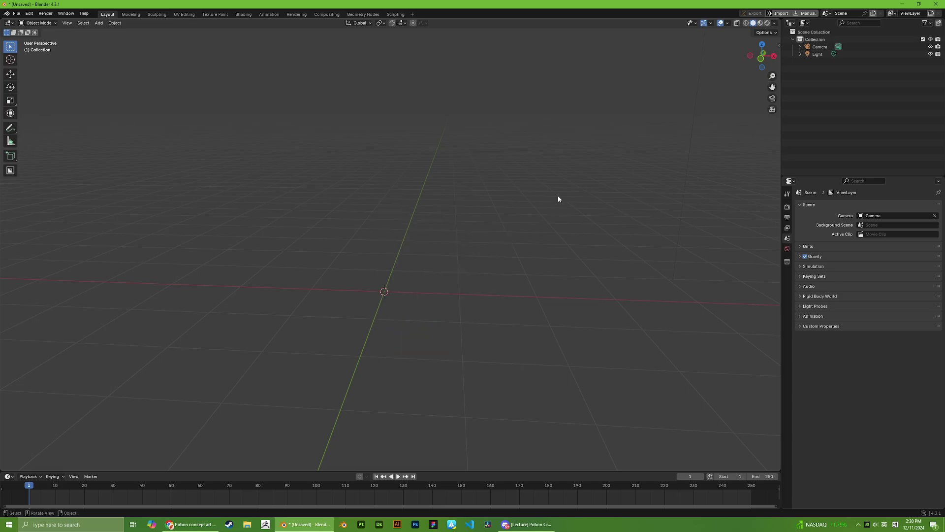
middle_drag(559, 199, 560, 175)
key(alt+Tab)
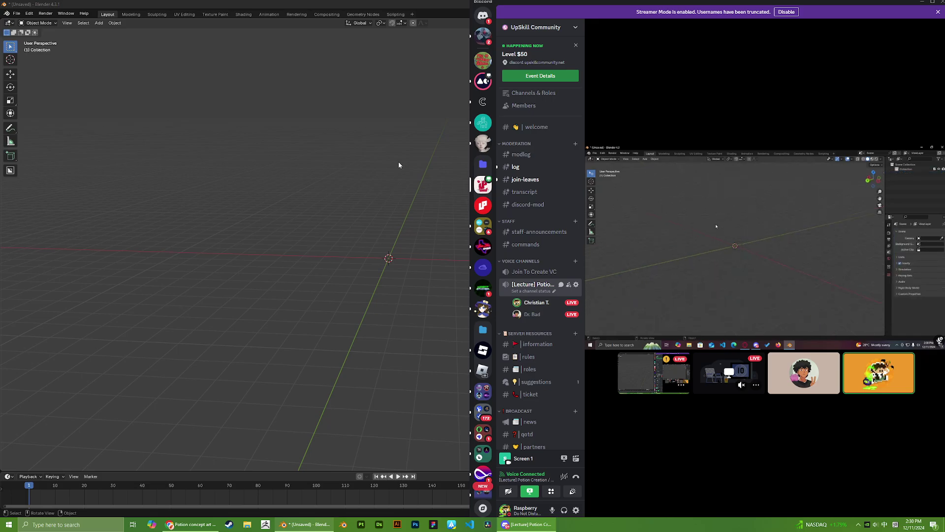
Step: Add a UV sphere mesh at the centre of the empty Blender scene
key(super+Up)
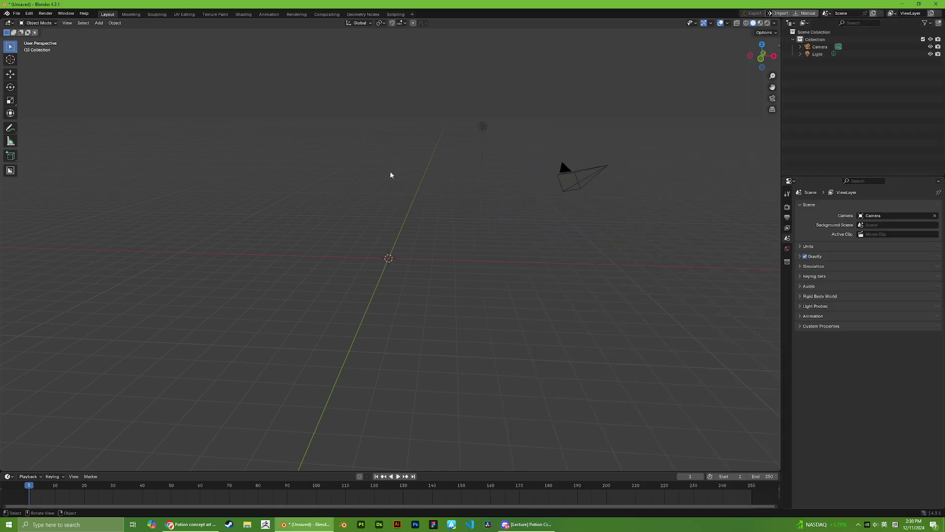
key(super+Down)
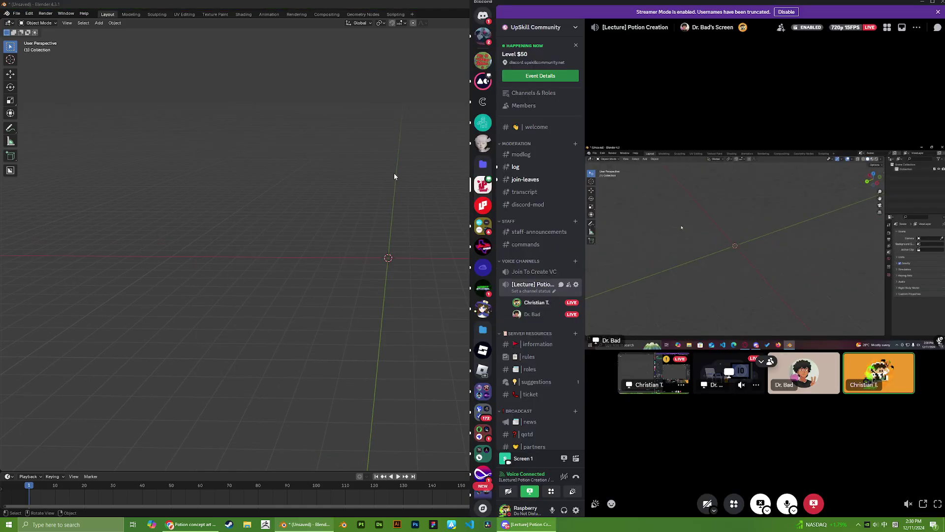
key(super+Up)
key(shift+a)
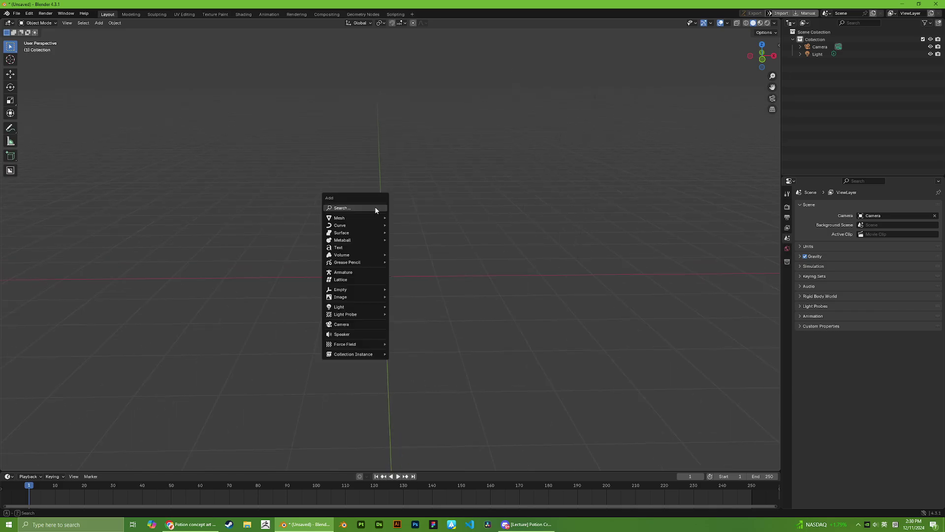
mouse_move(338, 220)
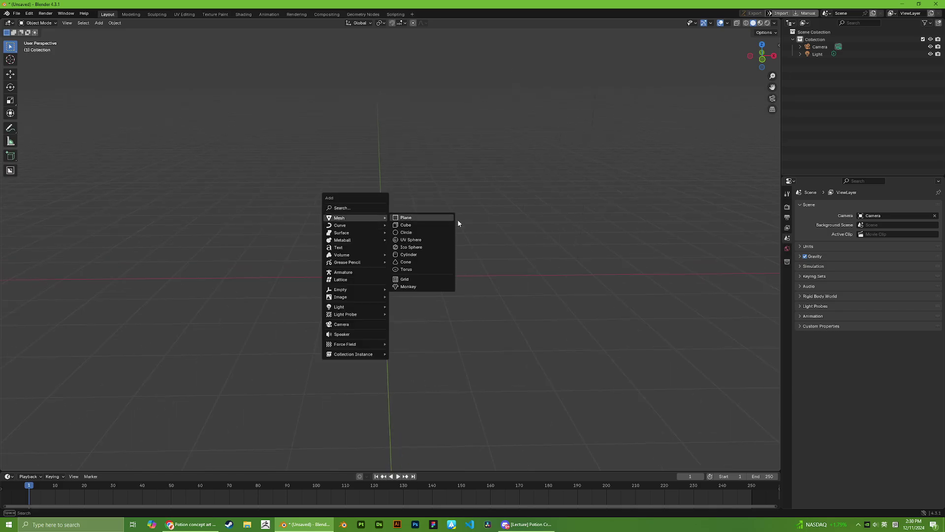
click(419, 243)
middle_drag(479, 261, 414, 252)
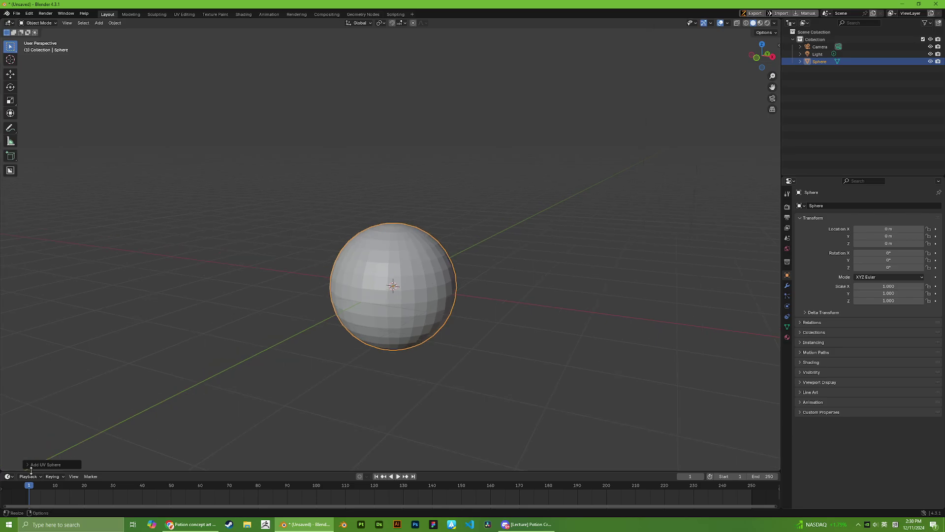
Step: Show the Add UV Sphere creation settings for the new sphere, with the Discord lecture stream alongside
key(super+Left)
key(alt+Tab)
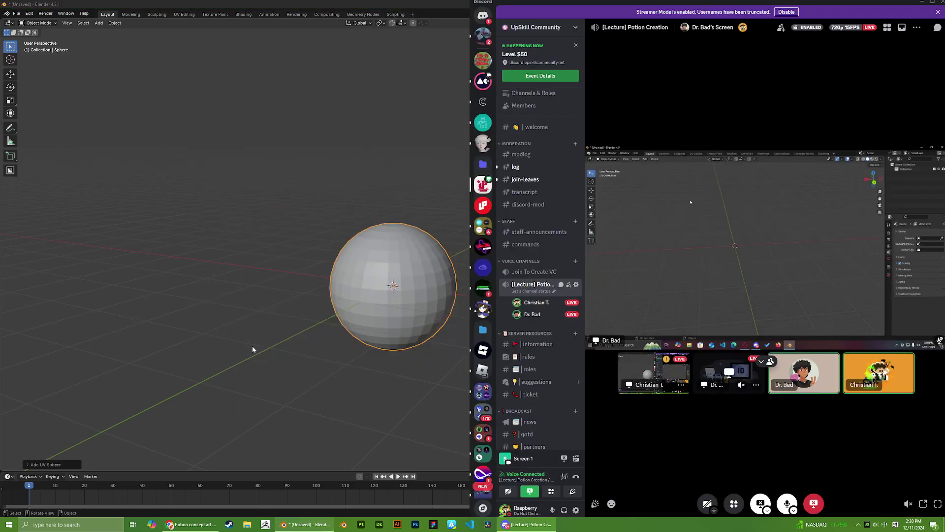
click(35, 465)
key(super+Up)
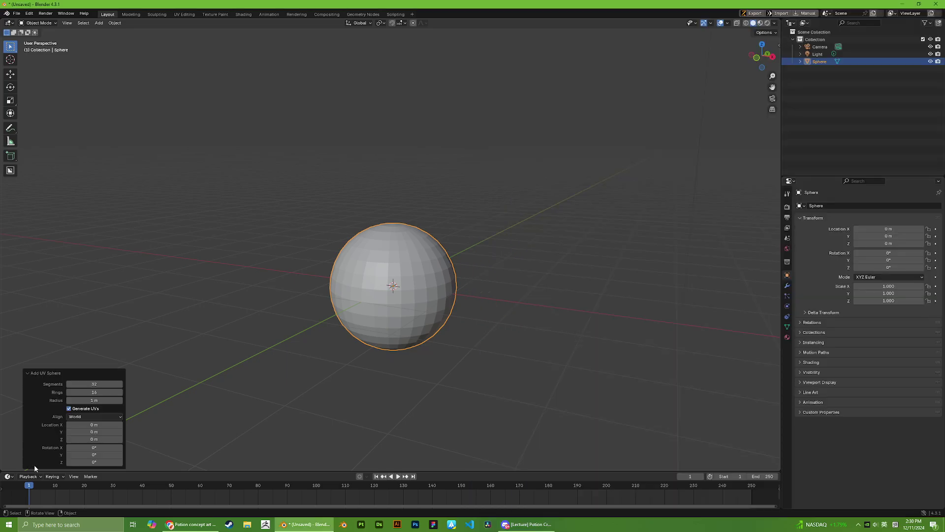
key(super+Left)
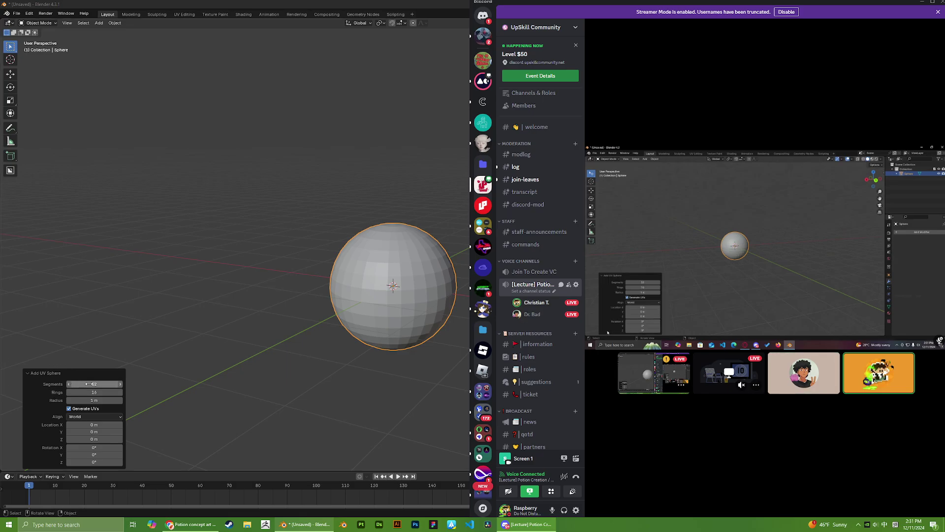
Step: Reduce the UV sphere's resolution to 12 segments and 6 rings
drag(88, 384, 844, 380)
drag(94, 392, 844, 389)
key(alt+Tab)
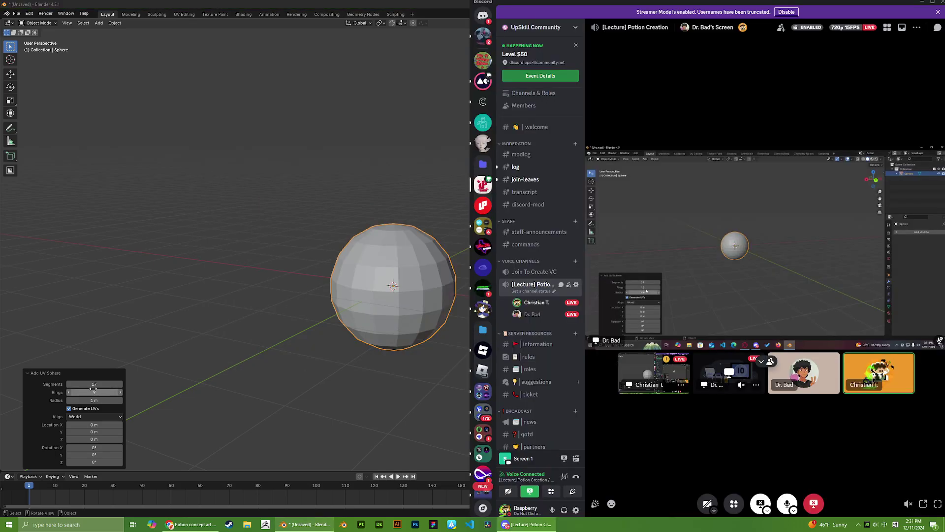
mouse_move(94, 384)
mouse_down()
mouse_move(849, 382)
mouse_move(92, 383)
mouse_up()
key(alt+Tab)
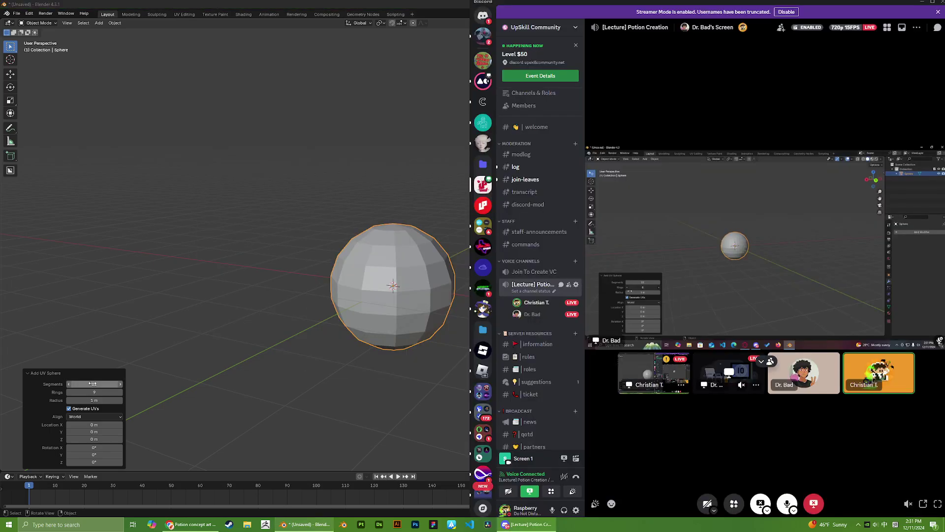
key(alt+Tab)
drag(96, 392, 95, 383)
key(alt+Tab)
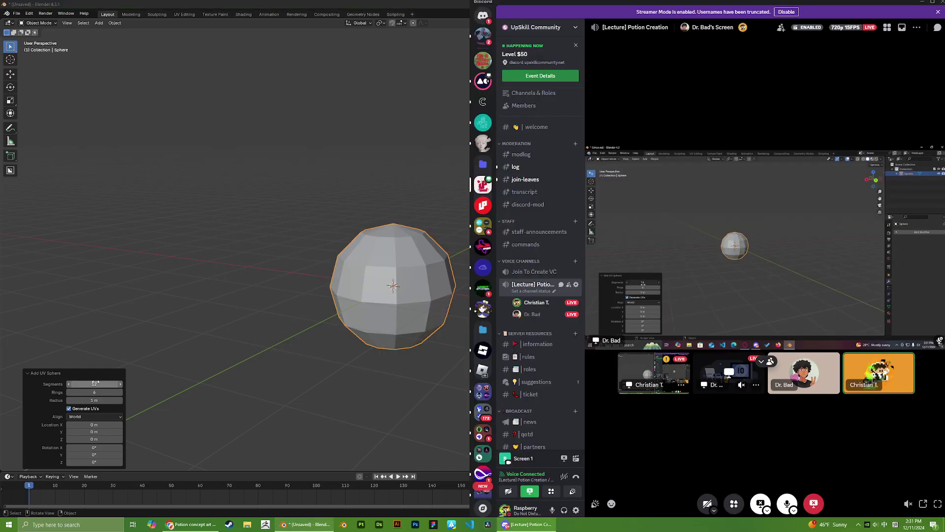
key(alt+Tab)
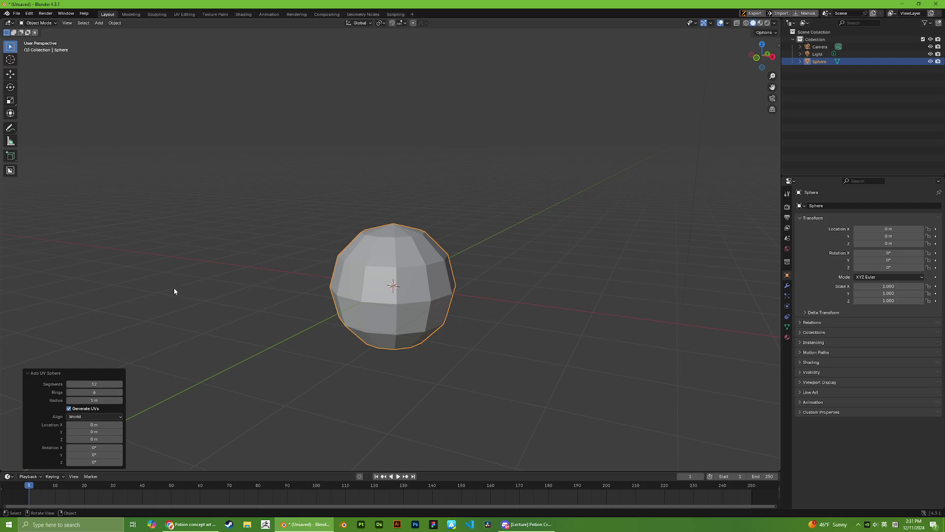
Step: Set the UV sphere to 16 segments and 8 rings
drag(100, 383, 101, 382)
click(119, 392)
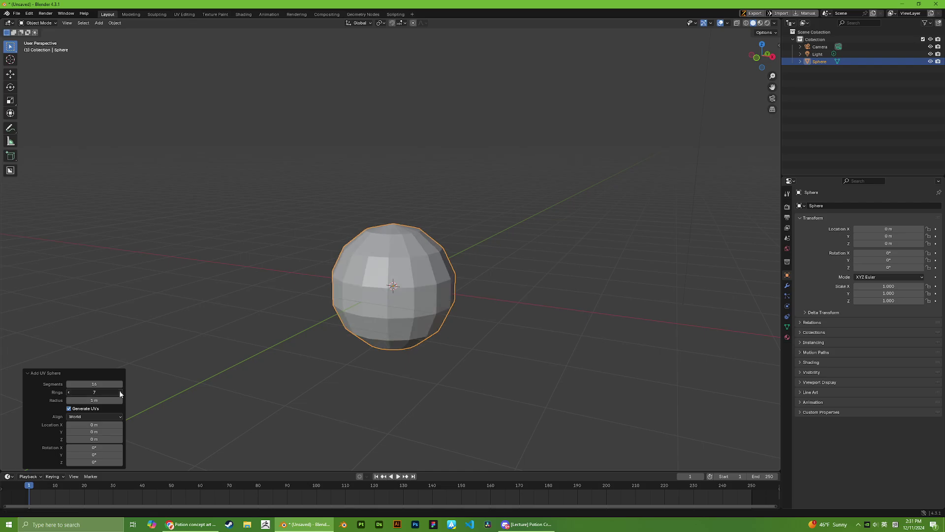
click(118, 392)
key(alt+Tab)
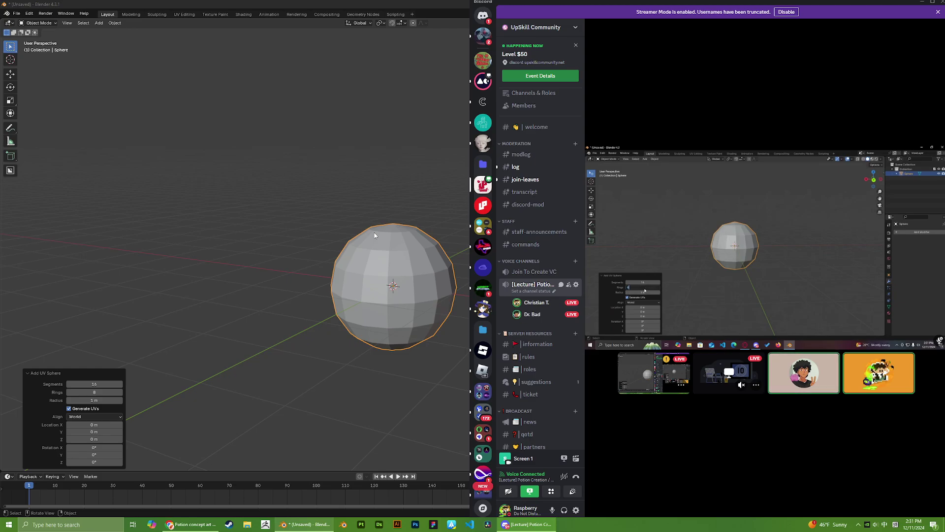
Step: Enter Edit Mode on the sphere and switch to face selection
click(360, 258)
scroll(360, 259, up, 2)
key(Tab)
scroll(375, 251, down, 3)
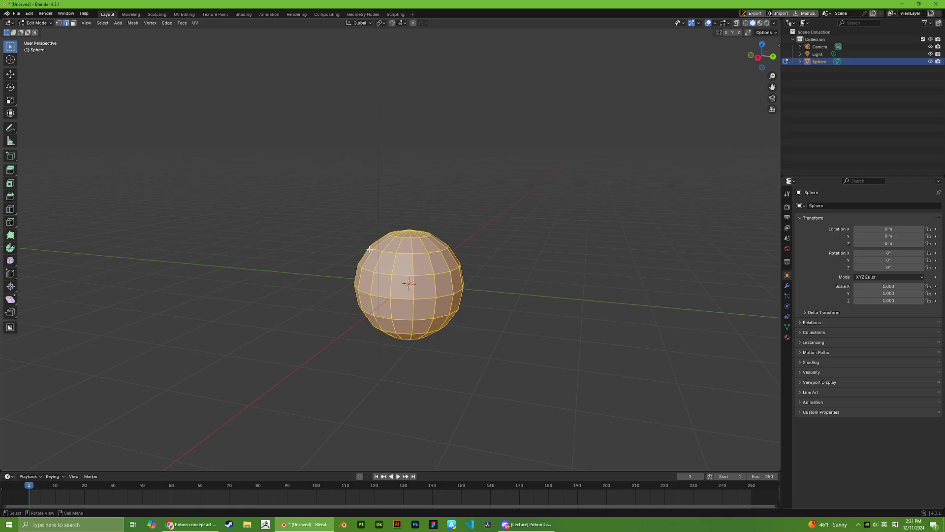
middle_drag(374, 251, 338, 229)
scroll(383, 212, up, 3)
key(alt+Tab)
key(alt+Tab)
shift+middle_drag(338, 229, 381, 315)
key(3)
scroll(367, 291, up, 3)
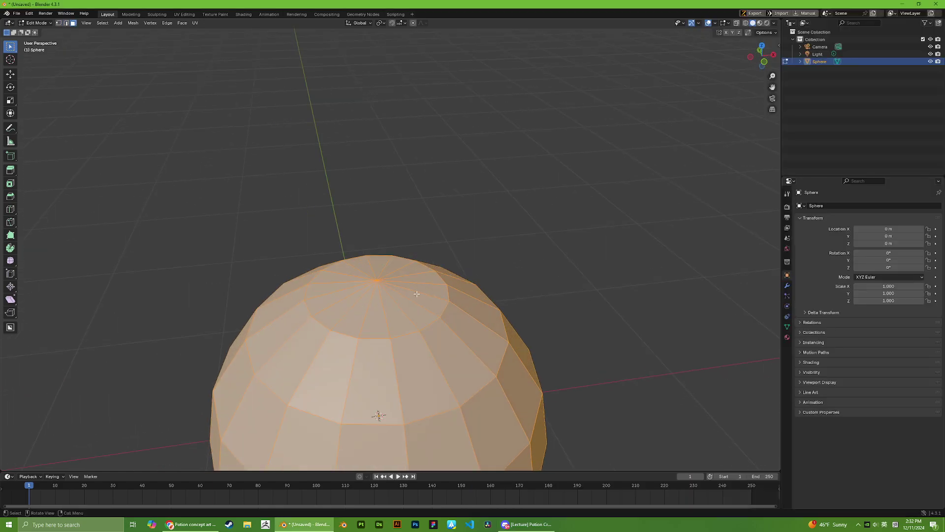
Step: Clear the selection, then select the fan of triangular faces at the sphere's top and delete it
key(alt+a)
scroll(394, 320, down, 2)
alt+click(382, 268)
middle_drag(382, 269, 409, 284)
key(x)
click(364, 280)
key(alt+Tab)
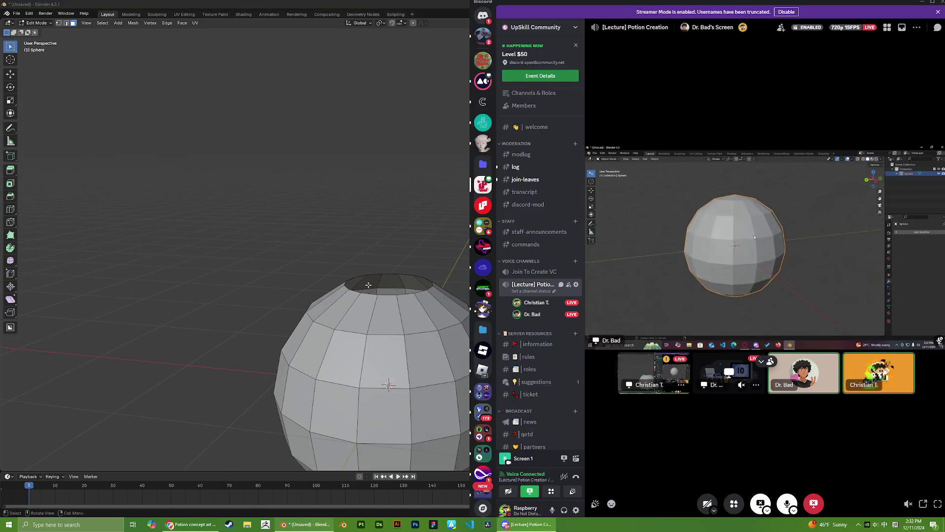
Step: Examine the opening at the top of the sphere from several angles while checking the lecture stream
key(alt+Tab)
scroll(361, 262, down, 3)
middle_drag(361, 262, 328, 272)
scroll(357, 266, up, 2)
key(alt+Tab)
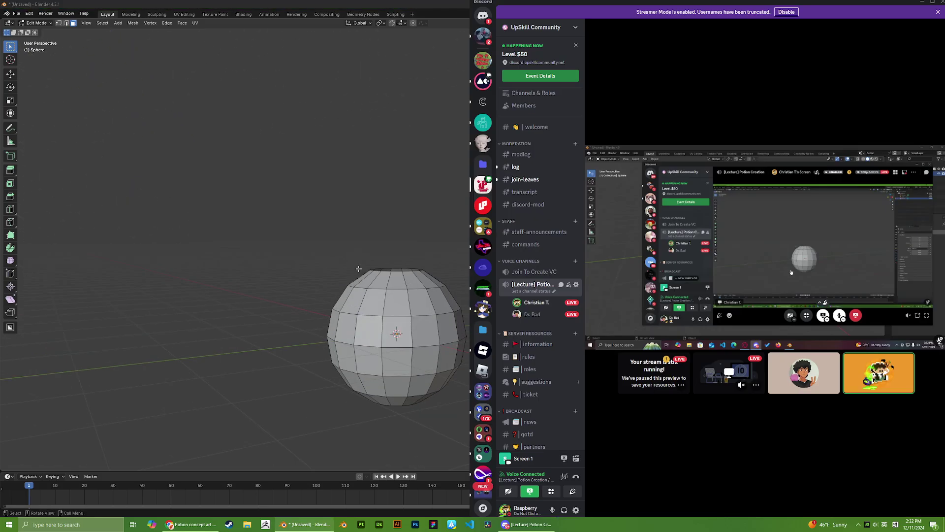
key(alt+Tab)
middle_drag(356, 252, 380, 281)
key(alt+Tab)
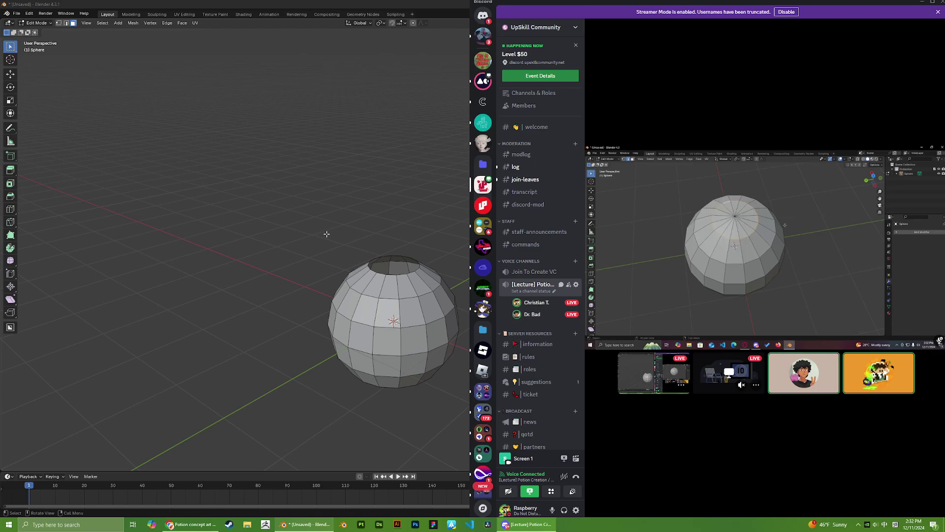
Step: Delete the selected triangular cap on the sphere's top with the Only Edges & Faces option
scroll(337, 253, up, 3)
key(alt+Tab)
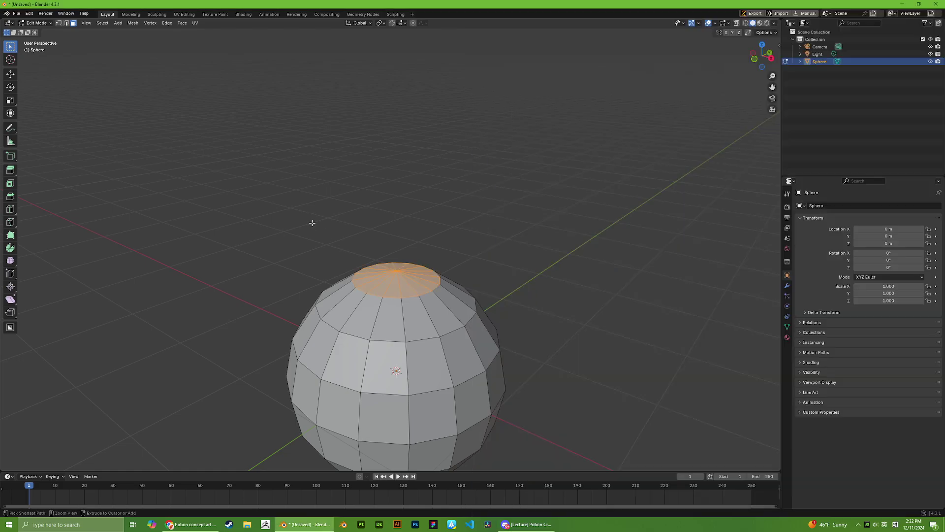
scroll(325, 261, up, 2)
key(x)
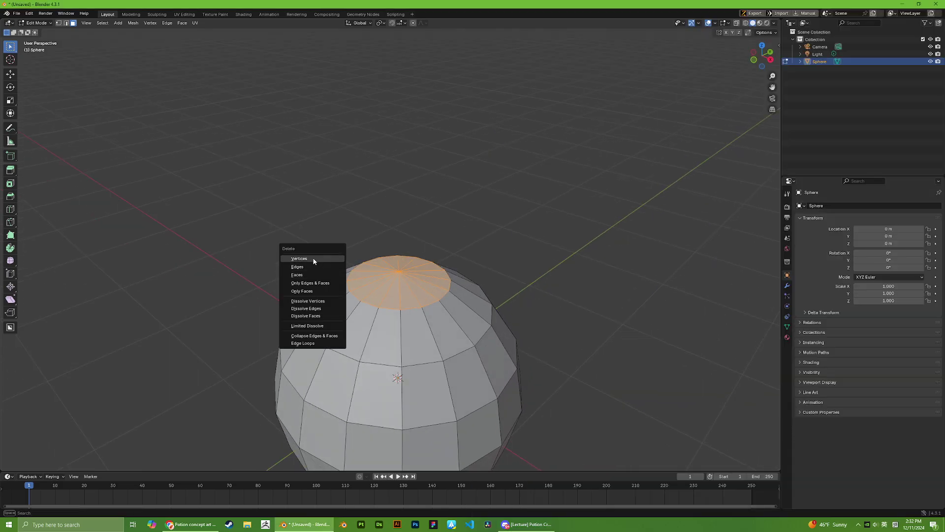
click(312, 285)
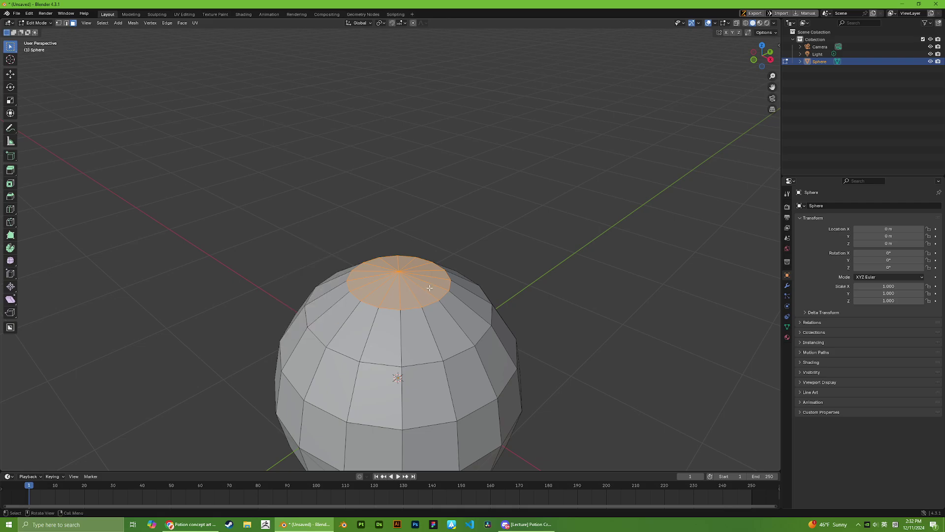
key(alt+Tab)
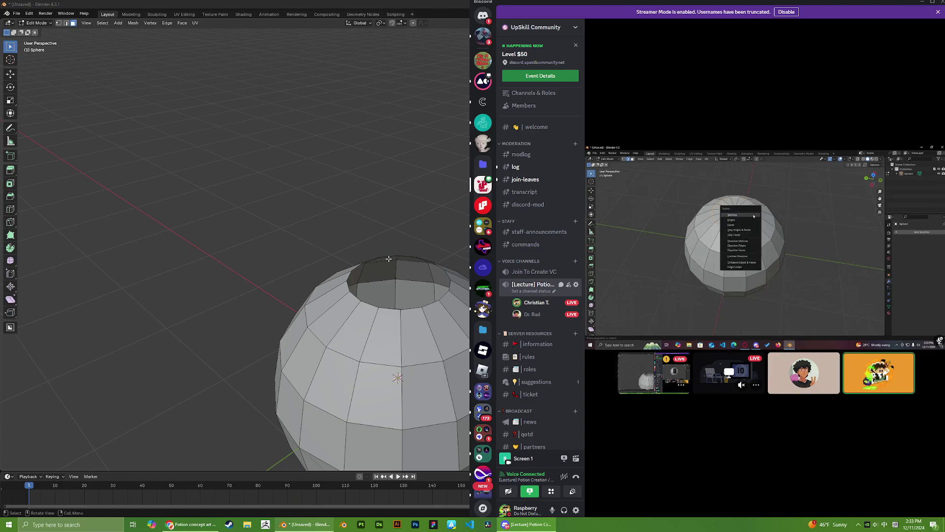
Step: Undo the deletion of the sphere's top cap and switch to vertex selection
click(375, 180)
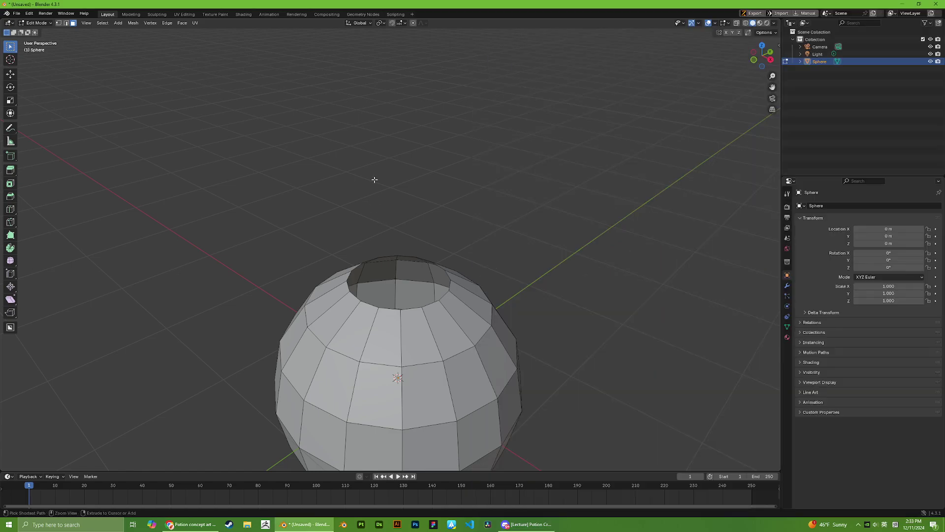
key(ctrl+z)
key(1)
click(464, 223)
middle_drag(464, 222, 474, 228)
key(alt+Tab)
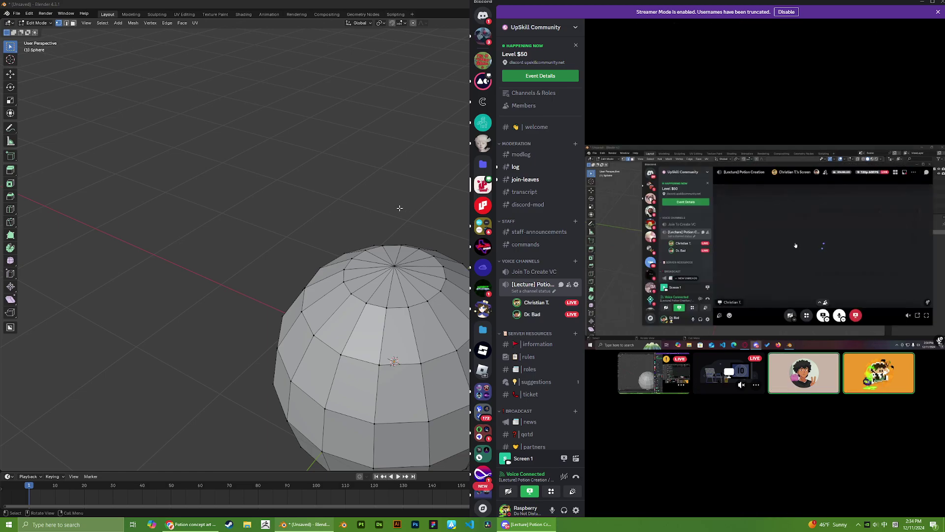
Step: Try deleting the sphere's top cap by loop-selecting its faces in face selection, then undo the attempt
click(388, 205)
scroll(396, 208, up, 2)
middle_drag(431, 237, 433, 276)
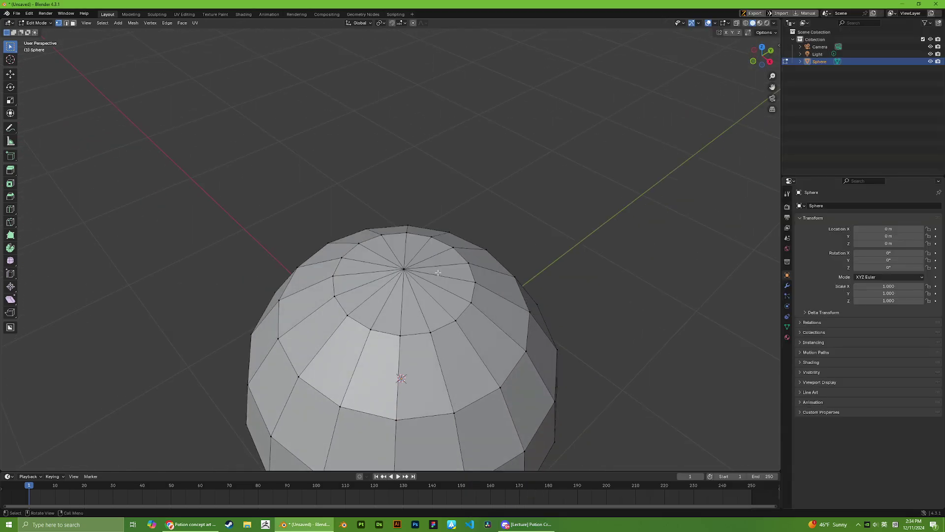
key(3)
alt+click(433, 298)
key(x)
click(434, 299)
middle_drag(526, 270, 501, 259)
key(ctrl+z)
key(ctrl+z)
key(ctrl+z)
Step: Open the sphere's top by deleting the single centre vertex of the cap with the Vertices option
click(407, 283)
key(x)
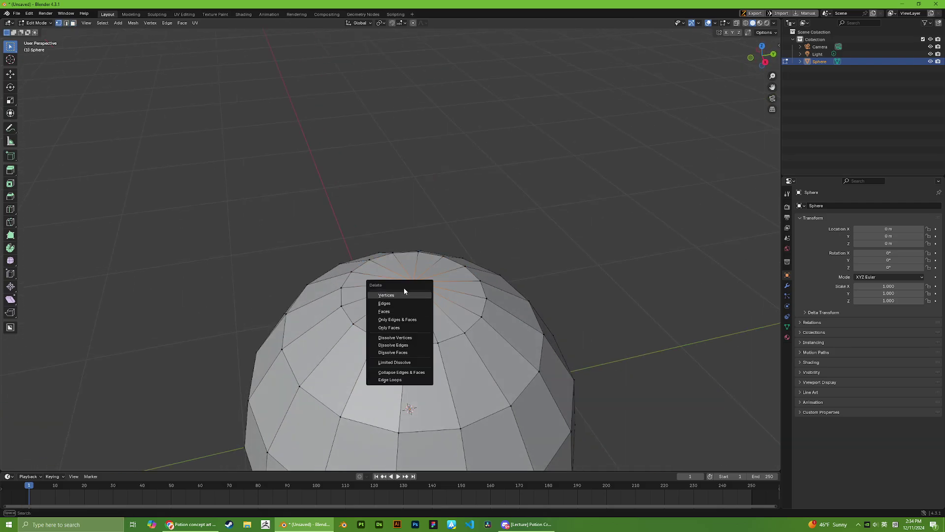
click(404, 294)
middle_drag(409, 296, 414, 236)
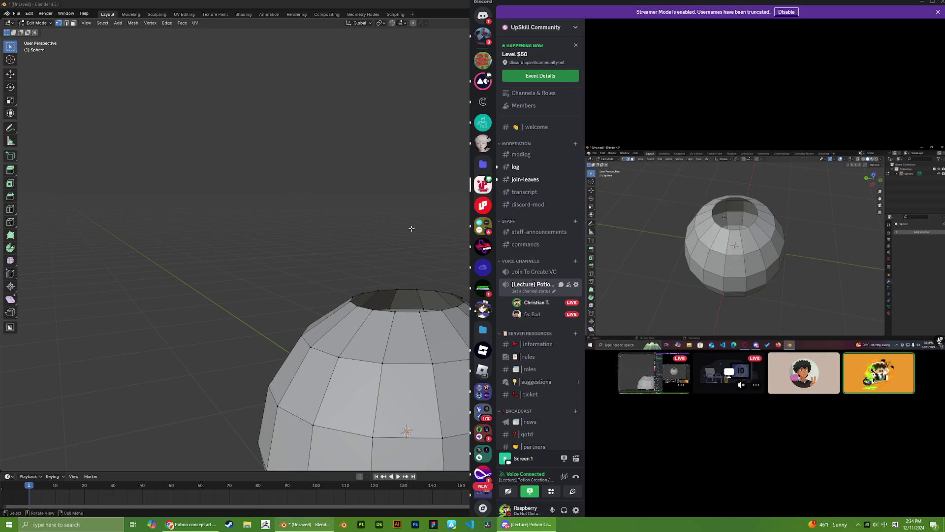
click(407, 227)
key(alt+Tab)
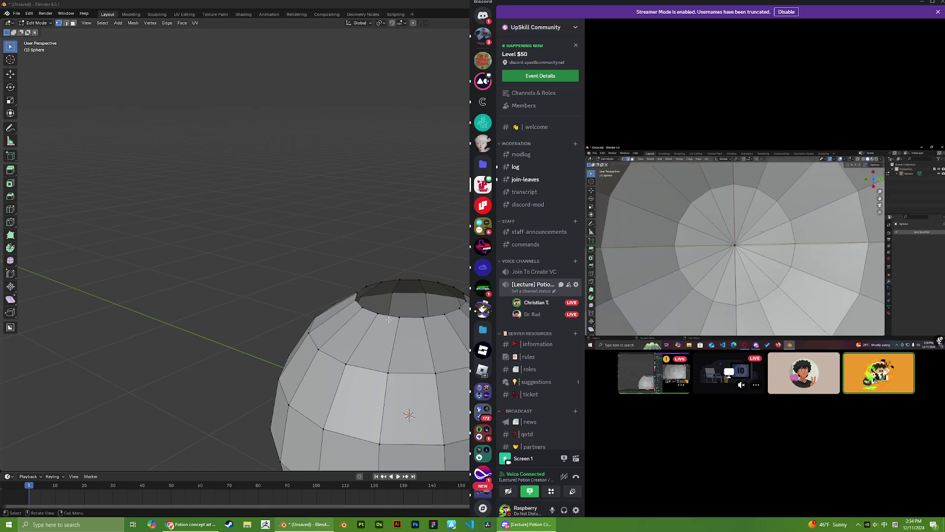
Step: Loop-select the edges around the sphere's top opening and extrude them about 0.26 m up along Z as the bottle neck
click(393, 302)
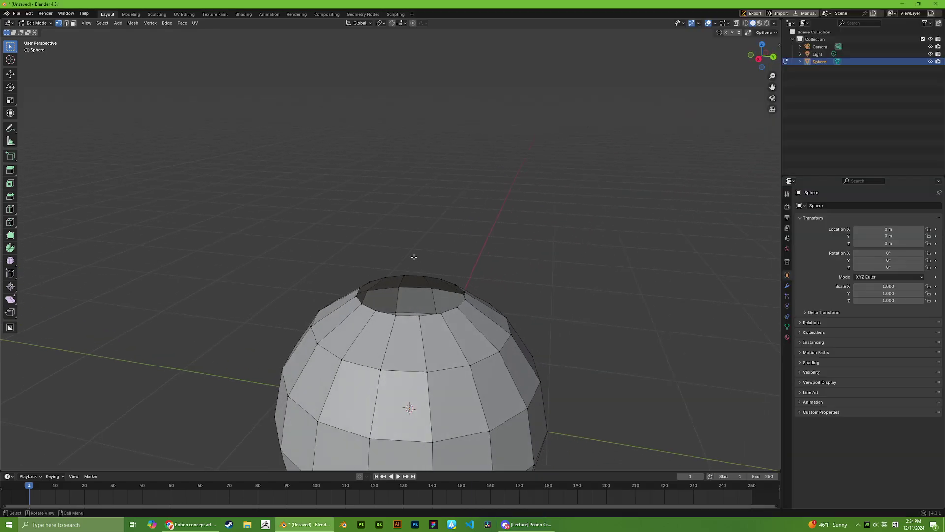
middle_drag(393, 301, 420, 275)
scroll(379, 266, up, 3)
key(2)
alt+click(379, 293)
scroll(379, 291, down, 4)
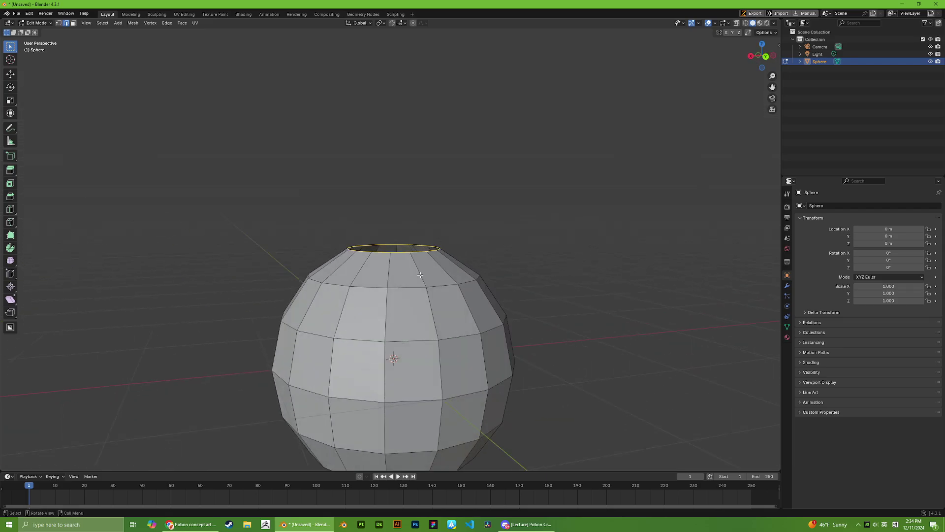
key(e)
key(z)
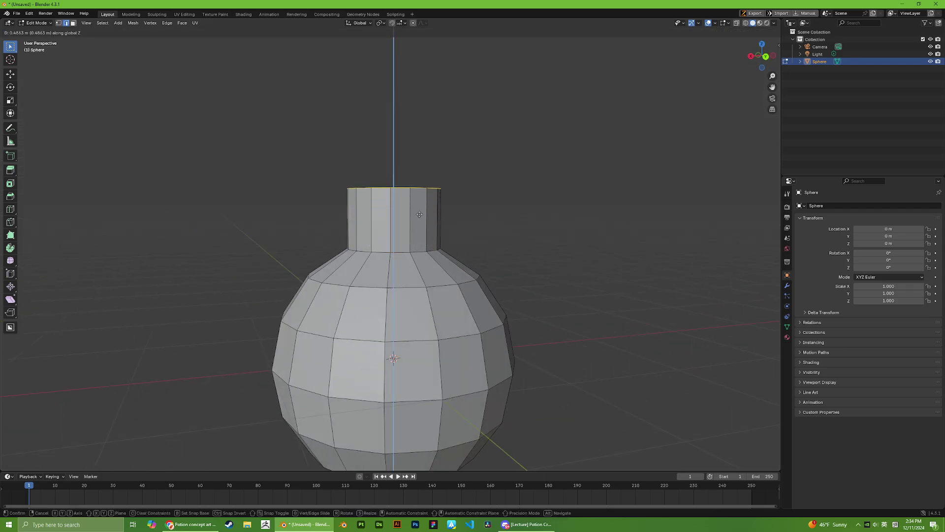
click(419, 243)
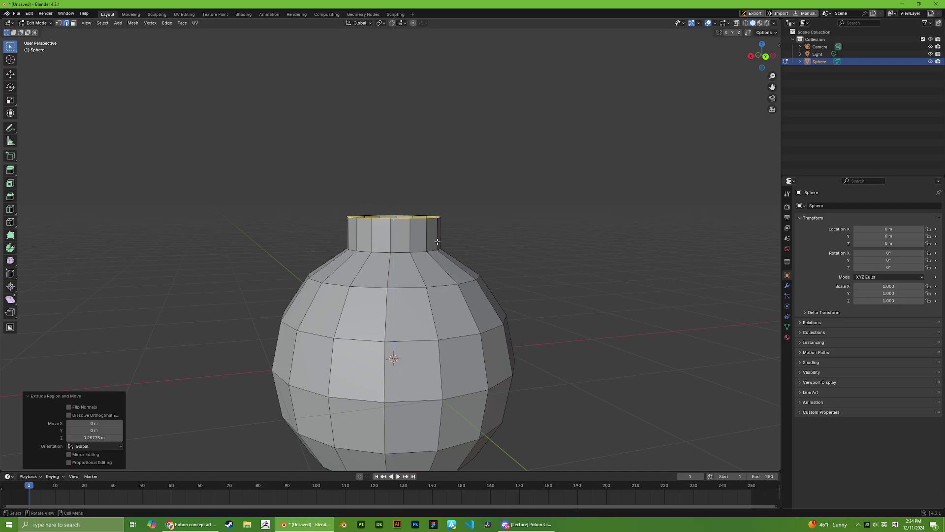
Step: Try a second extrusion of the neck's top edge loop, about 0.16 m along Z, and undo it
mouse_move(438, 241)
middle_down()
mouse_move(453, 246)
mouse_move(449, 234)
middle_up()
key(e)
key(z)
click(465, 249)
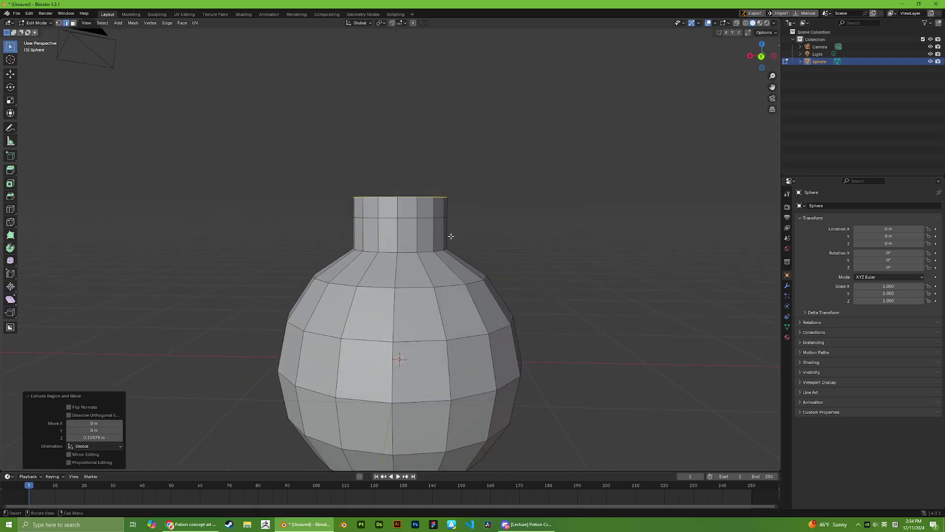
key(ctrl+z)
key(ctrl+z)
key(ctrl+shift+z)
key(alt+Tab)
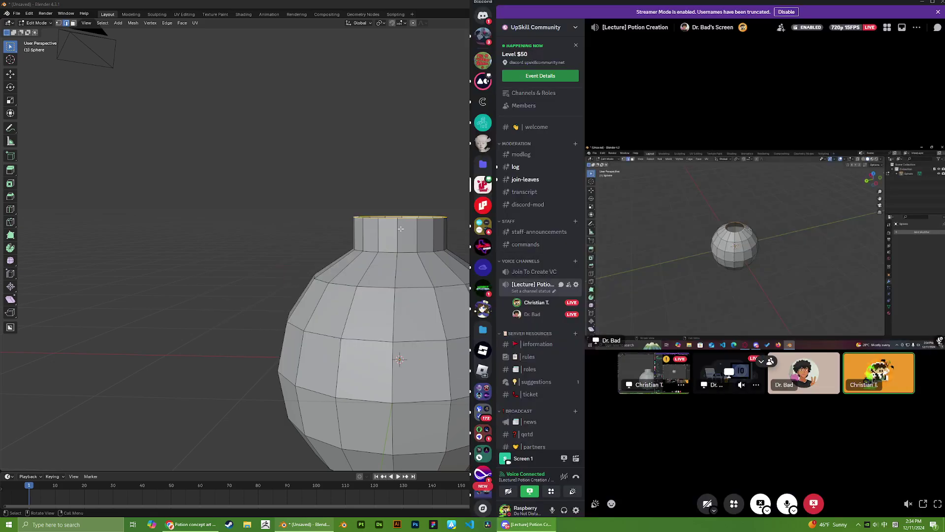
scroll(398, 227, down, 1)
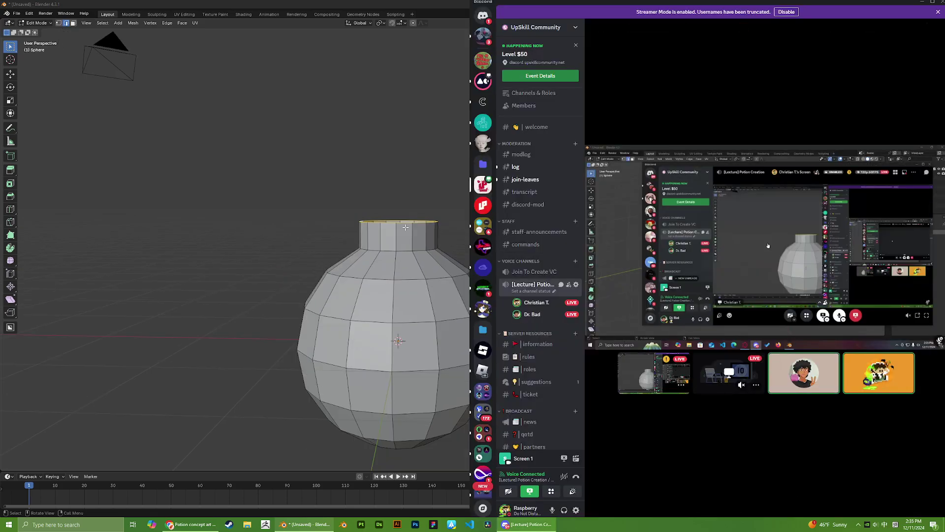
key(alt+Tab)
key(alt+Tab)
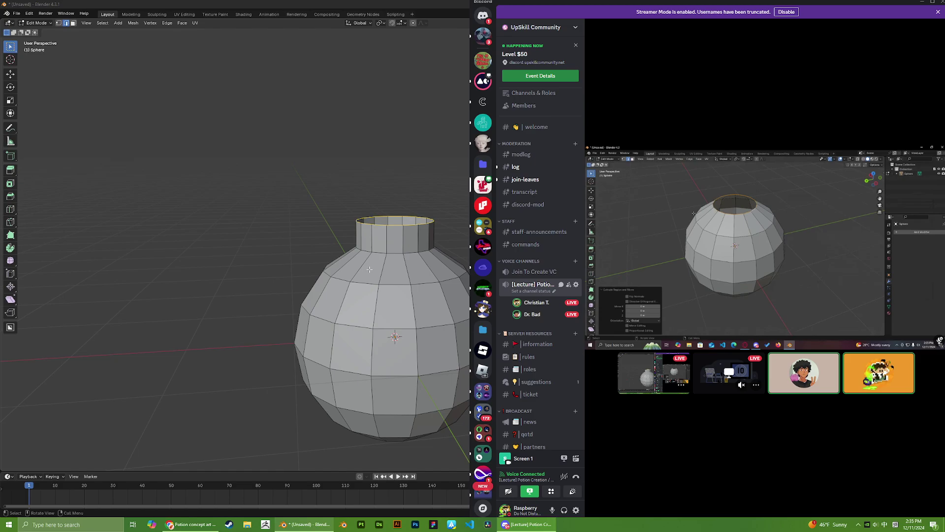
click(329, 178)
scroll(329, 178, up, 6)
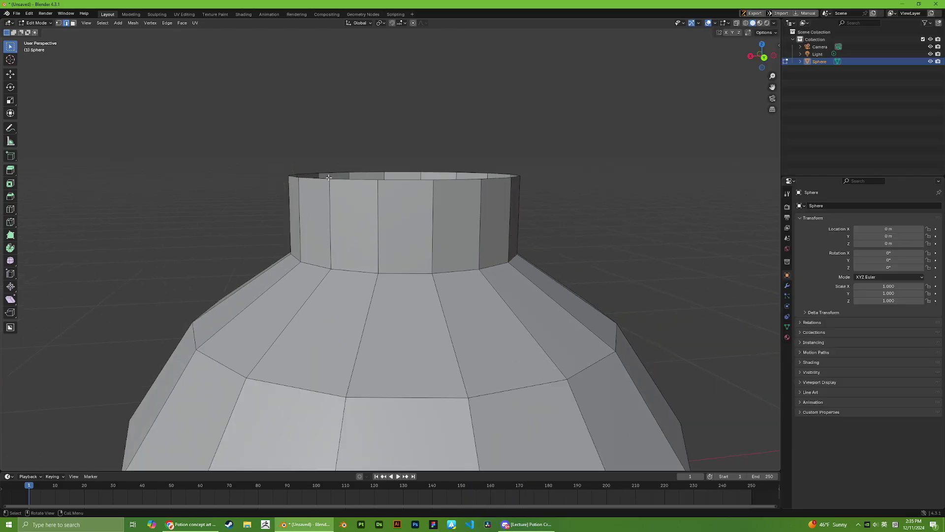
scroll(325, 180, down, 2)
key(alt+Tab)
click(264, 188)
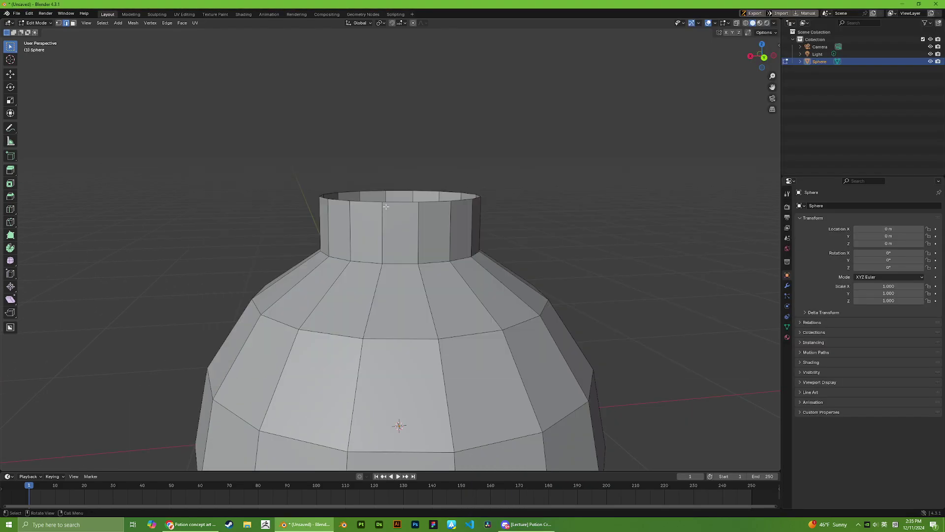
Step: Loop-select the edges around the neck's top and try moving them down along Z, then cancel the move
alt+click(406, 212)
key(g)
key(z)
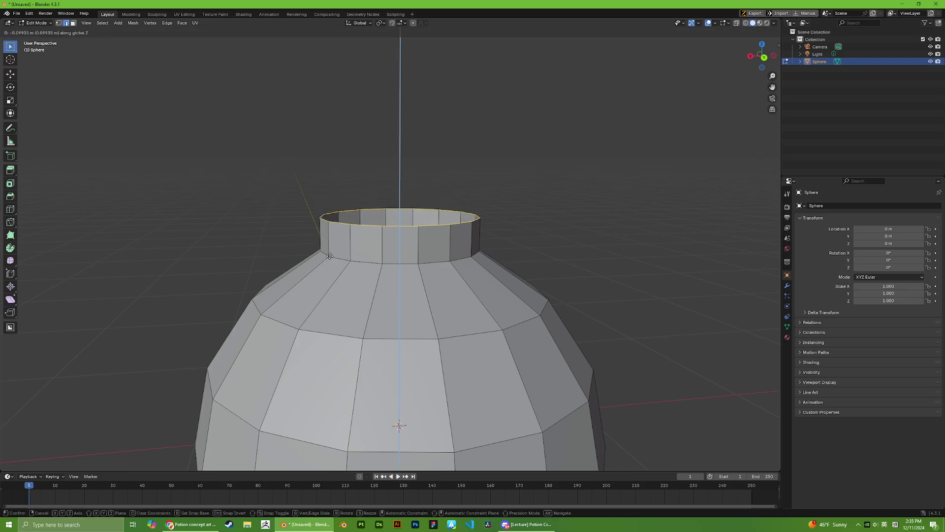
key(Escape)
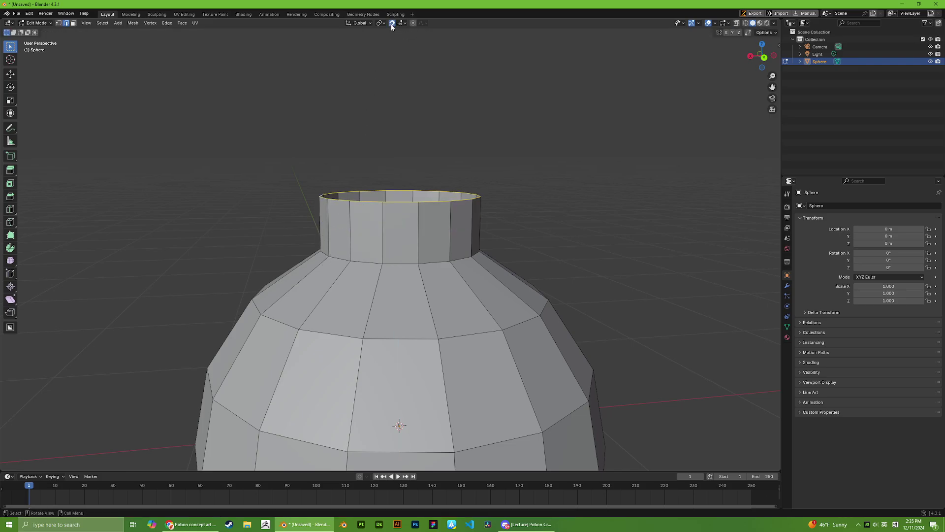
Step: Adjust the snapping settings and snap the neck's top edge loop down along Z onto the loop at the neck's base
click(402, 24)
click(382, 77)
key(g)
key(z)
key(Escape)
click(400, 24)
key(g)
key(z)
key(Escape)
key(g)
key(z)
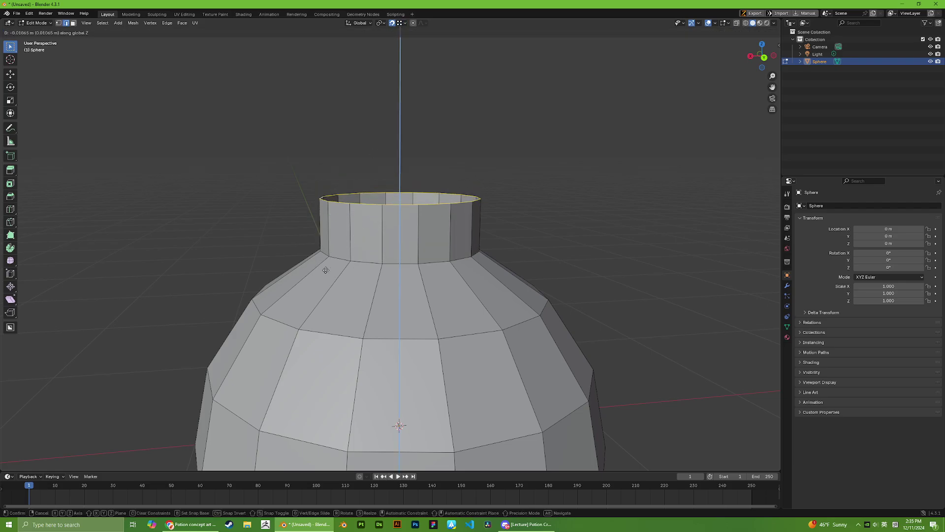
click(418, 237)
Step: Try loop-selecting the edges around the sphere's collapsed top opening, then undo the selection
middle_drag(419, 237, 609, 198)
middle_drag(337, 297, 320, 289)
alt+click(320, 290)
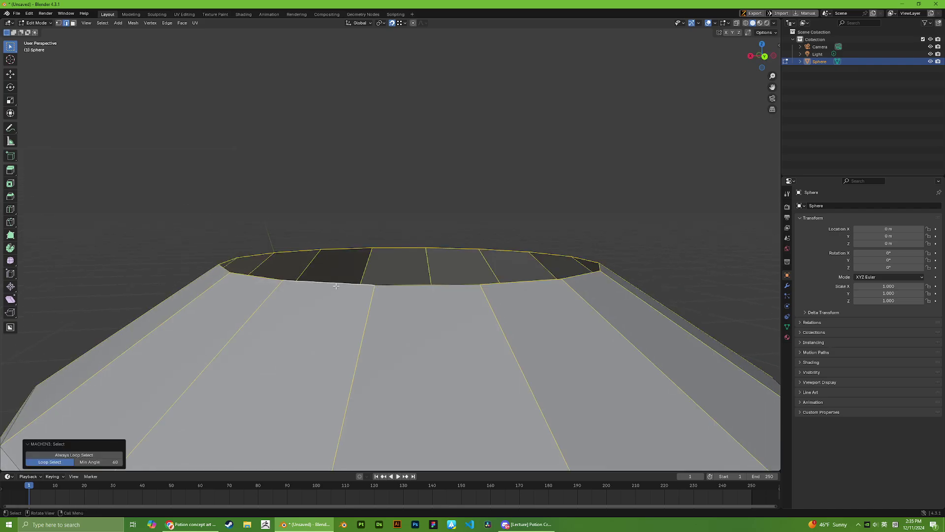
key(ctrl+z)
Step: Loop-select the opening's rim and extrude it, cancelling only the move so the new edges stay on the rim
scroll(376, 287, down, 1)
click(571, 203)
mouse_move(570, 203)
middle_down()
mouse_move(565, 182)
mouse_move(565, 193)
middle_up()
scroll(329, 244, up, 3)
alt+click(336, 238)
key(e)
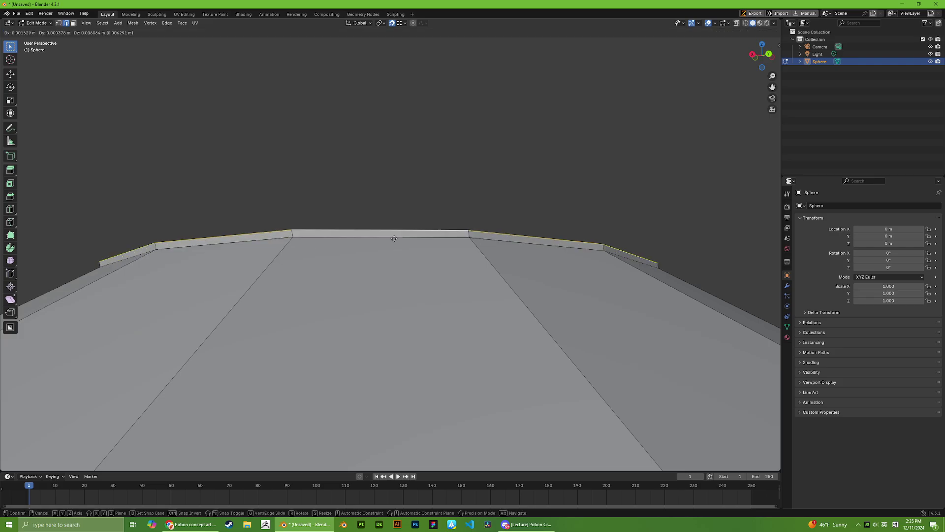
right_click(534, 187)
click(533, 188)
Step: Extrude the rim's edge loop in place two more times, cancelling the move each time to stack further overlapping edges
alt+click(399, 239)
key(e)
right_click(485, 234)
click(486, 233)
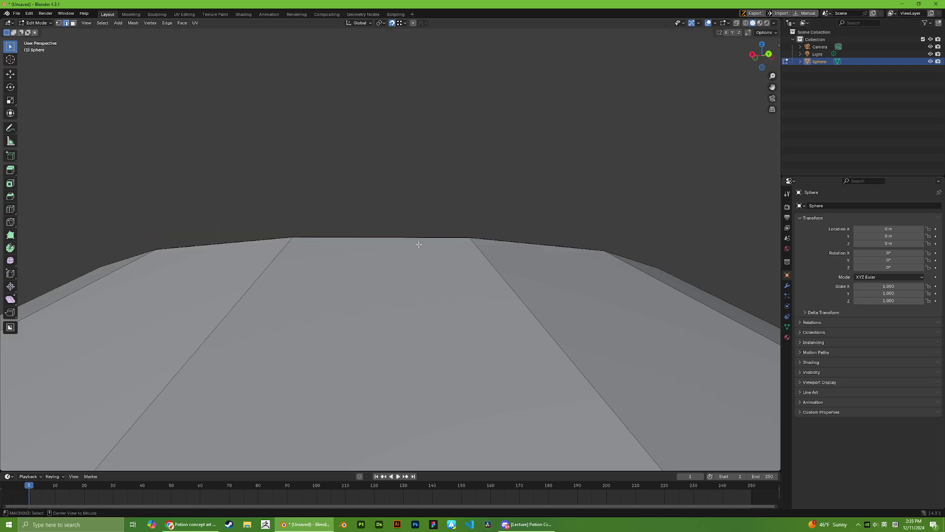
alt+click(418, 246)
key(e)
right_click(483, 205)
click(542, 165)
Step: Loop-select the rim of the top opening and fill it with a single face
middle_drag(542, 165, 493, 208)
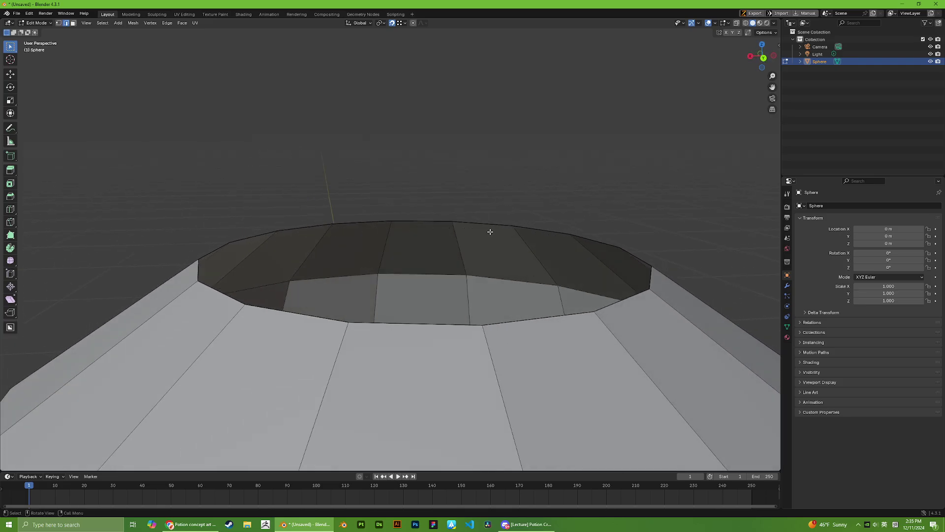
scroll(288, 255, down, 2)
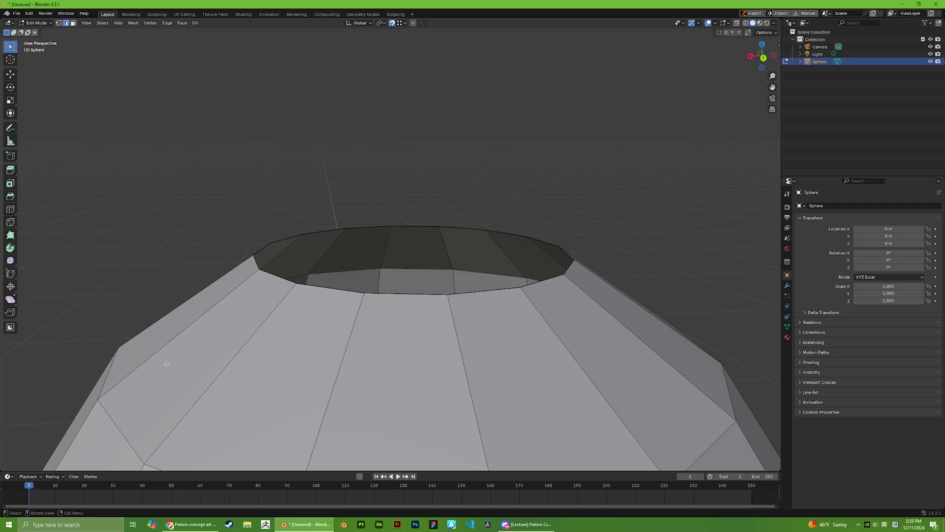
alt+click(345, 294)
key(f)
click(521, 194)
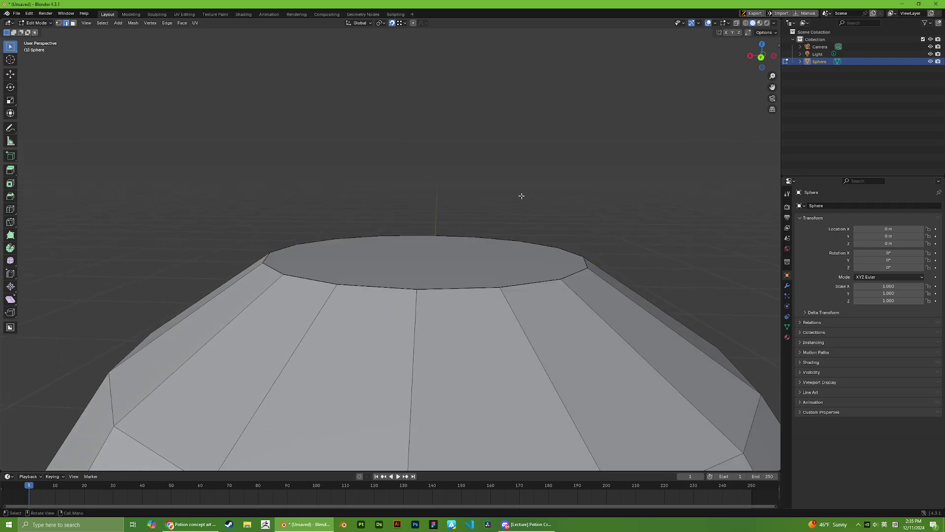
Step: Examine the filled cap's rim for overlapping edges by picking individual edges, and switch to face selection
scroll(423, 208, up, 2)
middle_drag(424, 208, 206, 287)
scroll(206, 232, down, 1)
scroll(350, 276, down, 2)
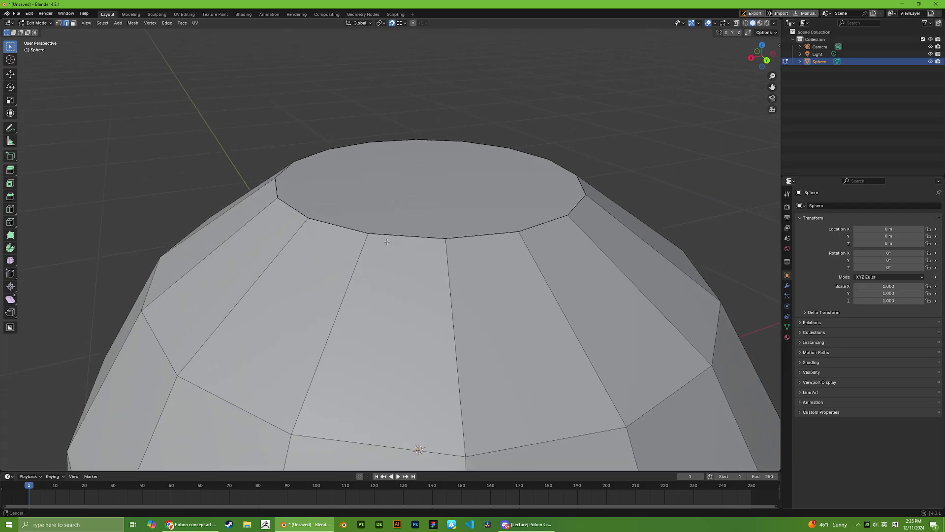
click(342, 222)
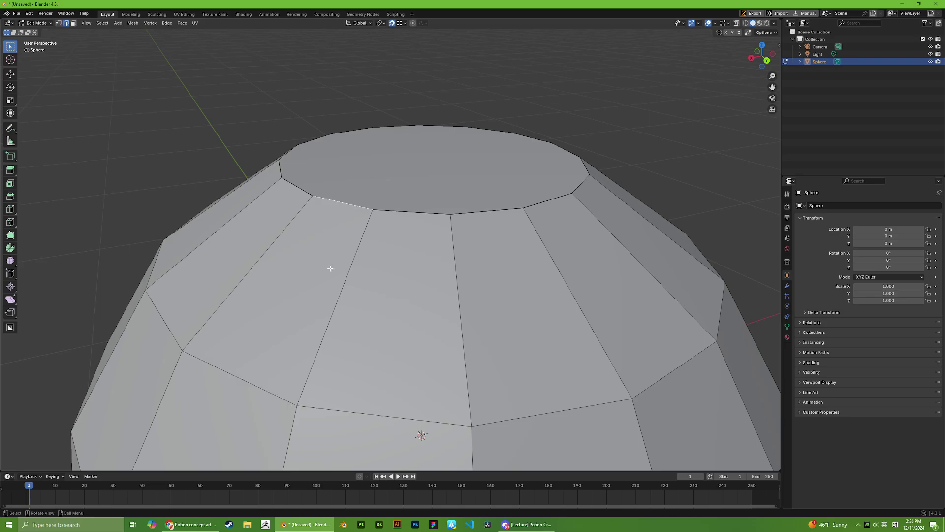
click(375, 408)
click(402, 208)
click(389, 412)
middle_drag(413, 316, 391, 312)
click(397, 212)
key(3)
middle_drag(402, 212, 407, 196)
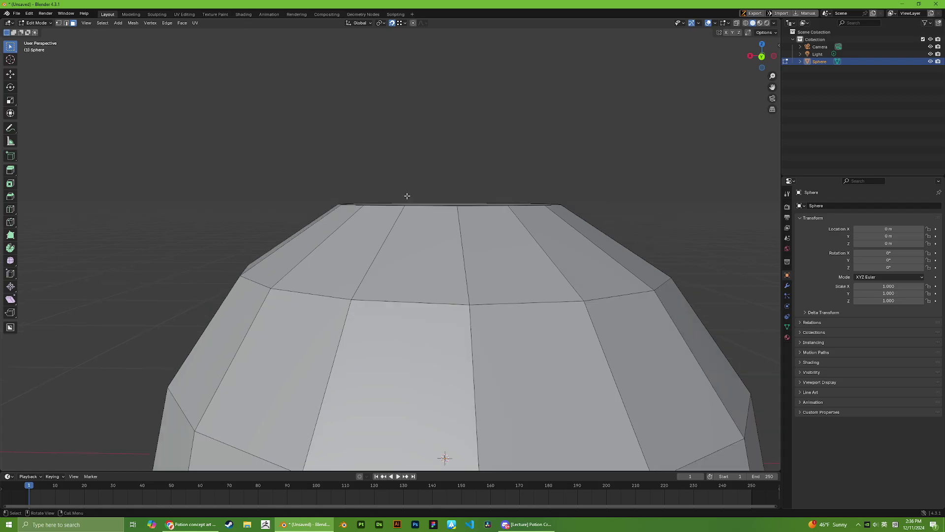
Step: Delete the flat face capping the top of the sphere
middle_drag(620, 124, 629, 144)
key(3)
click(452, 195)
key(x)
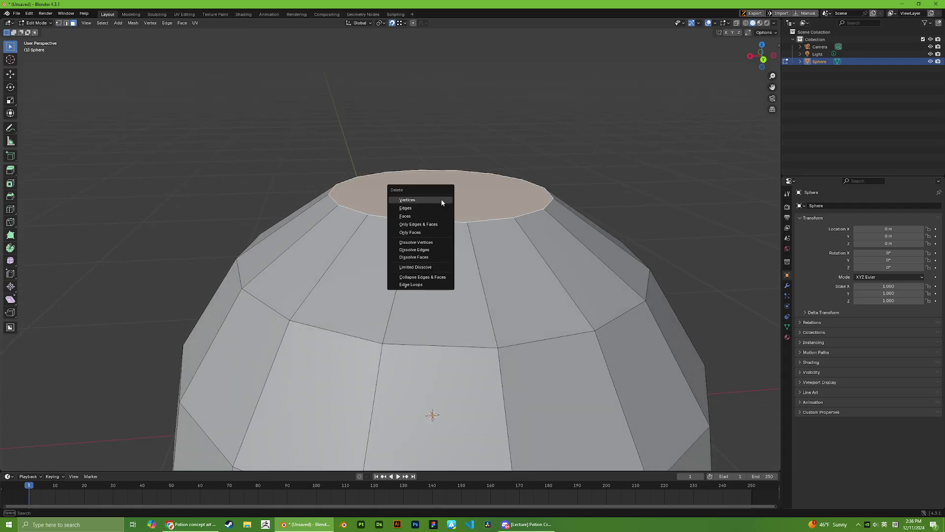
click(441, 215)
Step: Merge all of the sphere's vertices by distance
key(a)
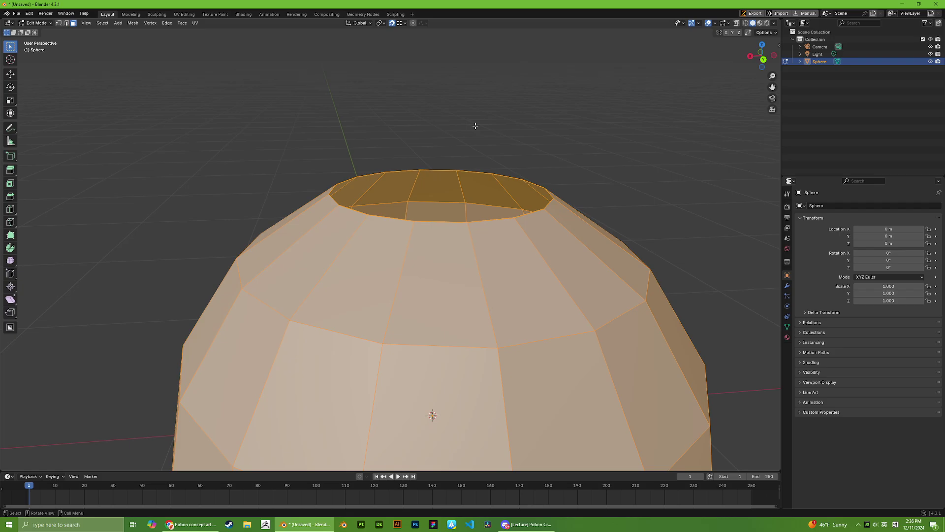
key(space)
key(m)
key(space)
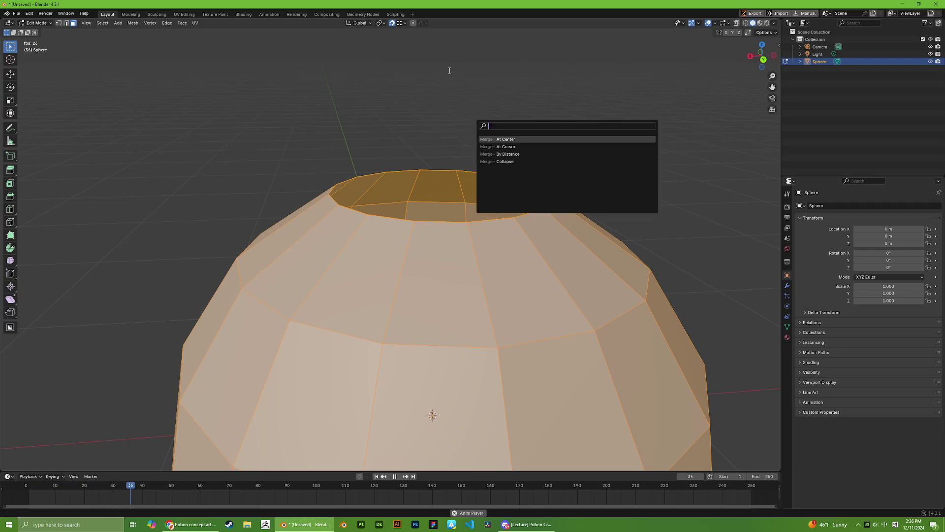
key(Escape)
key(space)
key(m)
key(super+space)
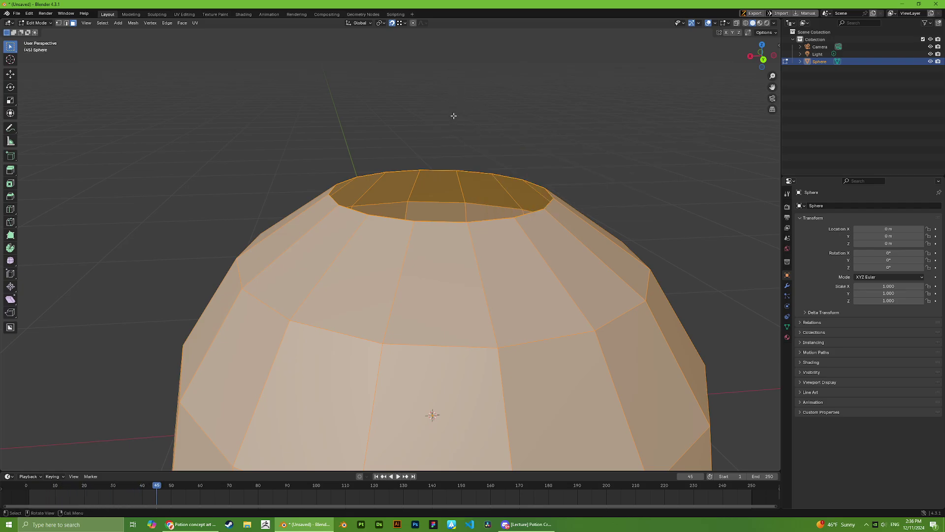
key(m)
click(430, 142)
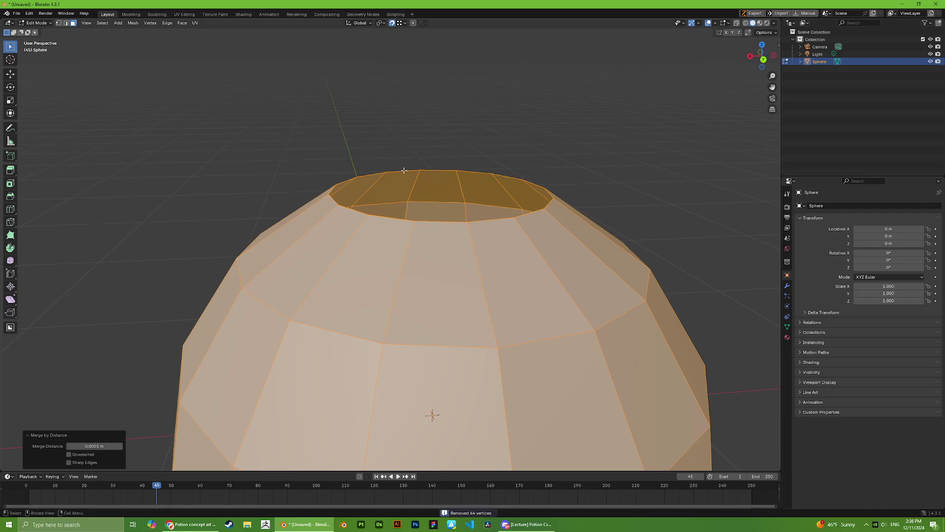
key(Tab)
key(Tab)
Step: Extrude the open edge loop around the sphere's top hole straight up along Z to form a short bottle neck
scroll(394, 74, up, 3)
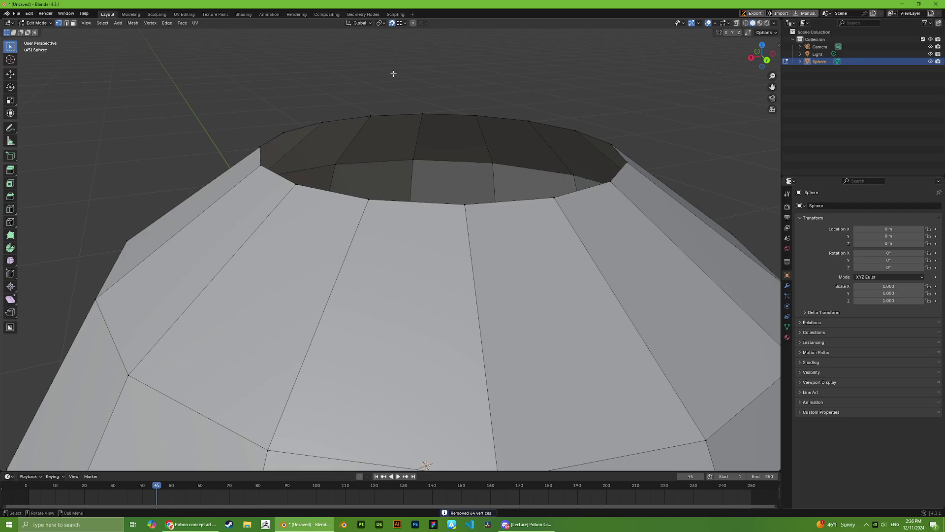
middle_drag(394, 73, 372, 76)
scroll(390, 108, down, 2)
middle_drag(382, 110, 372, 110)
key(alt+Tab)
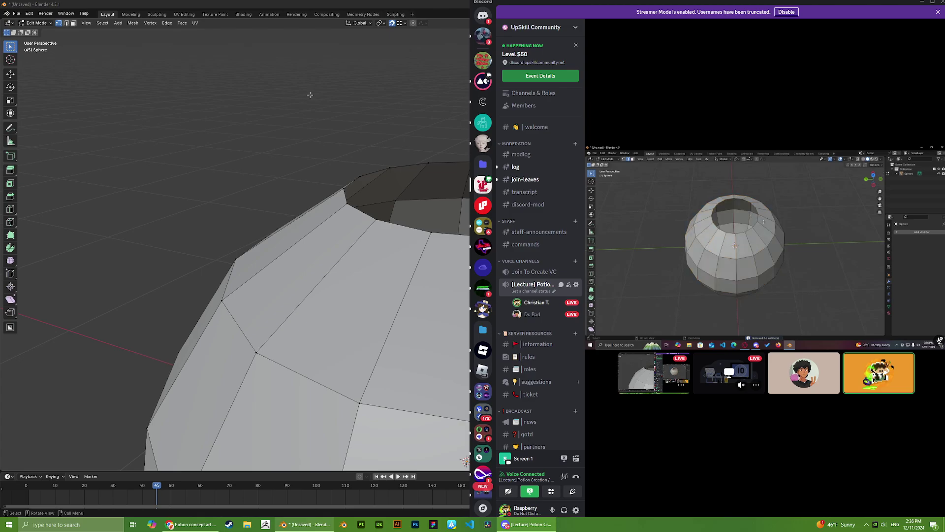
scroll(299, 126, down, 4)
click(299, 126)
key(2)
alt+click(400, 238)
key(e)
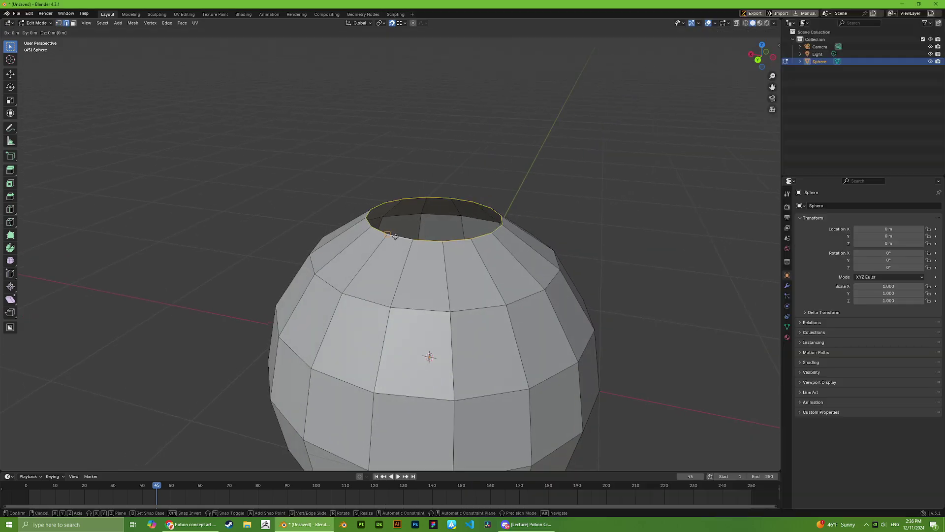
key(z)
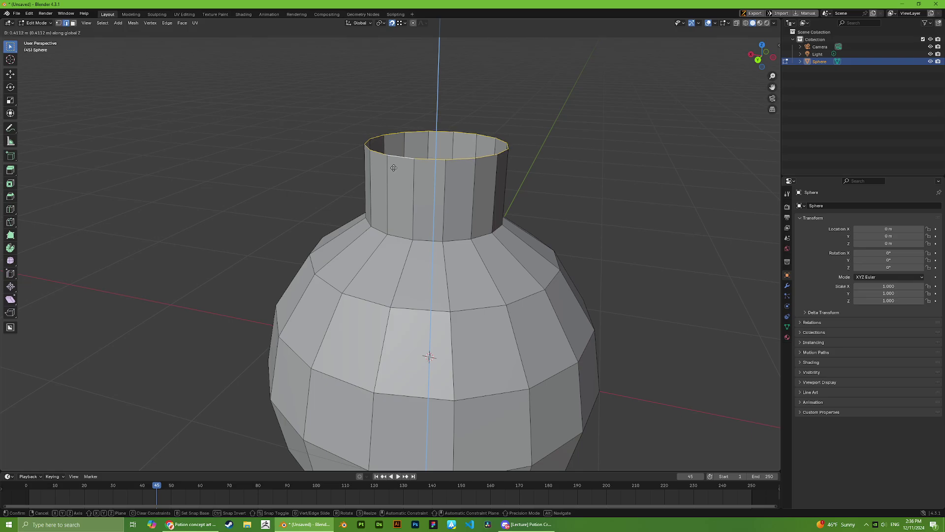
right_click(398, 166)
key(g)
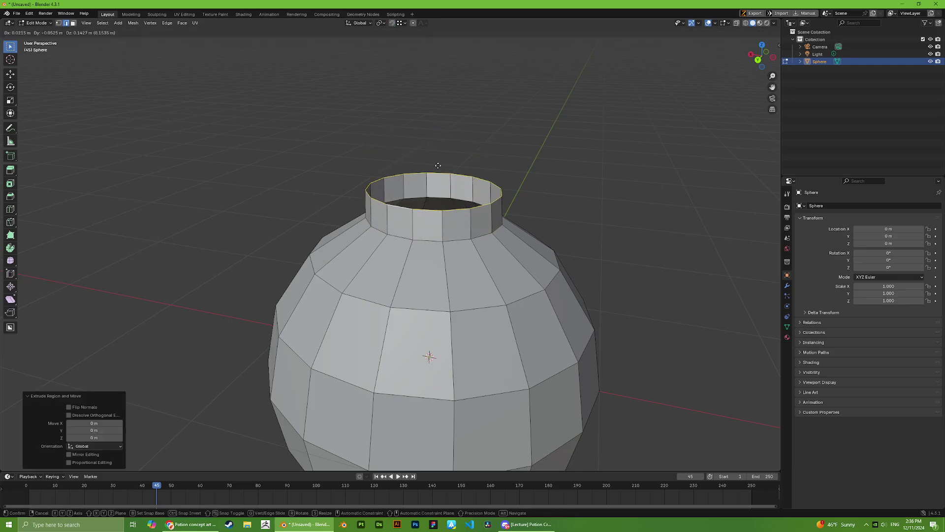
key(z)
click(439, 153)
scroll(424, 211, up, 2)
alt+click(416, 236)
key(g)
right_click(415, 256)
Step: Raise the neck's top edge loop about 0.05 m along Z
shift+middle_drag(549, 174, 547, 223)
middle_drag(547, 222, 500, 209)
key(alt+Tab)
key(alt+Tab)
alt+click(396, 206)
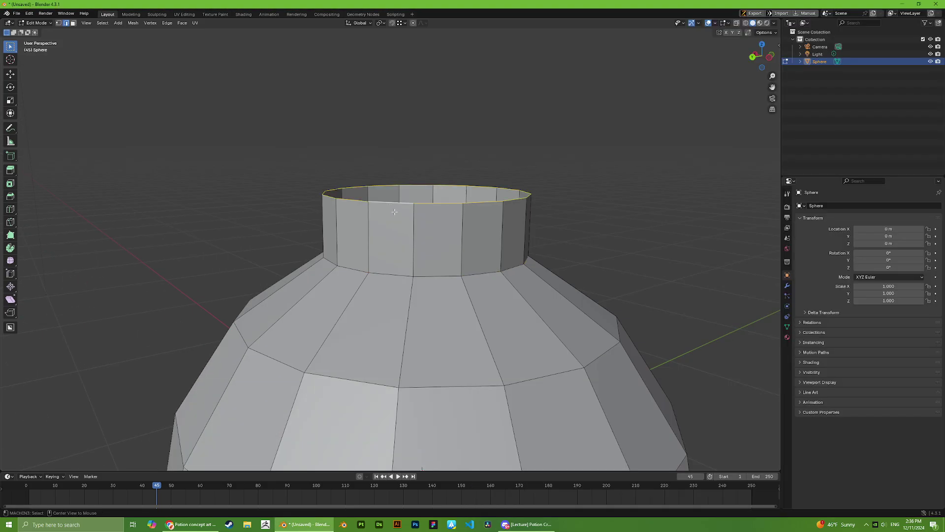
key(g)
key(z)
click(386, 197)
Step: Lower the neck's top edge loop slightly along Z to shorten the neck
scroll(387, 206, down, 5)
middle_drag(388, 231, 350, 225)
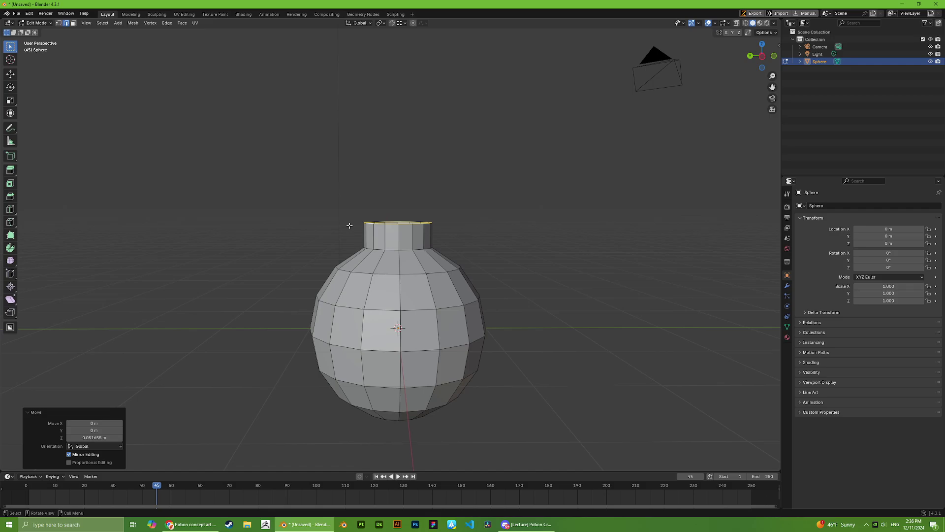
scroll(349, 225, up, 4)
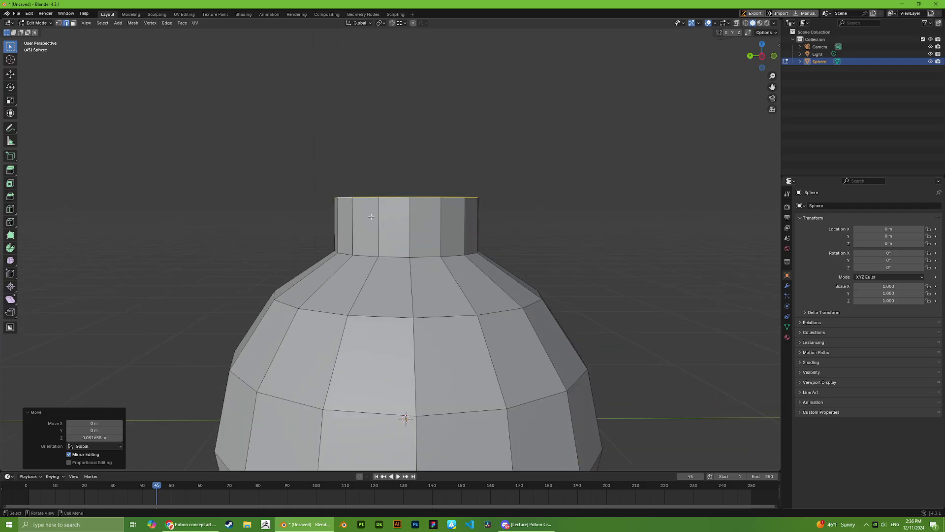
key(g)
key(z)
click(365, 219)
scroll(365, 219, up, 4)
Step: Extrude the neck's top edge loop in place, with no offset from the existing rim
key(alt+Tab)
click(447, 237)
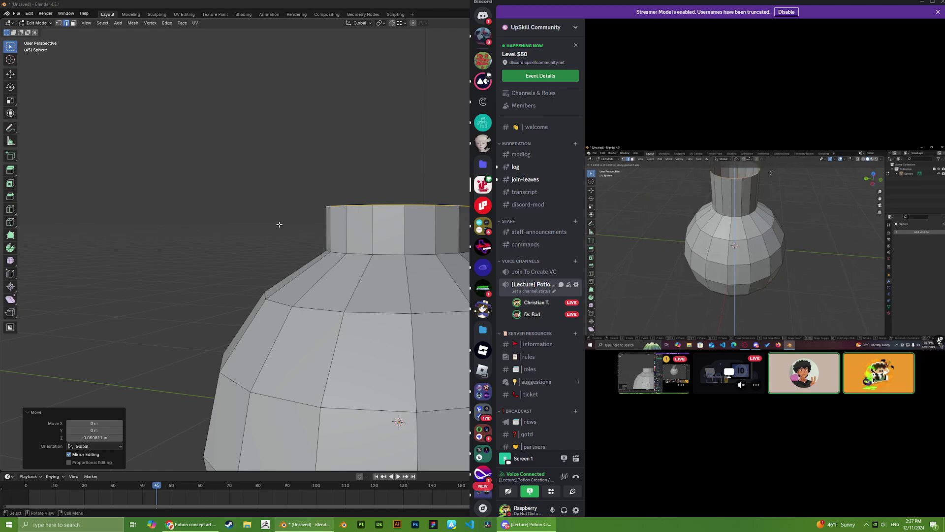
scroll(286, 212, down, 1)
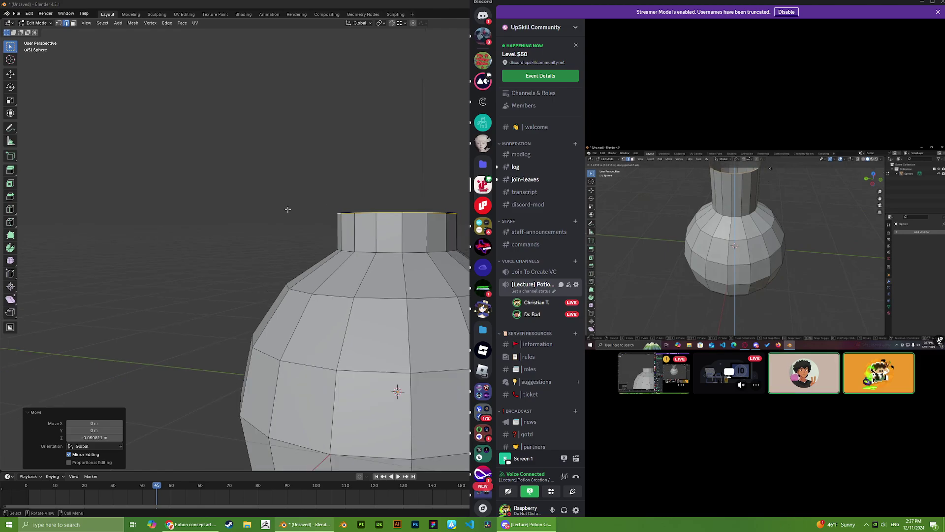
middle_drag(291, 204, 326, 239)
key(alt+Tab)
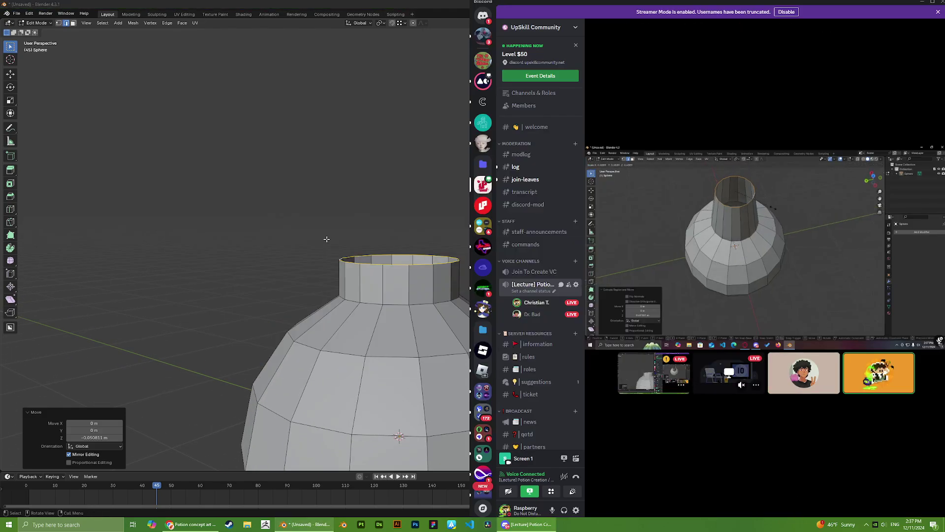
middle_drag(326, 239, 415, 237)
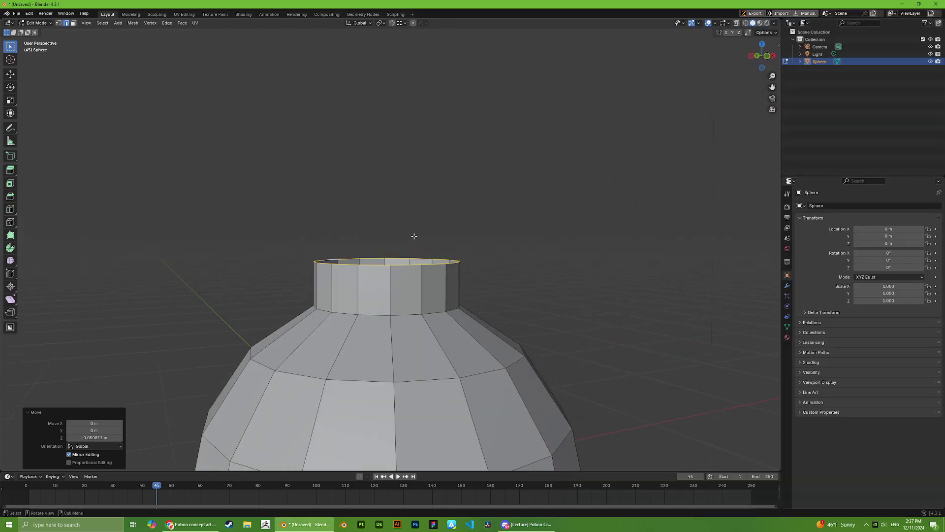
key(e)
key(z)
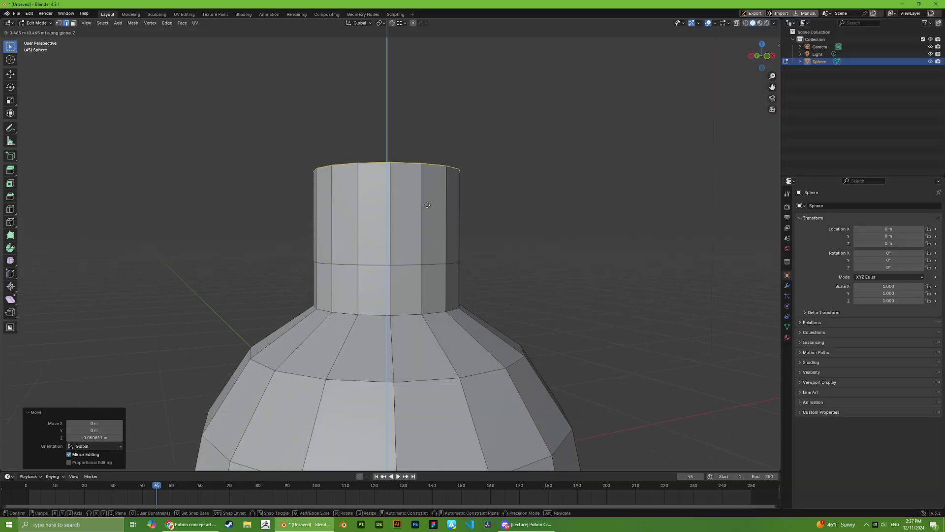
right_click(424, 234)
Step: Scale the newly extruded rim loop outward about 1.3 times to form a flat lip around the neck opening
middle_drag(427, 226, 144, 260)
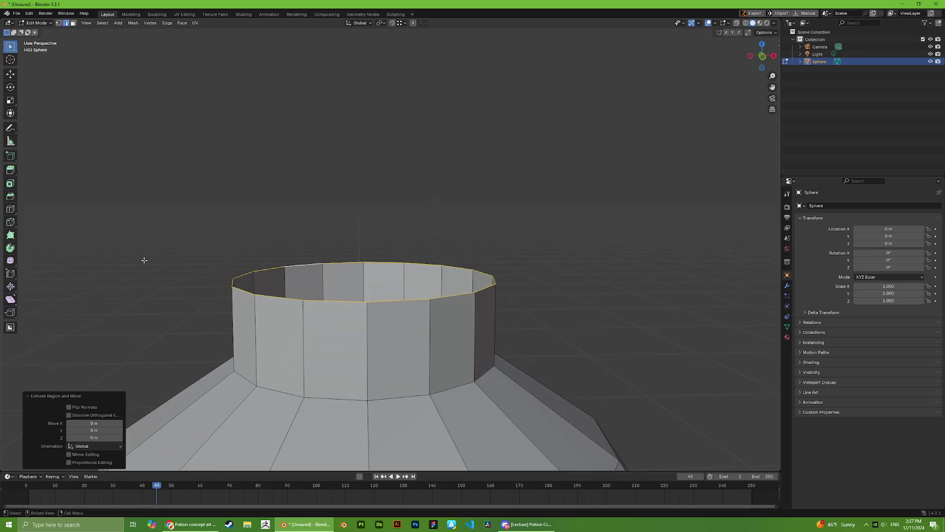
middle_drag(265, 343, 348, 288)
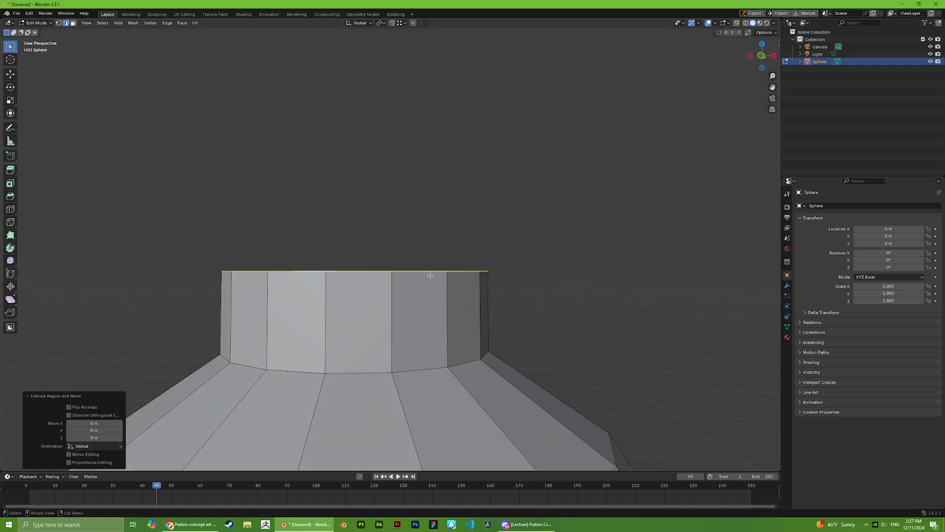
scroll(303, 287, down, 3)
middle_drag(463, 274, 507, 247)
key(s)
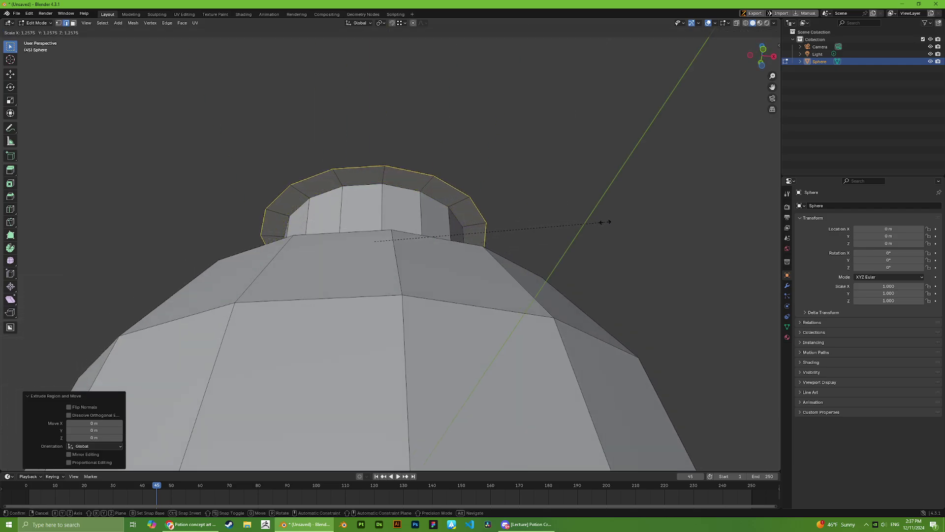
click(613, 224)
click(529, 192)
middle_drag(530, 192, 434, 237)
Step: Try to extrude the flat lip's ring of faces to give it thickness
key(alt+Tab)
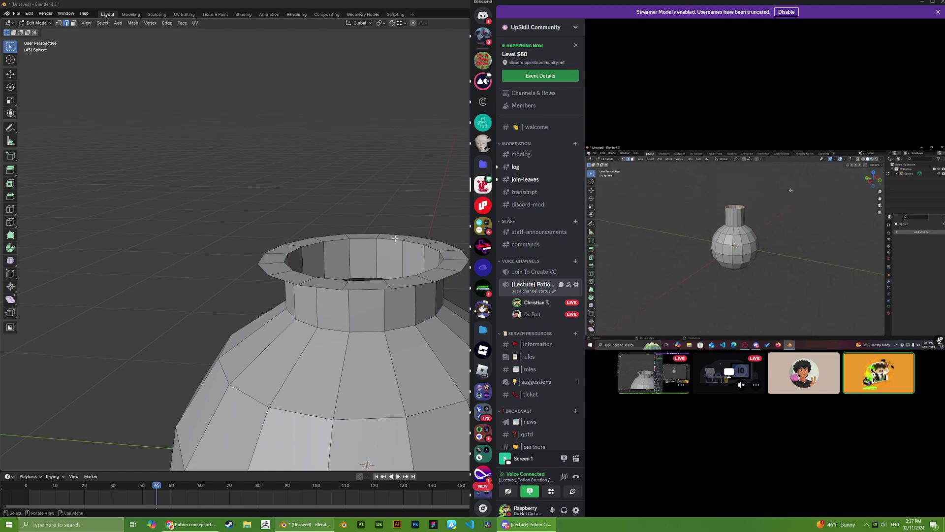
scroll(386, 235, up, 1)
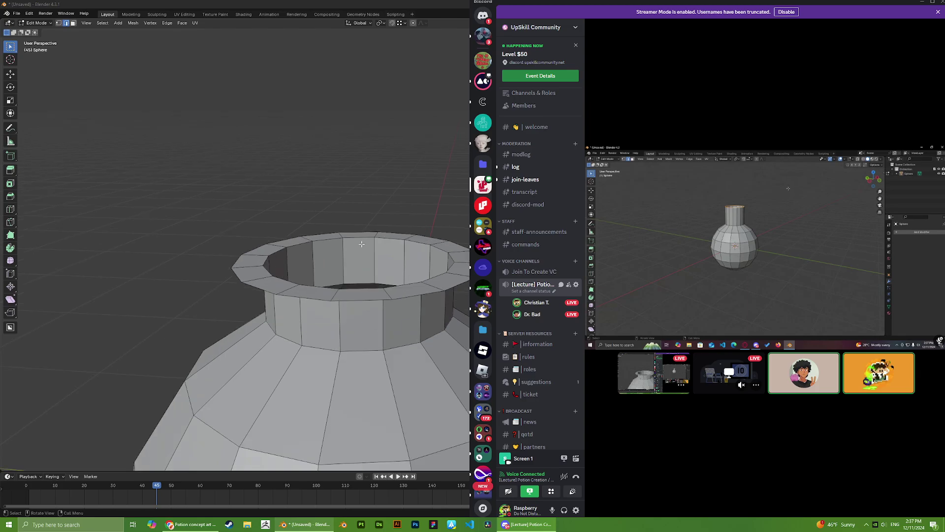
scroll(360, 242, up, 1)
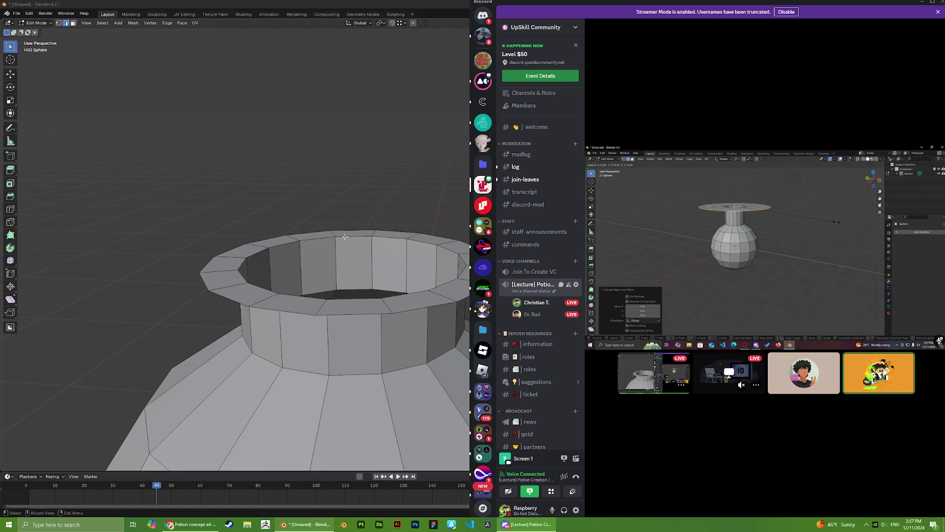
click(345, 236)
scroll(259, 203, down, 3)
middle_drag(260, 203, 325, 256)
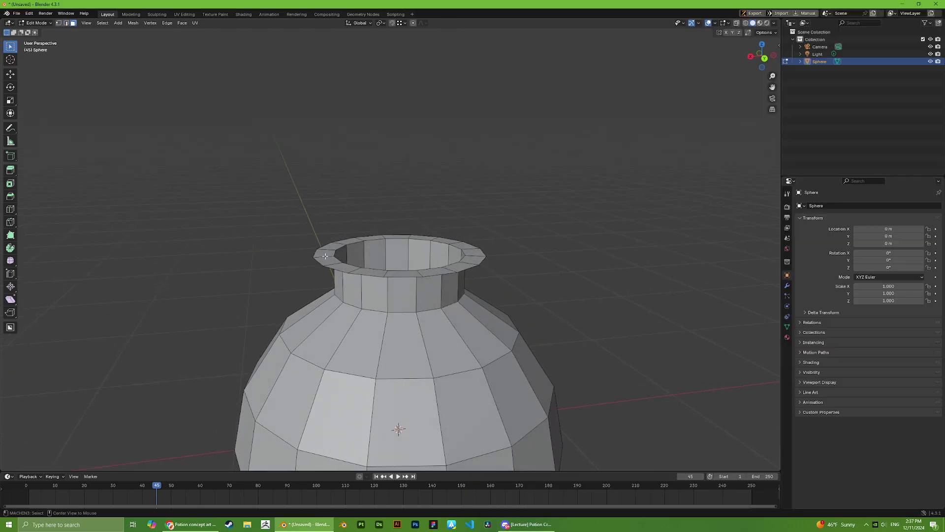
alt+click(325, 256)
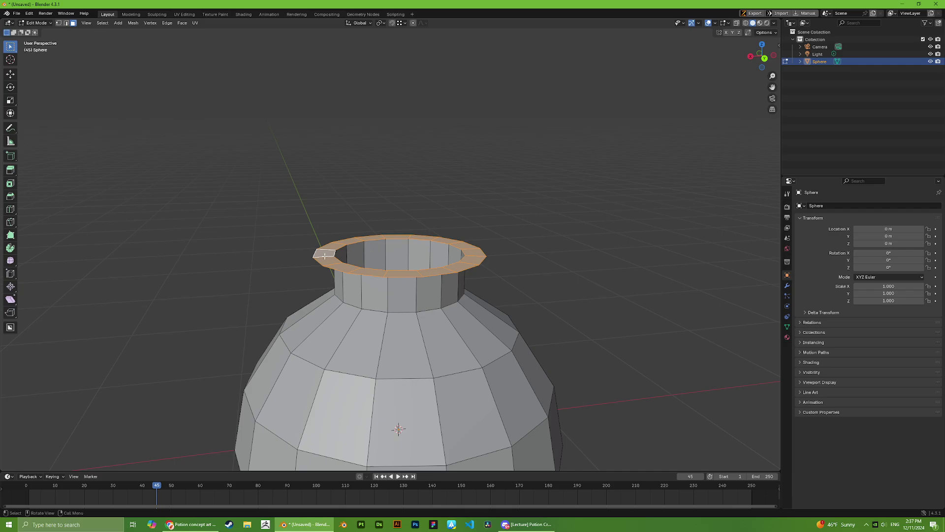
key(alt+Tab)
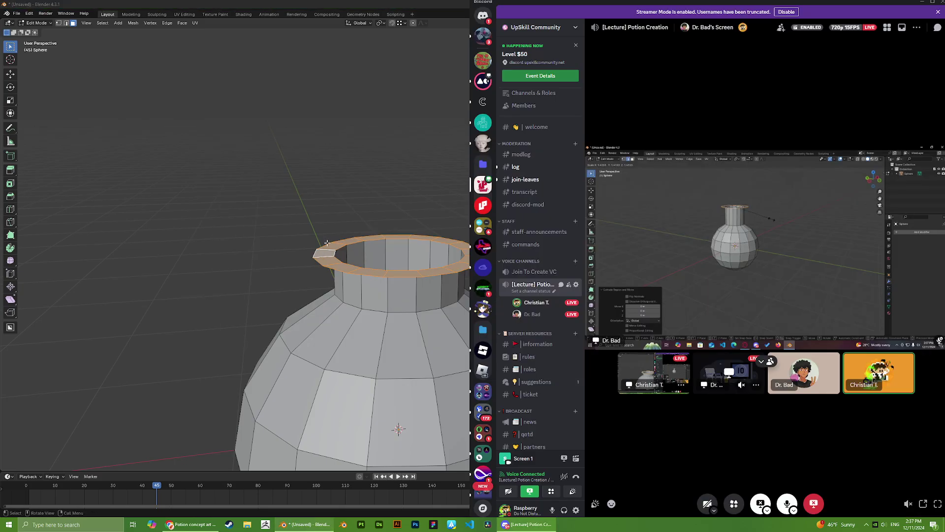
key(alt+Tab)
middle_drag(326, 243, 438, 249)
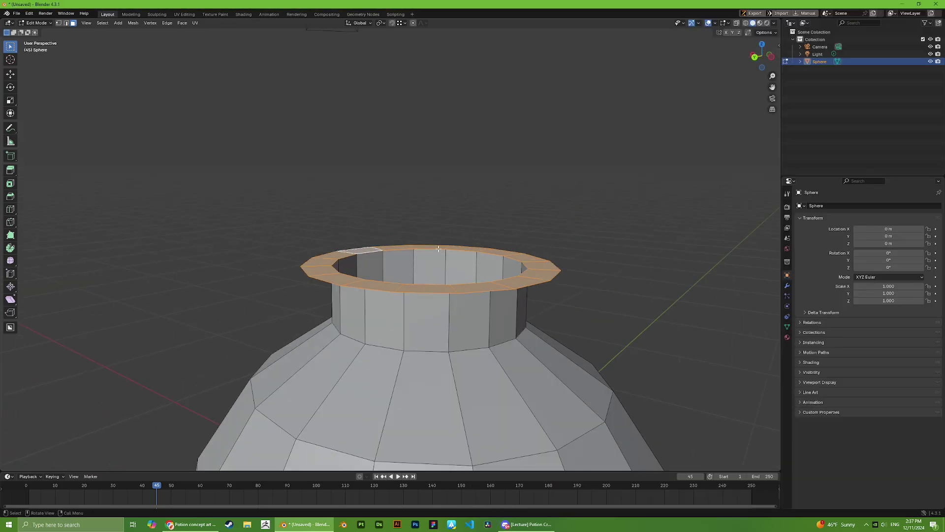
key(e)
click(467, 217)
Step: Extrude the lip's outer edge loop upward about 0.17 m along Z to form a collar wall
middle_drag(467, 217, 298, 258)
alt+click(312, 230)
key(2)
alt+click(238, 294)
key(e)
key(z)
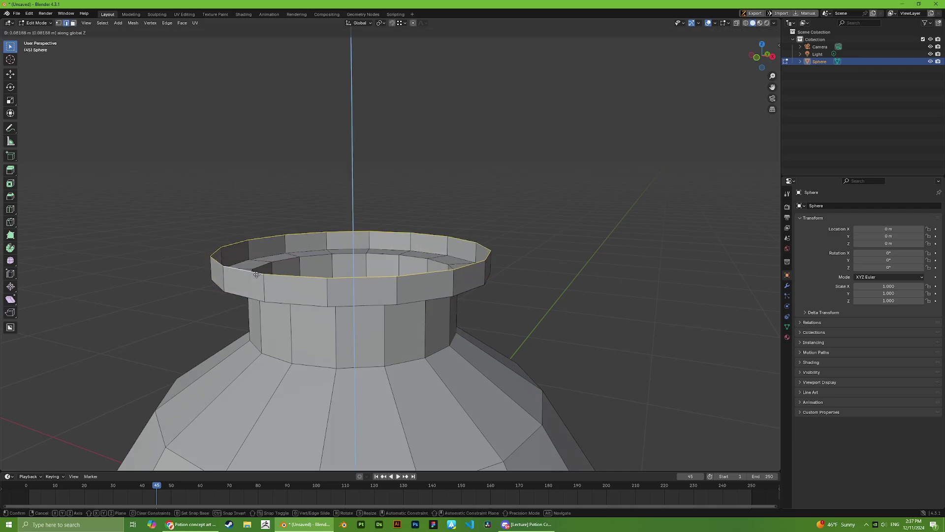
click(257, 252)
Step: Nudge the collar's top edge loop slightly upward along Z
key(alt+Tab)
key(alt+Tab)
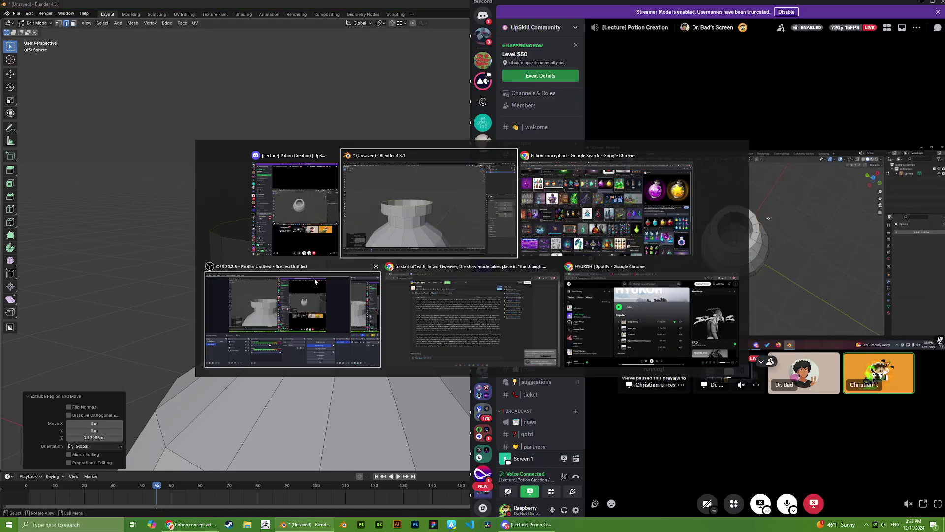
key(g)
key(z)
click(417, 276)
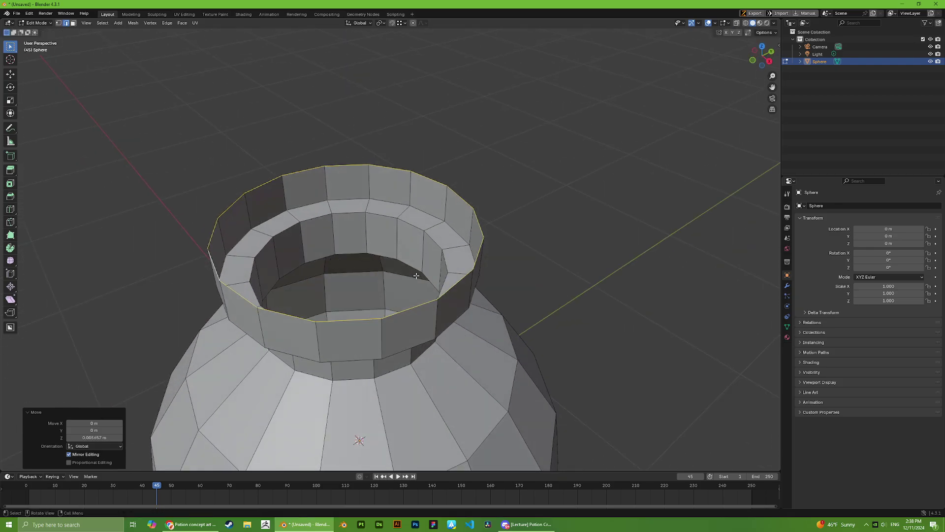
middle_drag(439, 267, 391, 247)
Step: Fill the collar's open top edge loop with a single face
key(alt+Tab)
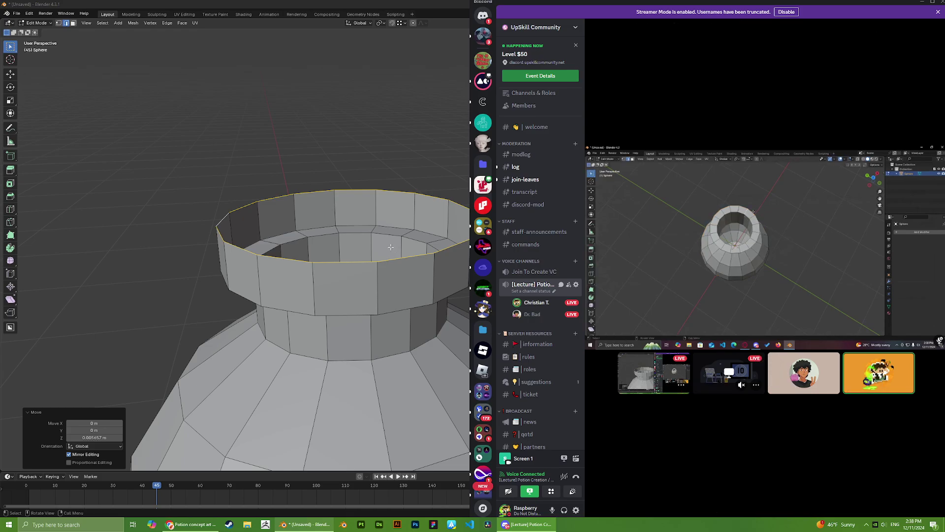
key(alt+Tab)
middle_drag(390, 247, 482, 305)
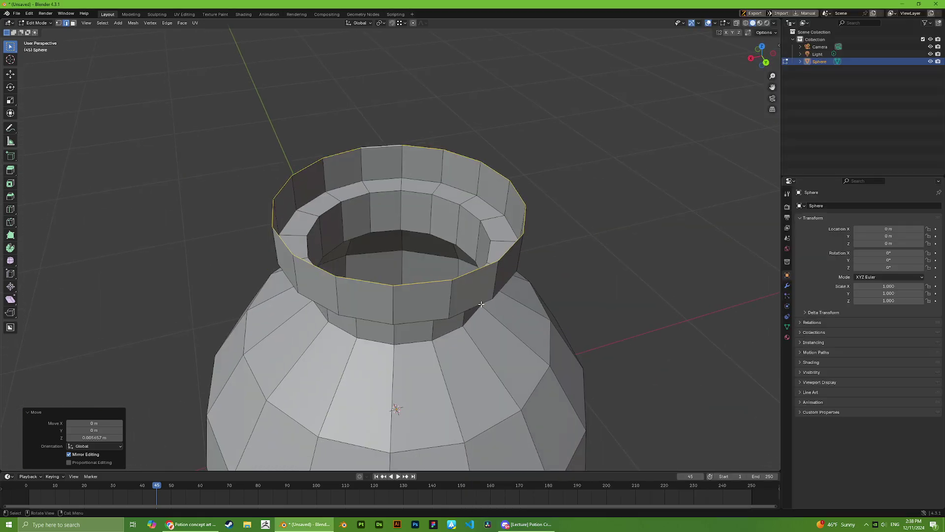
key(f)
key(alt+Tab)
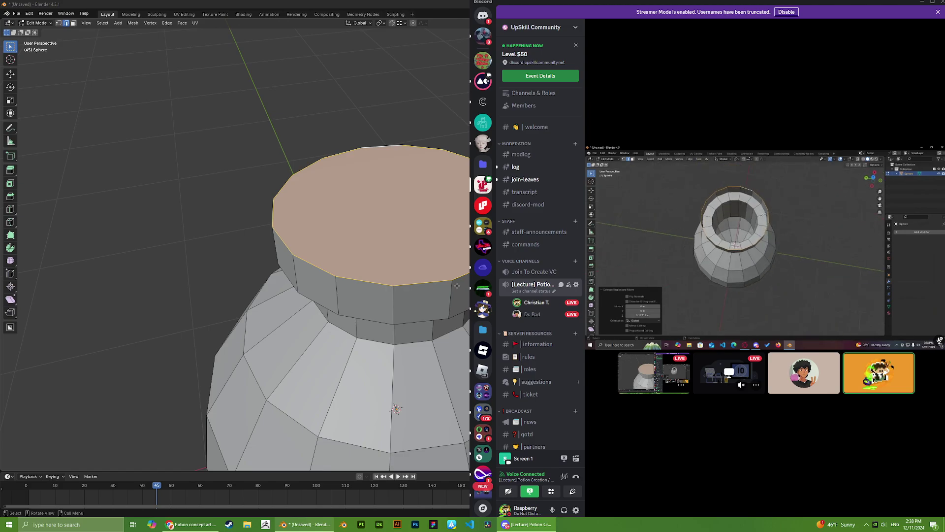
key(alt+Tab)
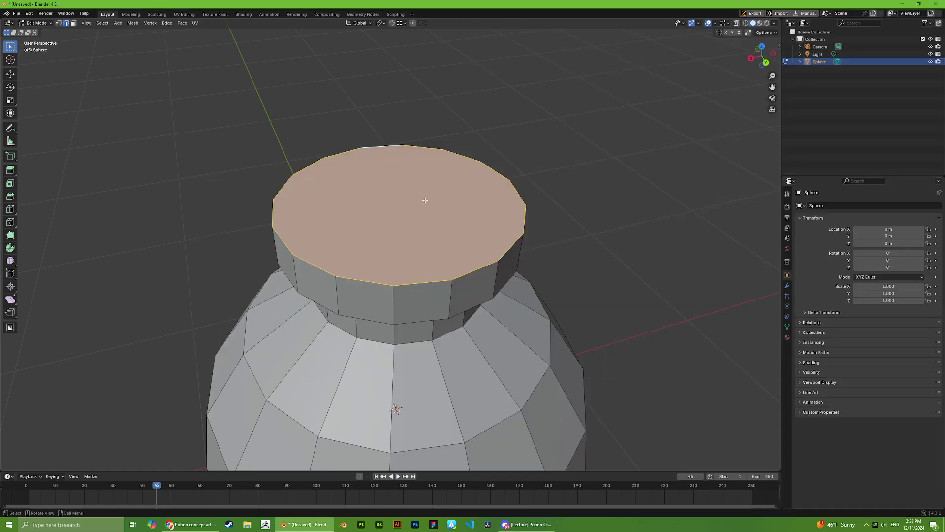
Step: Inset the collar's top face by about 0.11 m and delete the inner face to open the bottle
middle_drag(437, 191, 429, 198)
key(i)
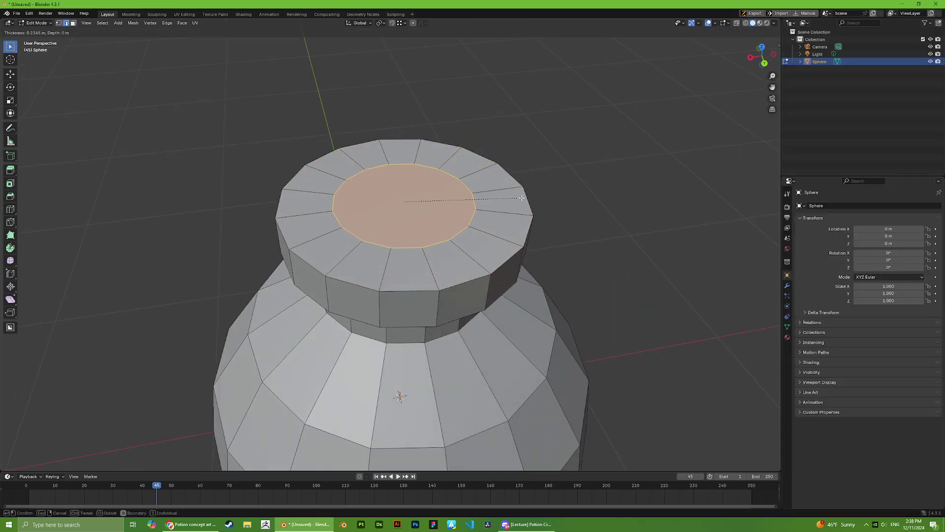
click(523, 197)
key(x)
click(521, 197)
Step: Extrude the opening's inner edge loop about 0.19 m downward along Z to form an inner wall
key(alt+Tab)
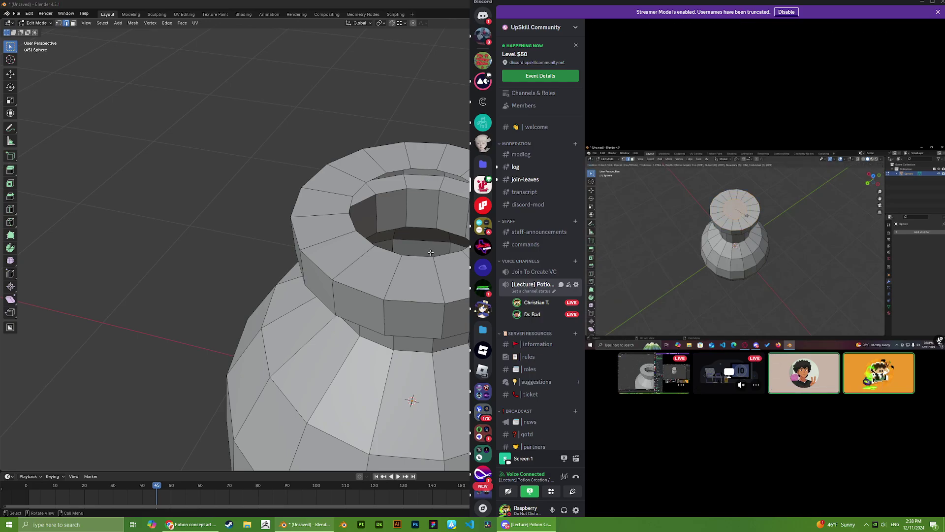
middle_drag(437, 254, 361, 264)
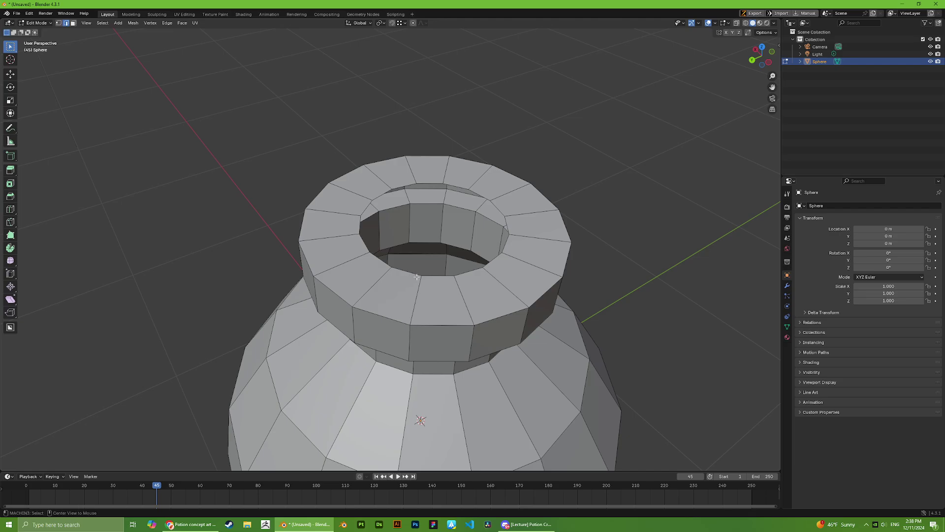
middle_drag(417, 277, 437, 249)
alt+click(496, 245)
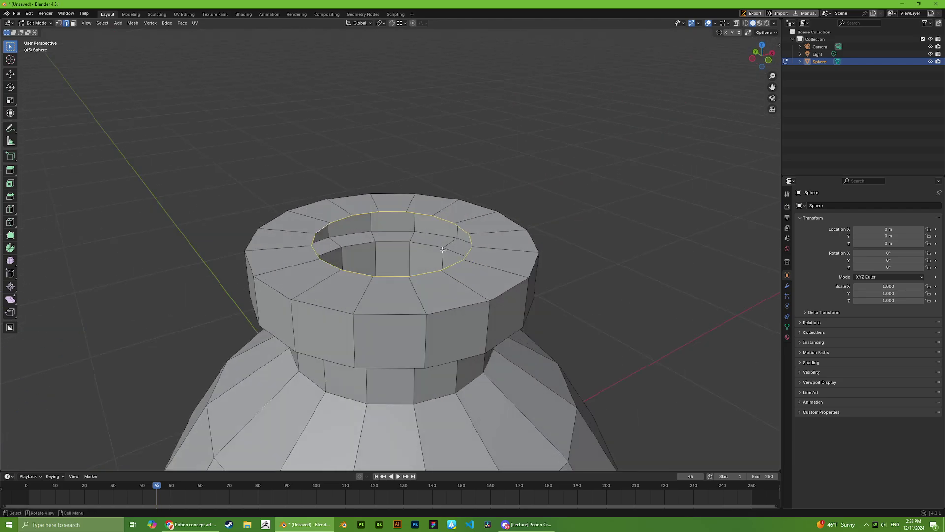
key(e)
key(z)
click(447, 295)
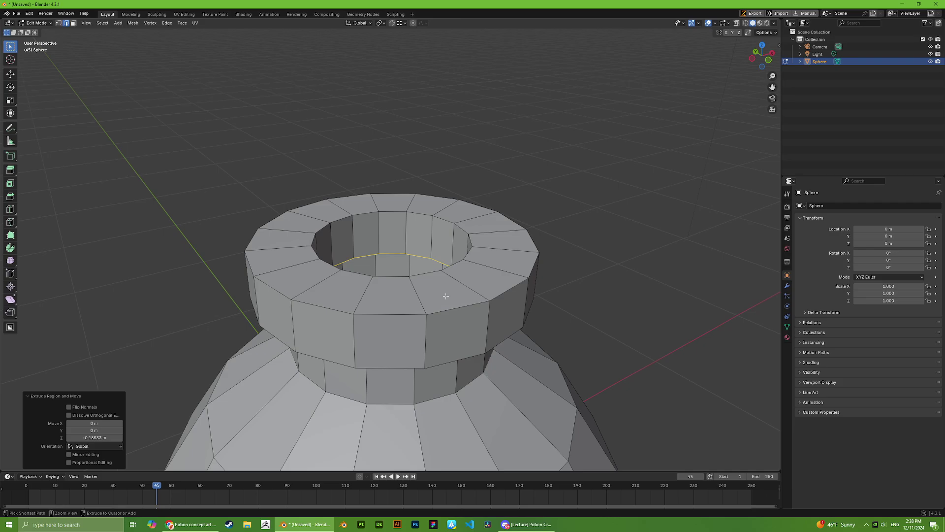
Step: Undo the inner wall, try filling an inner edge loop, and undo back to the collar's single closed top face
key(ctrl+z)
key(ctrl+z)
alt+click(469, 268)
key(f)
middle_drag(469, 269, 435, 285)
key(ctrl+z)
key(ctrl+z)
key(ctrl+z)
Step: Compare the closed collar top with the instructor's bottle in the Discord lecture stream
scroll(427, 250, down, 3)
key(alt+Tab)
key(alt+Tab)
key(alt+Tab)
key(alt+Tab)
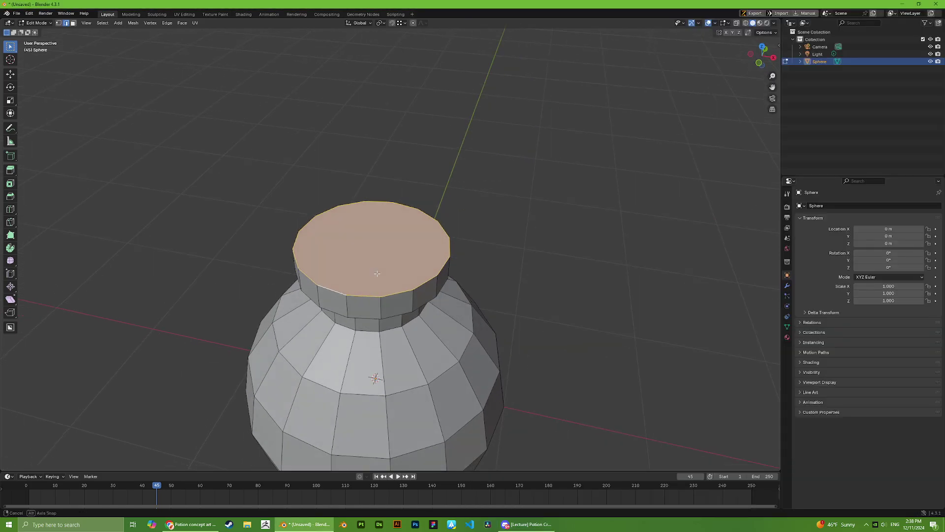
scroll(416, 248, up, 3)
right_click(416, 248)
key(alt+Tab)
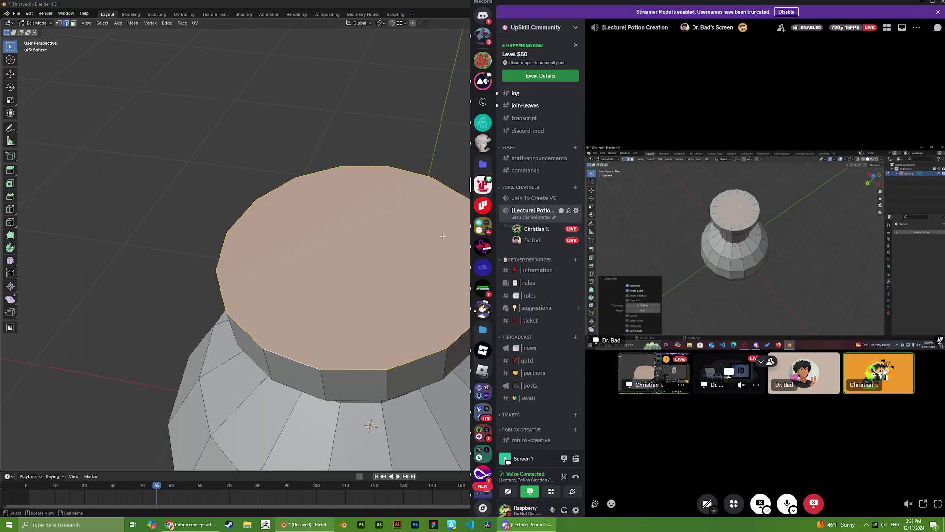
key(alt+Tab)
middle_drag(384, 226, 381, 196)
scroll(382, 196, down, 2)
key(alt+Tab)
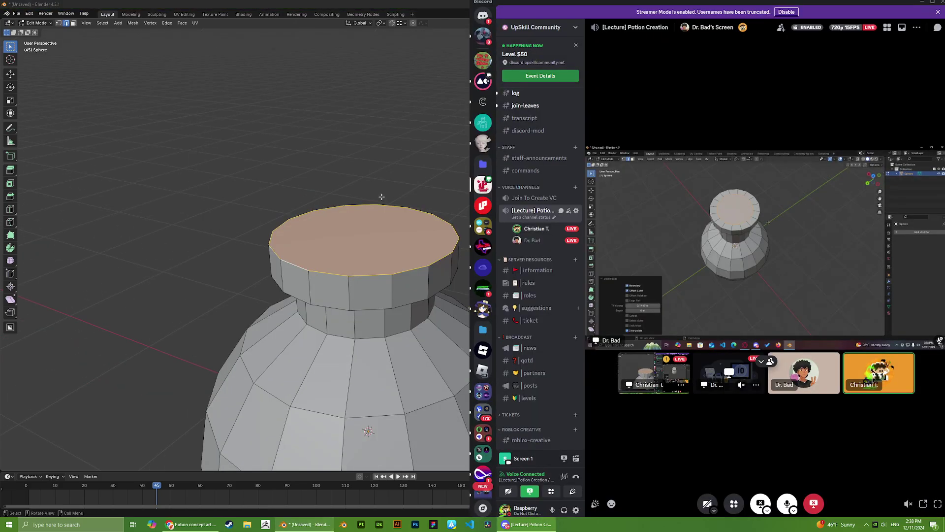
scroll(380, 195, up, 2)
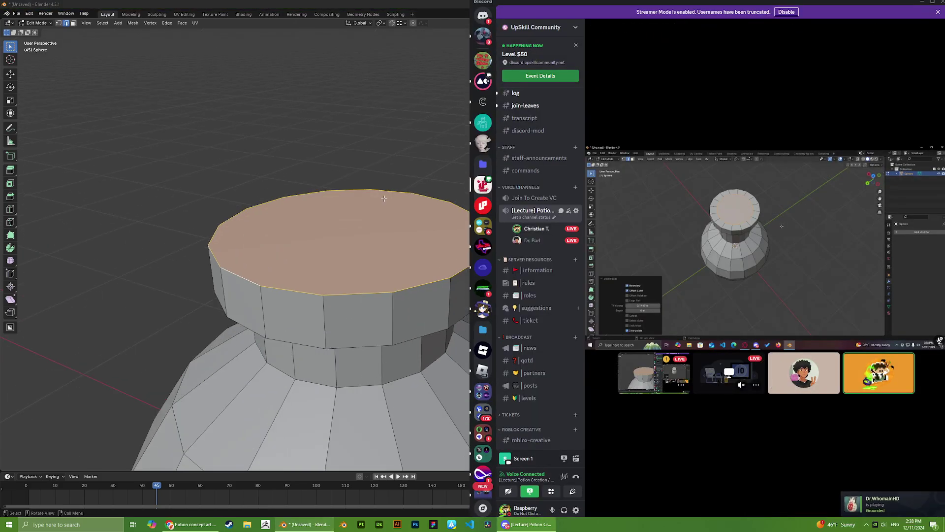
Step: Back in Blender, inset the collar's top face and delete the inner face to leave a flat ring around the opening
key(alt+Tab)
key(i)
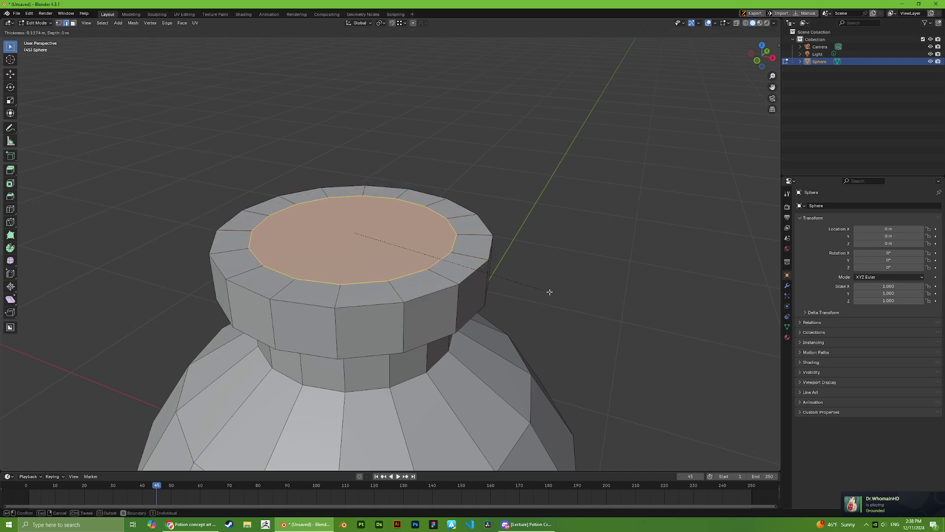
click(526, 281)
key(x)
click(521, 280)
Step: Extrude the opening's inner edge loop downward along Z into the bottle's neck
middle_drag(422, 281, 402, 284)
alt+click(409, 210)
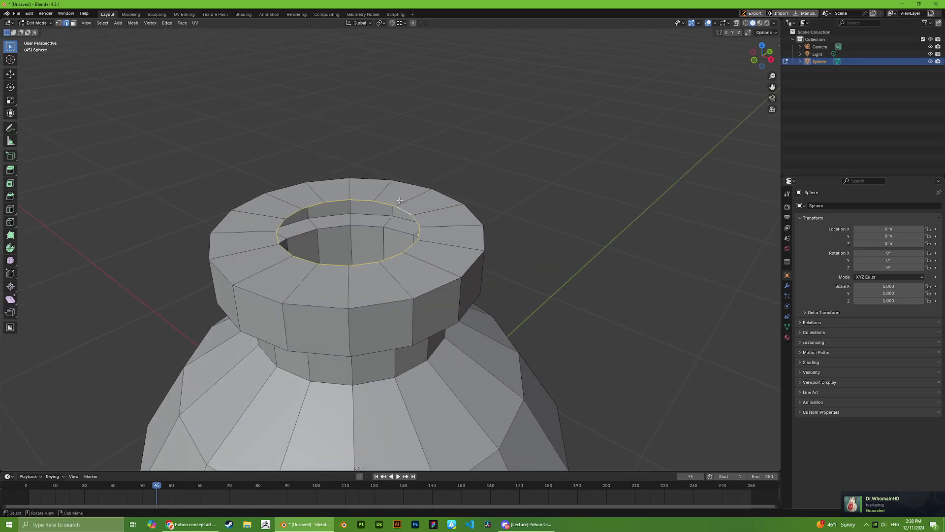
middle_drag(409, 210, 401, 204)
key(e)
key(z)
click(394, 293)
Step: Switch to wireframe shading and raise the inner wall's lower edge loop about 0.08 m along Z
mouse_move(460, 361)
middle_down()
mouse_move(606, 132)
mouse_move(570, 156)
mouse_move(466, 179)
mouse_move(445, 275)
mouse_move(426, 250)
middle_up()
click(746, 23)
key(g)
key(z)
click(440, 260)
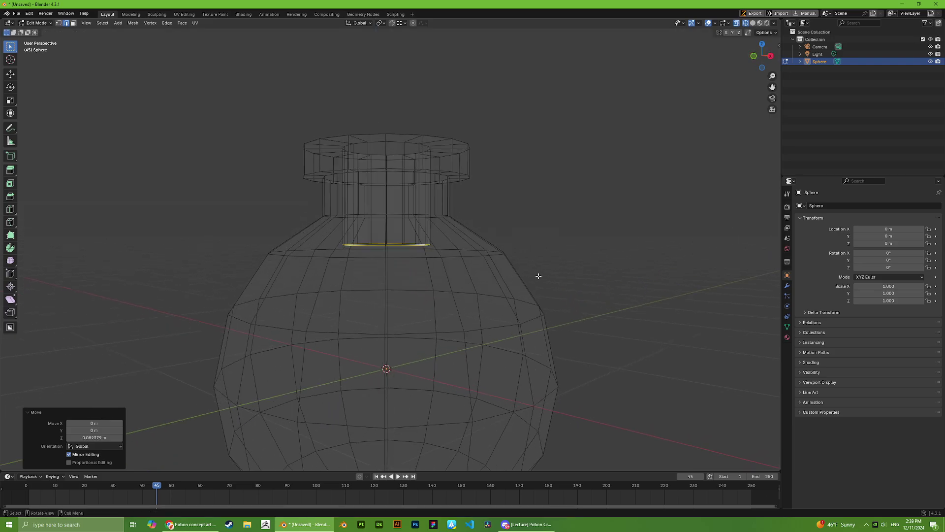
Step: Extend the inner wall with two downward extrusions along Z, the second about 0.59 m, scaling the edge loop after each
key(e)
key(z)
click(532, 302)
key(s)
click(637, 306)
key(e)
key(z)
click(626, 403)
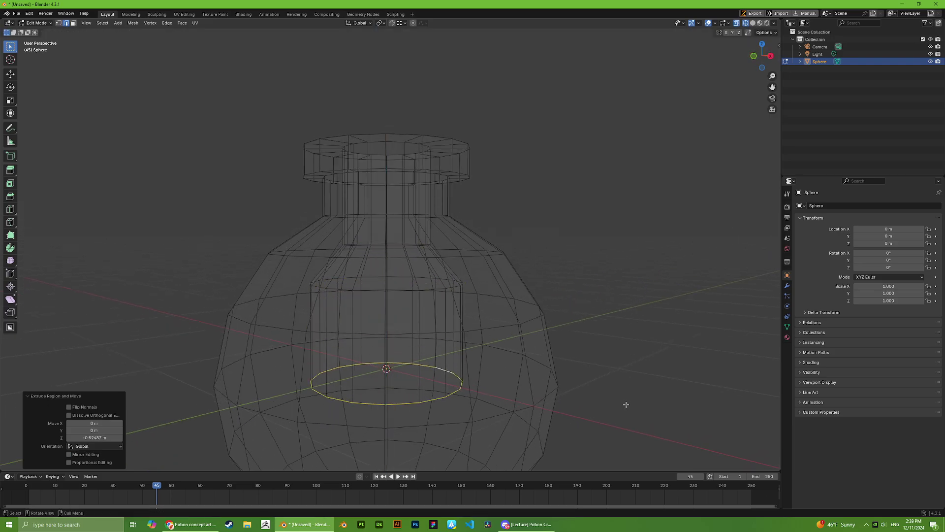
key(s)
click(635, 382)
Step: Undo the inner wall extrusions and scalings back to the opening's edge loop at rim height
scroll(566, 360, down, 3)
key(ctrl+z)
key(ctrl+z)
key(ctrl+z)
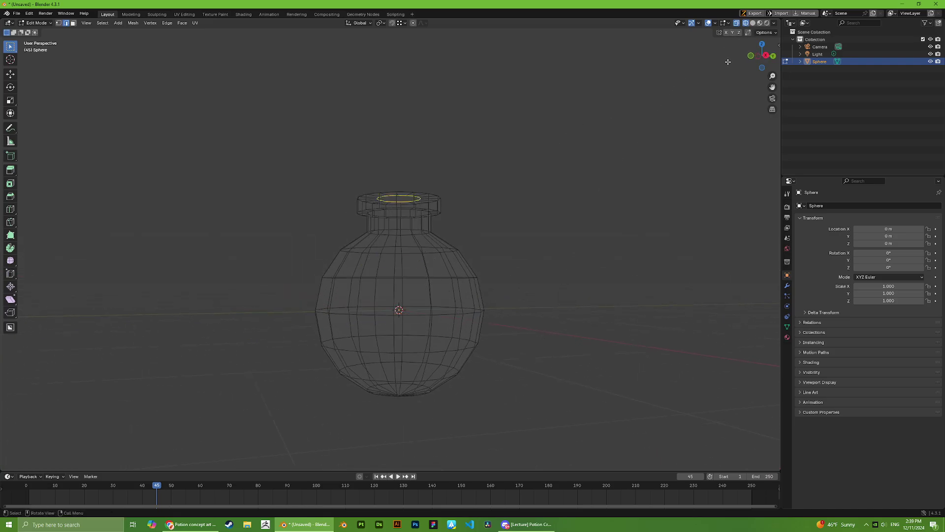
Step: In solid shading, delete the ring of faces on top of the collar and return to Object Mode
click(753, 24)
scroll(493, 204, up, 5)
mouse_move(503, 152)
middle_down()
mouse_move(497, 205)
mouse_move(421, 185)
middle_up()
key(3)
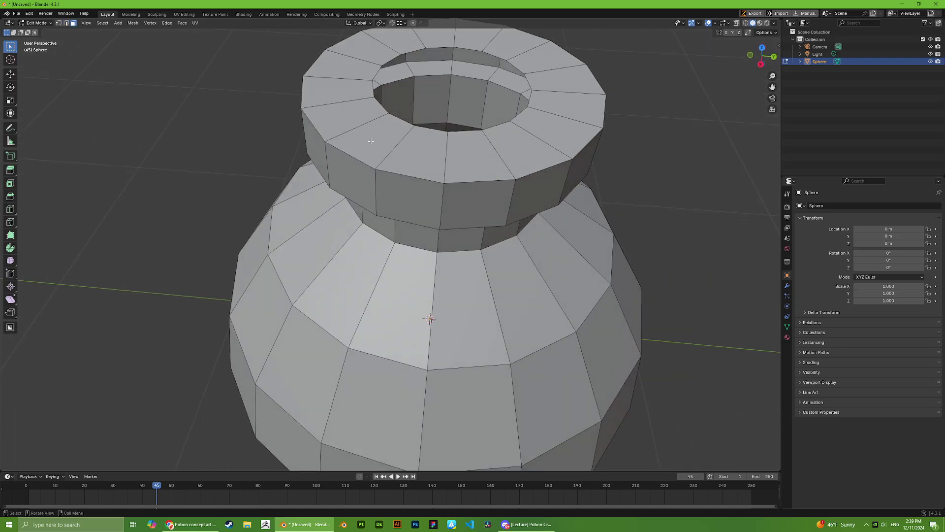
alt+click(358, 125)
key(x)
click(357, 125)
middle_drag(492, 186, 467, 181)
scroll(466, 181, down, 2)
key(Tab)
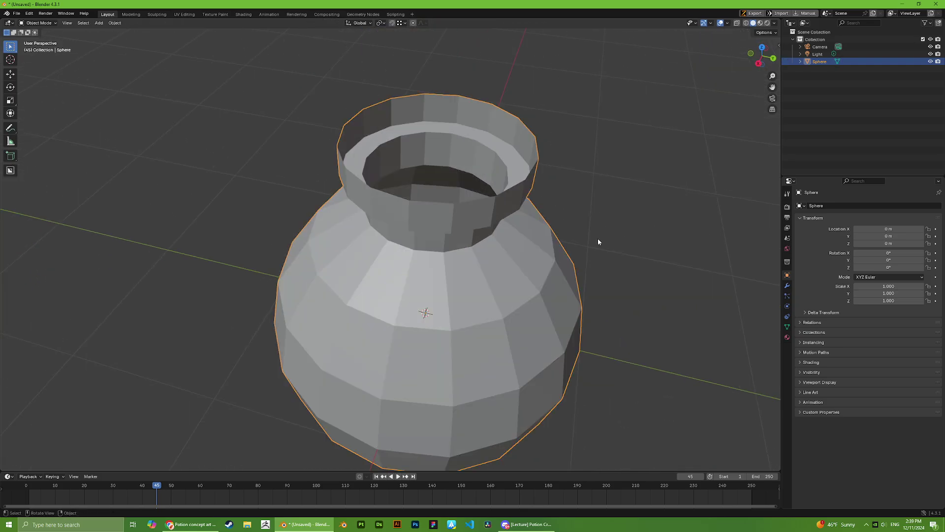
click(599, 239)
Step: Select the bottle and add a Solidify modifier to it
scroll(598, 242, down, 2)
middle_drag(596, 256, 468, 253)
key(alt+Tab)
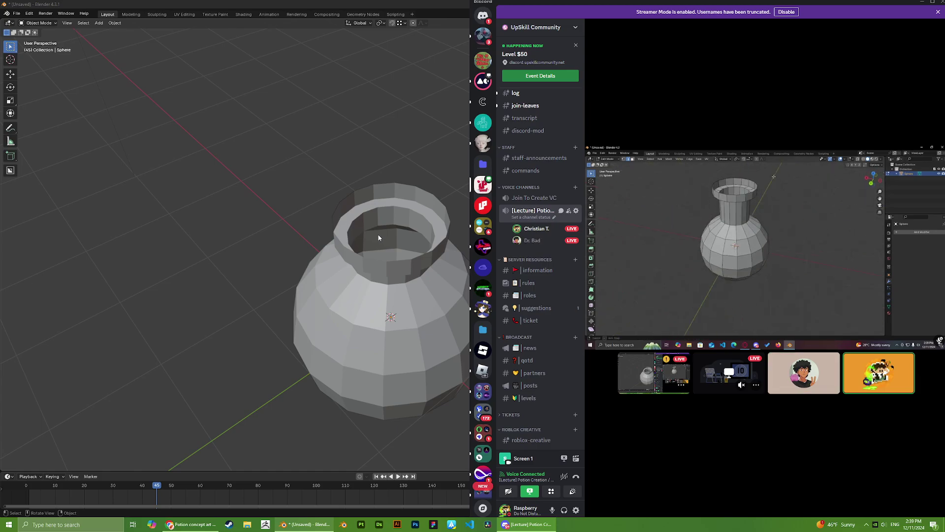
middle_drag(386, 209, 365, 247)
click(365, 247)
middle_drag(673, 321, 643, 296)
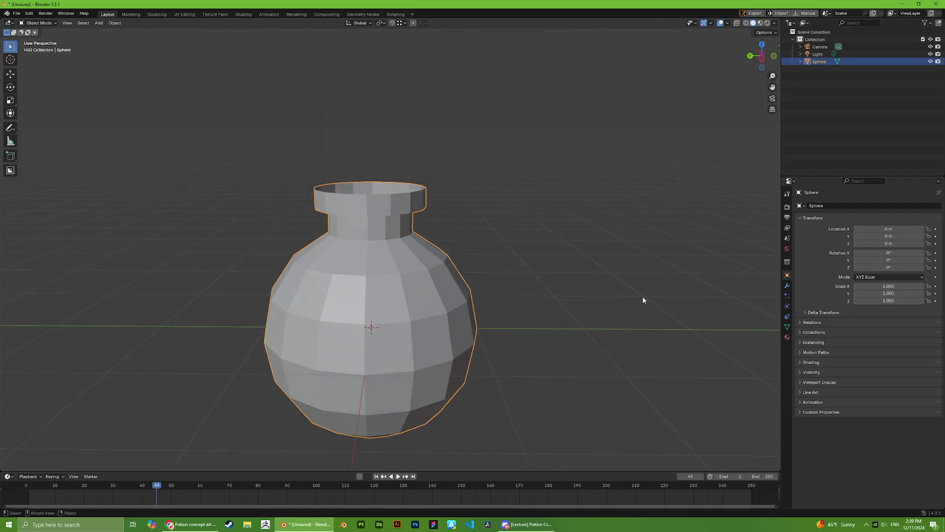
click(786, 285)
click(855, 205)
text(m)
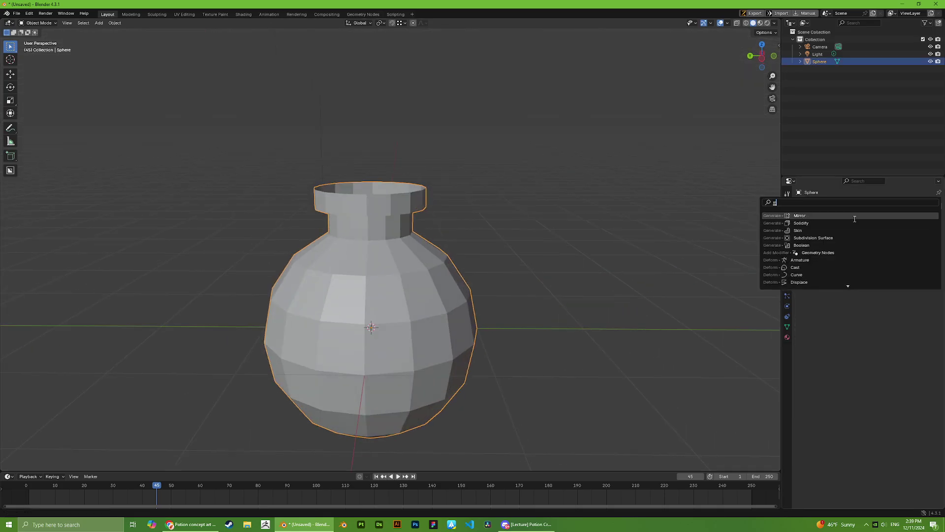
key(Down)
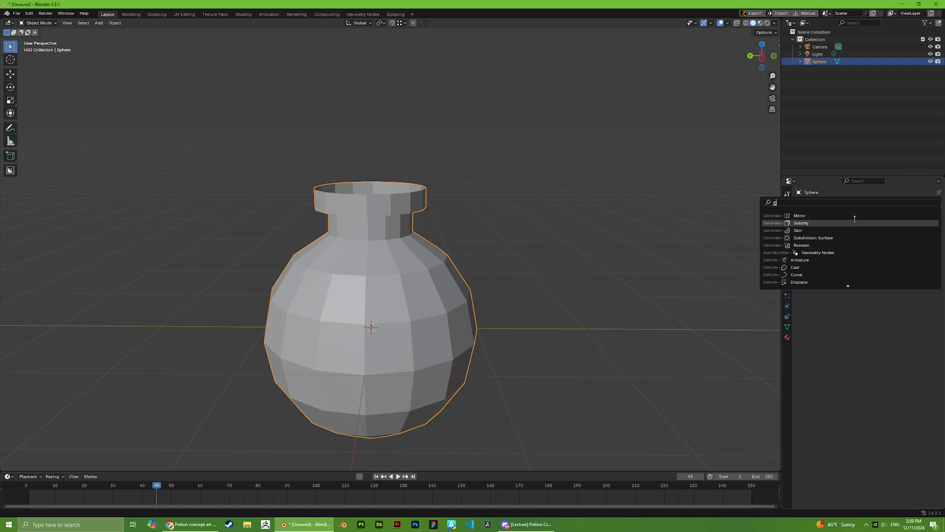
key(Return)
Step: Set the Solidify modifier's thickness to 0.09 m
key(alt+Tab)
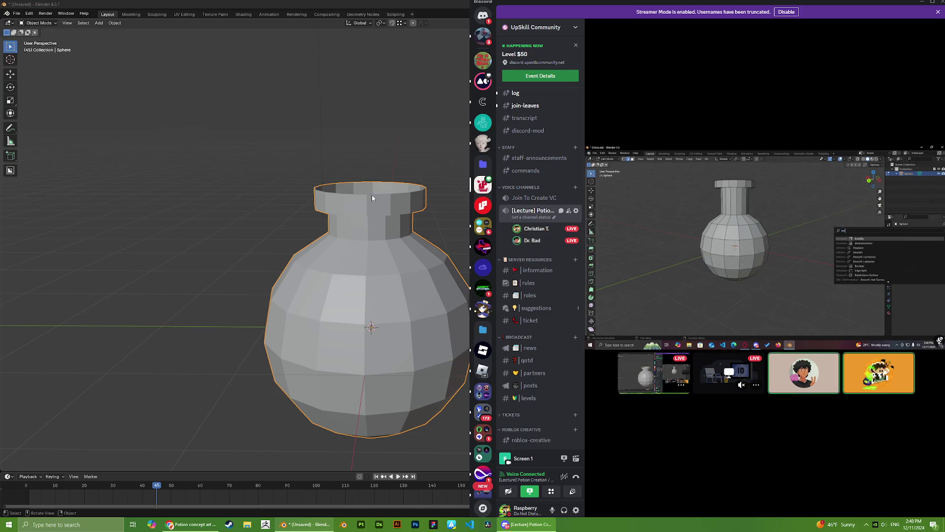
middle_drag(327, 249, 332, 299)
scroll(374, 290, up, 3)
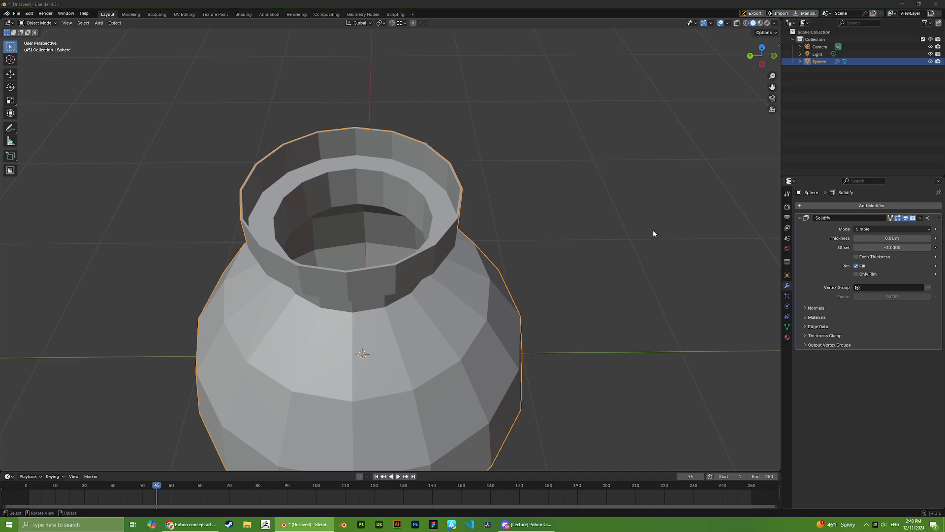
key(alt+Tab)
drag(873, 237, 891, 237)
Step: Enter Edit Mode on the bottle and slightly reduce the Solidify modifier's thickness
middle_drag(608, 212, 385, 160)
key(Tab)
scroll(383, 157, up, 2)
key(alt+Tab)
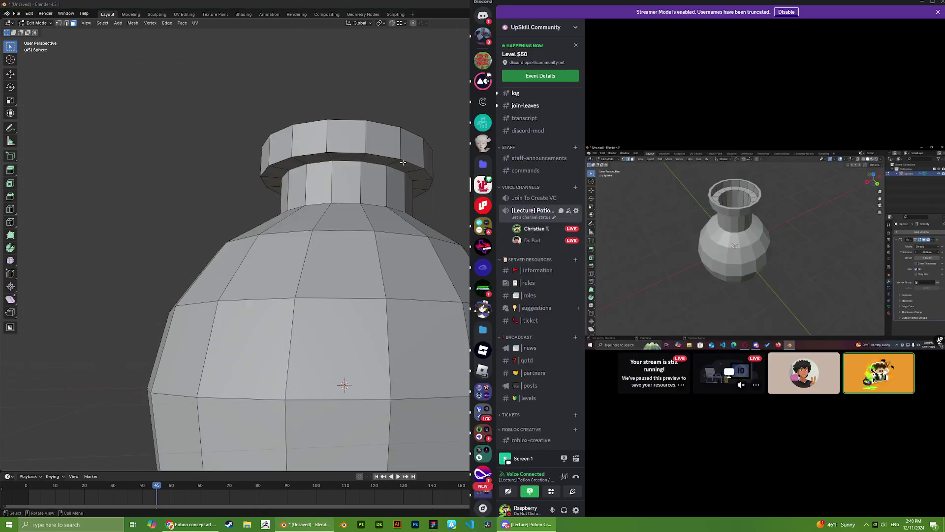
key(alt+Tab)
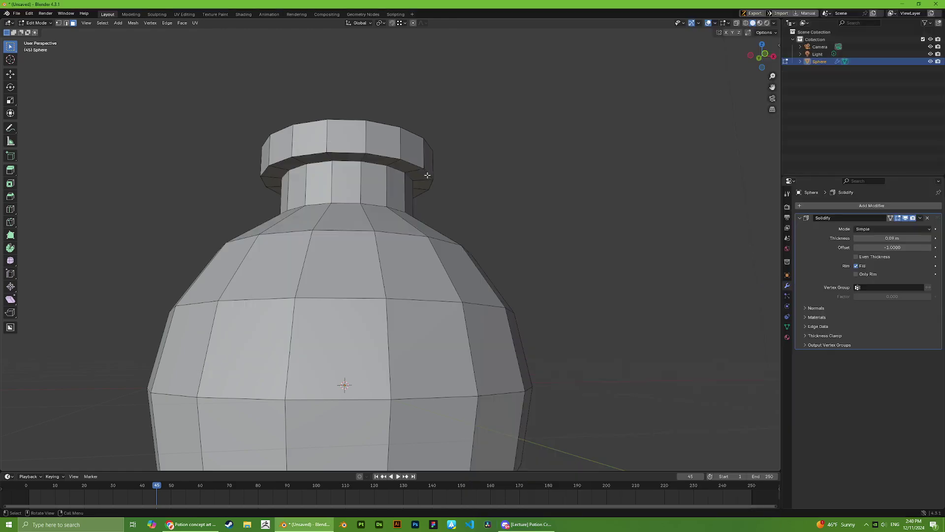
middle_drag(498, 172, 523, 256)
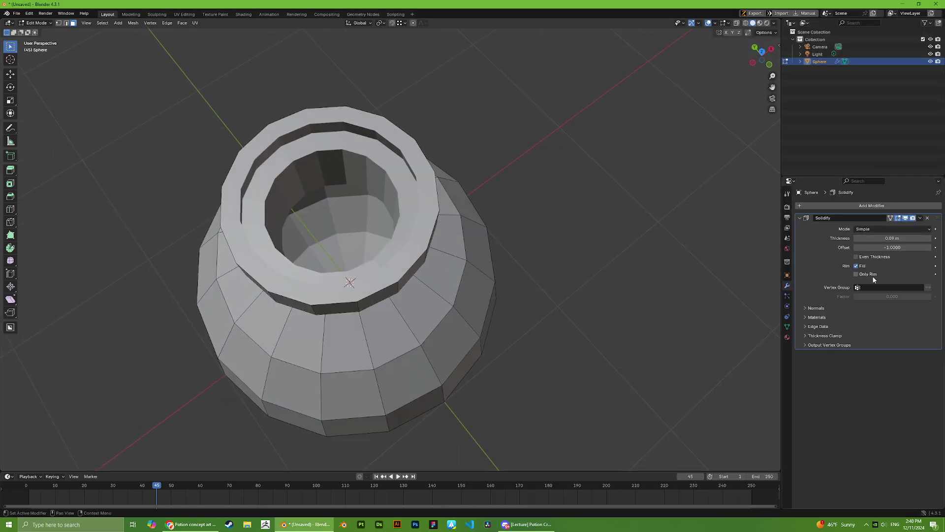
drag(859, 238, 853, 238)
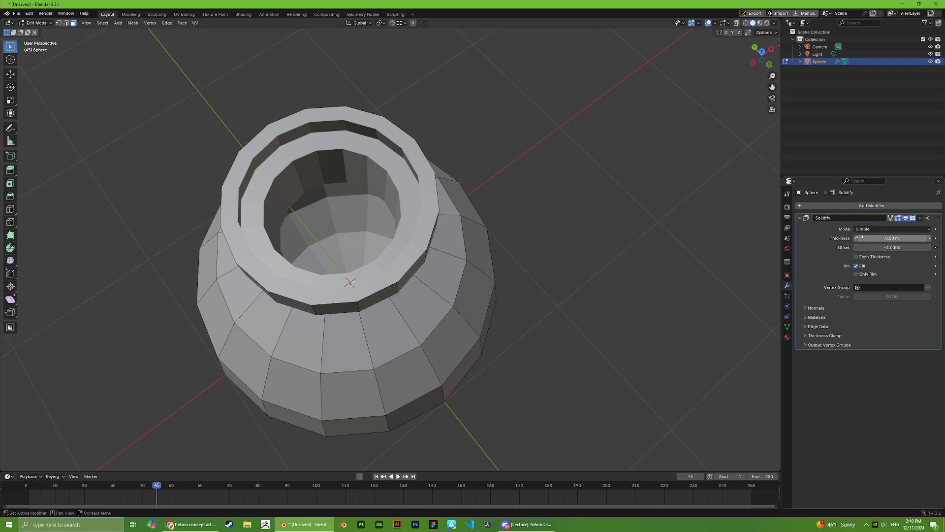
Step: Examine the thickened collar and neck from the side and above, comparing them with the lecture stream
middle_drag(456, 229, 436, 140)
key(alt+Tab)
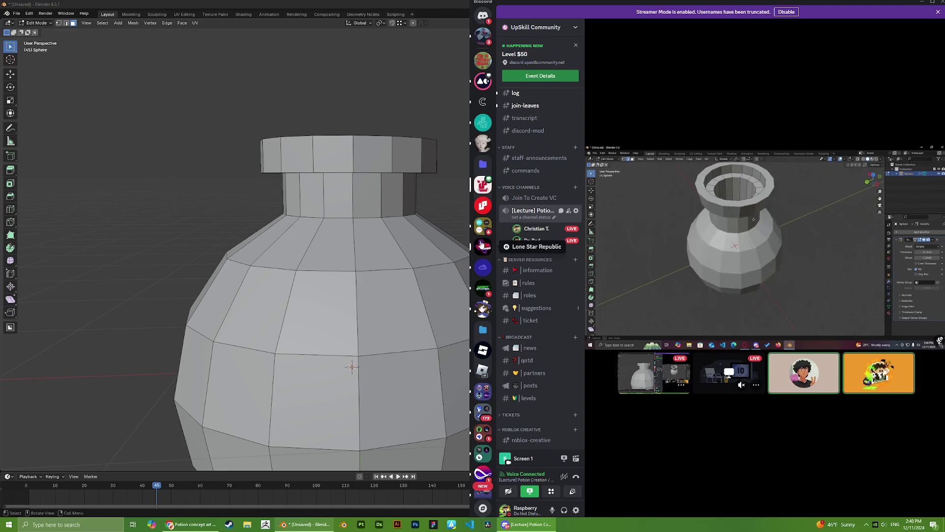
key(alt+Tab)
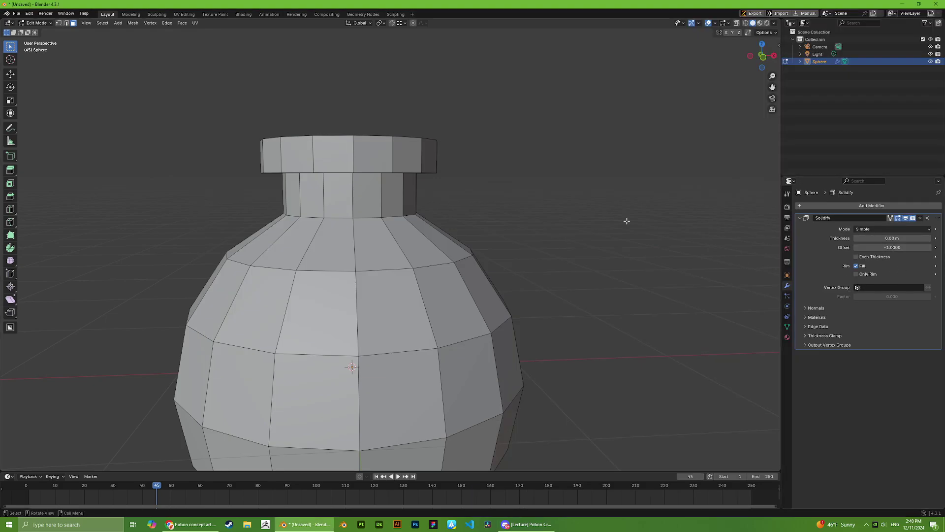
middle_drag(625, 220, 570, 257)
key(alt+Tab)
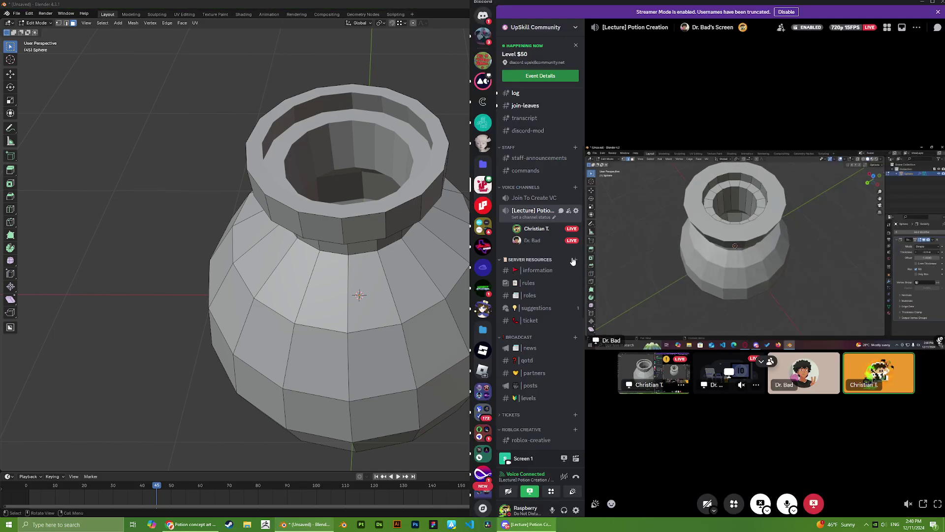
key(alt+Tab)
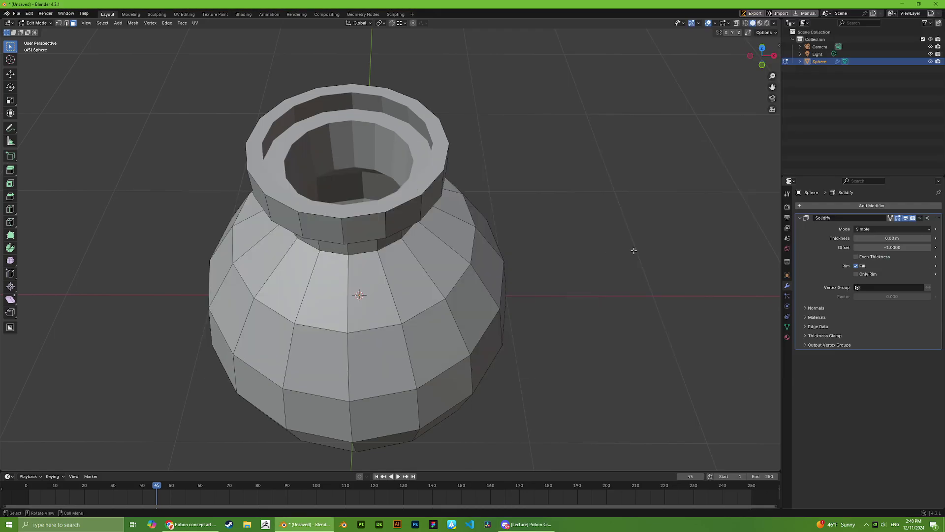
key(alt+Tab)
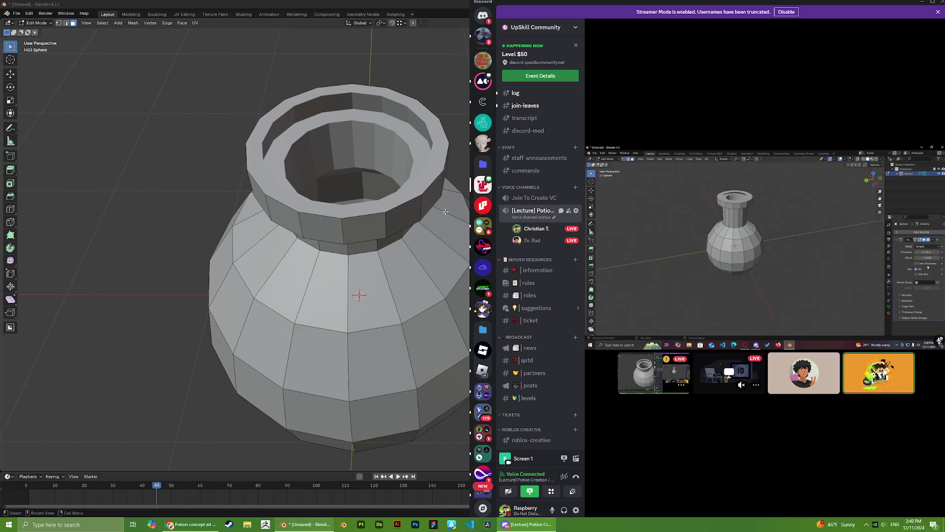
scroll(445, 212, down, 2)
key(alt+Tab)
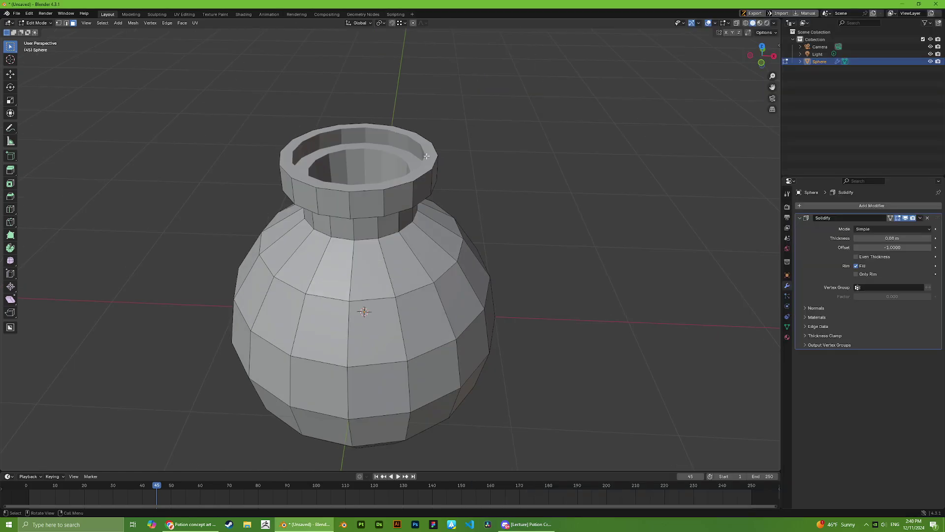
Step: Set the Solidify modifier's thickness to 0.04 m and check it against the lecture stream
middle_drag(426, 156, 428, 212)
scroll(428, 212, up, 2)
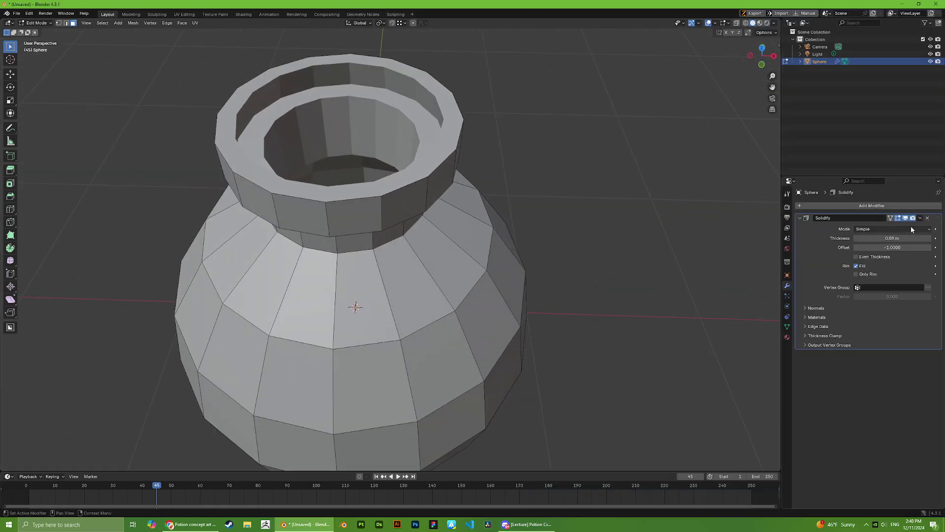
mouse_move(892, 238)
mouse_down()
mouse_move(881, 238)
mouse_move(892, 238)
mouse_up()
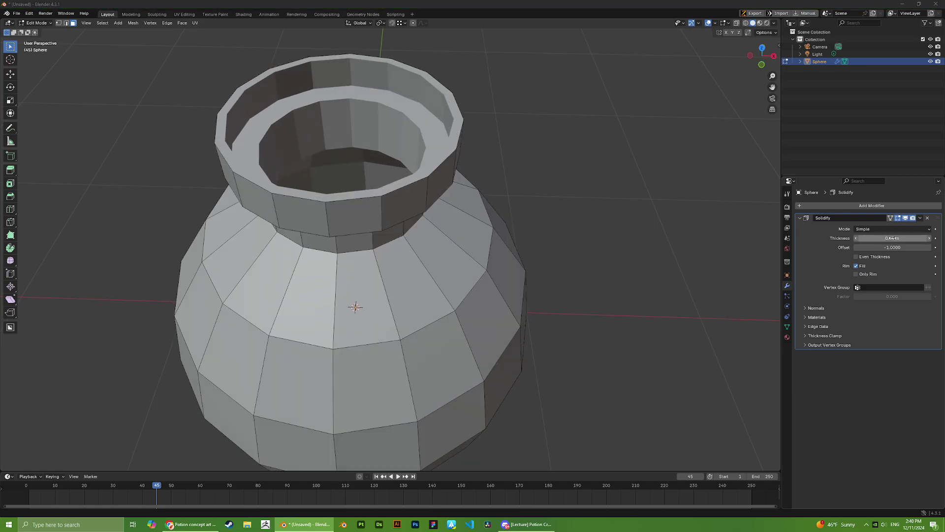
key(alt+Tab)
key(alt+Tab)
Step: Delete the flat ring of faces joining the neck to the collar and select the detached collar wall
mouse_move(385, 148)
middle_down()
mouse_move(385, 102)
mouse_move(398, 140)
mouse_move(374, 128)
mouse_move(405, 152)
mouse_move(410, 207)
mouse_move(414, 170)
mouse_move(385, 148)
middle_up()
alt+click(369, 114)
key(x)
click(375, 128)
key(l)
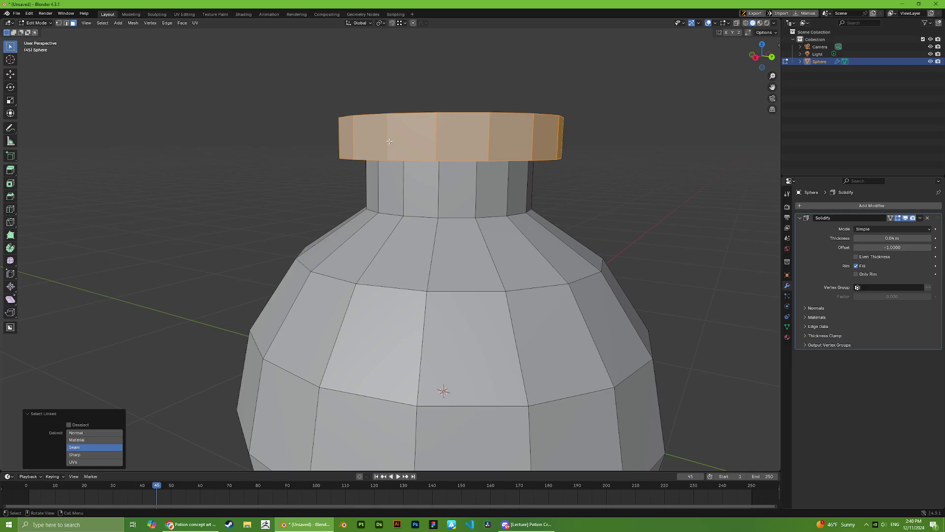
Step: Separate the selected collar wall into its own object and return to Object Mode with nothing selected
key(p)
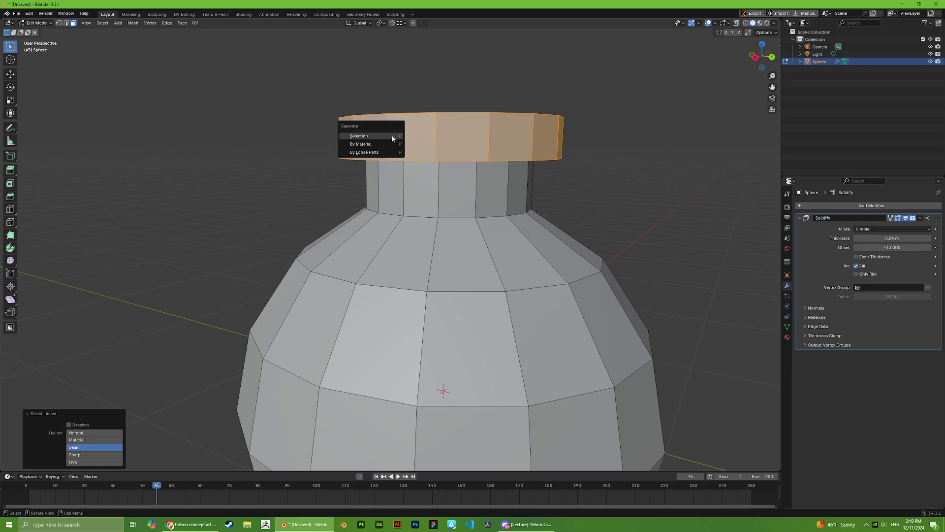
click(392, 137)
key(Tab)
click(582, 74)
scroll(513, 165, down, 4)
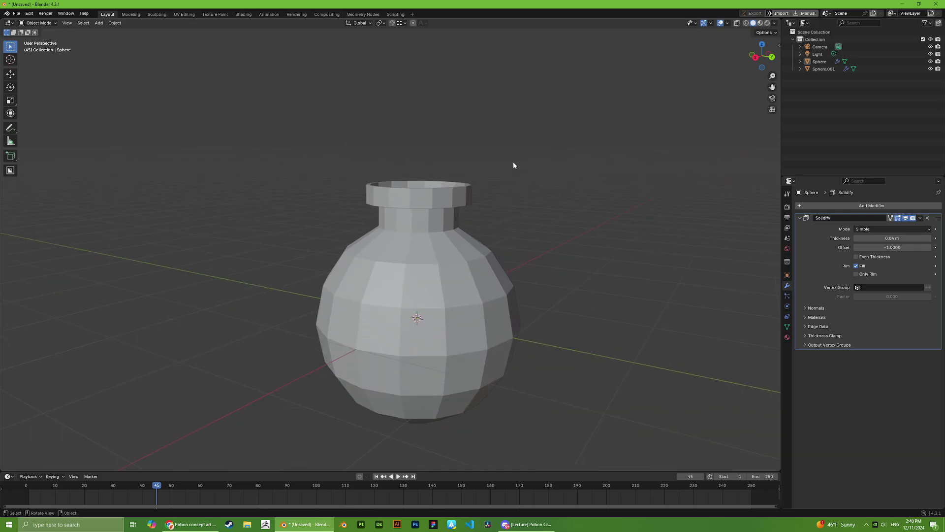
Step: Enter Edit Mode on the separated collar and fill its open edge loops with faces
click(419, 190)
click(480, 303)
click(439, 204)
middle_drag(439, 205, 514, 249)
scroll(424, 198, up, 3)
key(Tab)
key(2)
alt+click(438, 178)
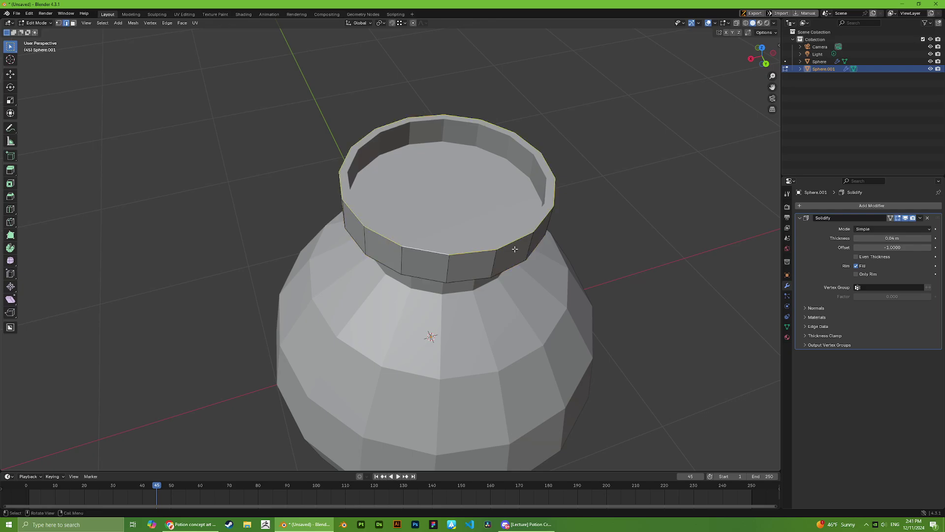
key(f)
Step: Remove the Solidify modifier from the collar object and leave Edit Mode
click(928, 217)
key(Tab)
middle_drag(549, 295, 549, 209)
click(548, 209)
Step: Inset the collar's top and bottom cap faces and delete the centre faces to open the ring
click(436, 143)
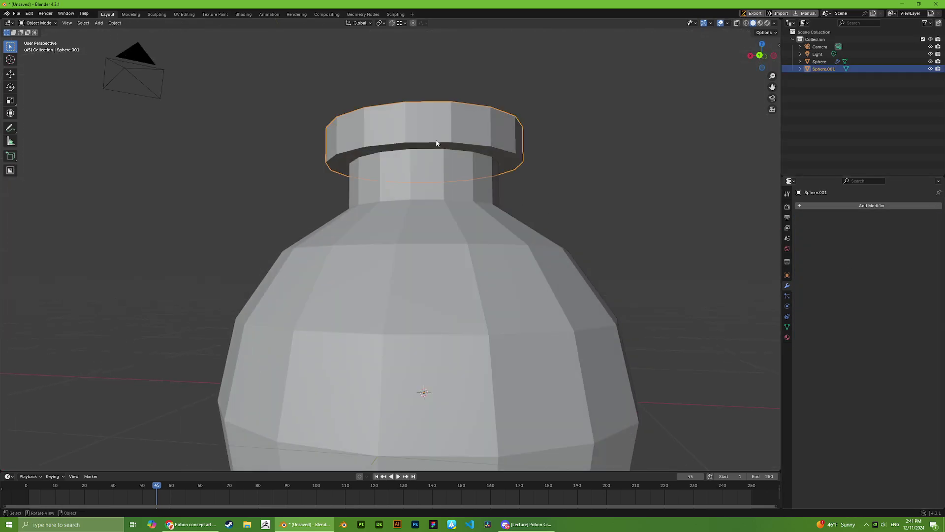
key(Tab)
key(3)
mouse_move(436, 142)
middle_down()
mouse_move(433, 163)
mouse_move(430, 133)
middle_up()
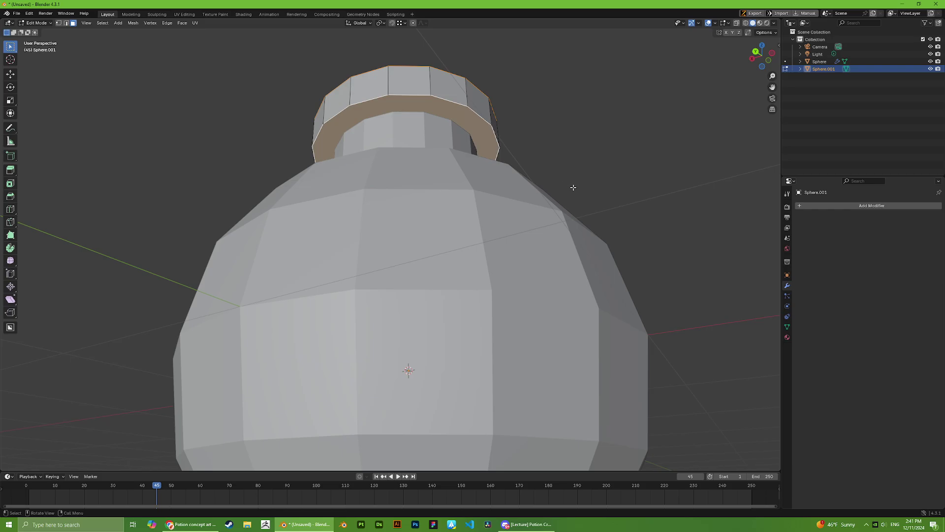
key(x)
click(534, 183)
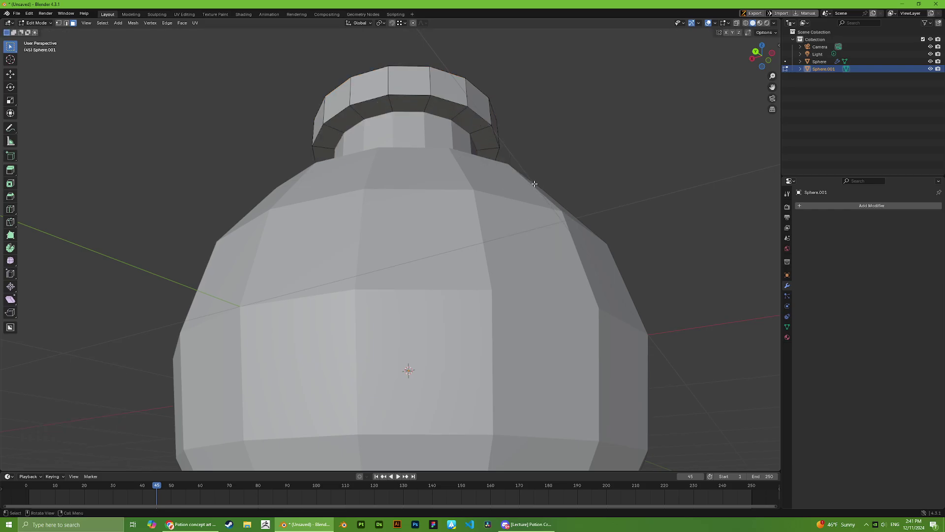
Step: Scale the collar's top and bottom inner edge loops to about 0.895 and bridge them into an inner wall
middle_drag(535, 184, 512, 267)
key(Tab)
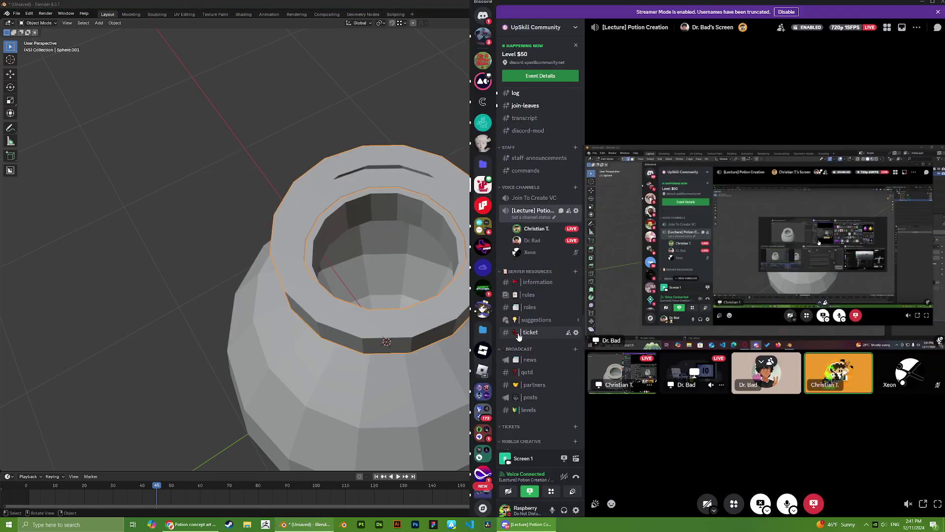
key(alt+Tab)
middle_drag(435, 368, 394, 209)
key(Tab)
alt+shift+click(330, 188)
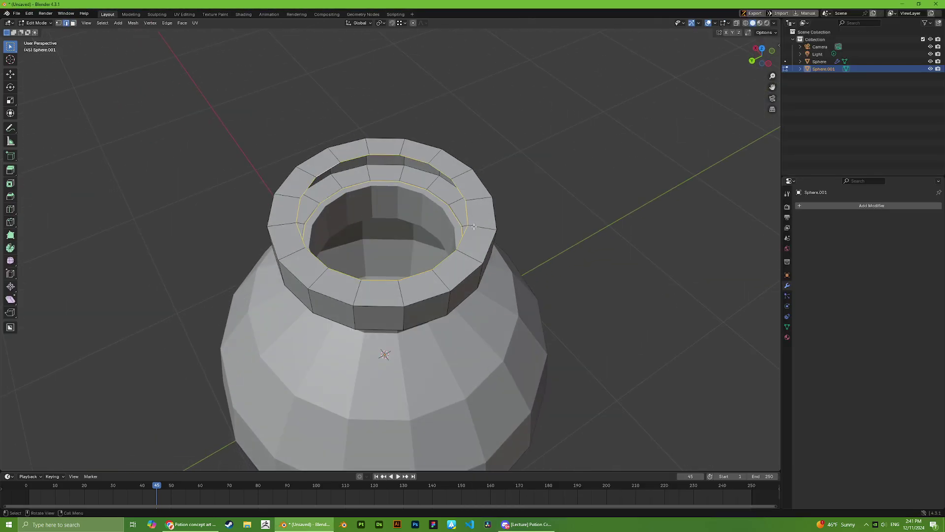
key(s)
click(524, 235)
key(ctrl+e)
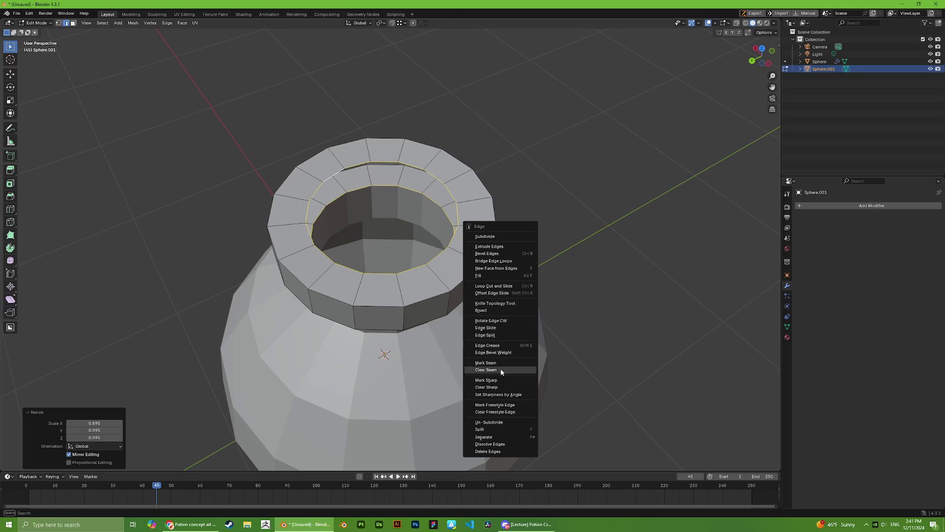
click(497, 260)
middle_drag(560, 229, 536, 175)
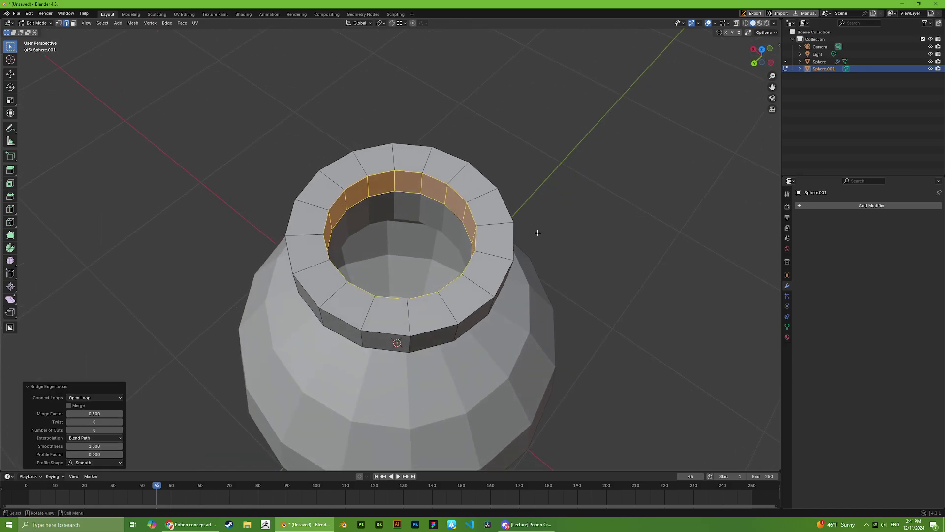
Step: Try to narrow the collar's inner wall by scaling it to about 0.939
key(s)
click(548, 253)
middle_drag(549, 254, 547, 236)
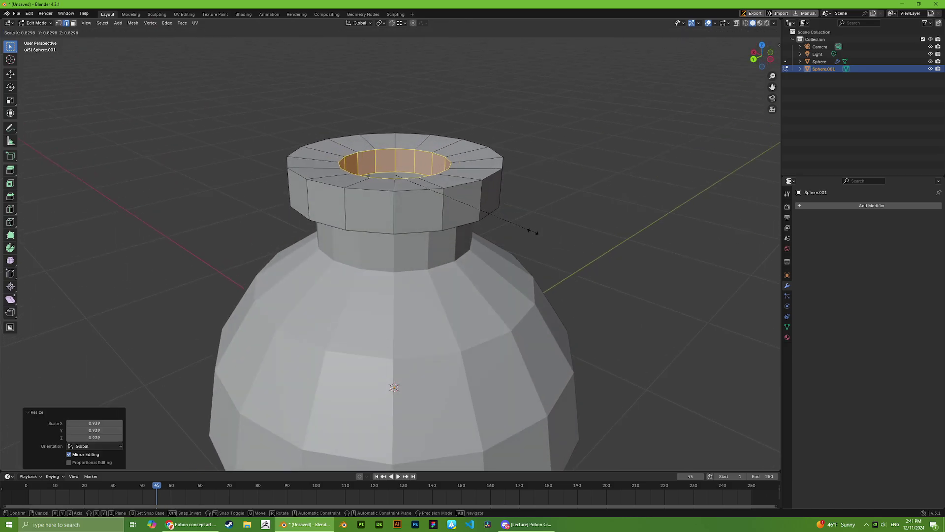
Step: Try moving the bottle body down along the Z axis away from the collar
key(Tab)
click(429, 276)
middle_drag(429, 276, 409, 231)
key(g)
key(z)
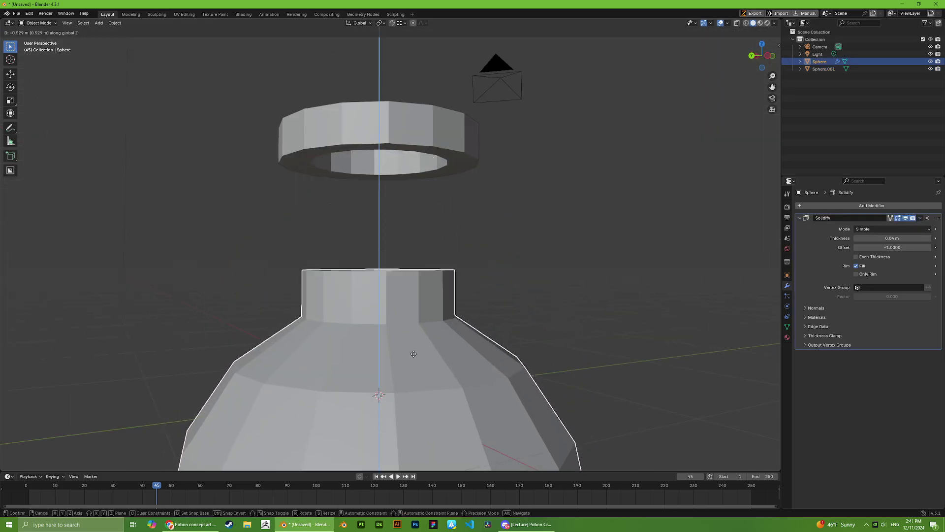
click(407, 305)
Step: Examine the collar's outer wall and underside, comparing them with the lecture stream
scroll(407, 305, up, 1)
middle_drag(421, 312, 433, 192)
click(429, 190)
key(Tab)
key(alt+Tab)
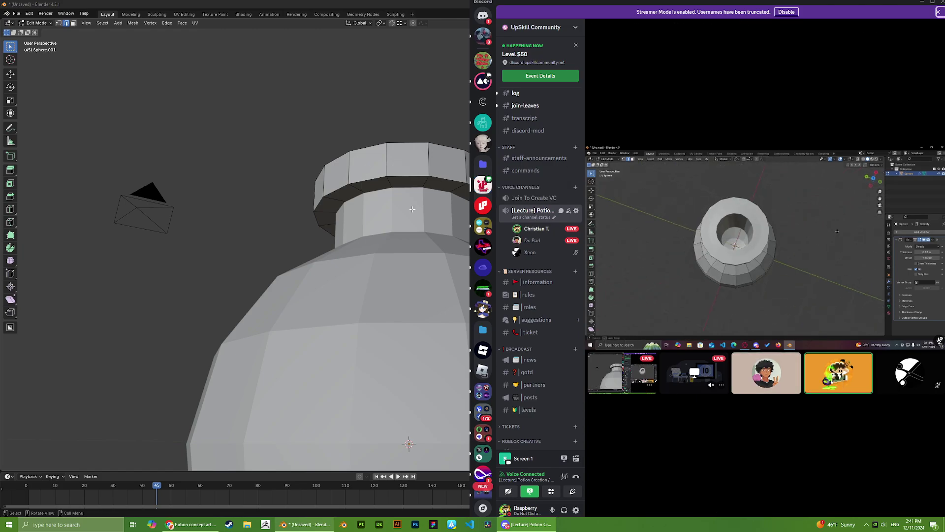
middle_drag(395, 163, 277, 162)
key(Tab)
key(alt+Tab)
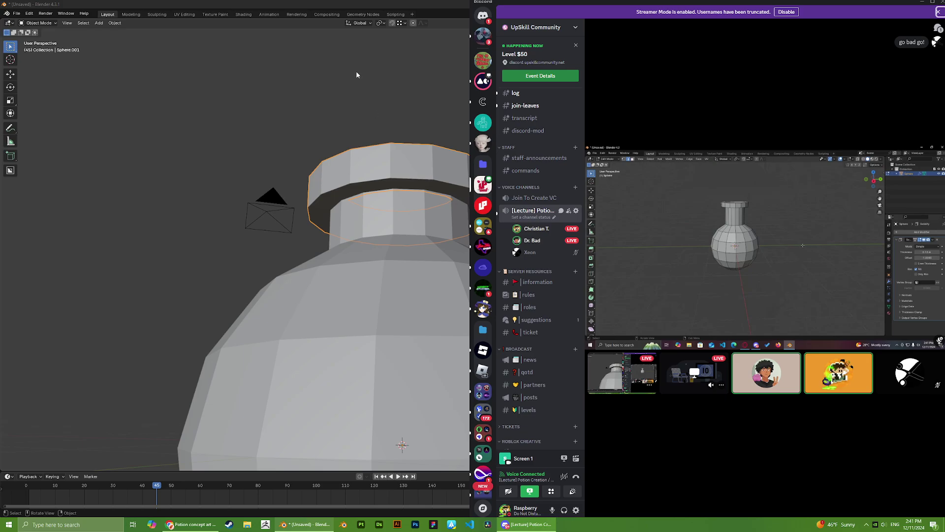
key(alt+Tab)
key(alt+Tab)
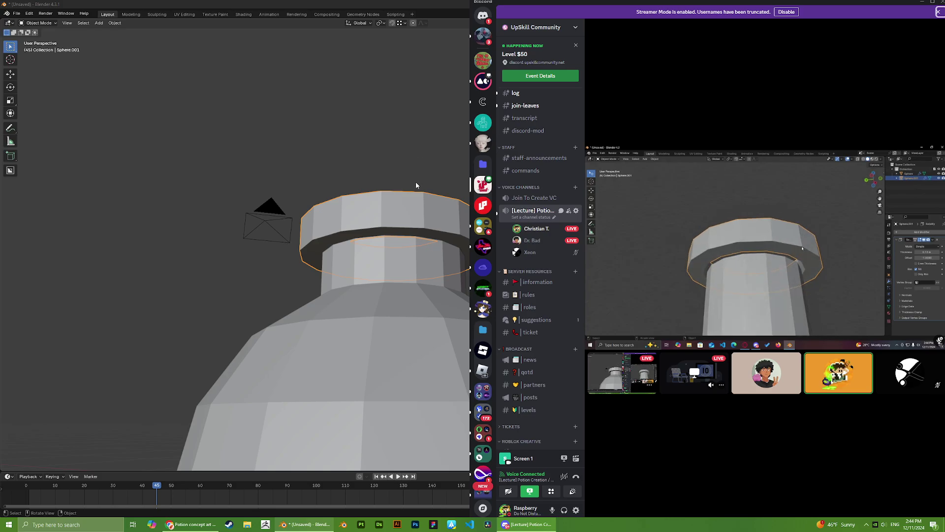
Step: Examine the collar's opening from above against the lecture stream, checking how the neck meets its inner wall
key(super+Up)
middle_drag(415, 183, 433, 211)
key(alt+Tab)
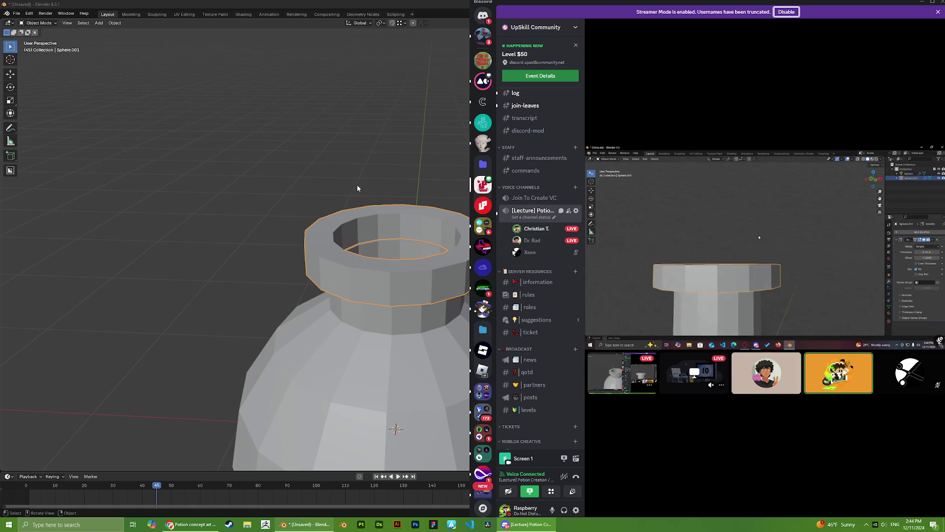
key(super+Up)
middle_drag(356, 185, 422, 211)
scroll(422, 215, up, 4)
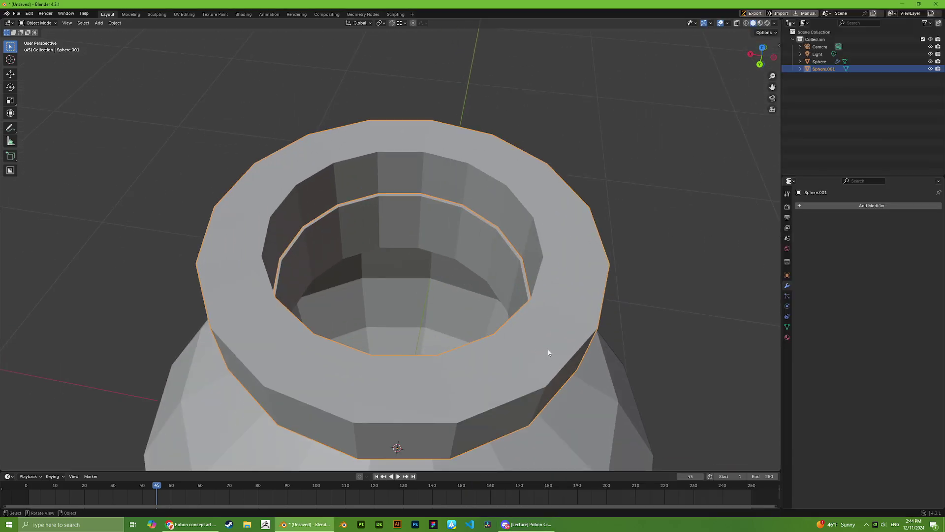
scroll(548, 349, down, 4)
Step: Select the bottle body's entire mesh and try to fatten it with Shrink/Fatten
click(505, 353)
middle_drag(504, 353, 512, 296)
key(Tab)
key(a)
key(alt+s)
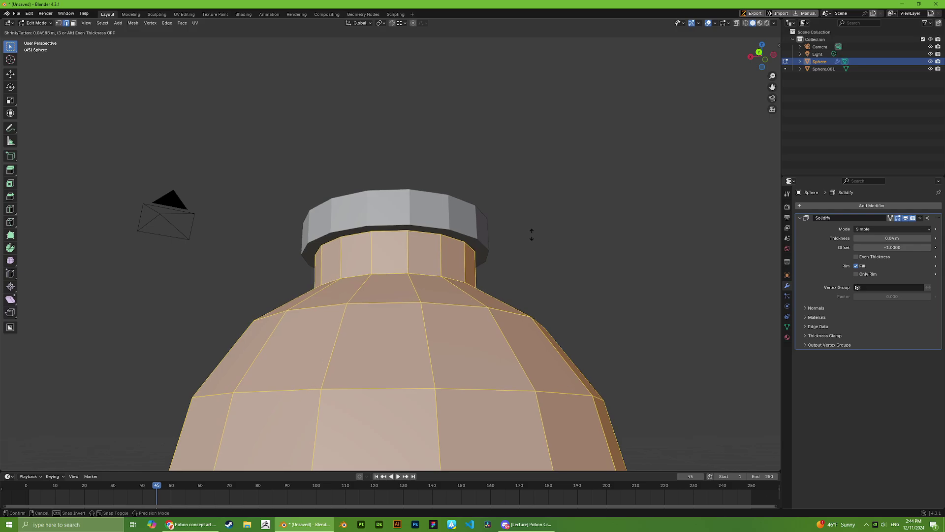
key(Escape)
key(Tab)
Step: Examine the bottle body in Edit Mode beside the collar and compare their proportions with the lecture stream
key(super+Down)
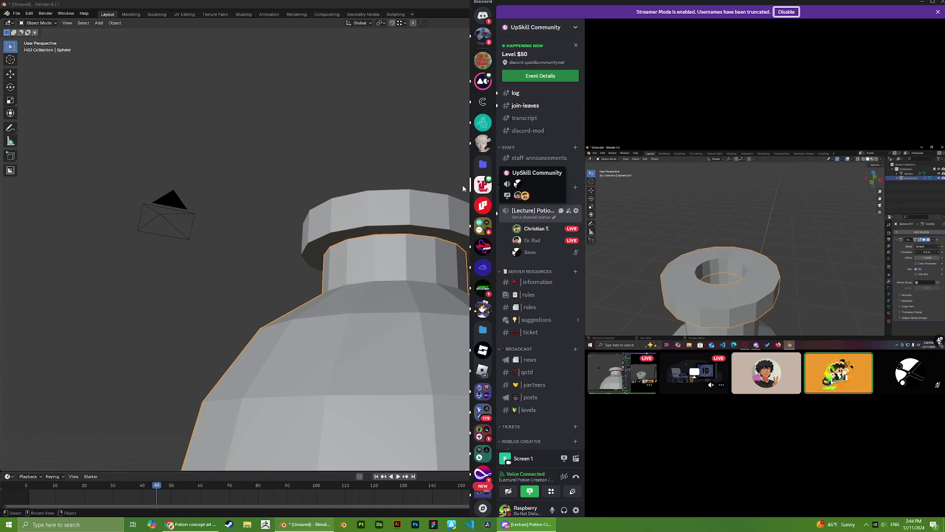
key(super+Up)
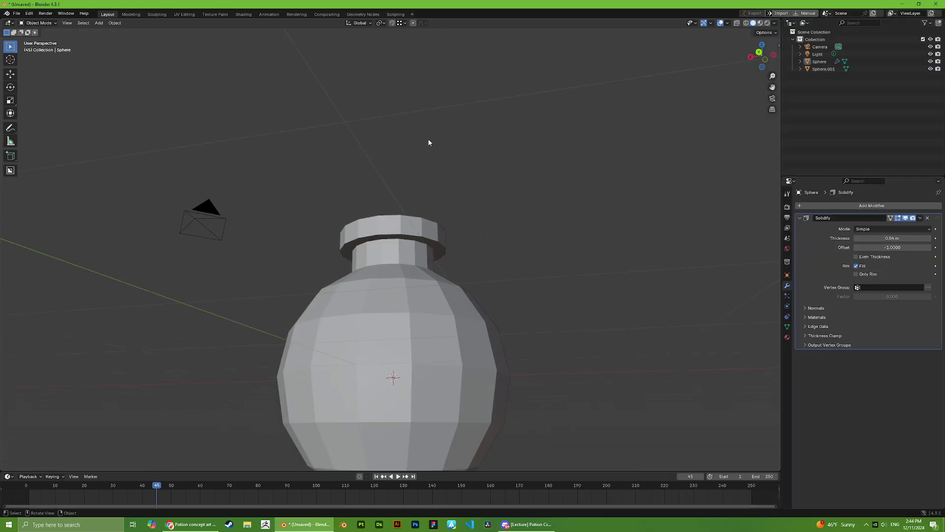
click(389, 344)
key(Tab)
middle_drag(411, 143, 412, 168)
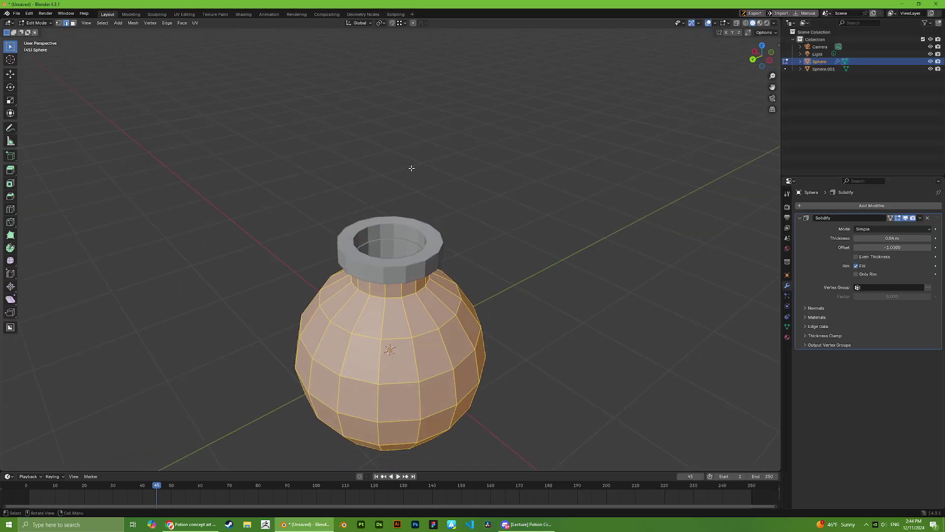
scroll(412, 169, up, 4)
middle_drag(389, 207, 389, 158)
scroll(424, 207, down, 3)
key(alt+Tab)
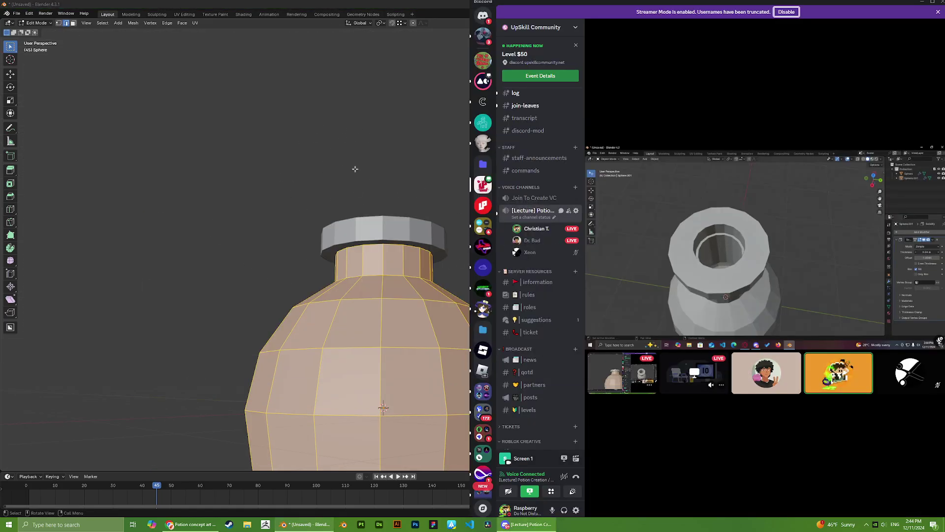
key(alt+Tab)
Step: Inspect the collar's opening and underside in Object Mode for how the neck lines up, and select the bottle body
middle_drag(429, 143, 488, 200)
key(Tab)
click(488, 201)
scroll(486, 199, up, 3)
drag(457, 213, 458, 239)
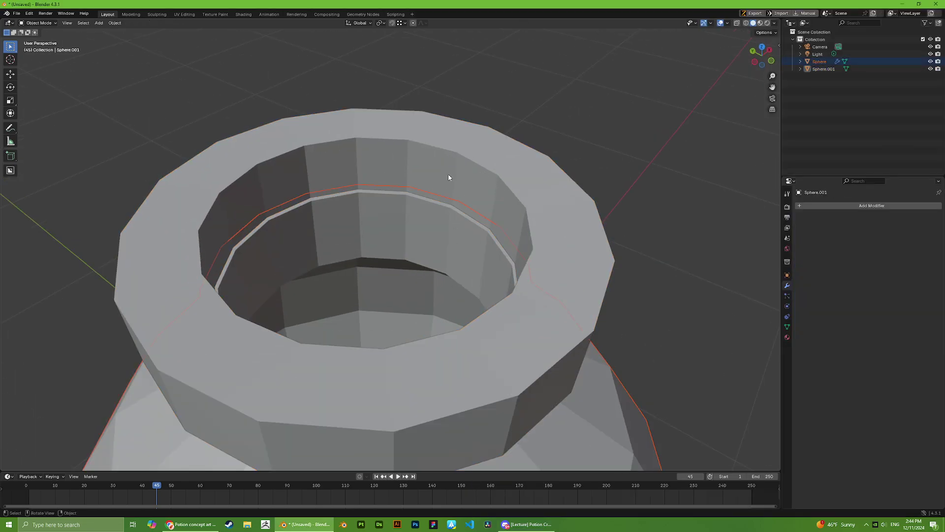
click(449, 175)
click(453, 167)
click(453, 167)
middle_drag(453, 167, 374, 215)
click(458, 223)
scroll(459, 220, down, 3)
scroll(373, 215, up, 3)
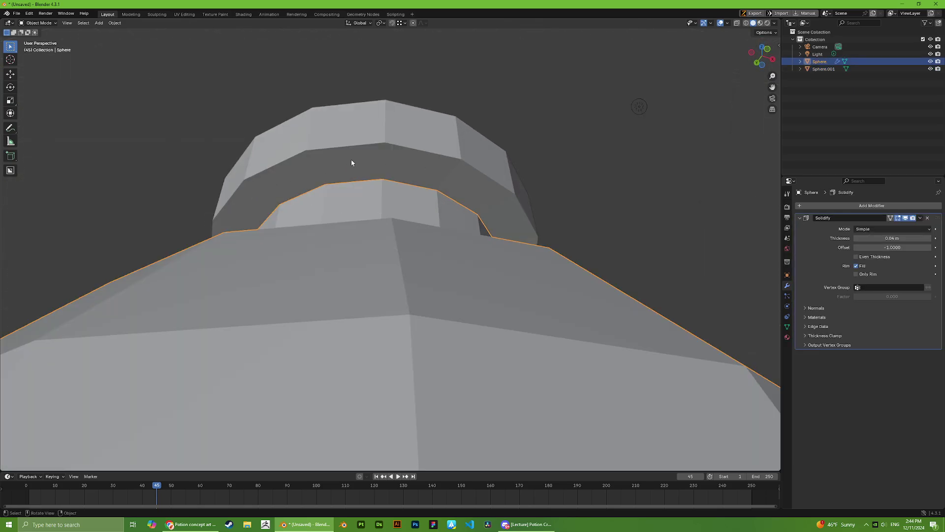
scroll(357, 177, down, 3)
middle_drag(358, 177, 409, 213)
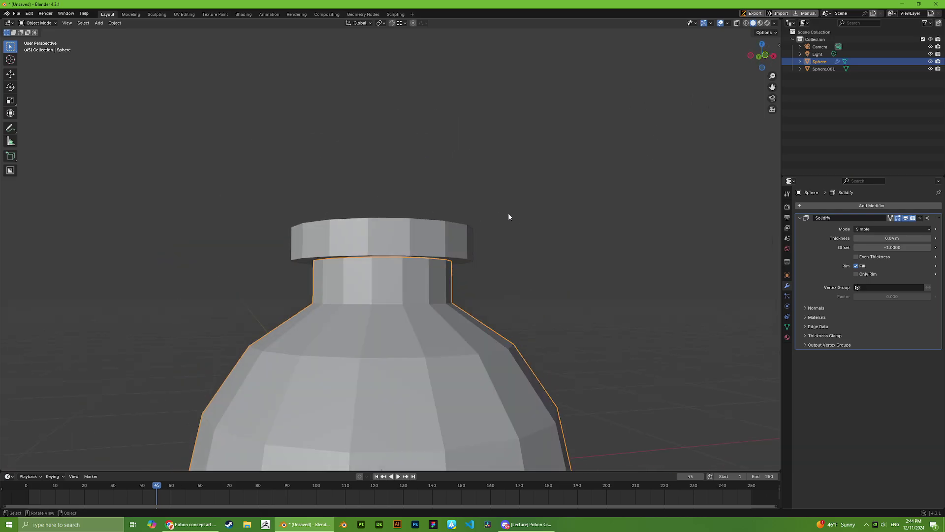
Step: Fatten the bottle body's whole mesh outward by about 0.0574 m with Shrink/Fatten and leave Edit Mode
key(Tab)
key(alt+s)
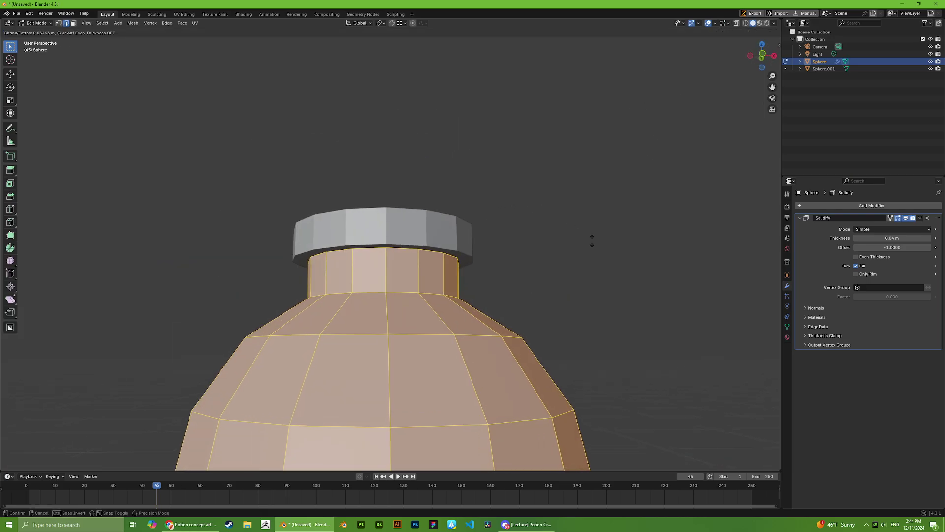
click(541, 250)
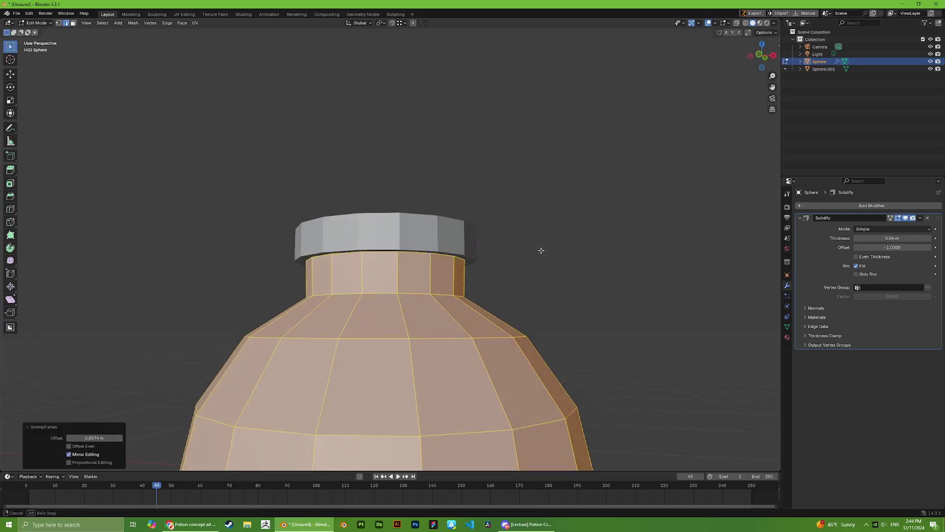
middle_drag(541, 249, 512, 276)
key(Tab)
Step: Inspect the joint between collar and widened neck up close, including in wireframe, and reselect the bottle body in solid shading
scroll(495, 241, up, 4)
middle_drag(495, 242, 410, 226)
click(410, 227)
key(g)
key(Escape)
middle_drag(352, 177, 323, 173)
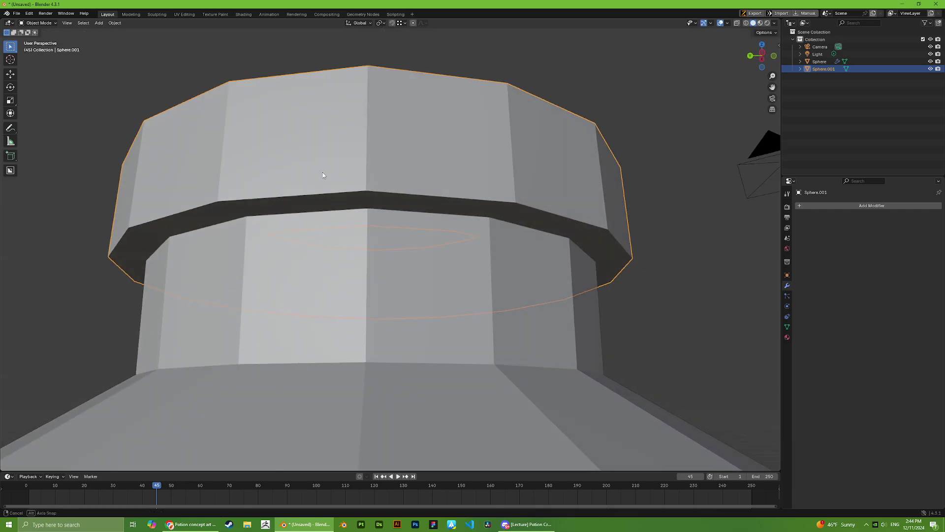
key(shift+z)
mouse_move(474, 181)
middle_down()
mouse_move(401, 184)
mouse_move(414, 187)
middle_up()
click(754, 22)
click(438, 285)
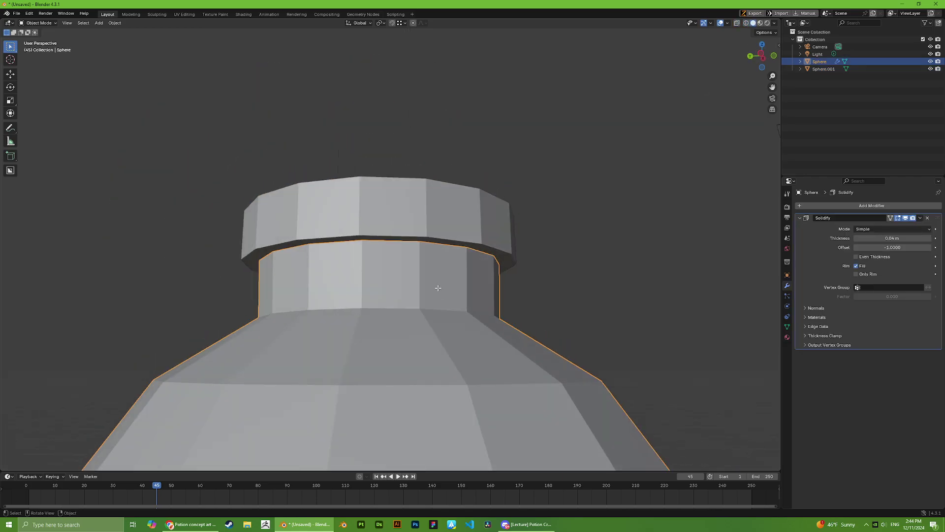
Step: Try to adjust the bottle body's mesh further with Shrink/Fatten
key(Tab)
key(alt+s)
click(576, 255)
scroll(566, 237, down, 3)
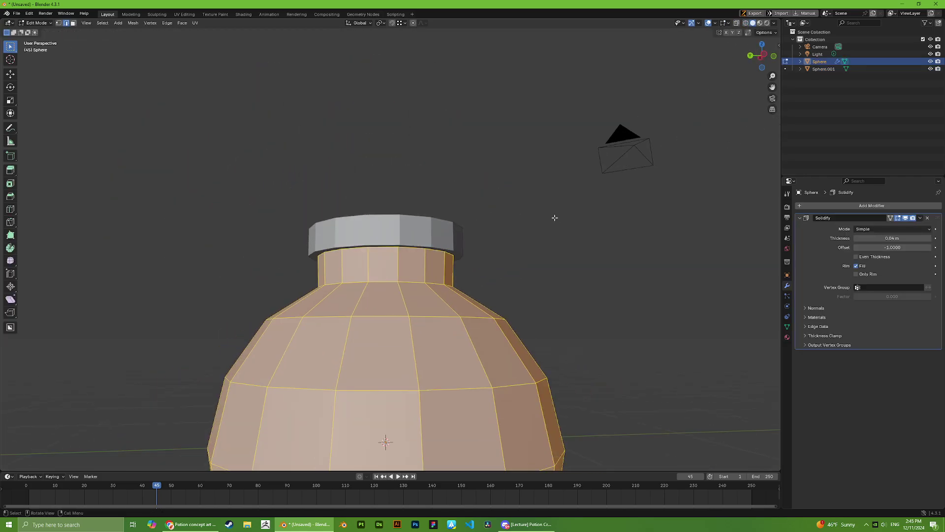
Step: Clear the mesh selection, return to Object Mode and compare the whole bottle with the lecture stream
key(alt+Tab)
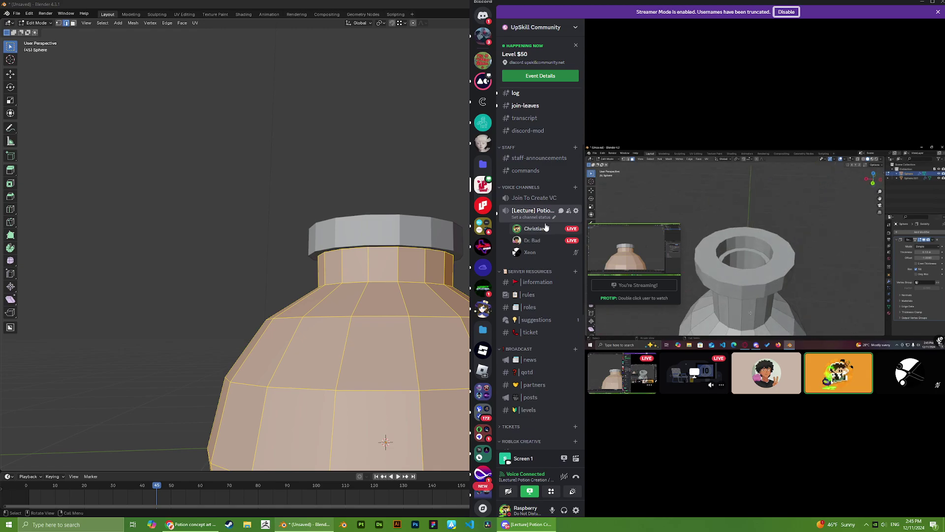
click(378, 156)
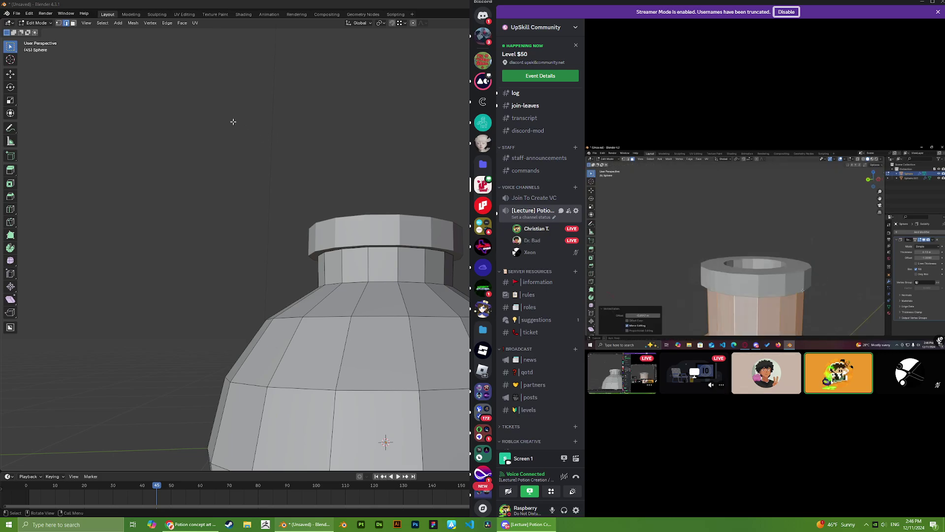
click(394, 197)
key(alt+Tab)
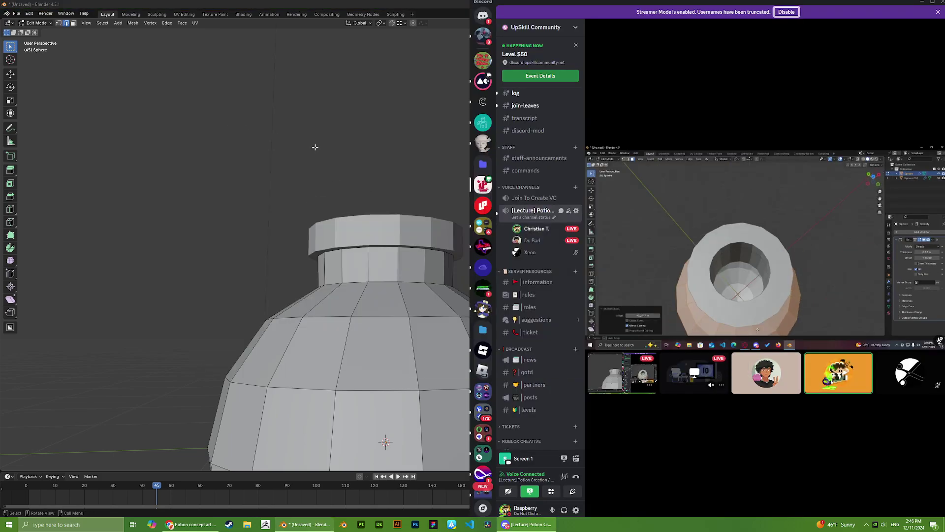
middle_drag(316, 146, 283, 173)
key(Tab)
scroll(430, 265, down, 7)
scroll(344, 256, up, 3)
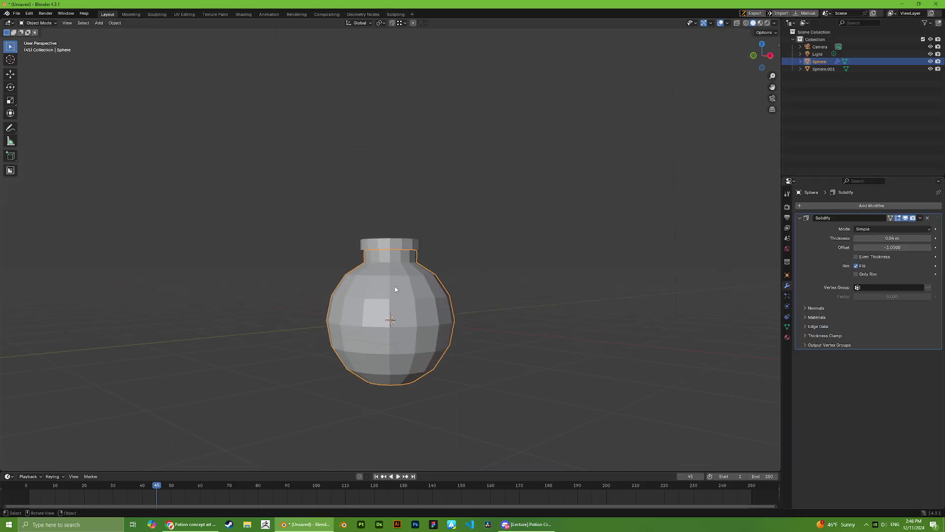
middle_drag(344, 255, 412, 267)
key(alt+Tab)
key(alt+Tab)
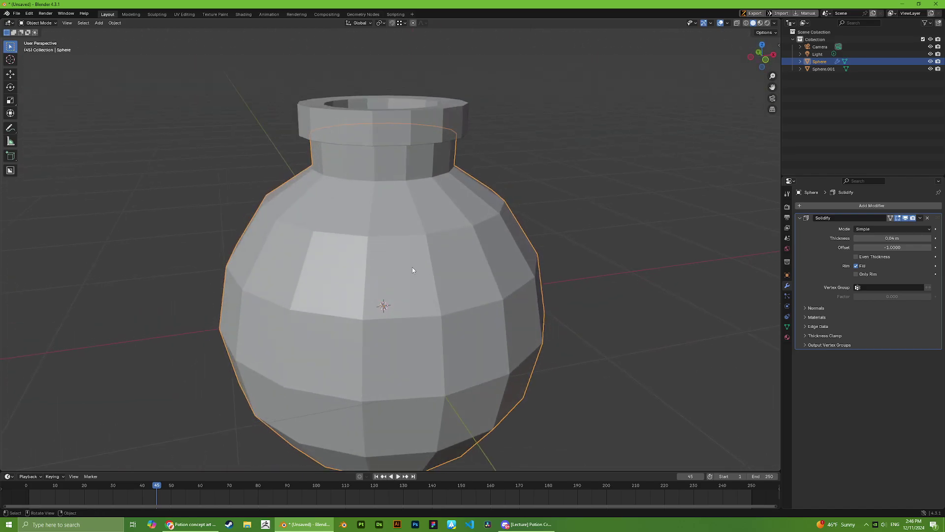
Step: Select the bottle body and collar together, apply Shade Smooth to both, and clear the selection
scroll(412, 267, down, 6)
scroll(408, 235, up, 3)
middle_drag(413, 231, 257, 227)
click(397, 185)
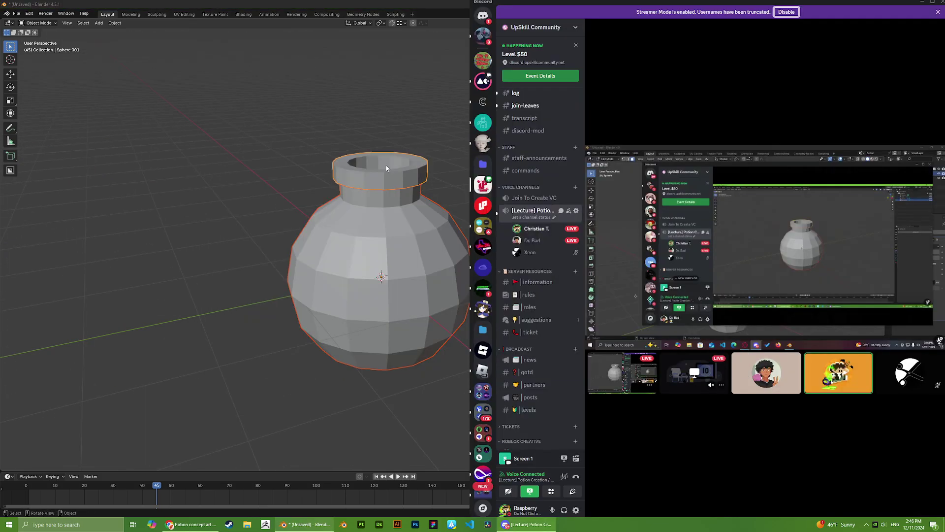
right_click(364, 231)
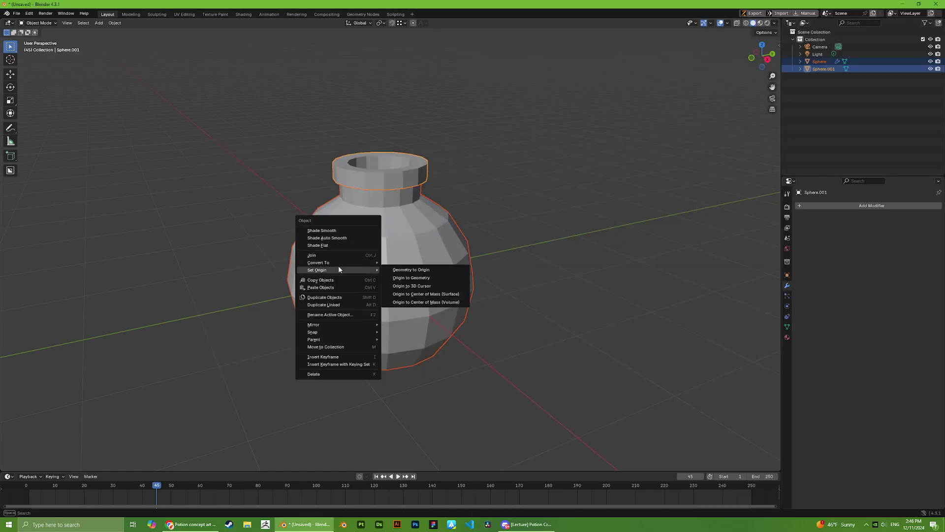
click(319, 231)
middle_drag(317, 229, 346, 143)
key(alt+a)
scroll(400, 172, up, 1)
Step: Compare the smooth-shaded bottle with the lecture stream while reselecting the collar and bottle body
key(alt+Tab)
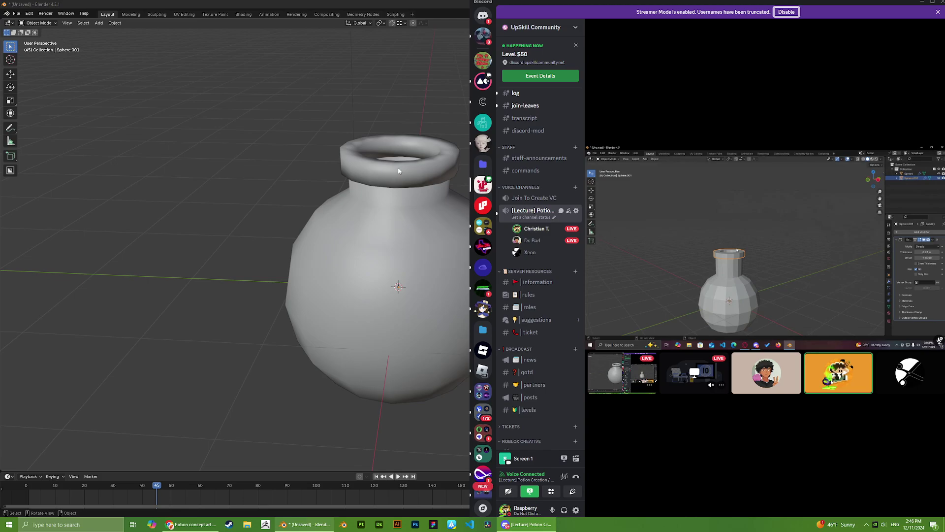
click(120, 141)
click(400, 181)
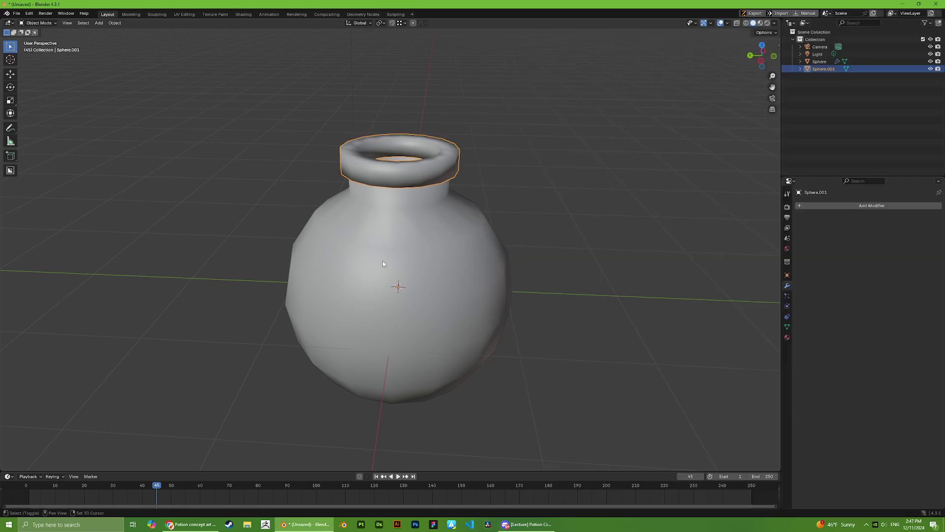
shift+click(383, 261)
right_click(131, 160)
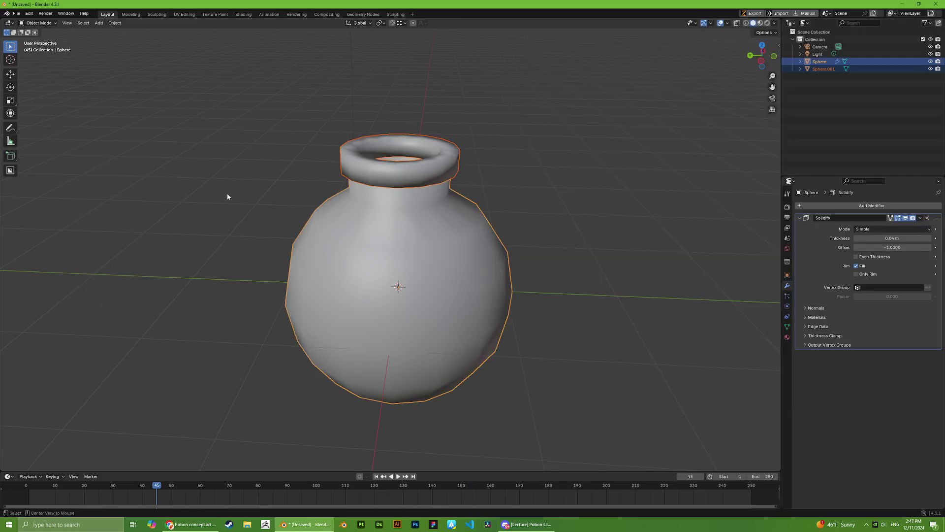
key(alt+Tab)
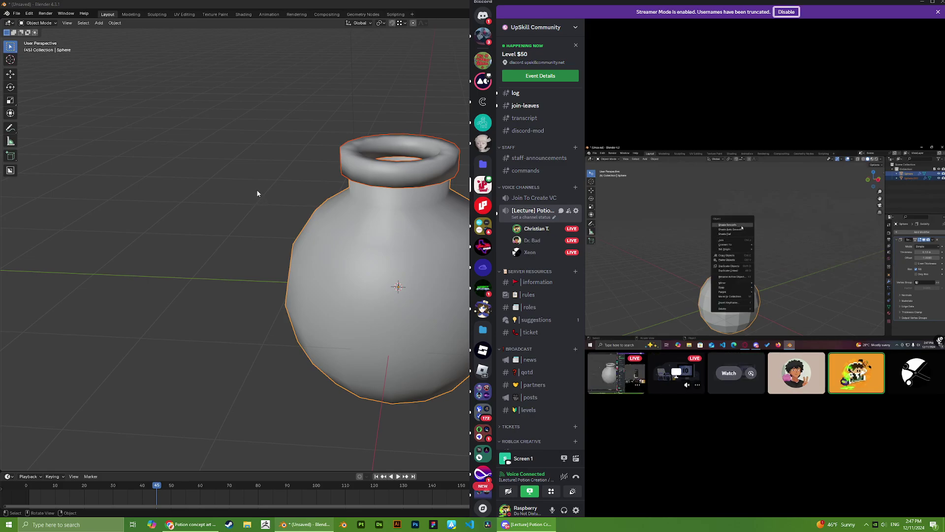
Step: Select only the collar and examine its smooth shading and edges from above and below
click(387, 159)
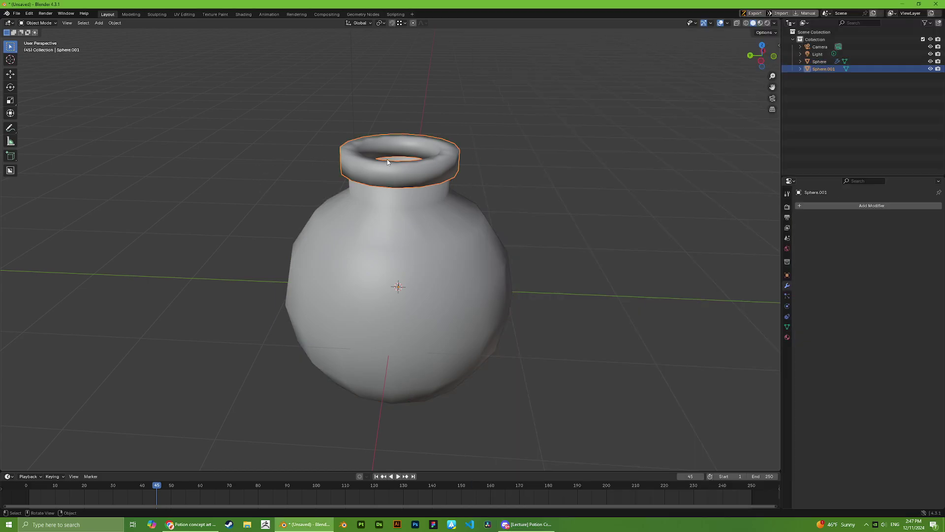
middle_drag(387, 158, 423, 134)
scroll(423, 134, up, 3)
scroll(361, 78, down, 4)
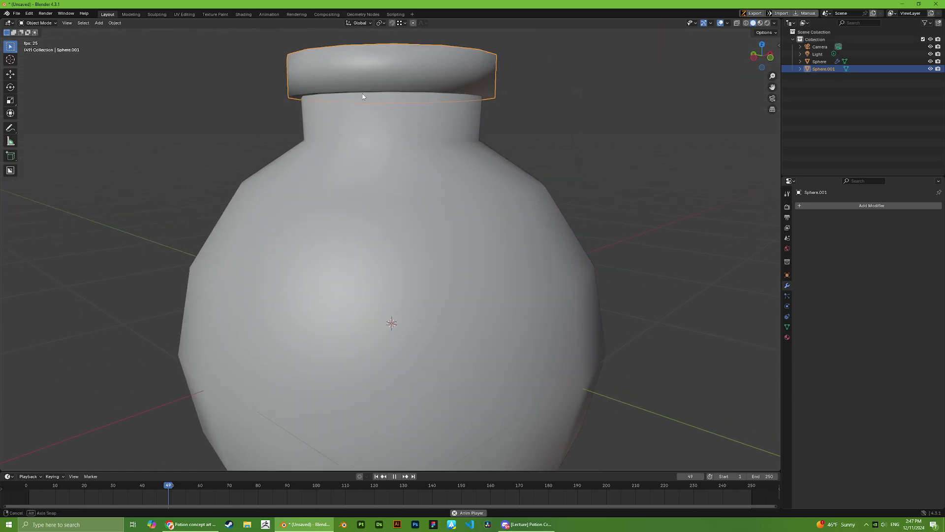
middle_drag(363, 93, 365, 115)
scroll(365, 114, up, 3)
key(Tab)
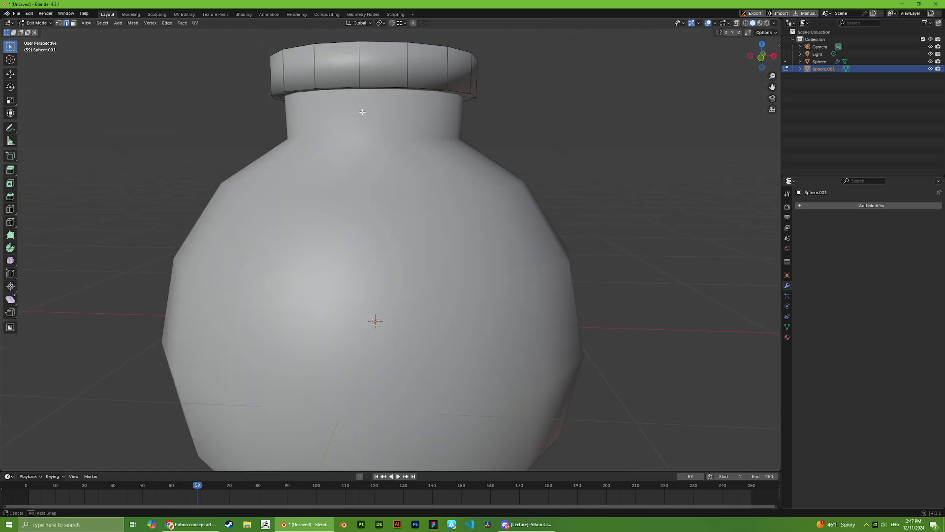
key(Tab)
scroll(477, 119, down, 2)
middle_drag(490, 122, 423, 187)
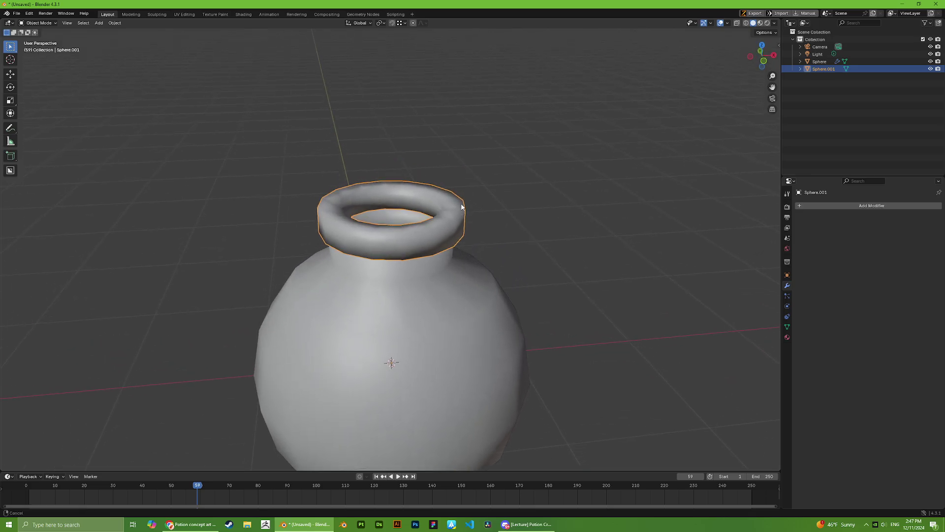
Step: Enter Edit Mode on the collar, select its upper outer edge loop and check the lecture stream
key(Tab)
scroll(423, 188, up, 4)
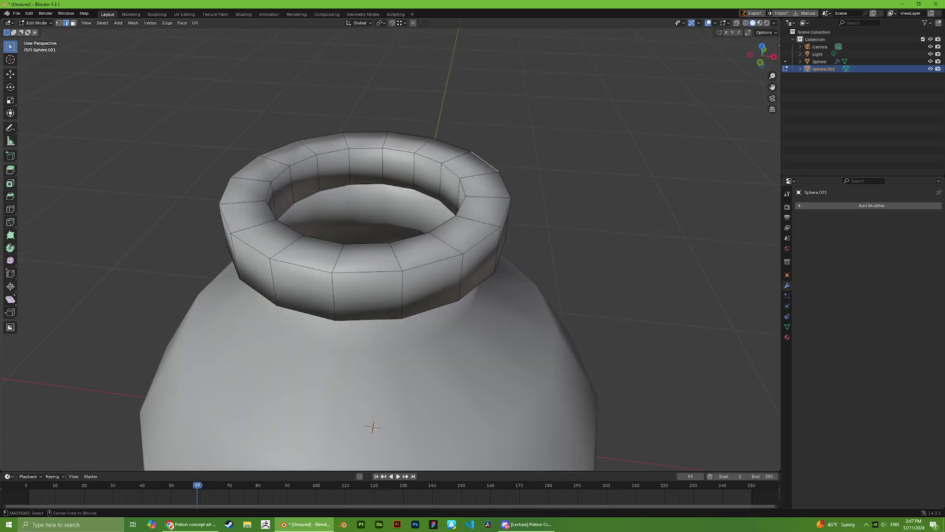
alt+click(315, 269)
middle_drag(305, 264, 283, 231)
key(alt+Tab)
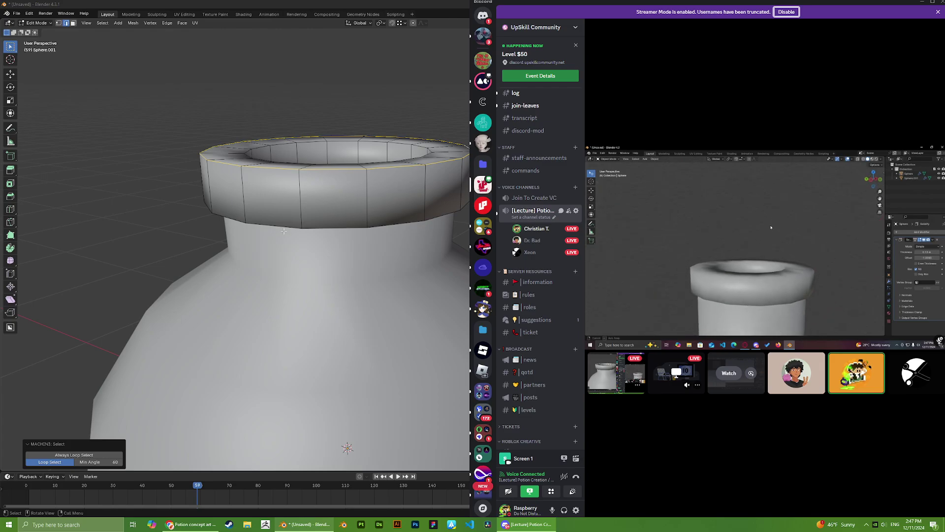
key(alt+Tab)
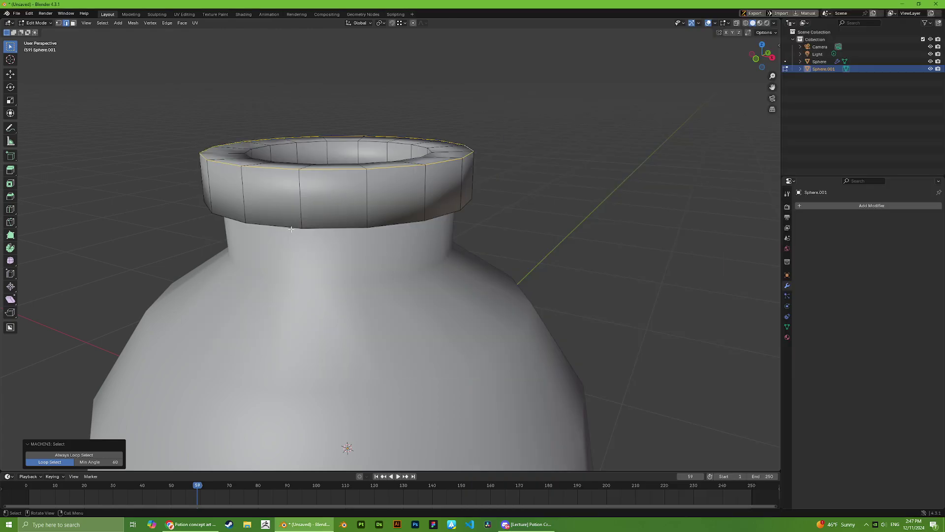
Step: Add the collar's lower outer and both inner edge loops to the selection, using wireframe display to reach the hidden ones
middle_drag(291, 229, 284, 208)
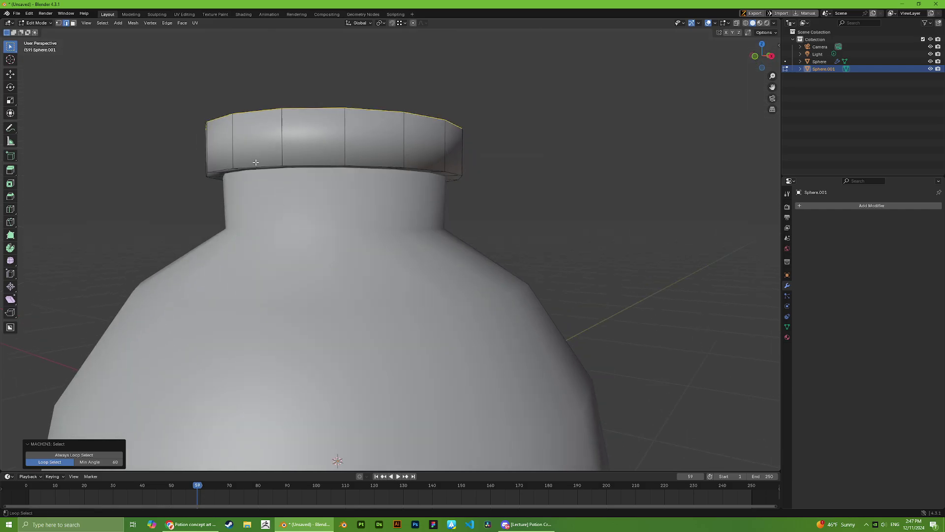
middle_drag(255, 162, 289, 233)
middle_drag(267, 302, 274, 206)
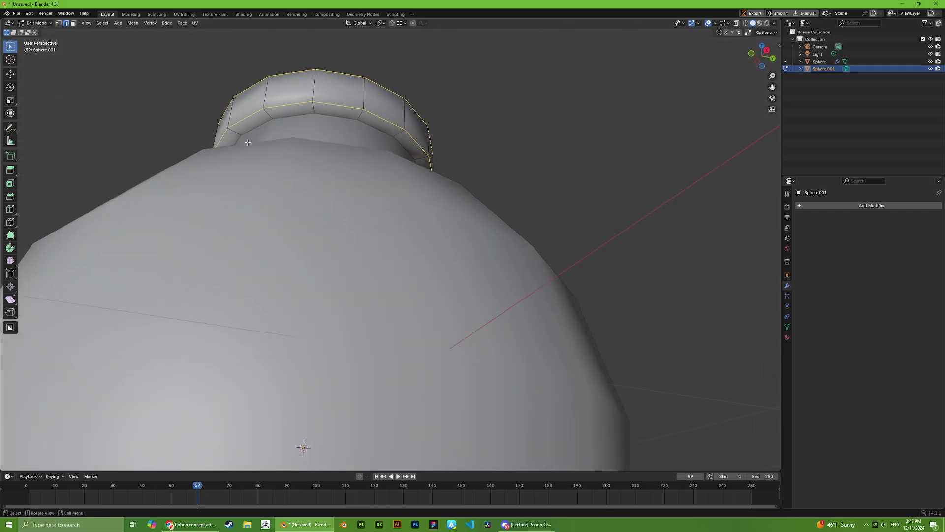
click(746, 22)
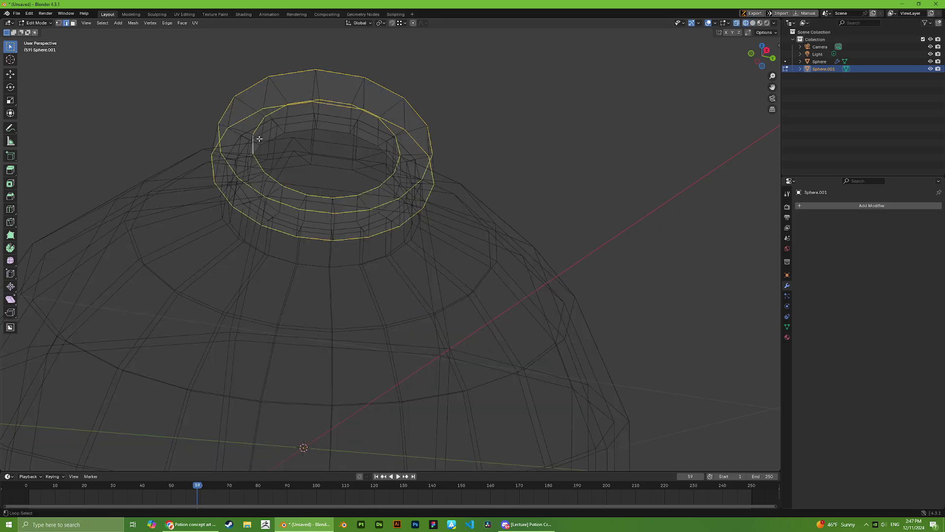
middle_drag(259, 139, 276, 144)
alt+shift+click(259, 154)
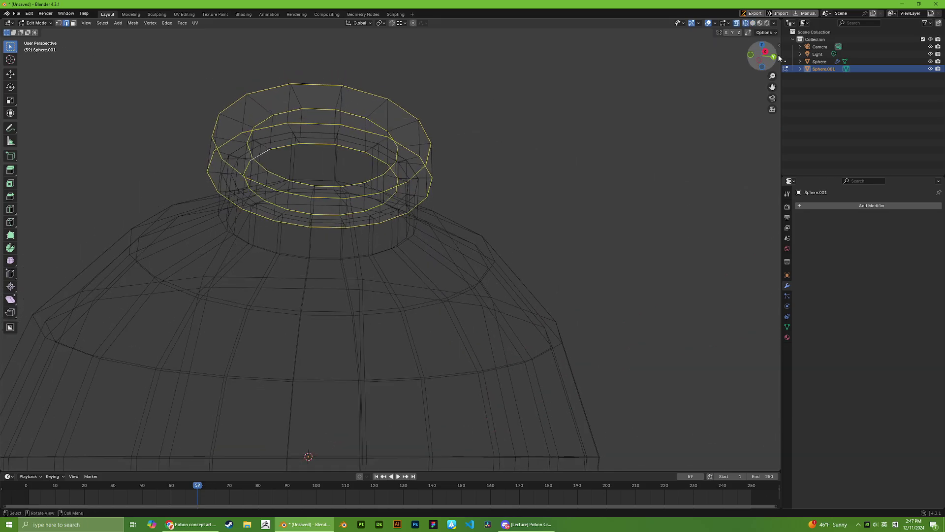
click(753, 22)
middle_drag(714, 120, 753, 208)
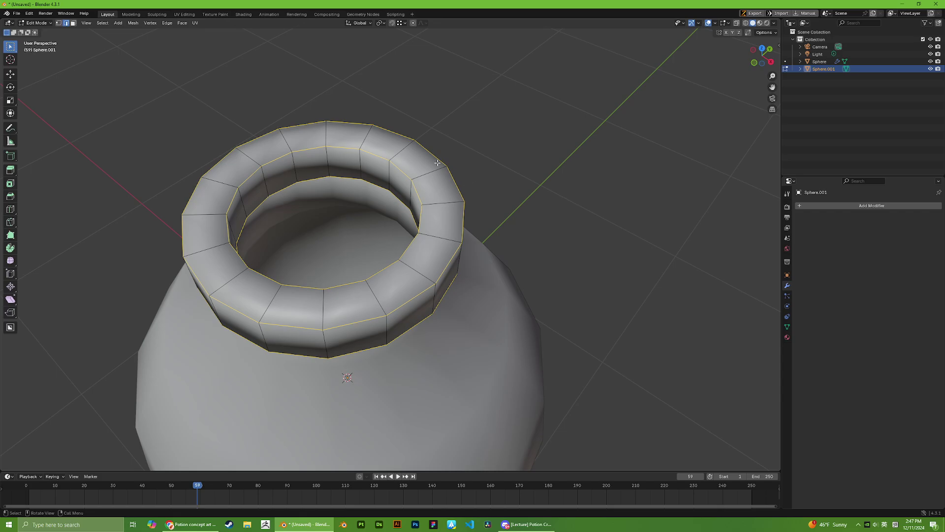
Step: Mark the collar's four selected edge loops as sharp, then leave Edit Mode with nothing selected
middle_drag(437, 163, 389, 132)
middle_drag(367, 347, 445, 226)
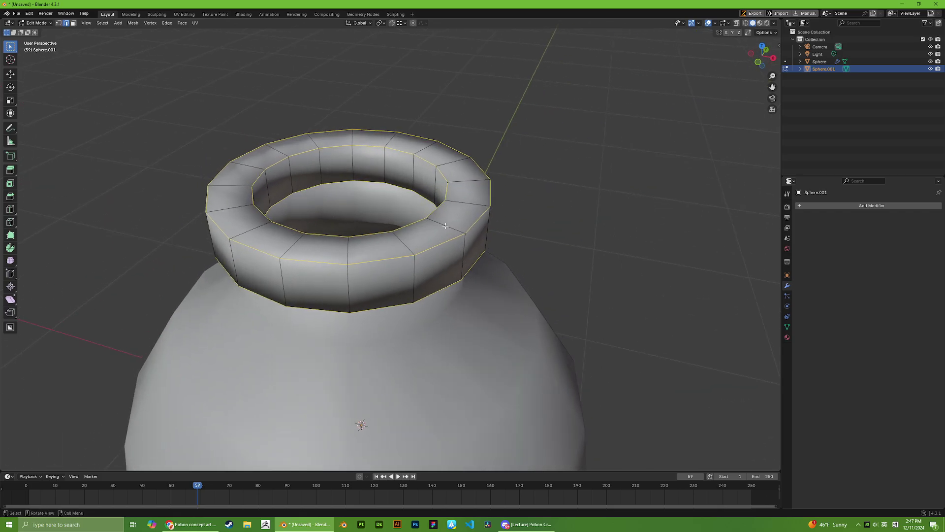
right_click(516, 237)
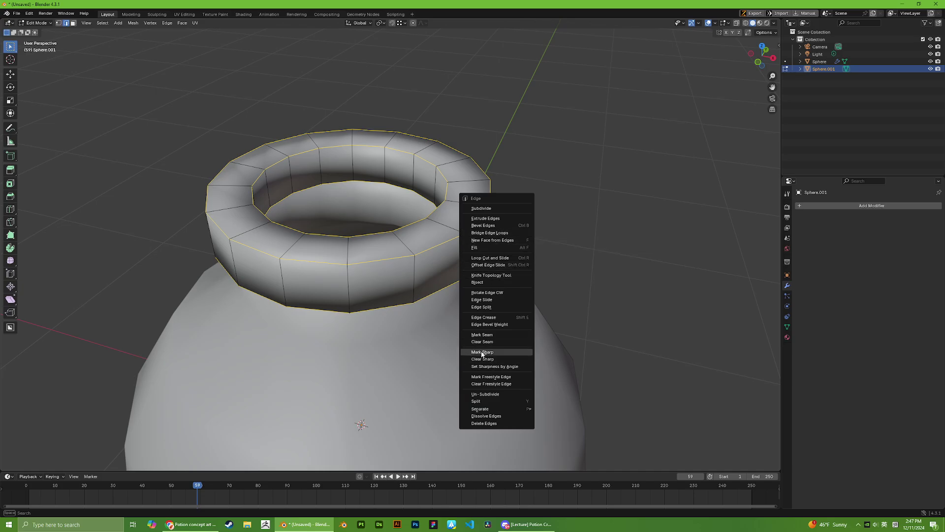
click(496, 352)
key(Tab)
scroll(525, 256, down, 4)
click(525, 256)
Step: Examine the collar's sharp edges from above and below and compare them with the lecture stream
middle_drag(525, 255, 462, 273)
scroll(441, 251, up, 4)
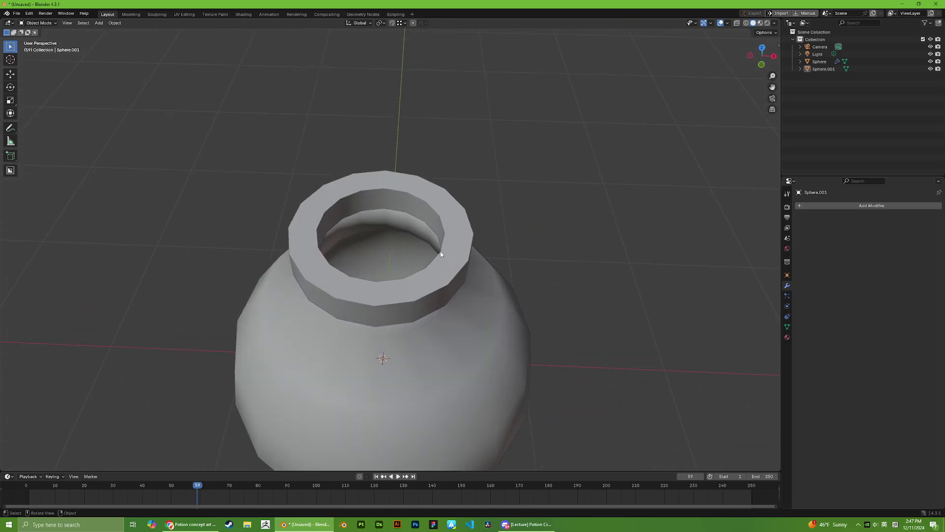
middle_drag(406, 236, 323, 149)
scroll(287, 146, up, 4)
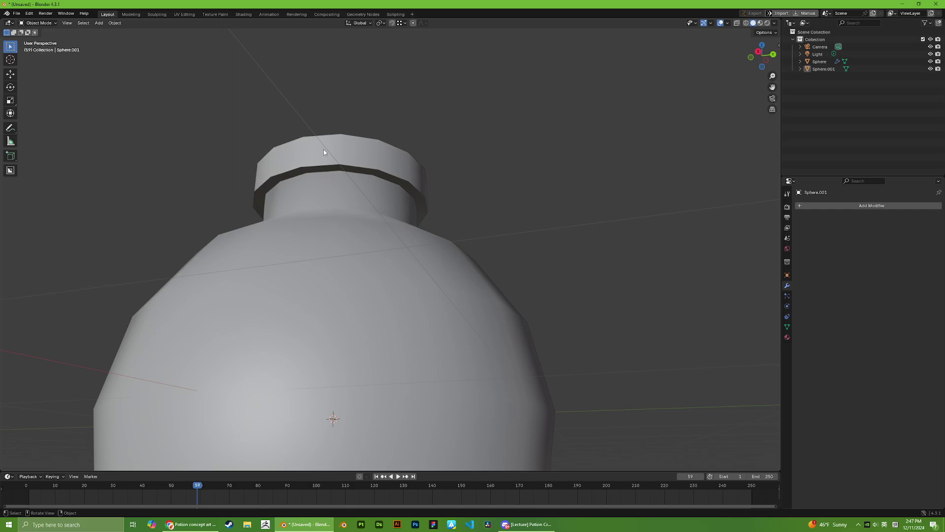
middle_drag(378, 126, 431, 206)
scroll(430, 207, down, 3)
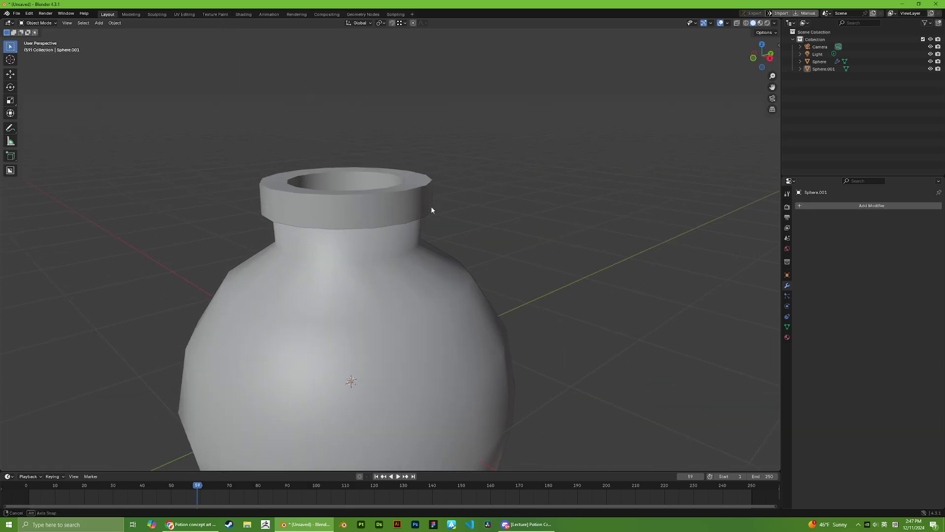
key(alt+Tab)
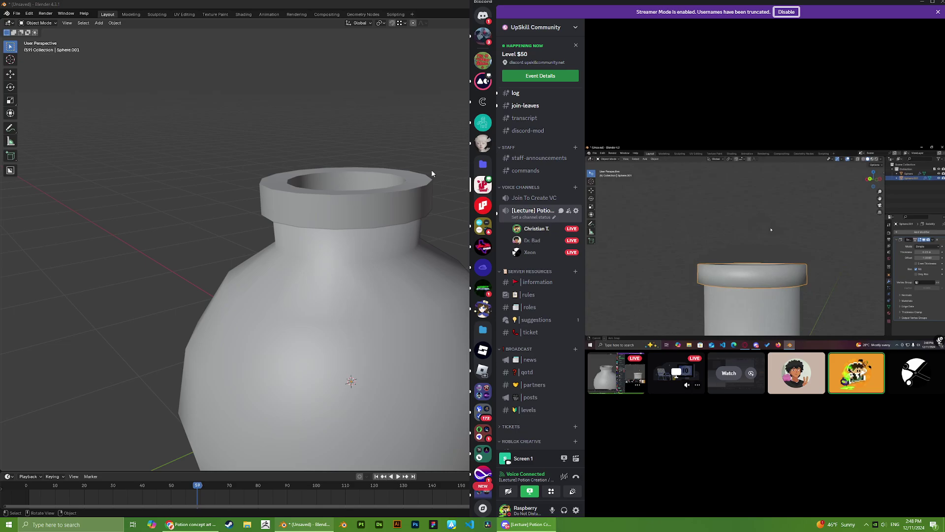
click(389, 101)
Step: Select the bottle body and examine the Solidify modifier's Normals, Materials, Edge Data, Thickness Clamp and Output Vertex Groups settings
click(422, 283)
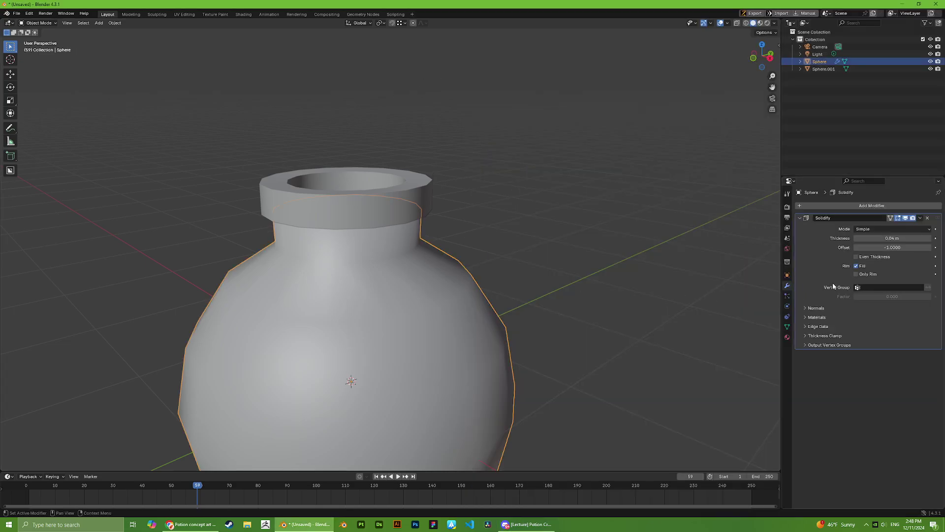
click(815, 309)
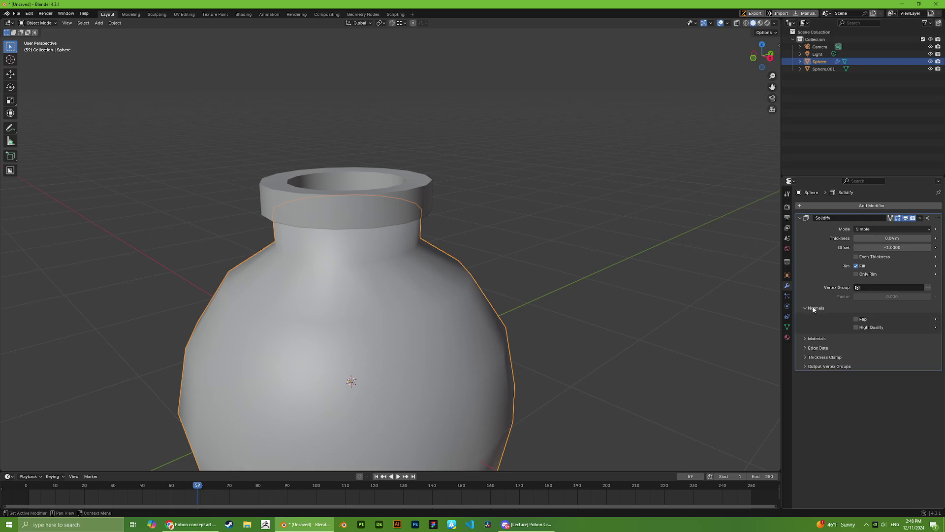
click(814, 308)
click(817, 327)
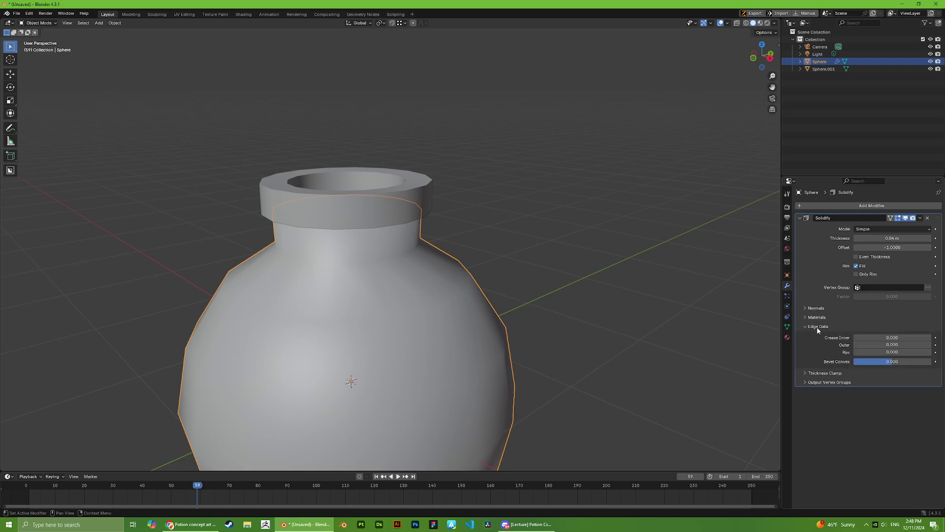
click(815, 327)
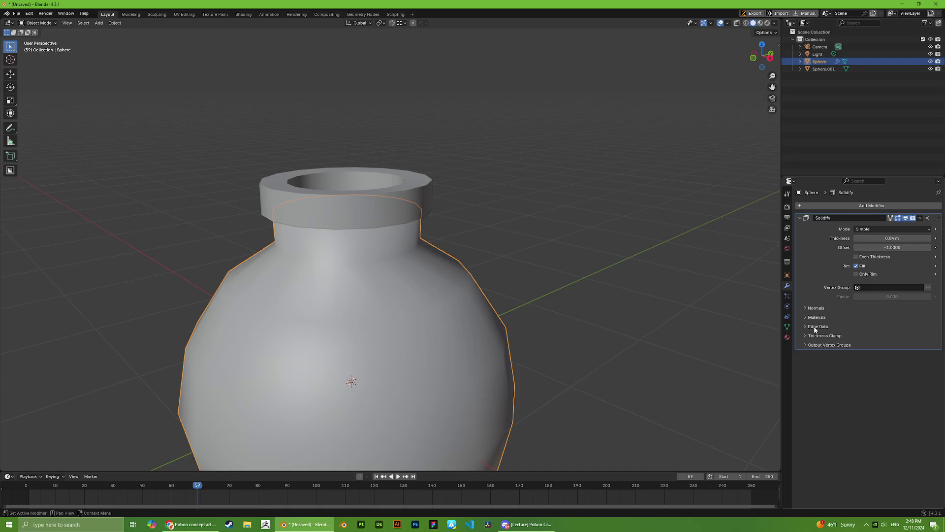
click(811, 335)
click(811, 335)
click(815, 345)
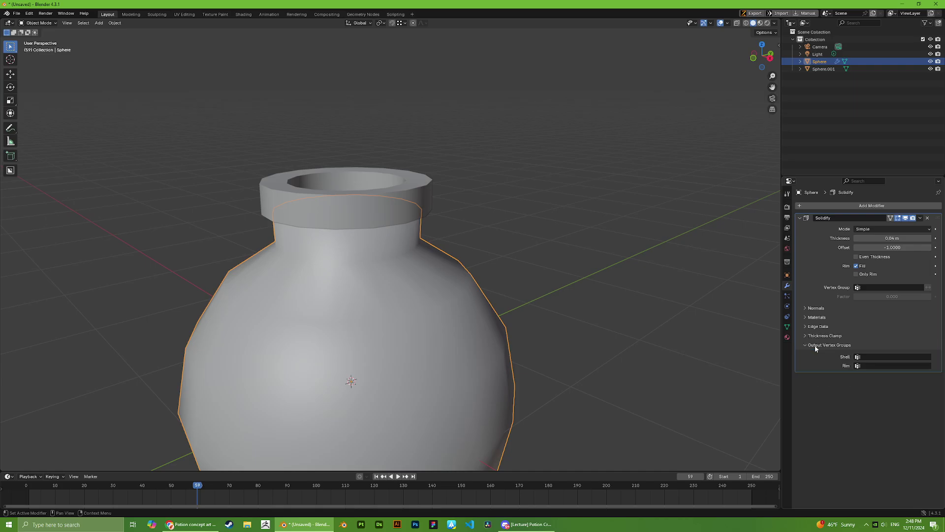
click(815, 345)
click(818, 308)
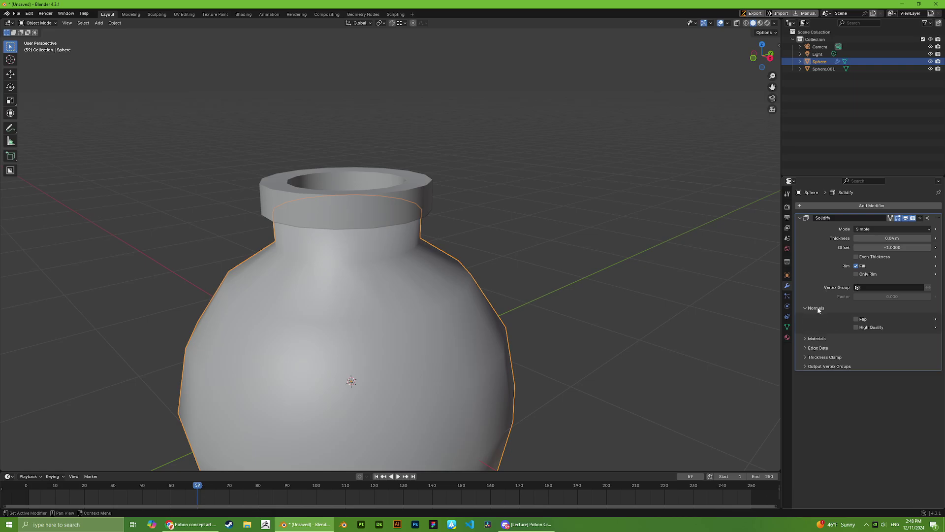
click(817, 308)
click(817, 317)
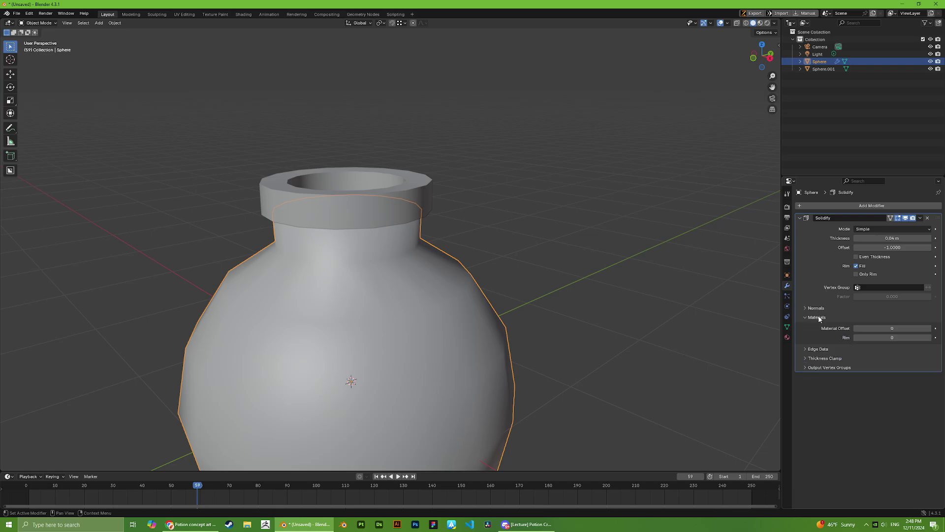
click(819, 317)
click(820, 326)
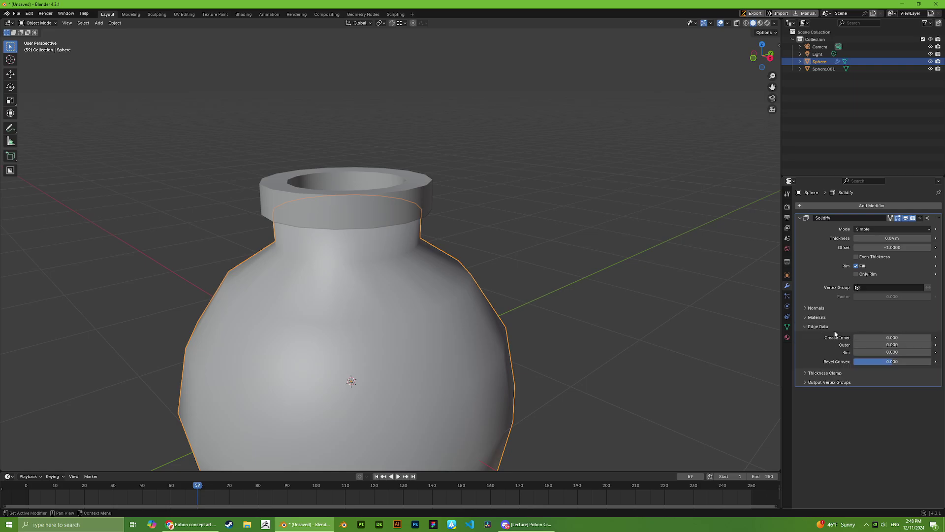
click(832, 374)
click(818, 326)
click(822, 336)
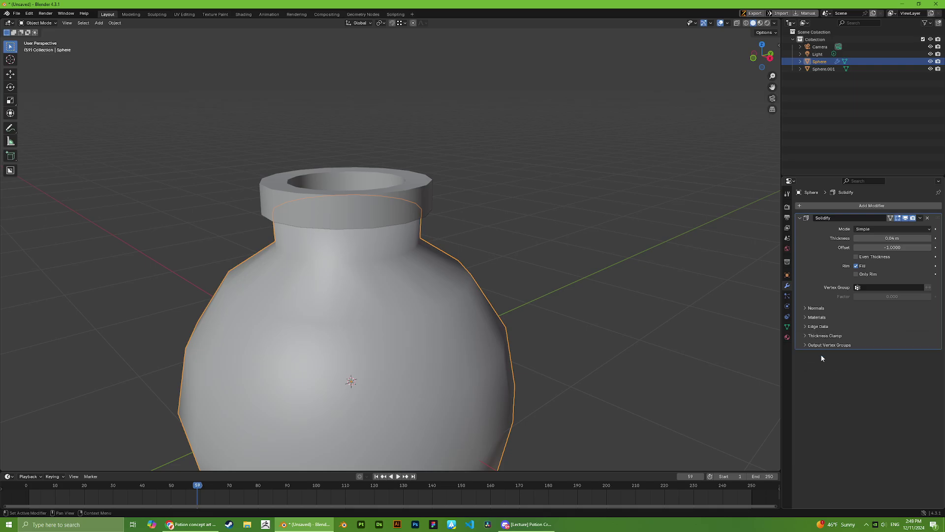
click(821, 345)
click(825, 344)
click(814, 309)
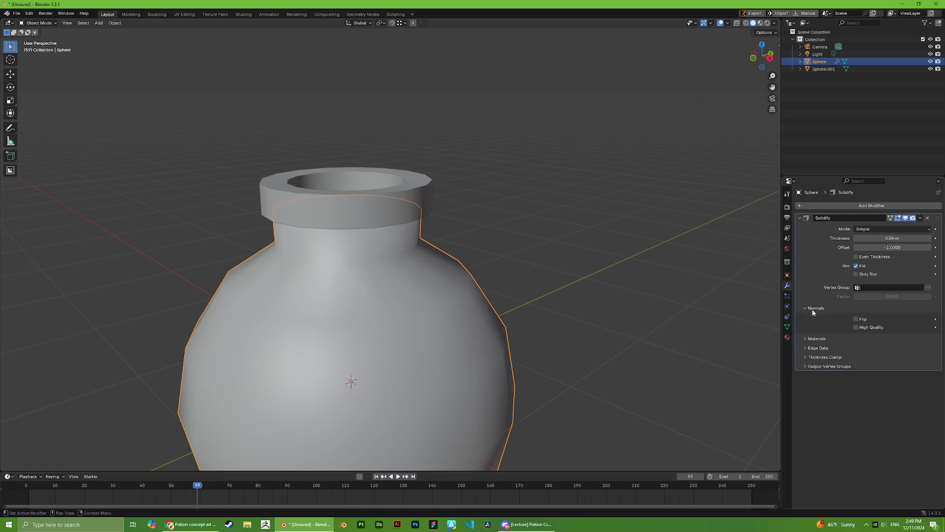
click(812, 309)
click(815, 320)
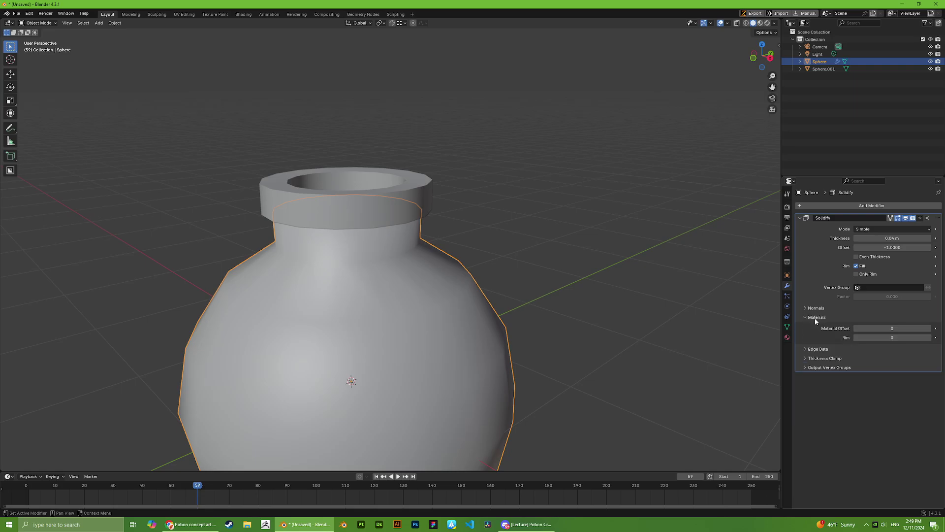
click(814, 318)
Step: Compare the bottle and collar seen from above with the lecture stream
middle_drag(538, 229, 544, 246)
click(531, 529)
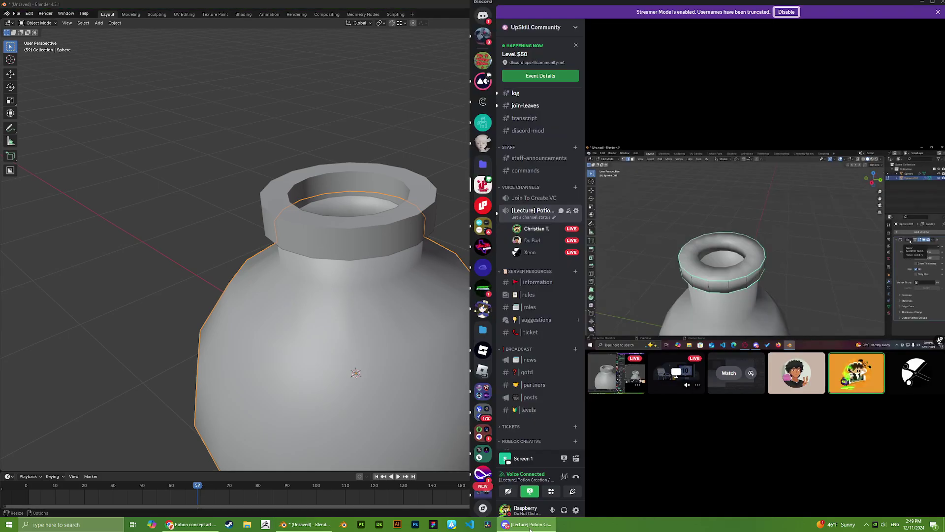
middle_drag(287, 202, 360, 253)
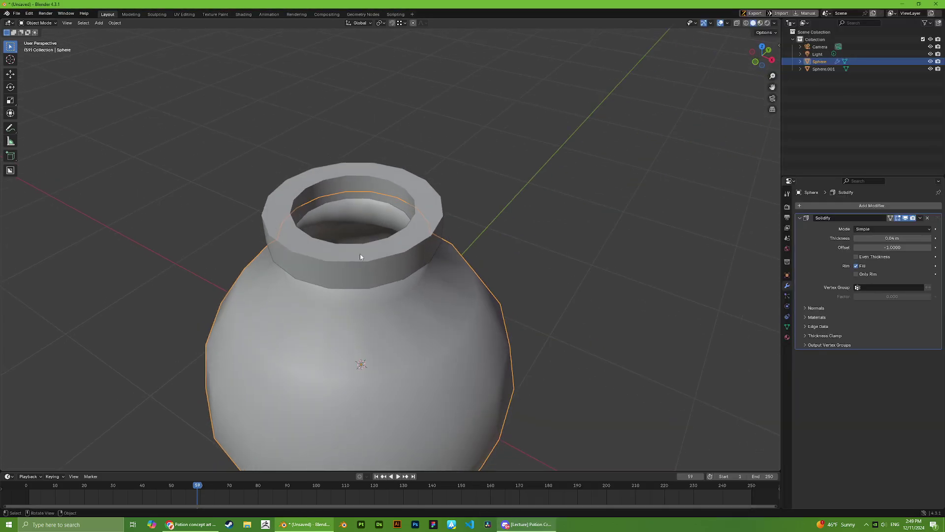
key(alt+Tab)
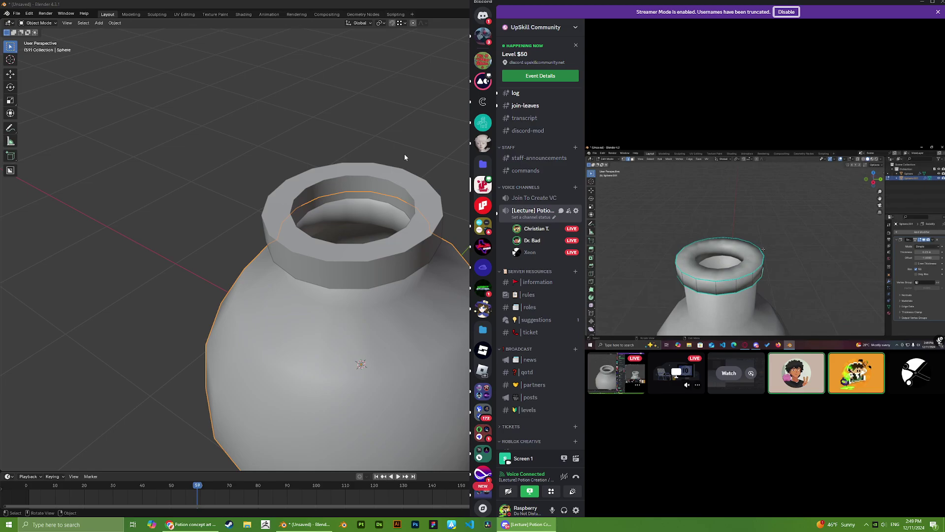
key(alt+Tab)
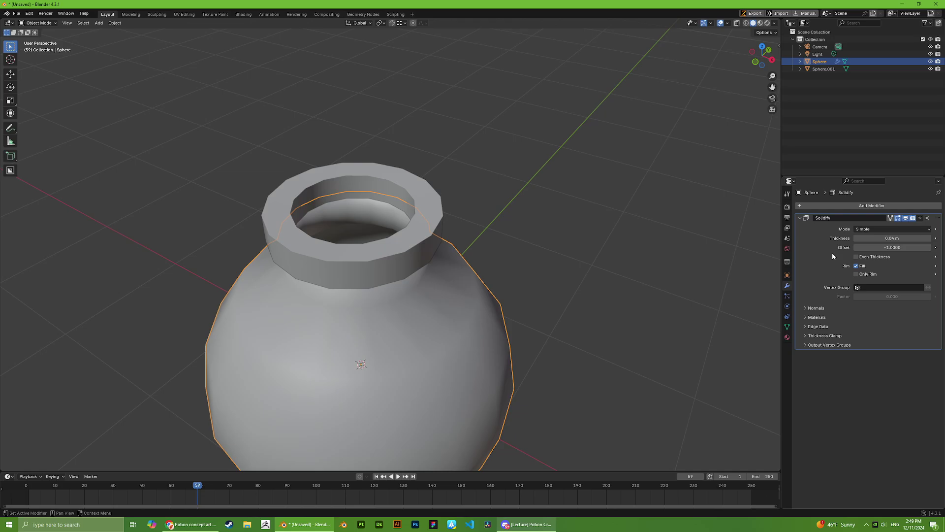
key(alt+Tab)
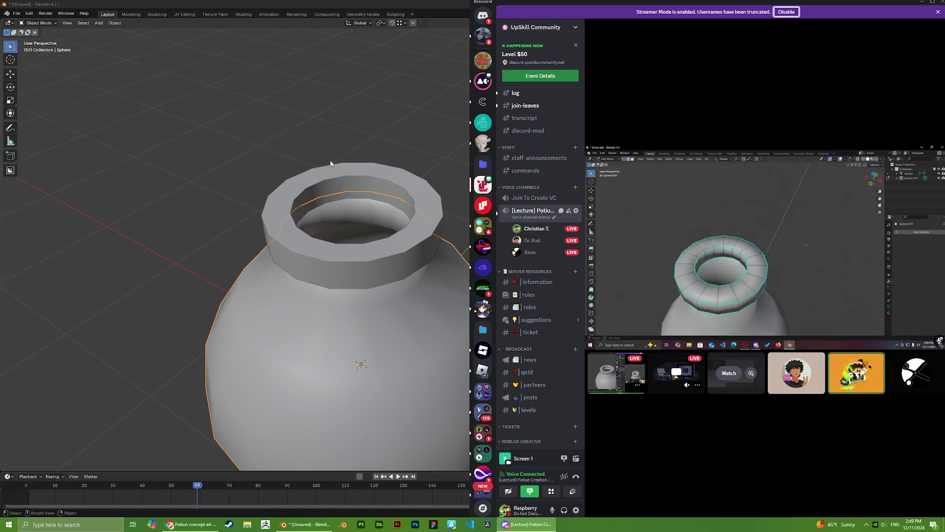
Step: Select the collar, enter Edit Mode and inspect its sharp edge loops alongside the lecture stream
middle_drag(330, 163, 358, 165)
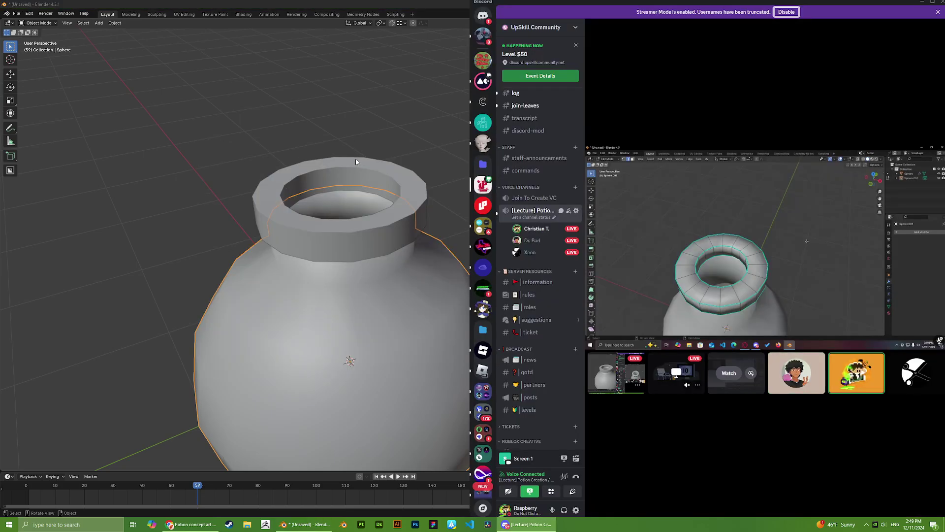
click(355, 158)
key(Tab)
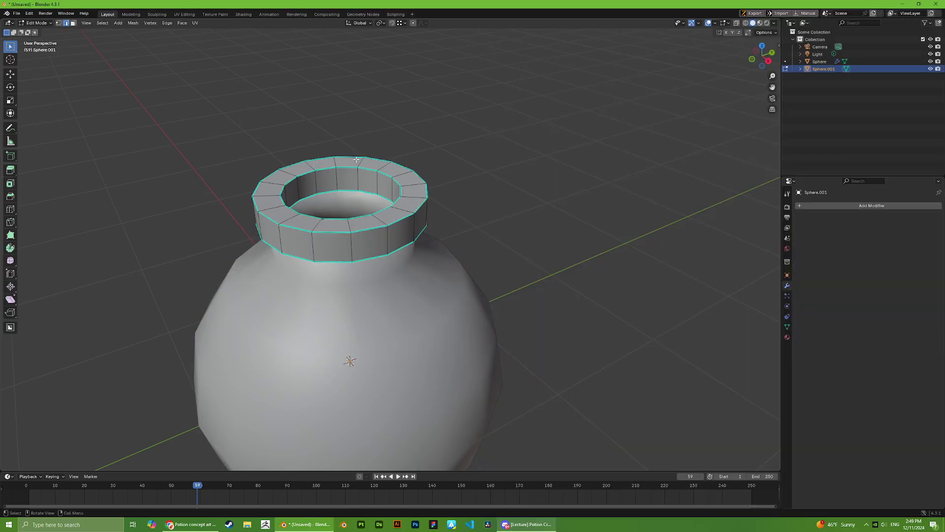
middle_drag(426, 122, 437, 134)
key(alt+Tab)
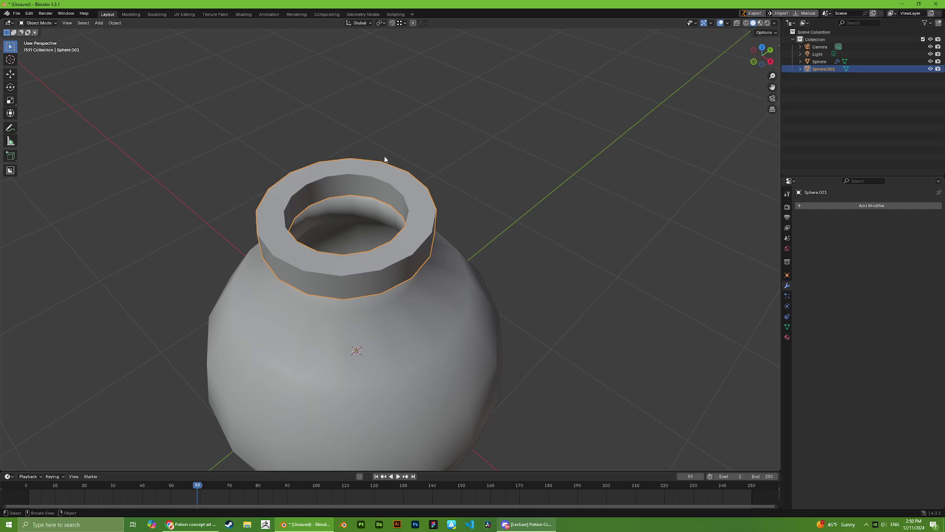
Step: Deselect the collar and examine the whole bottle from several angles, checking it against the lecture stream
middle_drag(384, 158, 402, 207)
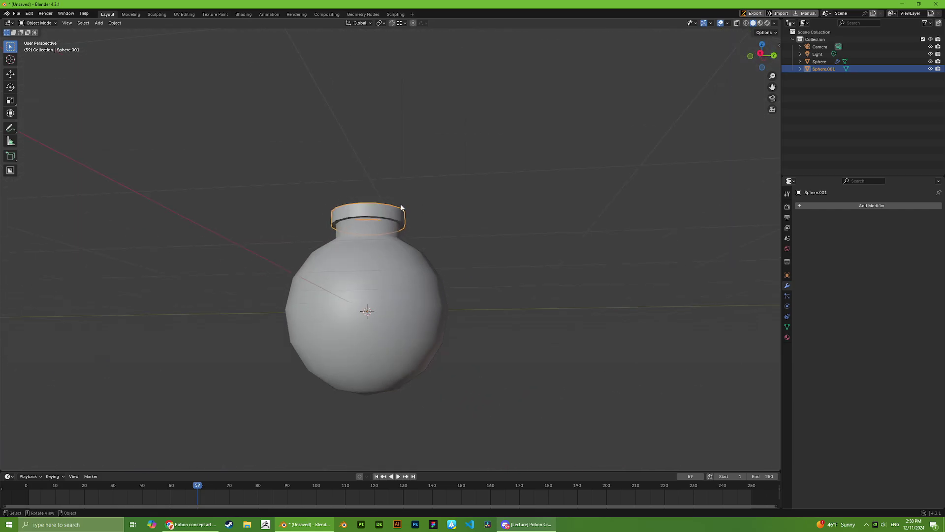
click(445, 184)
scroll(445, 184, up, 4)
shift+middle_drag(446, 186, 475, 249)
middle_drag(497, 202, 510, 249)
key(alt+Tab)
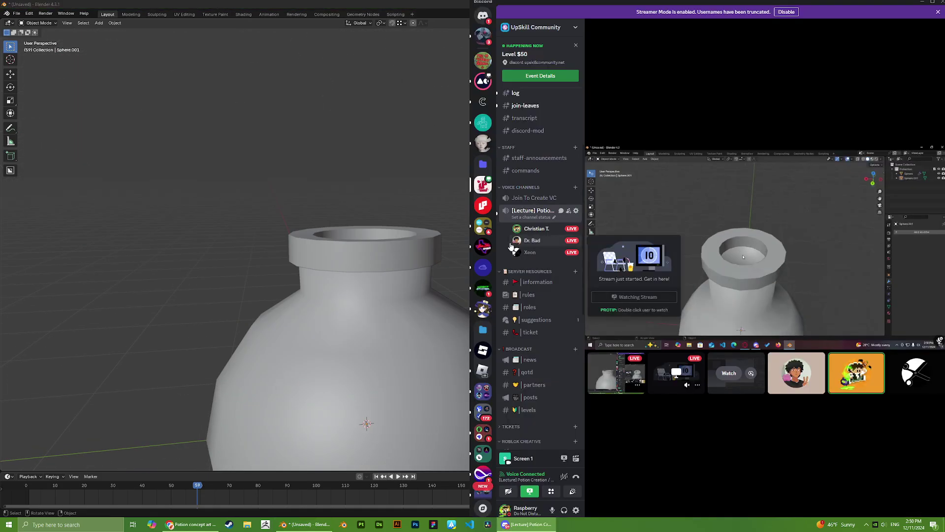
key(alt+Tab)
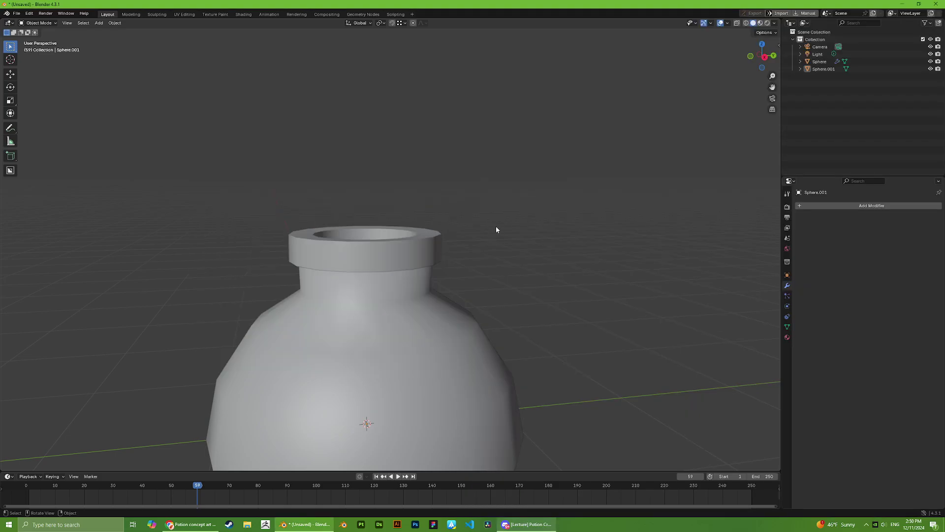
scroll(492, 229, up, 1)
scroll(458, 254, down, 7)
middle_drag(485, 278, 466, 274)
scroll(465, 274, up, 4)
Step: Duplicate the face loop around the bottle's neck and raise the copy about 0.69 m along Z
click(399, 283)
key(Tab)
middle_drag(399, 282, 362, 286)
key(Tab)
scroll(381, 271, up, 2)
key(Tab)
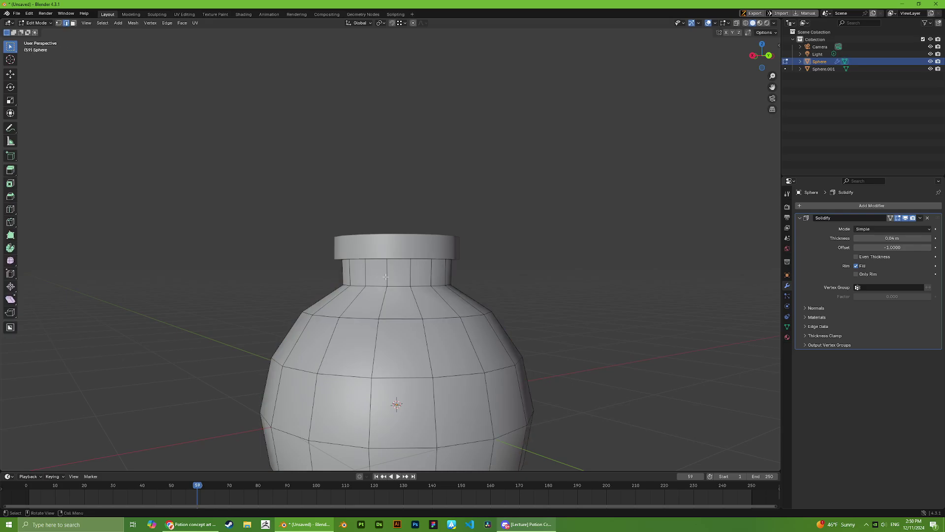
key(3)
alt+click(381, 271)
key(shift+d)
key(z)
click(393, 201)
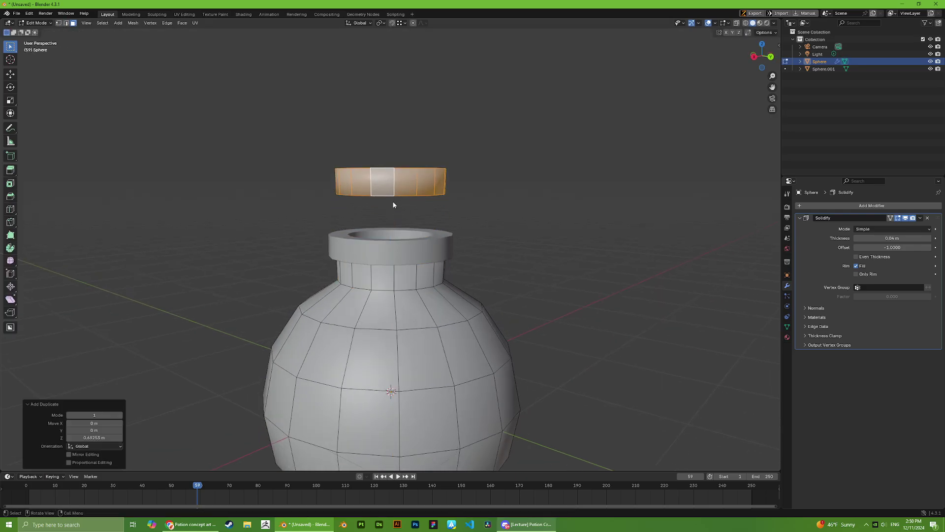
Step: Separate the duplicated face ring into its own object and remove its Solidify modifier
key(p)
click(406, 203)
key(Tab)
click(425, 179)
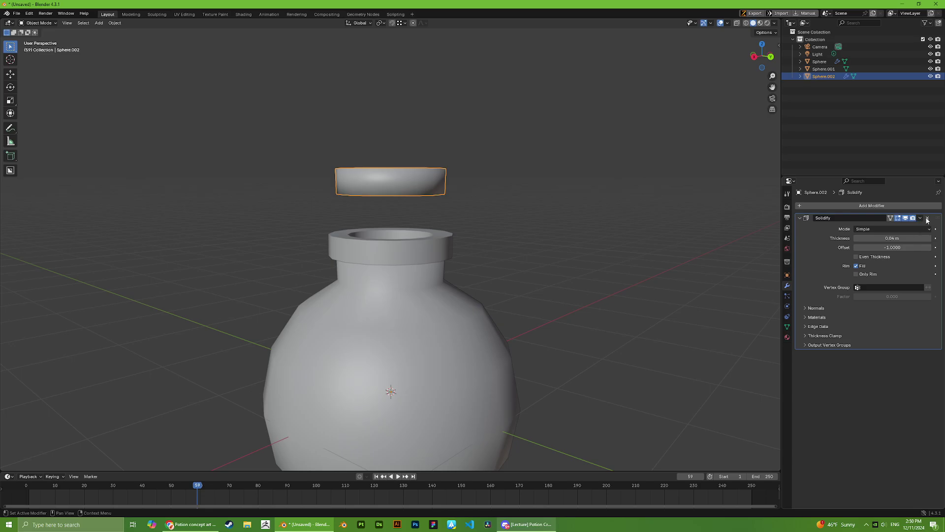
click(928, 217)
Step: Shrink the new ring to fit inside the collar's opening and lower it about 0.54 m along Z
scroll(473, 191, up, 2)
key(Tab)
key(s)
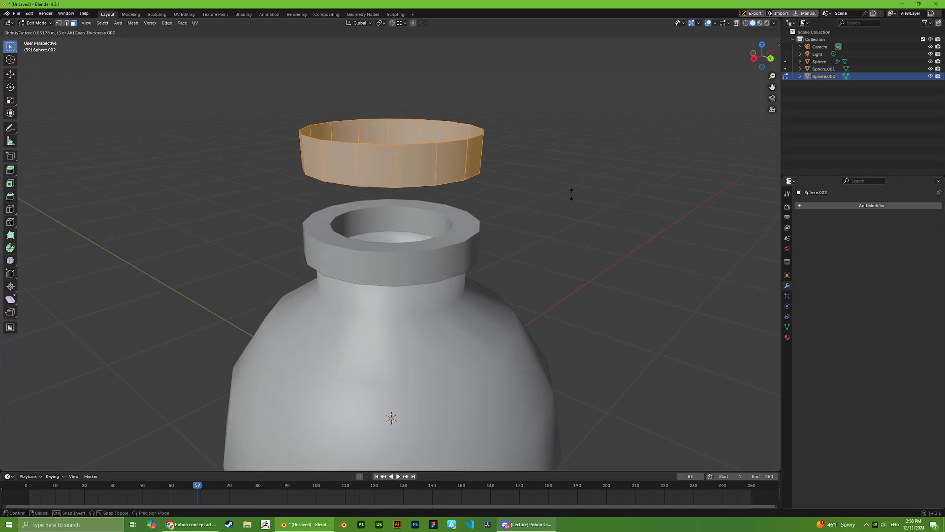
click(586, 209)
key(g)
key(z)
click(513, 261)
Step: Select the inner ring's lower edge loop and close it with a face
middle_drag(514, 260, 507, 295)
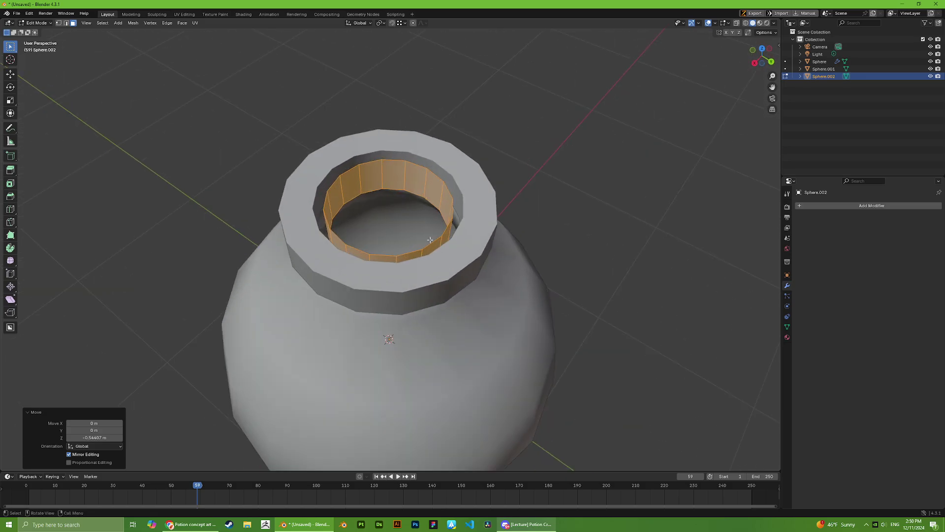
scroll(402, 192, up, 2)
key(2)
alt+click(401, 182)
key(f)
Step: Extrude the inner ring's upper edge loop above the collar and scale it by 1.599 to flare the stopper
middle_drag(394, 145, 494, 186)
scroll(494, 185, down, 3)
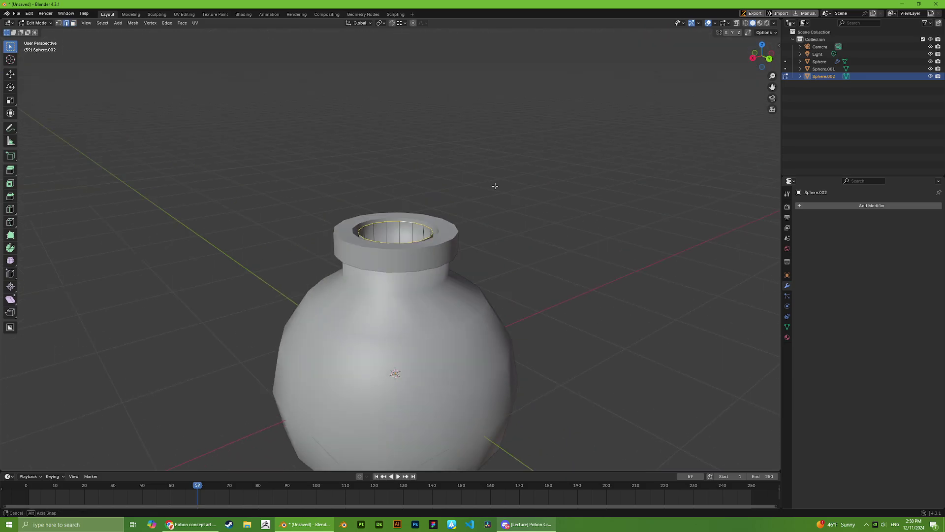
key(e)
click(512, 123)
key(s)
click(573, 148)
Step: Add one centred loop cut around the stopper and scale it by 1.058
key(ctrl+r)
click(433, 207)
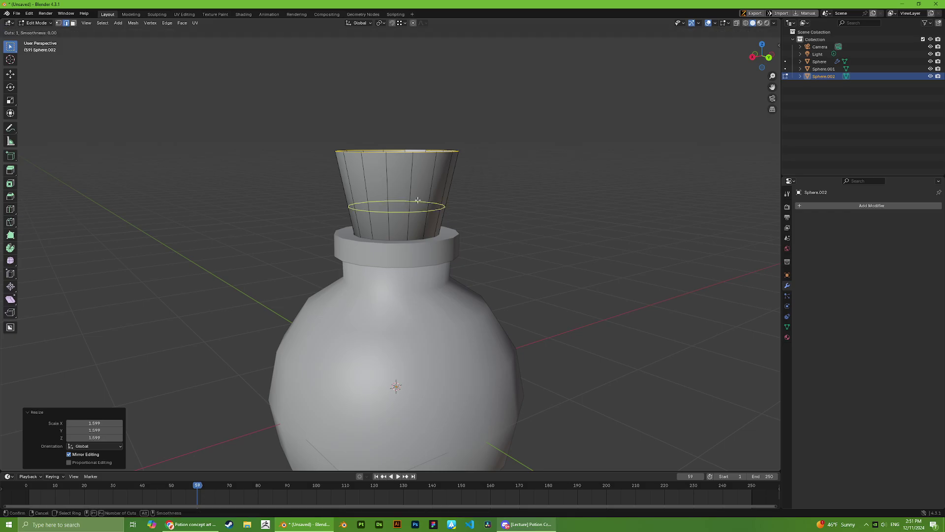
right_click(534, 209)
key(s)
click(539, 207)
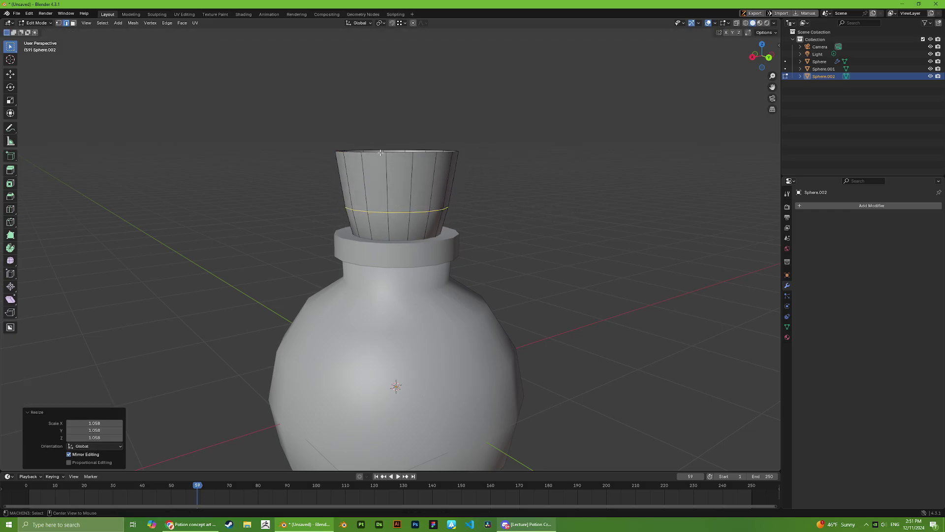
Step: Lower the stopper's top edge loop about 0.3 m along Z, then leave Edit Mode with nothing selected
alt+click(397, 152)
key(g)
key(z)
click(397, 197)
middle_drag(397, 197, 394, 185)
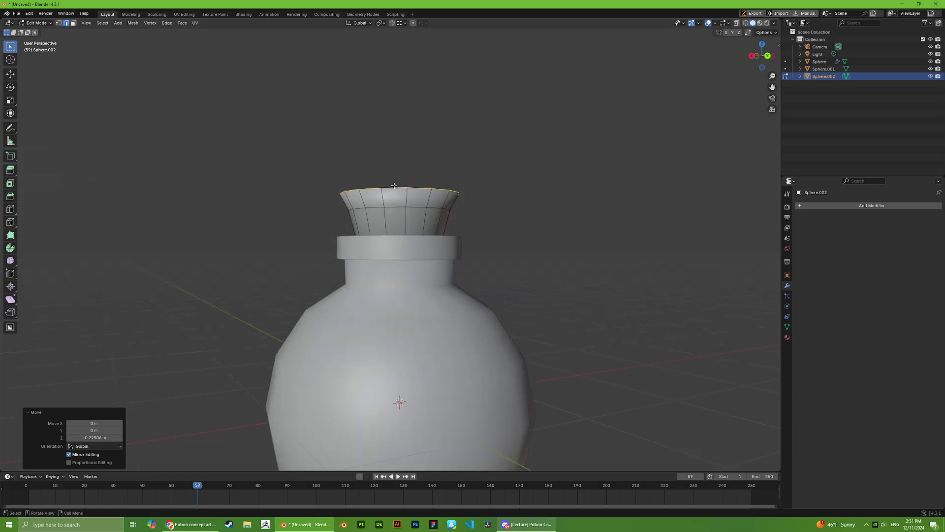
key(alt+a)
key(Tab)
key(alt+a)
scroll(590, 257, down, 5)
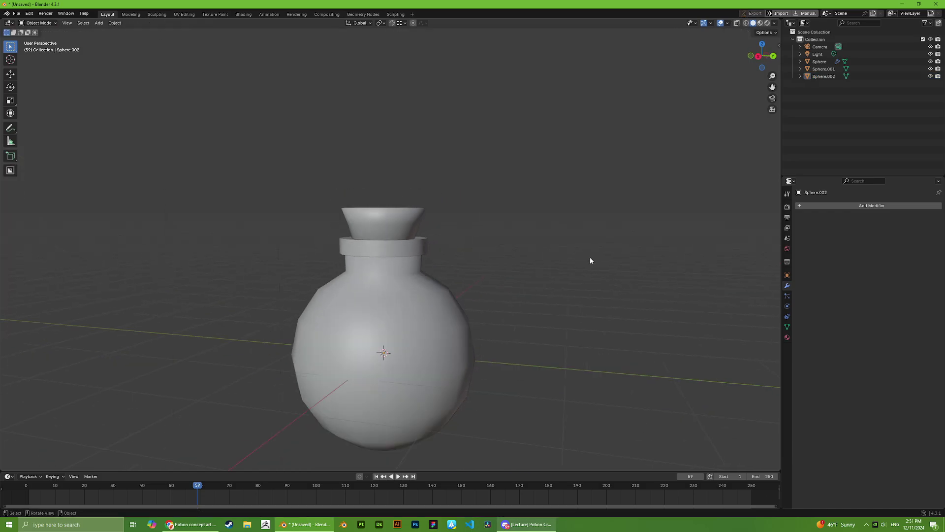
Step: Re-enter Edit Mode on the stopper, scale its middle edge loop down slightly and adjust the loop's height along Z
click(384, 232)
scroll(387, 232, up, 3)
key(Tab)
scroll(387, 232, up, 2)
key(alt+Tab)
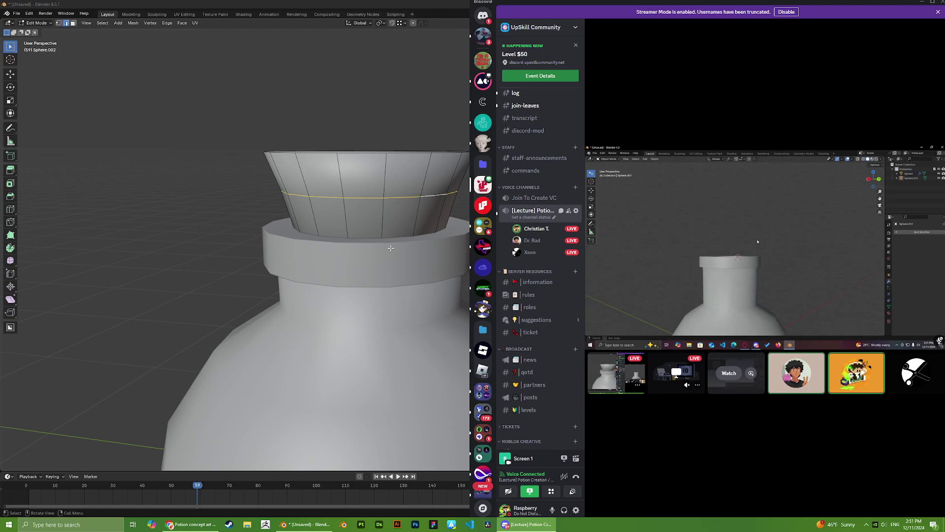
key(alt+Tab)
key(s)
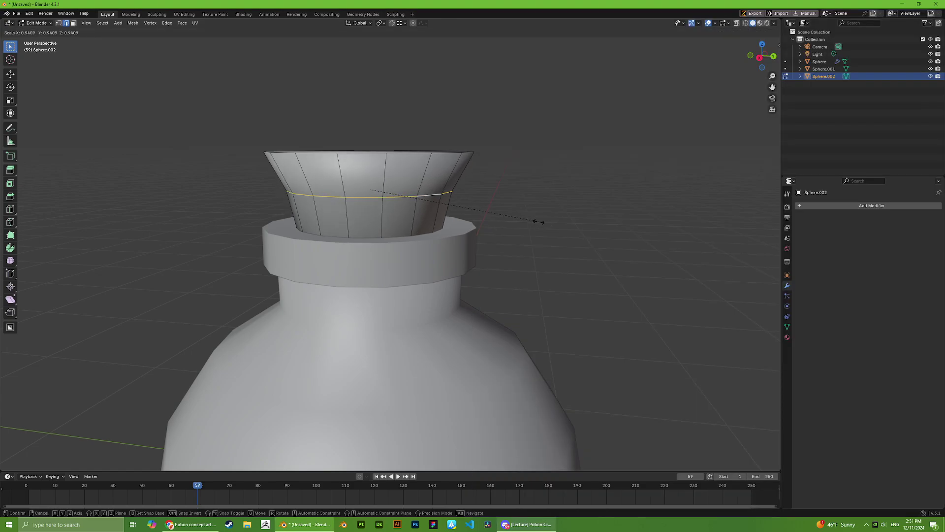
click(539, 224)
key(g)
key(z)
click(542, 225)
Step: Extrude the stopper's top edge loop upward and scale the new loop inward
middle_drag(542, 225, 519, 238)
alt+click(377, 170)
key(e)
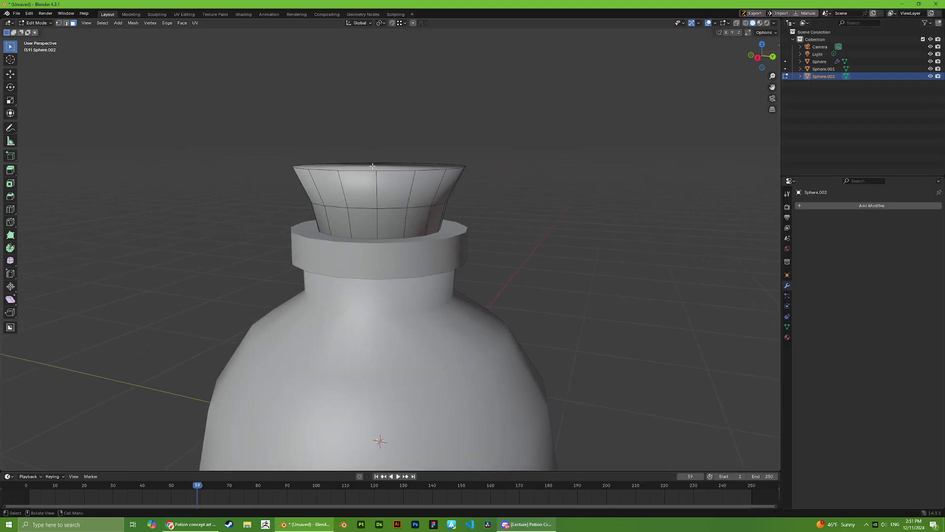
click(377, 159)
key(s)
click(500, 174)
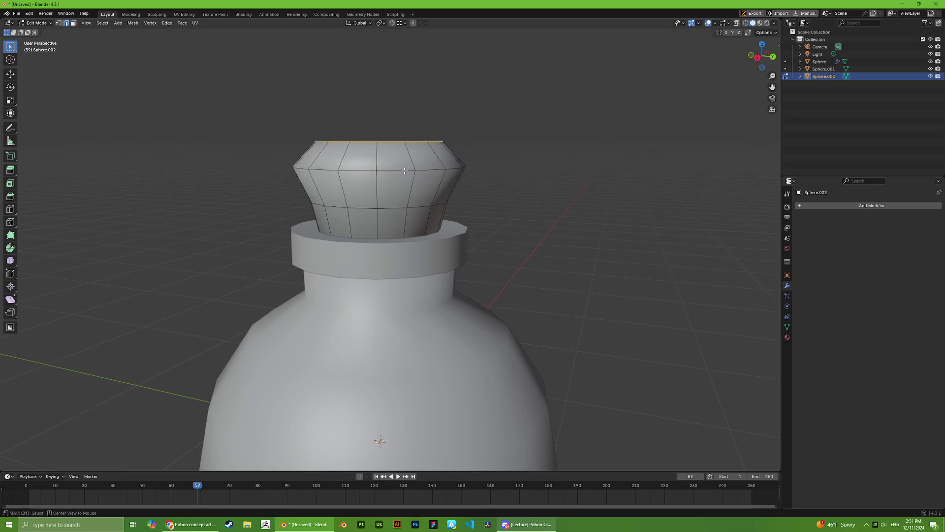
Step: Select the stopper's widest edge loop, check the lecture stream in Discord and return to Blender
middle_drag(501, 173, 400, 181)
alt+click(400, 181)
key(alt+Tab)
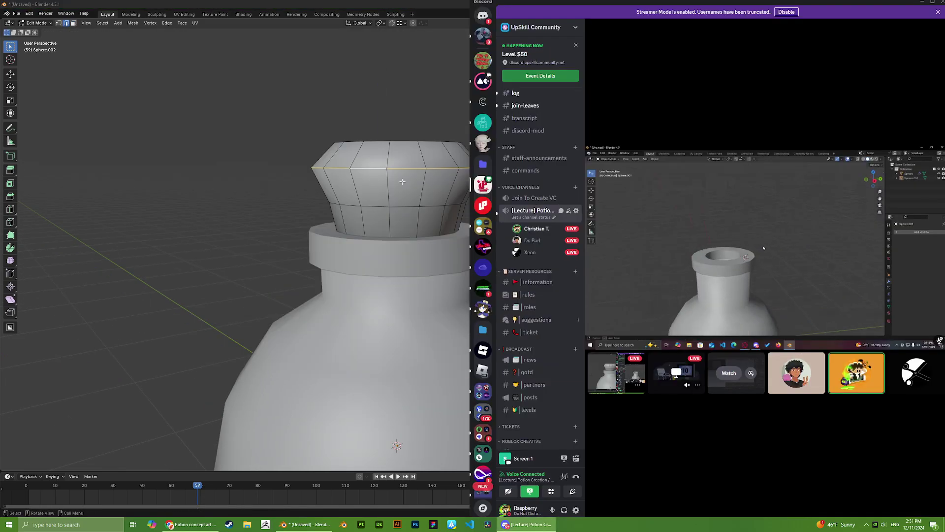
key(alt+Tab)
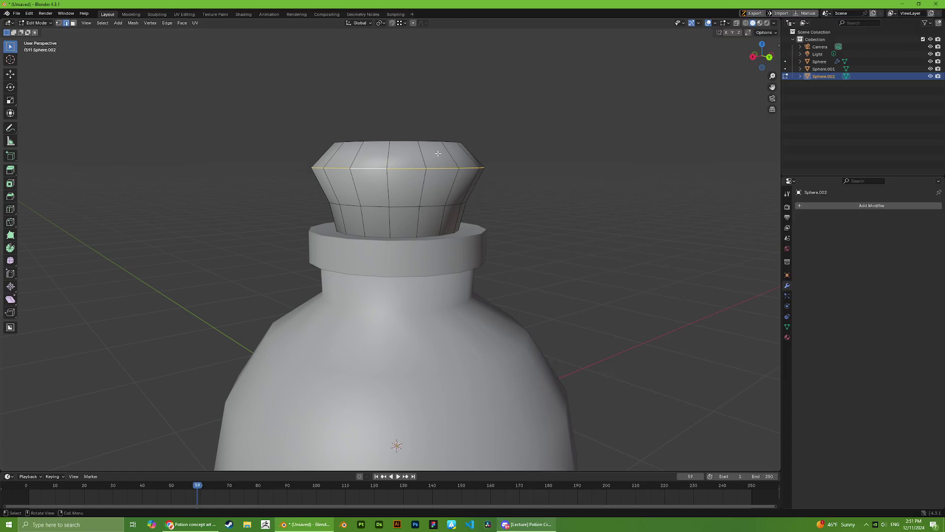
Step: Scale the stopper's top edge loop by about 1.35 to give the rim straight sides
middle_drag(403, 181, 477, 188)
alt+click(410, 148)
key(s)
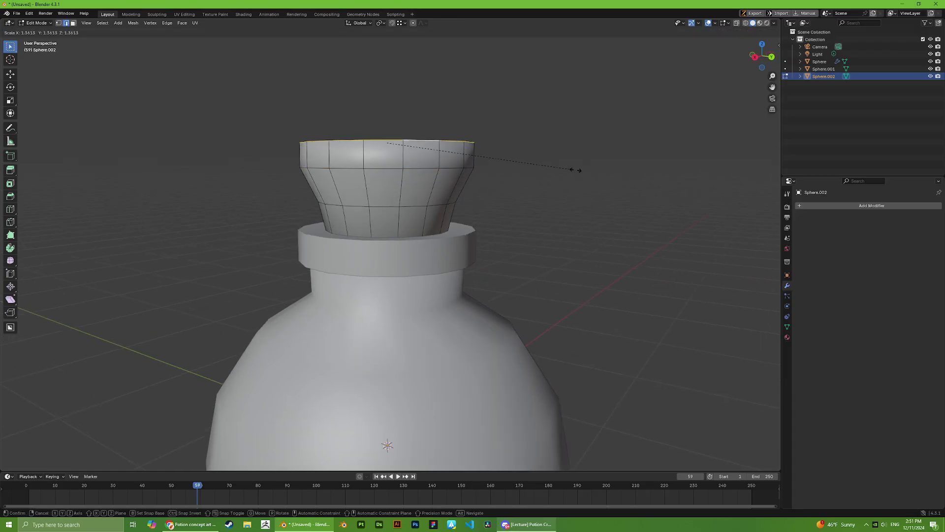
click(566, 164)
middle_drag(547, 170, 526, 157)
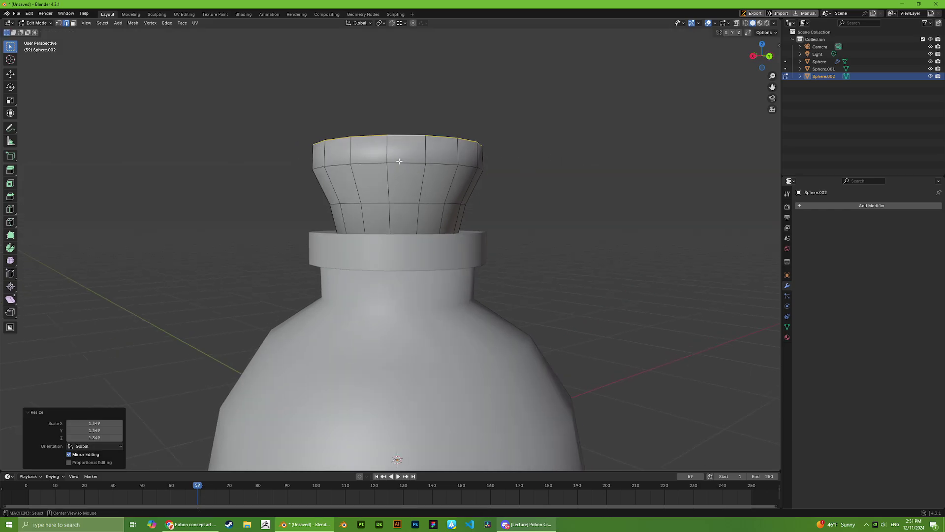
Step: Raise the stopper's middle edge loop about 0.16 m along Z to just beneath the rim
alt+click(404, 165)
middle_drag(424, 192, 402, 185)
alt+click(397, 202)
key(g)
key(z)
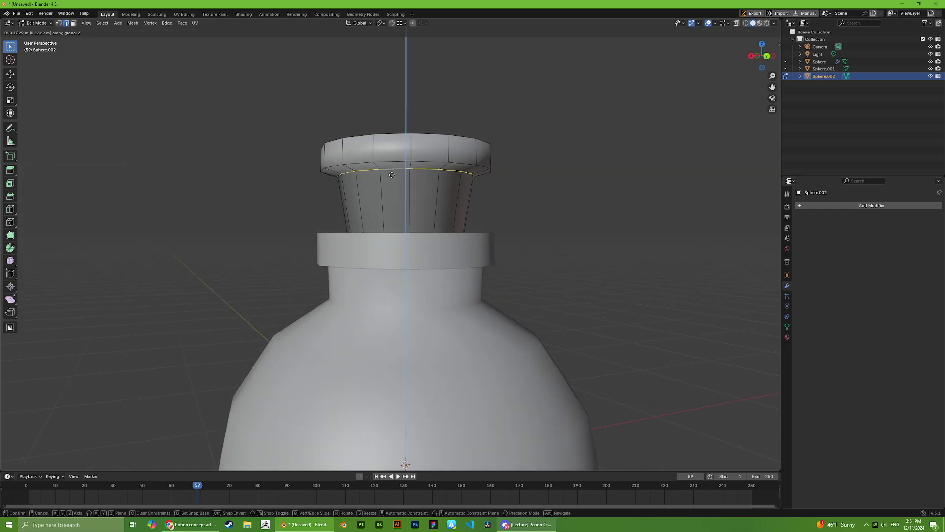
click(393, 174)
Step: Try a one-segment bevel on the edge loop beneath the stopper's rim and leave Edit Mode
middle_drag(501, 207, 549, 173)
key(ctrl+b)
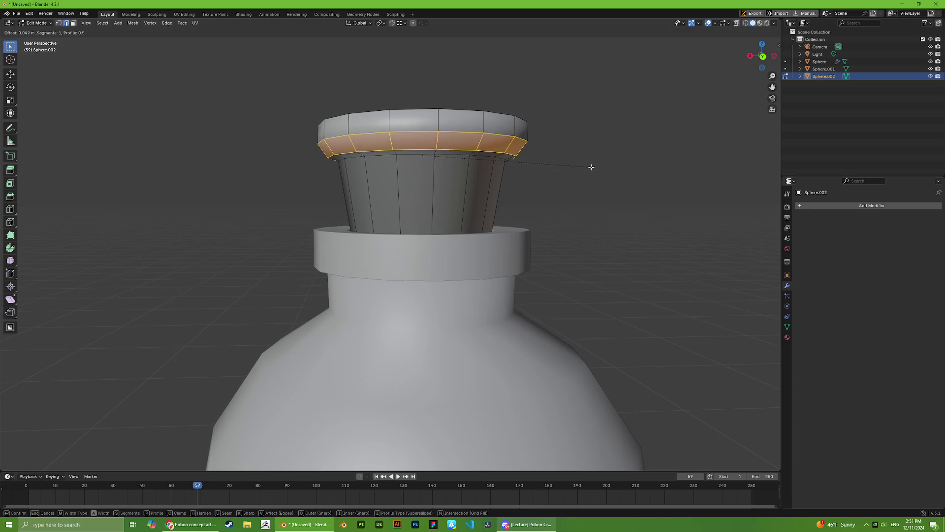
click(591, 167)
middle_drag(591, 167, 473, 205)
scroll(566, 175, down, 3)
key(Tab)
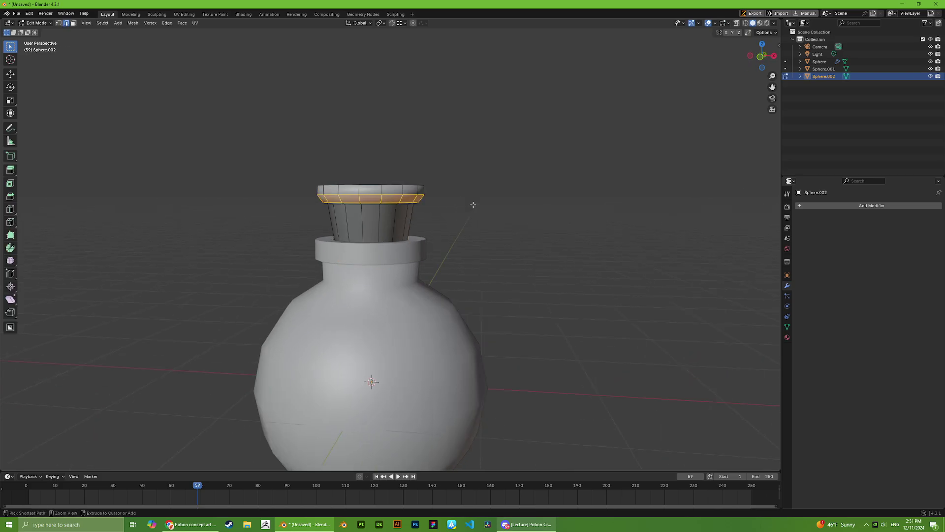
Step: Re-enter Edit Mode and try to bevel an edge loop running down the stopper's side
key(Tab)
alt+click(387, 204)
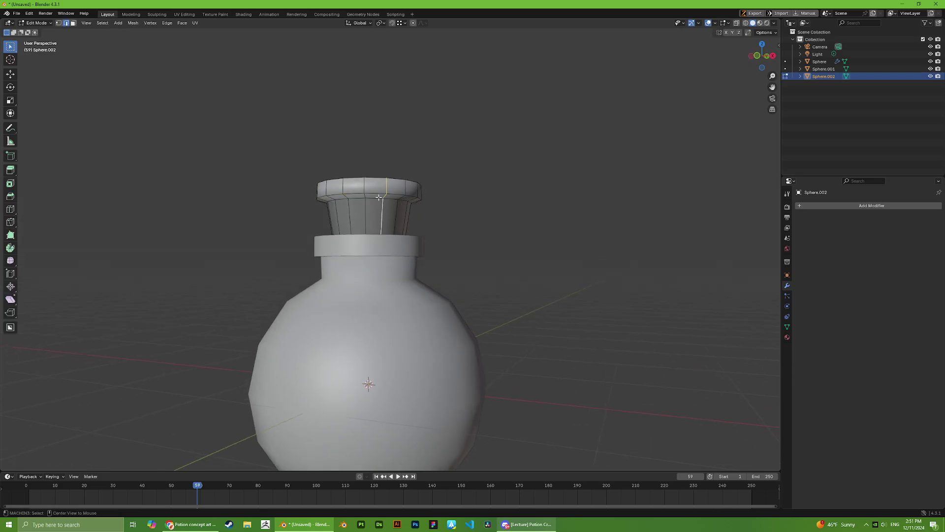
key(ctrl+b)
click(495, 228)
key(Tab)
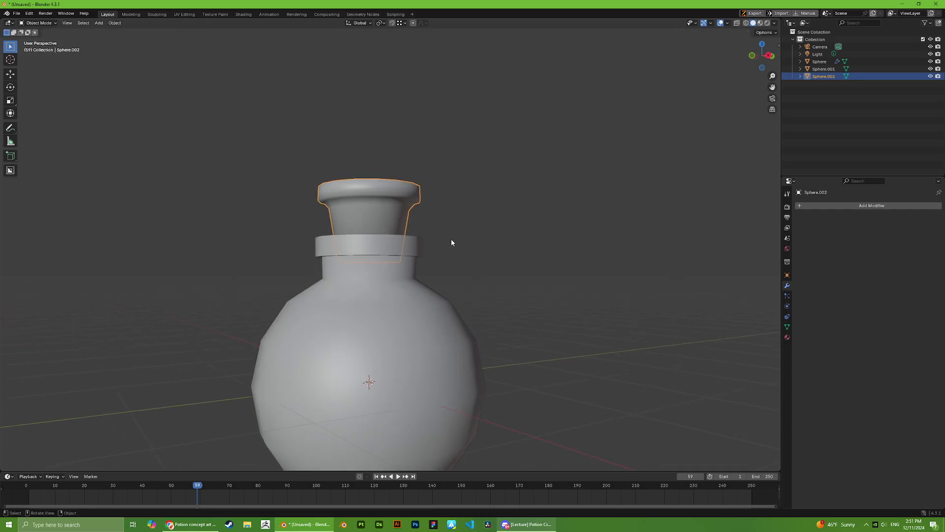
Step: Re-enter Edit Mode on the stopper and lower the edge loop beneath its rim along Z toward the collar
middle_drag(451, 238, 384, 170)
key(Tab)
scroll(418, 196, up, 4)
alt+click(415, 195)
alt+click(361, 169)
key(g)
key(z)
click(378, 227)
Step: Scale the stopper's upper face band down to about 0.83 and adjust its height along Z
key(3)
alt+click(384, 170)
key(s)
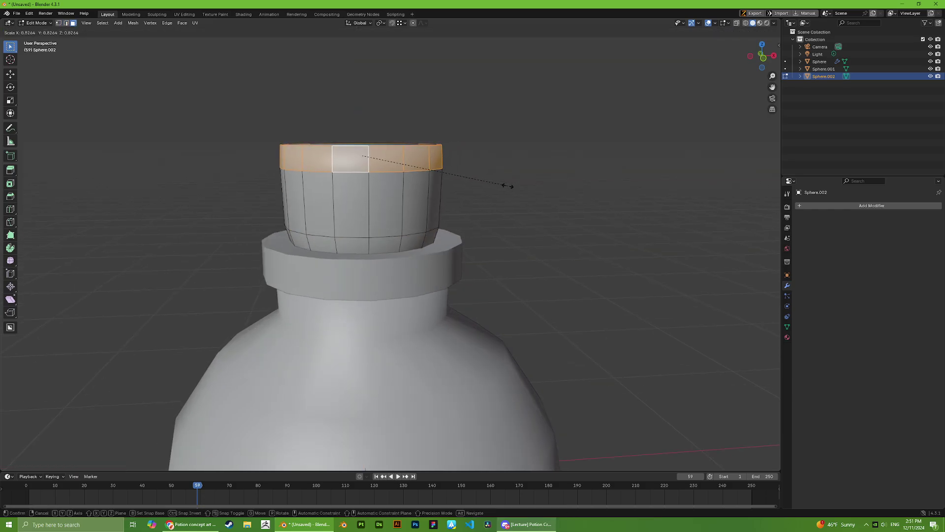
click(512, 191)
key(g)
key(z)
click(511, 255)
Step: Enlarge the stopper's top face to flare it outward, then leave Edit Mode with nothing selected
middle_drag(510, 252, 392, 193)
scroll(410, 221, up, 3)
click(404, 217)
key(Tab)
click(390, 200)
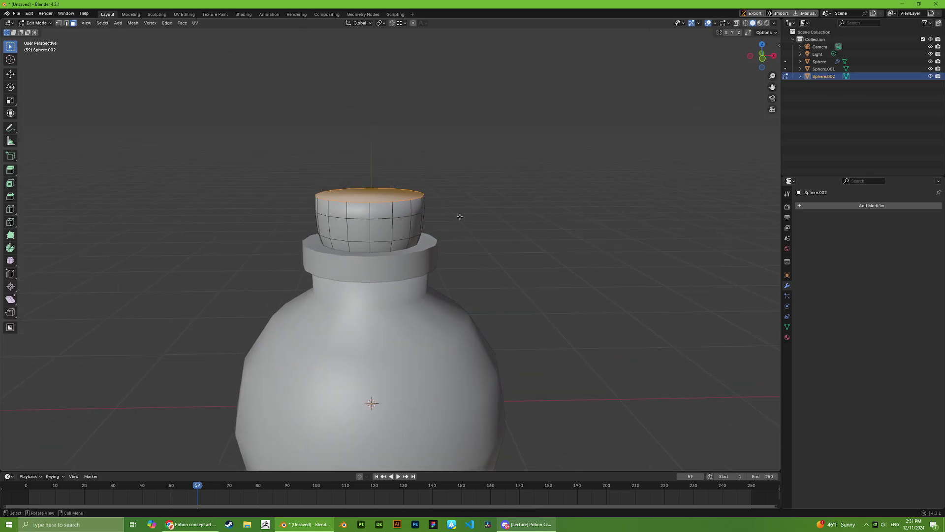
key(s)
click(477, 217)
key(Tab)
click(477, 237)
scroll(478, 237, down, 4)
middle_drag(477, 238, 443, 237)
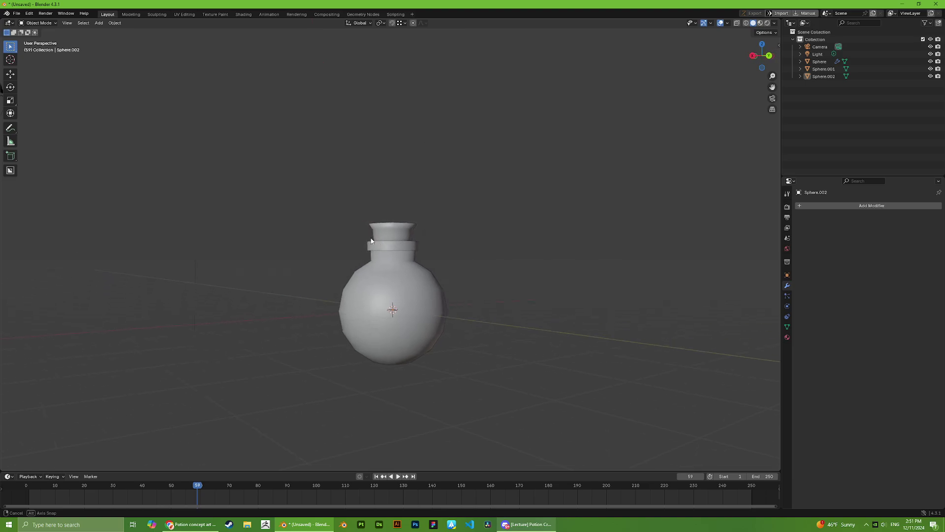
Step: Try scaling the edge loop below the stopper's top by 1.058
scroll(414, 241, up, 4)
click(407, 216)
key(Tab)
alt+click(403, 196)
key(s)
click(526, 205)
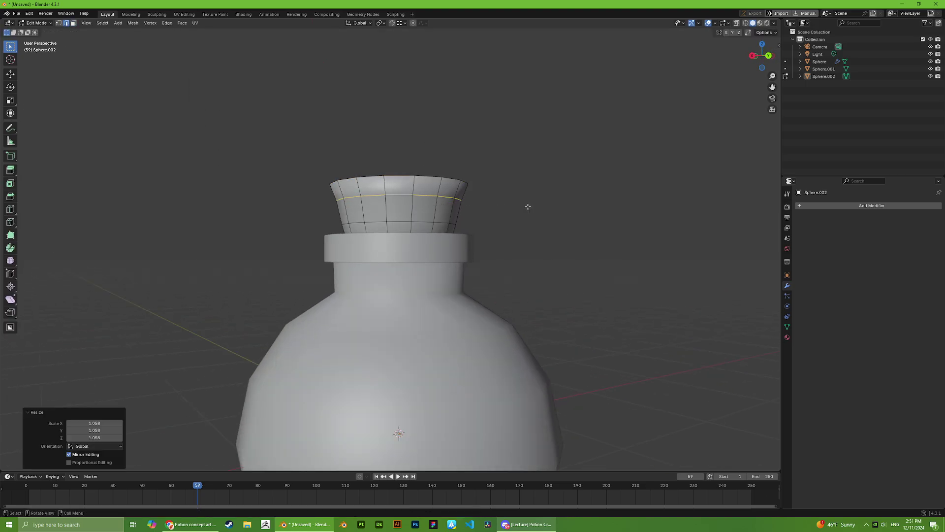
Step: Undo the last edge-loop scaling and return to the stopper in Object Mode
scroll(507, 227, down, 4)
key(ctrl+z)
key(ctrl+z)
key(ctrl+z)
key(ctrl+z)
key(ctrl+z)
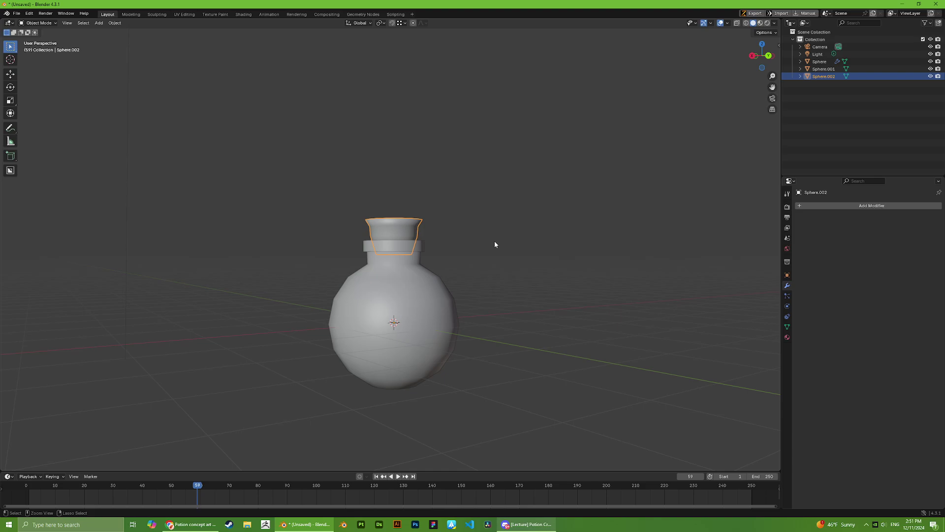
Step: Scale the stopper's top inward and adjust its height along Z to form a chamfered rim
middle_drag(495, 241, 470, 242)
key(s)
click(491, 231)
key(g)
key(z)
click(501, 250)
key(Tab)
key(Tab)
Step: Mark the stopper's rim loop and top edge loop as sharp, then leave Edit Mode with nothing selected
scroll(503, 252, up, 5)
key(2)
alt+click(418, 217)
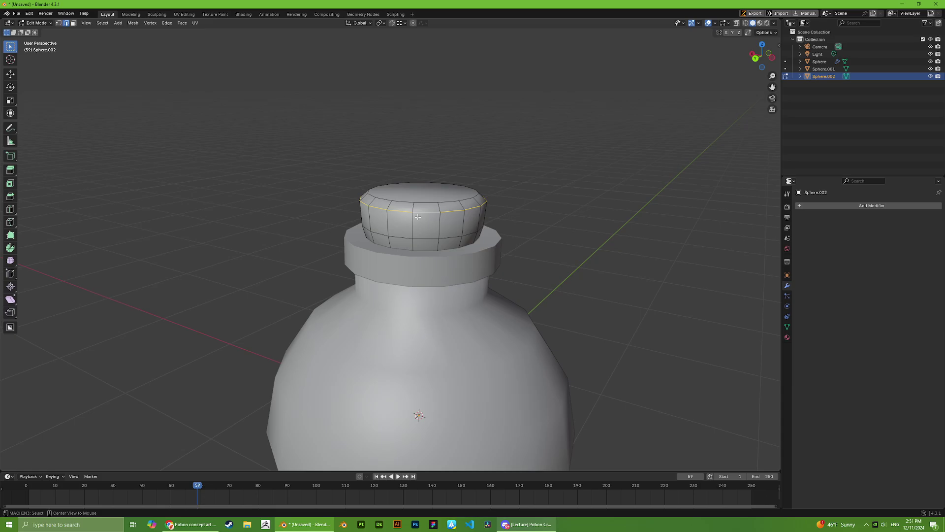
key(ctrl+e)
click(407, 204)
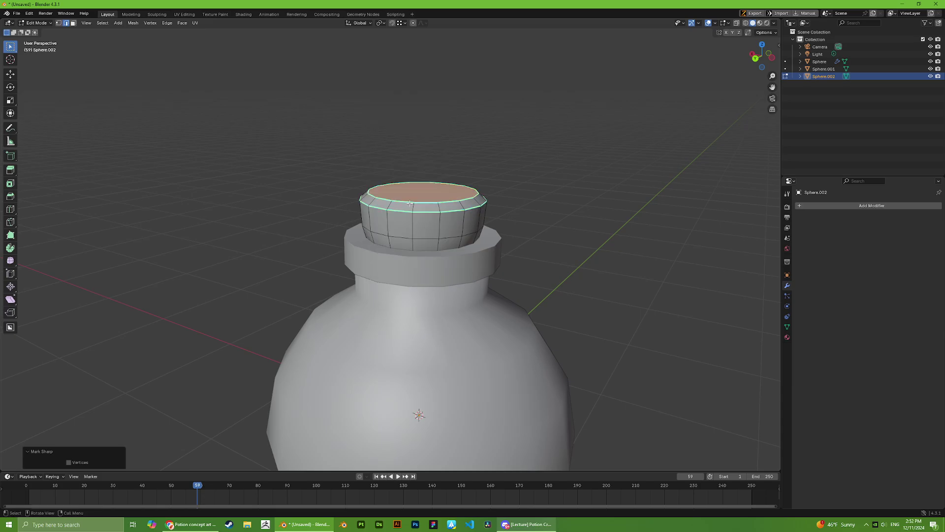
key(Tab)
click(553, 253)
Step: Re-enter Edit Mode on the stopper and adjust the height of its sharp top edges along Z
middle_drag(553, 253, 365, 227)
scroll(416, 227, down, 3)
click(417, 226)
key(Tab)
scroll(416, 226, up, 3)
key(g)
key(z)
click(373, 219)
Step: Add one loop cut near the stopper's lower end with a slide factor of -0.442, scale it inward and leave Edit Mode
key(ctrl+r)
click(361, 229)
click(359, 220)
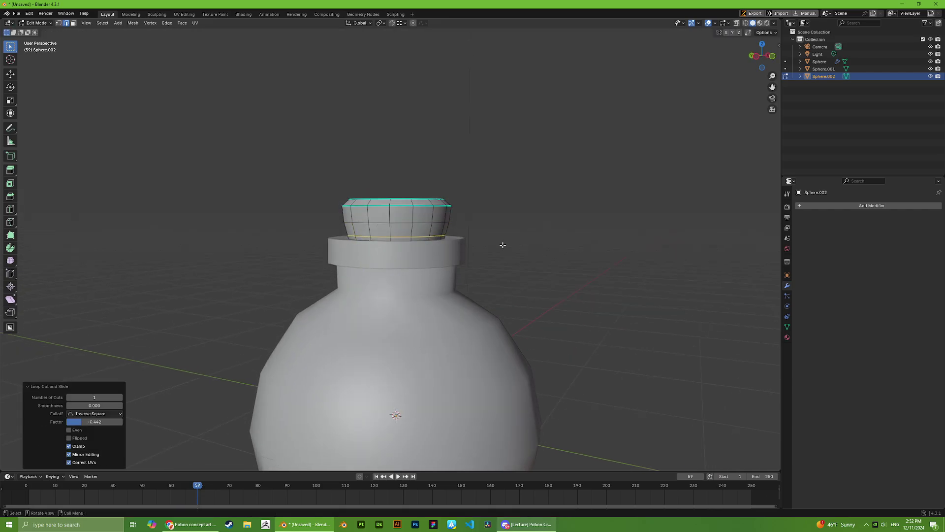
key(s)
click(486, 240)
key(Tab)
scroll(497, 248, down, 5)
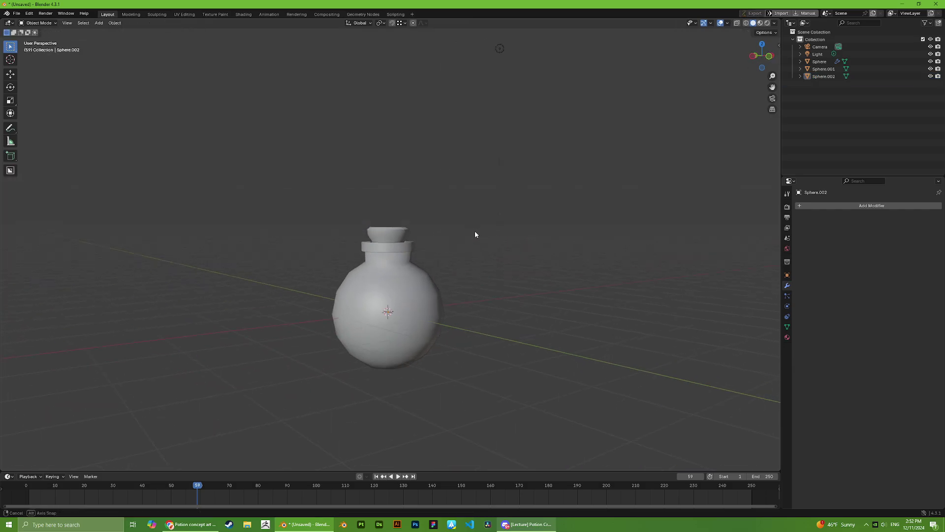
Step: Scale the whole stopper mesh by 1.102 in X and Y, then stretch it along Z
scroll(474, 231, up, 3)
middle_drag(394, 223, 411, 165)
key(Tab)
scroll(437, 220, up, 3)
key(a)
key(s)
key(shift+z)
click(488, 225)
key(g)
key(z)
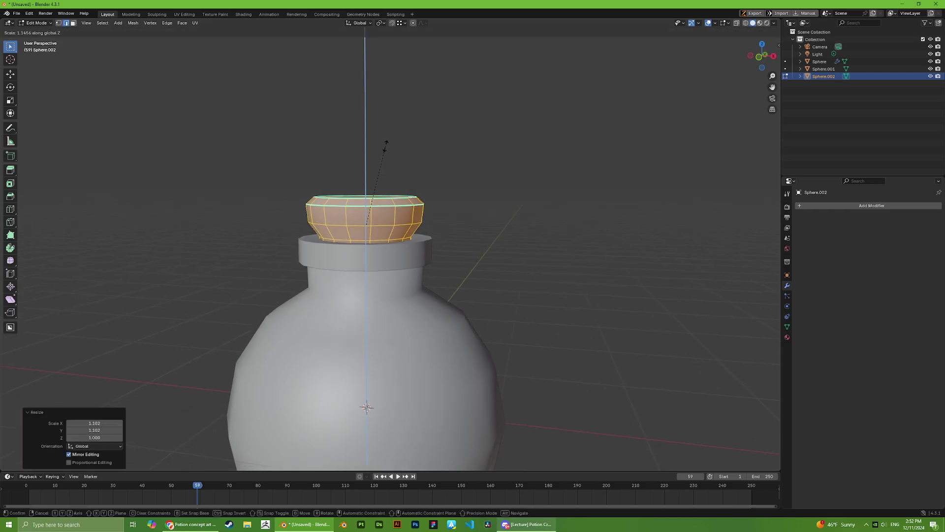
click(398, 147)
Step: Flatten the stopper's tapered face band along Z, raise it slightly, and leave Edit Mode with nothing selected
alt+click(360, 228)
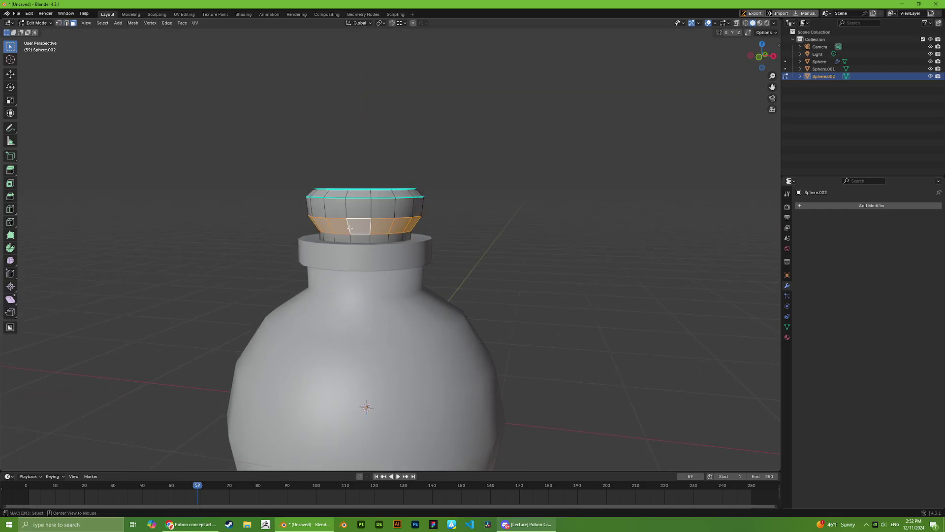
key(s)
key(z)
click(354, 147)
key(g)
key(x)
key(z)
click(355, 140)
key(Tab)
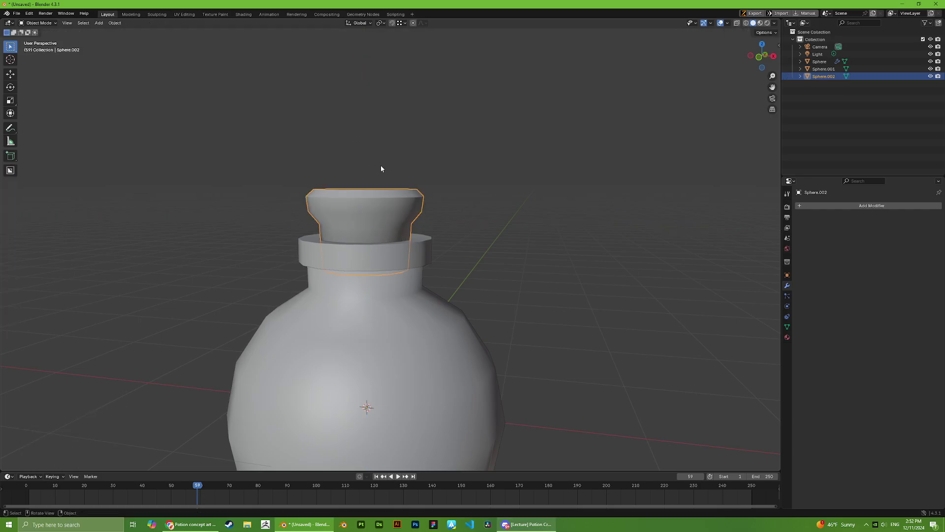
click(381, 165)
Step: Fine-tune the tapered face band's height along Z in Edit Mode, then return to Object Mode
middle_drag(382, 167, 417, 214)
key(Tab)
key(g)
key(z)
click(441, 195)
key(Tab)
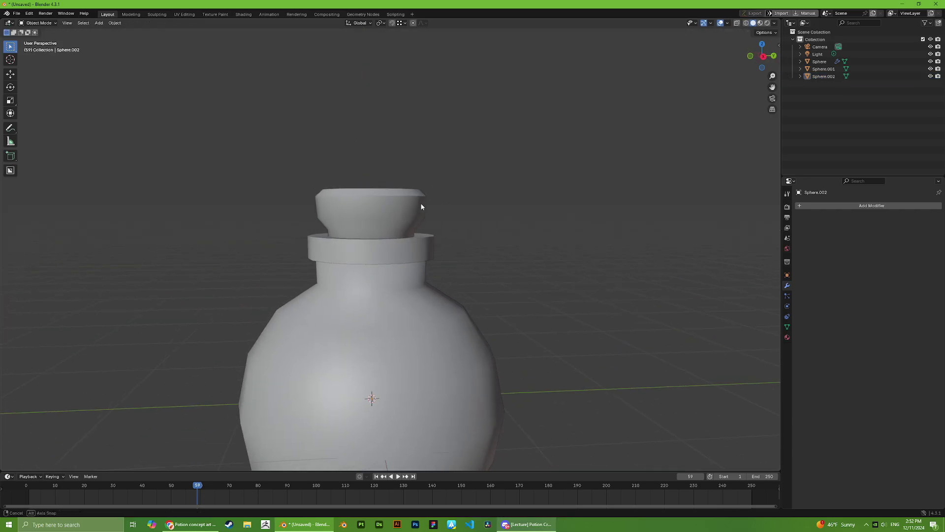
scroll(418, 215, down, 3)
Step: Mark the edge loop at the top of the stopper's taper as sharp
click(408, 218)
key(Tab)
scroll(400, 220, up, 4)
key(2)
alt+click(379, 215)
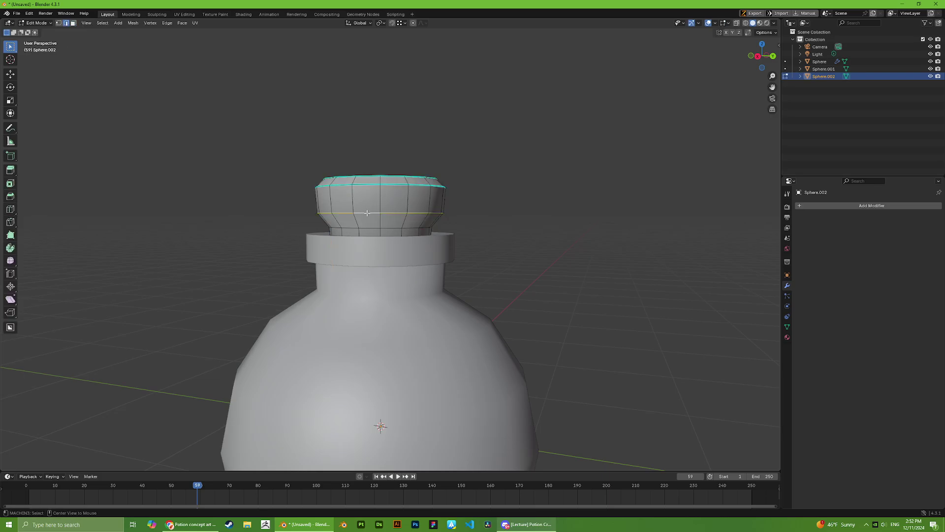
right_click(368, 213)
click(368, 212)
Step: Adjust the height of the taper's lower edge loop along Z, mark it sharp and leave Edit Mode
alt+click(365, 228)
middle_drag(366, 228, 308, 268)
key(g)
key(z)
click(364, 226)
right_click(362, 224)
click(361, 223)
key(Tab)
scroll(466, 258, down, 5)
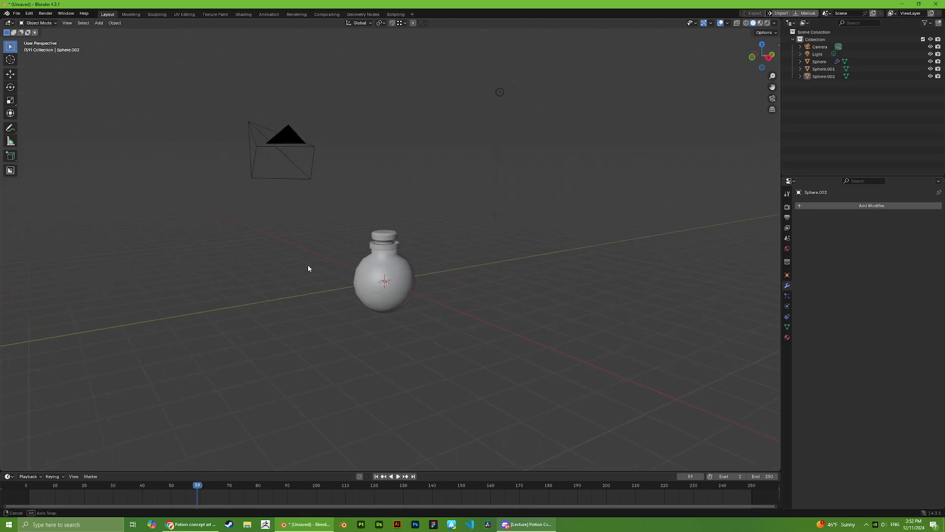
Step: Try scaling the stopper's lower sharp edge loop in Edit Mode, then undo the change
scroll(378, 219, up, 6)
click(379, 220)
key(Tab)
scroll(424, 226, up, 6)
middle_drag(424, 226, 427, 215)
scroll(445, 188, down, 1)
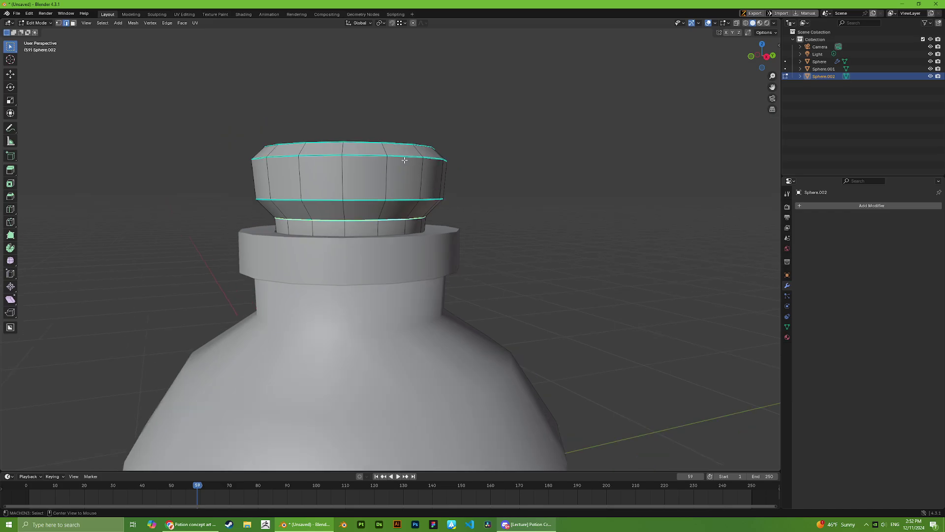
key(s)
click(493, 190)
key(Tab)
scroll(494, 194, down, 4)
middle_drag(437, 256, 428, 212)
key(ctrl+z)
key(ctrl+z)
Step: Widen the stopper's middle face band horizontally by scaling it with Z locked, then return to Object Mode
scroll(440, 239, up, 3)
key(3)
alt+click(432, 198)
key(s)
key(shift+z)
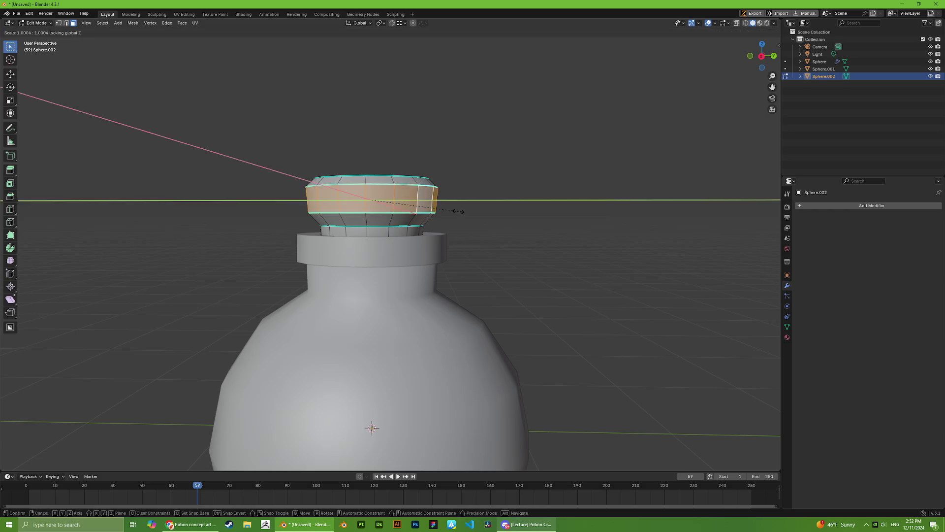
click(470, 211)
key(Tab)
scroll(516, 261, down, 7)
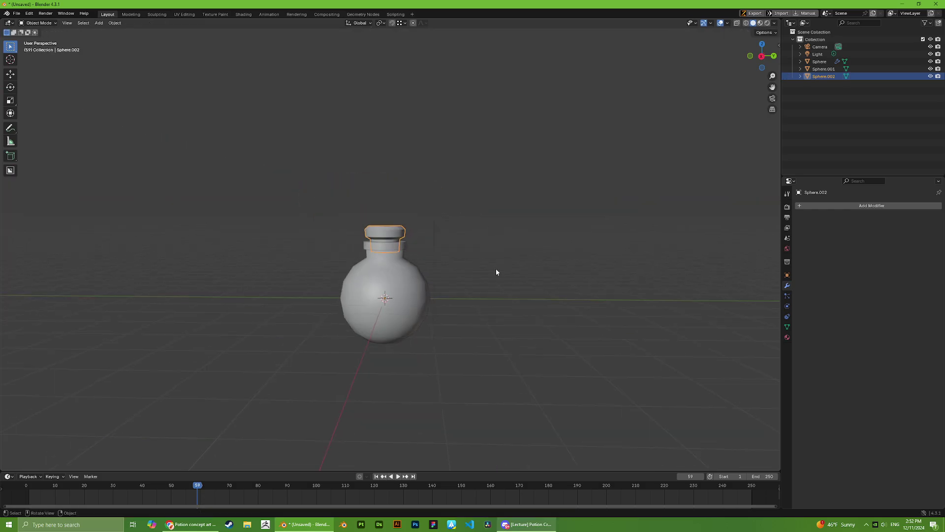
Step: Lower the stopper's upper sharp edge loop along Z, rescale it, and return to Object Mode
scroll(483, 269, up, 3)
key(Tab)
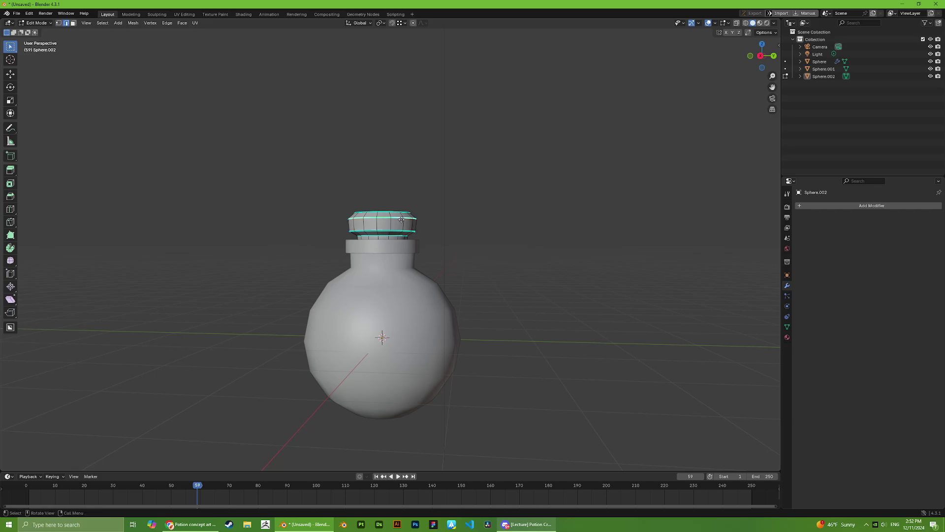
key(g)
key(z)
click(402, 217)
key(s)
click(462, 230)
key(Tab)
scroll(461, 244, down, 1)
Step: Check the lecture stream in Discord, then examine the bottle's neck and stopper in Blender
key(alt+Tab)
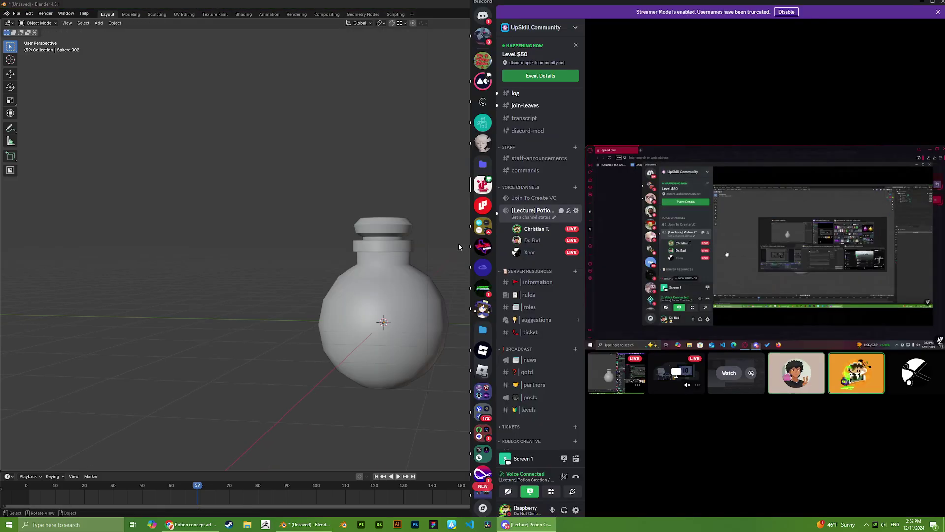
click(382, 252)
middle_drag(446, 247, 405, 256)
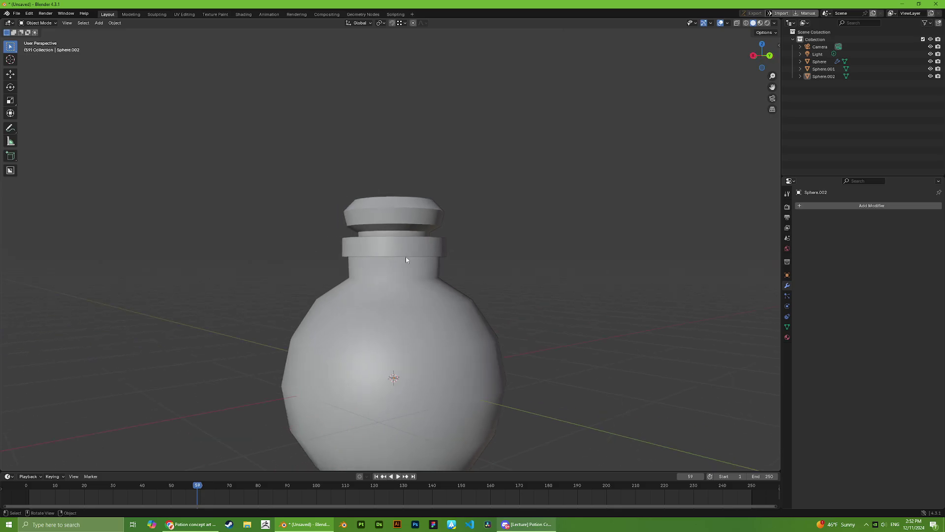
scroll(405, 256, up, 3)
click(391, 288)
scroll(348, 279, down, 4)
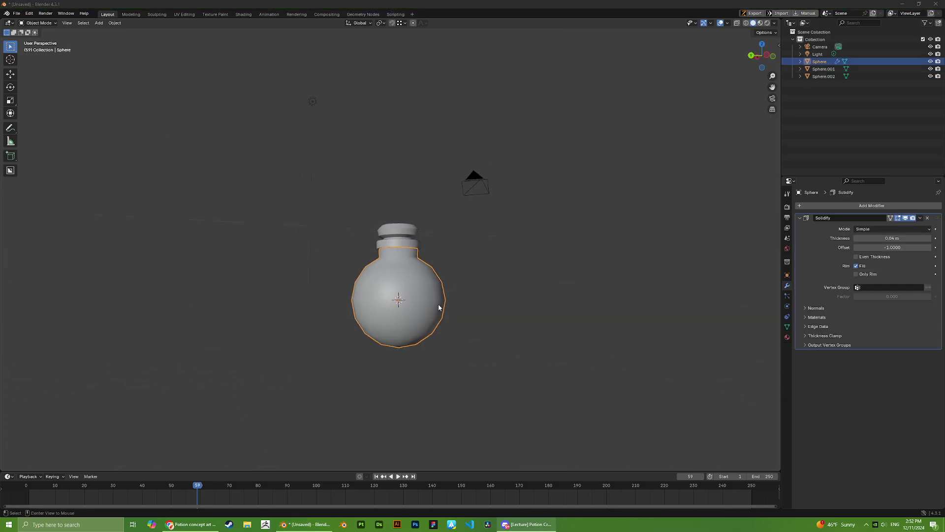
Step: Switch to Discord, close the ended stream, and return to Blender
key(alt+Tab)
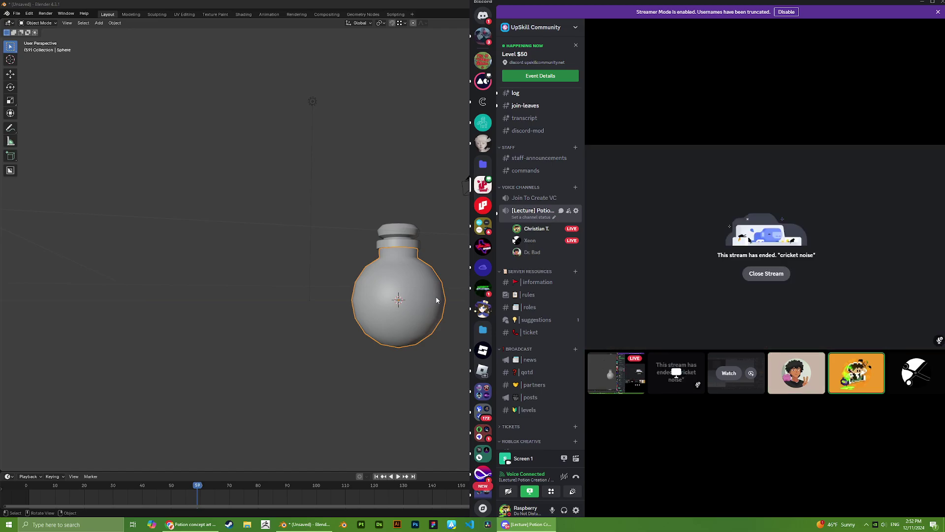
click(766, 273)
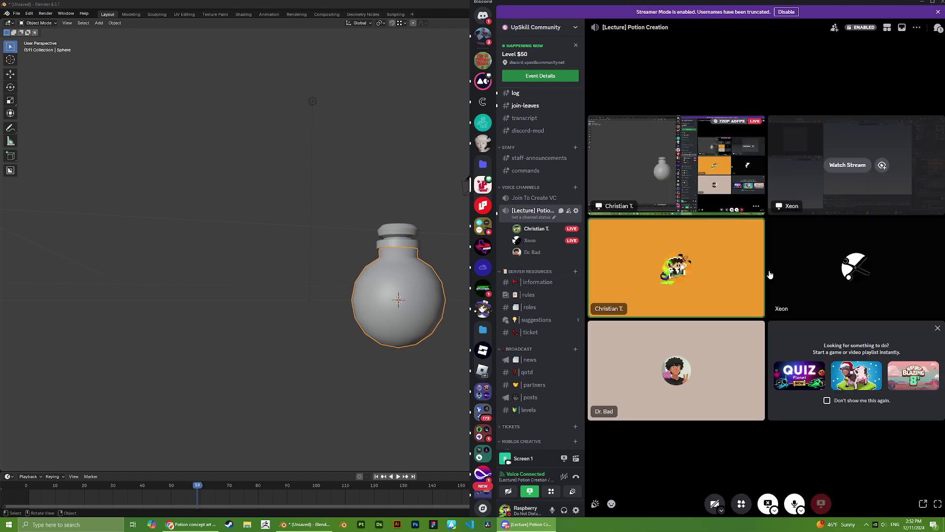
key(alt+Tab)
Step: Shrink the whole bottle body mesh with Shrink/Fatten by about -0.0064 m and leave Edit Mode
click(436, 240)
scroll(427, 251, up, 5)
click(424, 252)
middle_drag(424, 252, 431, 246)
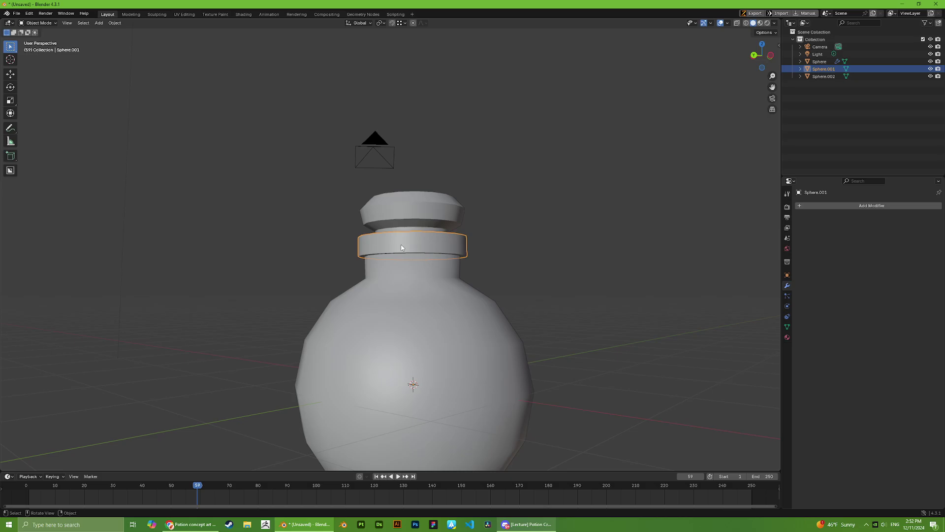
click(458, 306)
key(Tab)
key(a)
middle_drag(520, 293, 531, 282)
key(alt+s)
click(532, 282)
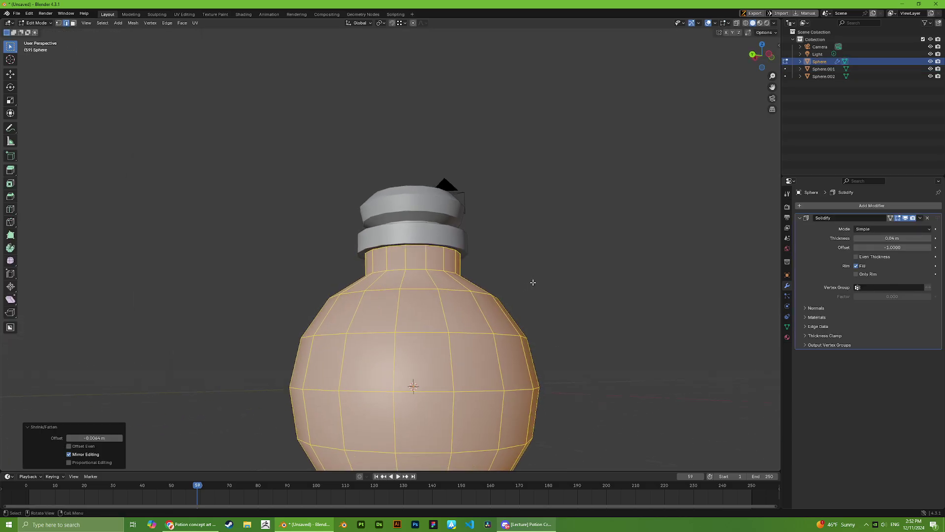
key(Tab)
Step: Scale an outer edge loop of the ring collar to taper it slightly, then leave Edit Mode and deselect
click(447, 239)
scroll(447, 238, up, 2)
key(Tab)
middle_drag(447, 239, 422, 236)
key(alt+a)
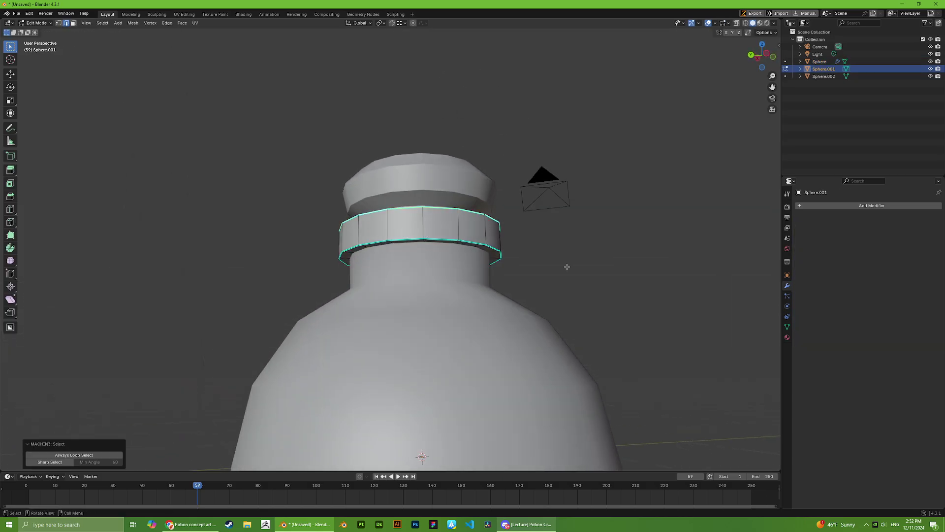
alt+click(494, 255)
middle_drag(547, 261, 502, 256)
key(s)
click(557, 246)
key(Tab)
click(555, 280)
scroll(555, 281, down, 6)
scroll(497, 253, up, 4)
click(441, 243)
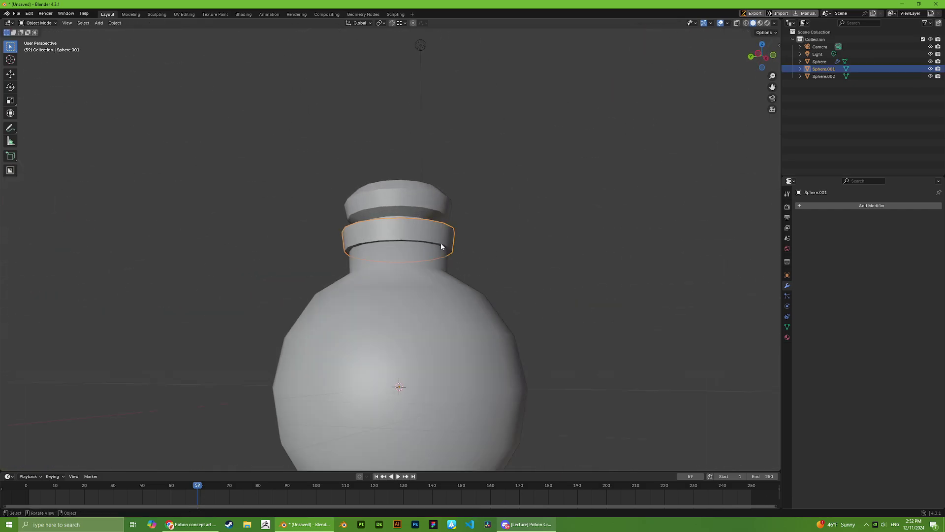
scroll(435, 246, up, 3)
key(Tab)
key(Tab)
scroll(426, 259, down, 8)
scroll(429, 261, up, 4)
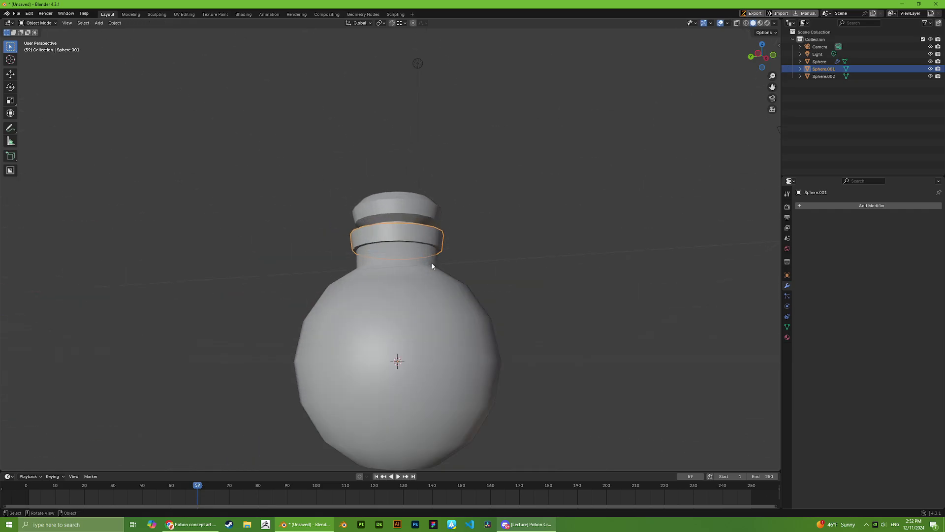
Step: Shrink the bottle body slightly again with Shrink/Fatten, then return to Object Mode and deselect it
click(430, 268)
middle_drag(430, 268, 325, 281)
key(Tab)
key(alt+s)
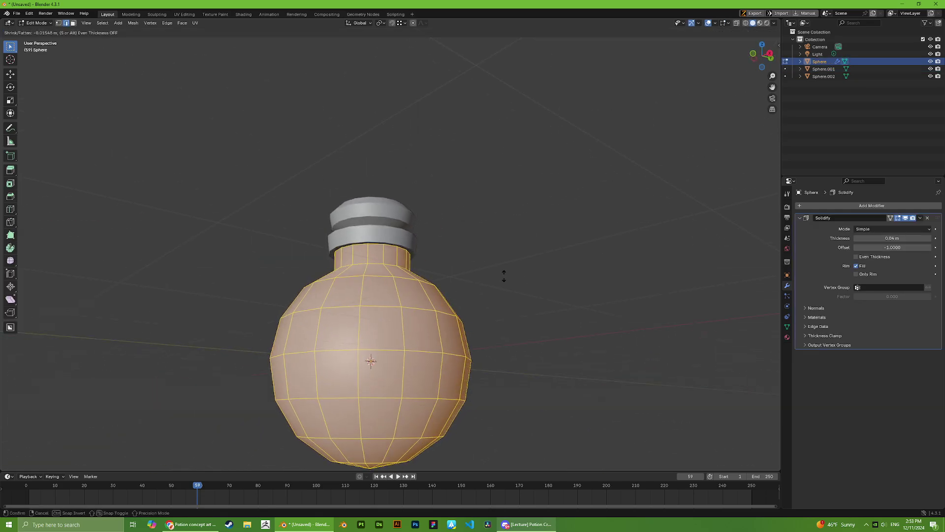
click(504, 276)
key(Tab)
click(491, 266)
Step: Examine the bottle's overall silhouette and the proportions of its collar and stopper from several angles
middle_drag(491, 266, 152, 223)
scroll(413, 285, down, 7)
scroll(380, 253, up, 6)
middle_drag(380, 253, 365, 297)
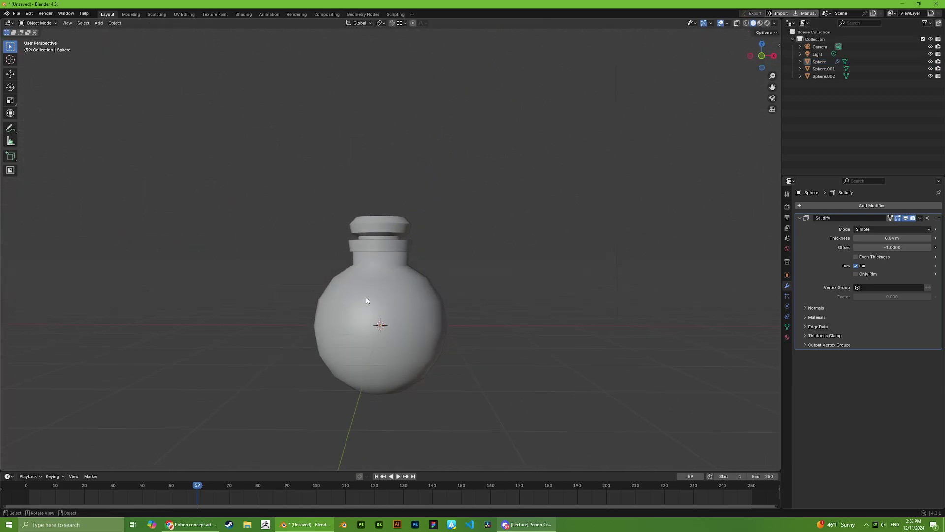
click(366, 296)
scroll(377, 284, up, 4)
scroll(481, 245, down, 6)
click(483, 242)
scroll(488, 253, up, 3)
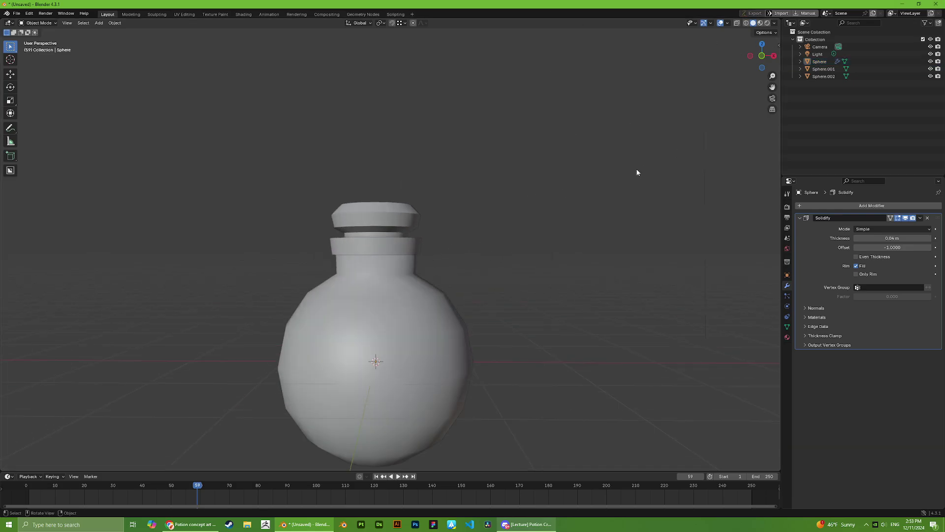
click(936, 4)
click(536, 275)
click(398, 286)
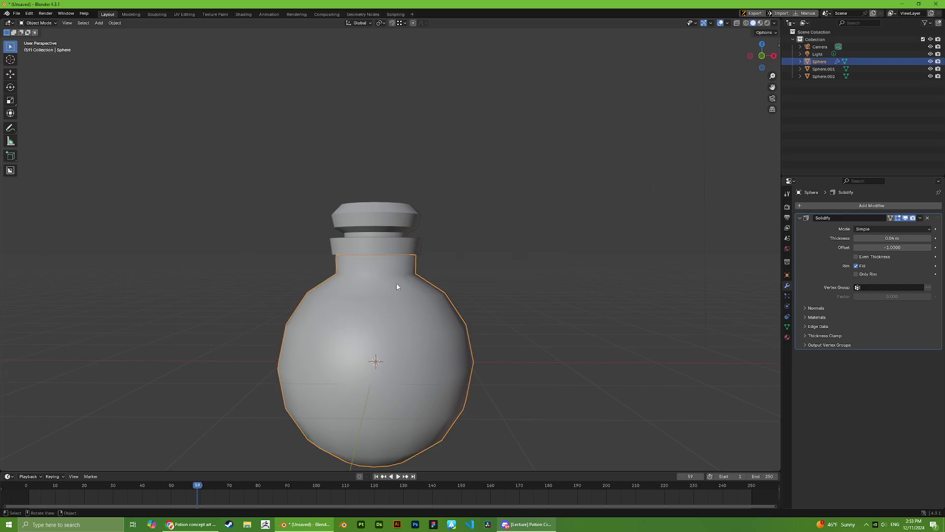
Step: Switch to Discord and start watching the other participant's live Blender stream
key(alt+Tab)
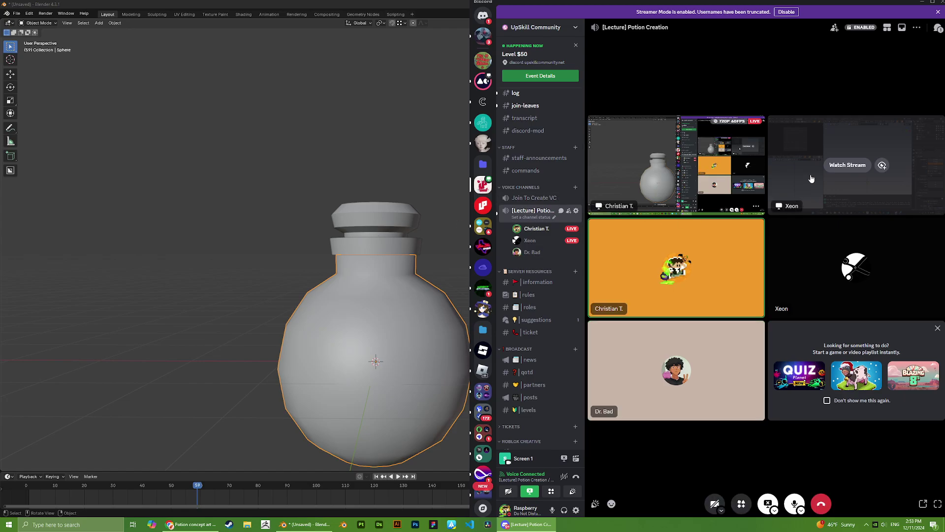
click(811, 179)
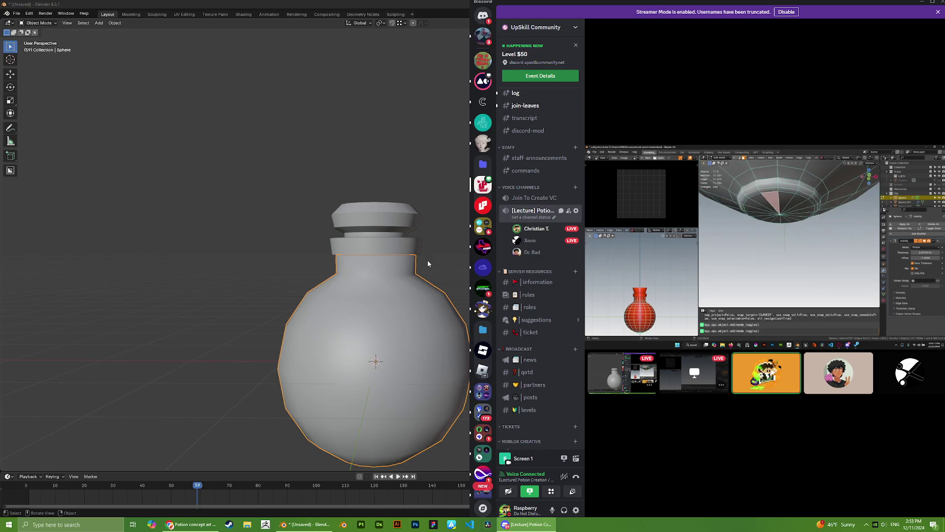
key(alt+Tab)
key(alt+Tab)
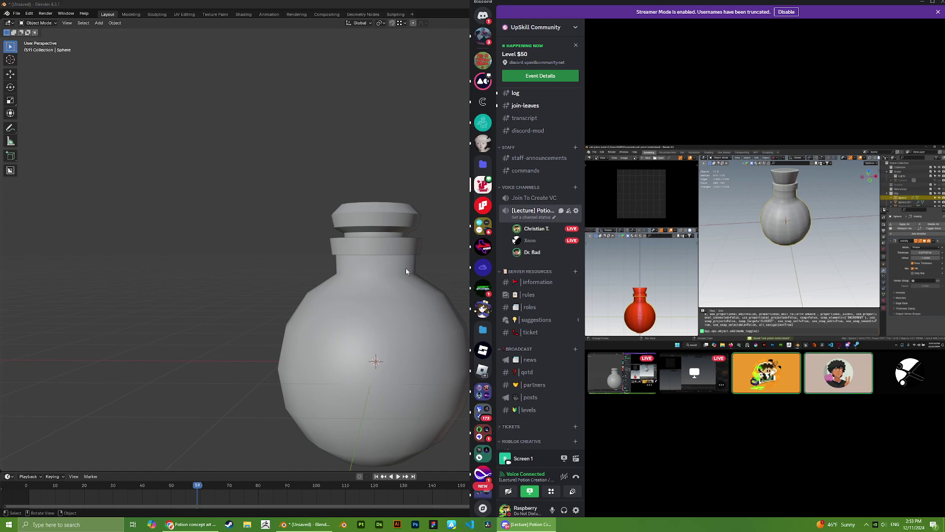
Step: Follow the live stream's Blender demonstration beside the bottle model, then return to Blender with the bottle body selected
click(400, 295)
key(alt+Tab)
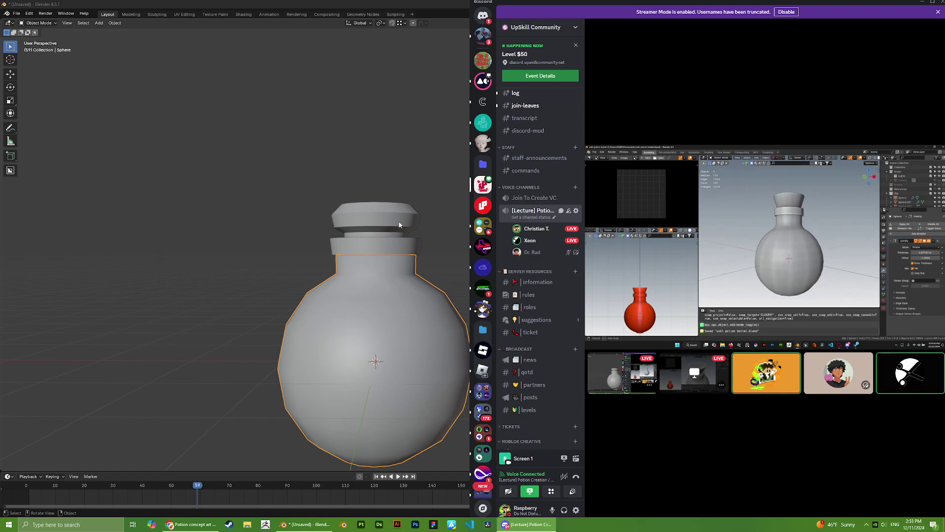
right_click(542, 240)
click(793, 462)
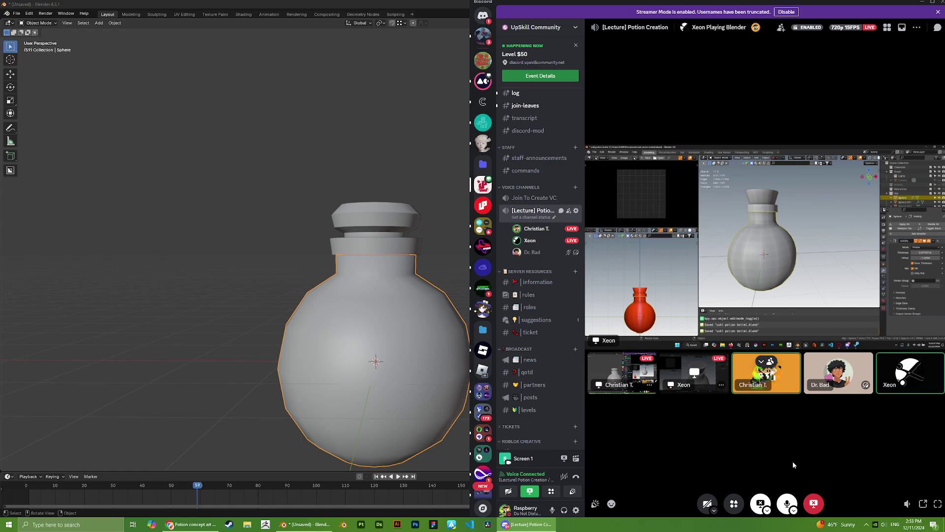
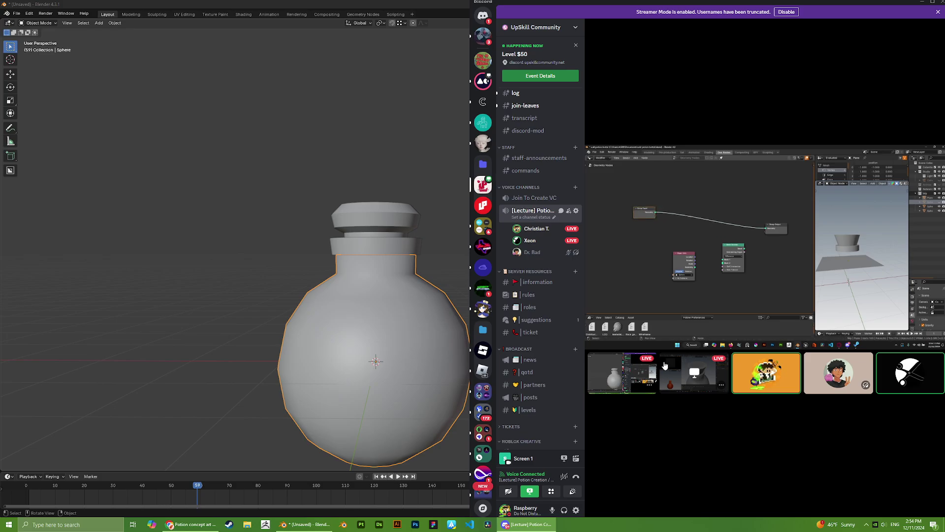
mouse_move(641, 300)
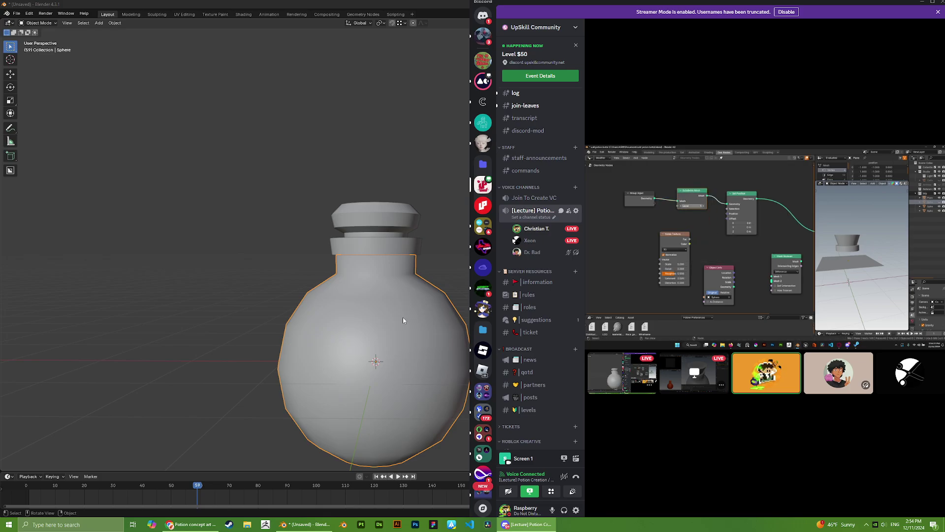
click(419, 246)
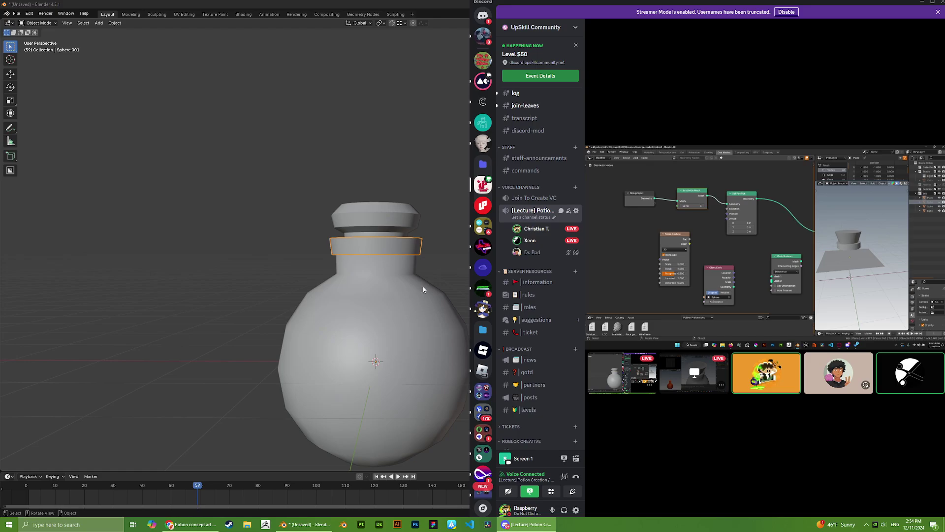
click(404, 311)
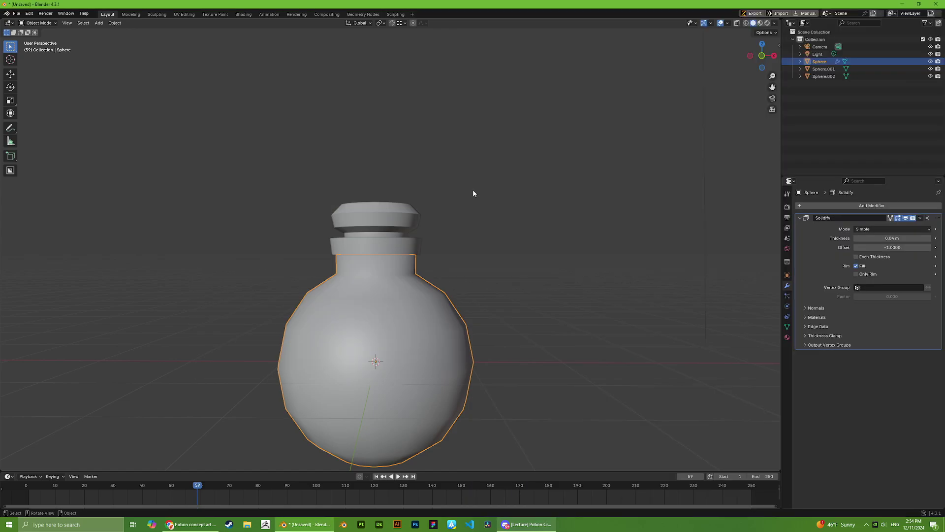
Step: Examine the joint between the bottle neck and the ring collar from below
click(473, 189)
middle_drag(460, 193, 502, 218)
scroll(502, 218, down, 3)
scroll(502, 218, up, 5)
click(368, 239)
scroll(375, 247, up, 3)
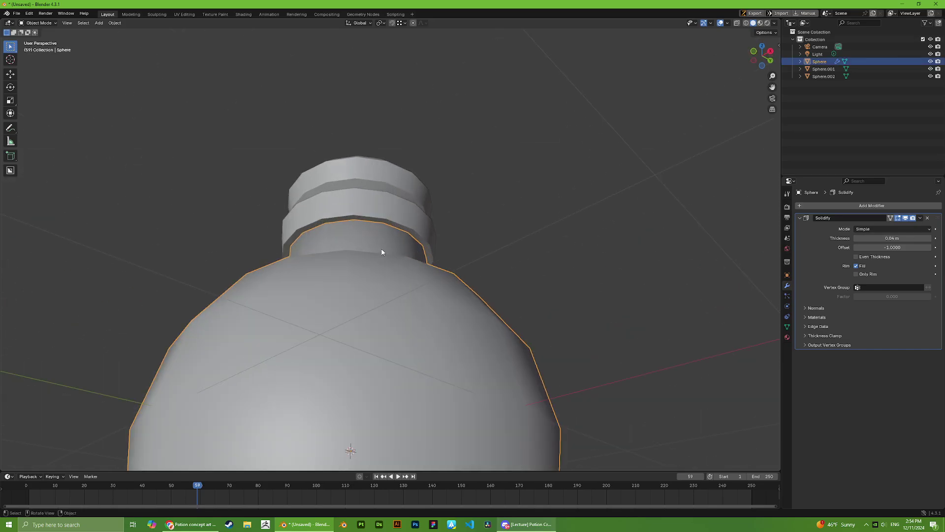
key(Tab)
key(Tab)
scroll(489, 232, down, 4)
scroll(483, 244, up, 2)
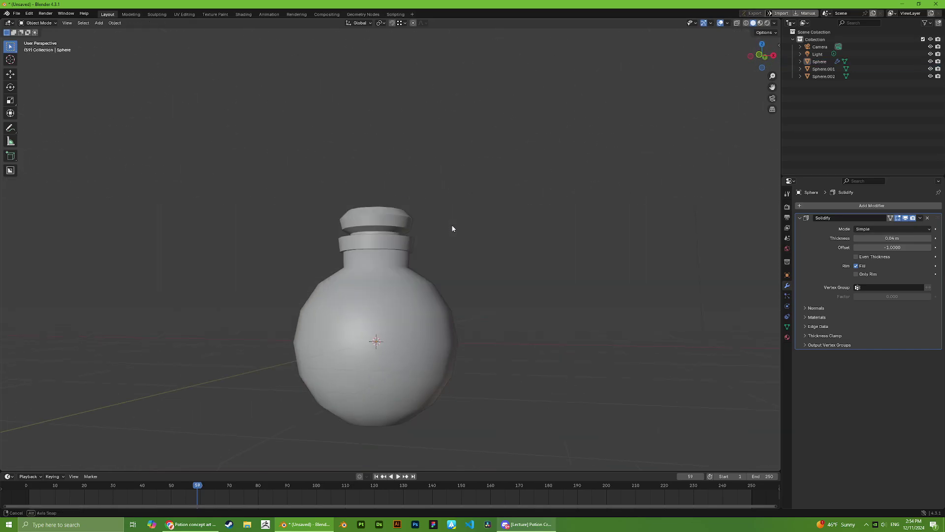
Step: Fine-tune the bottle body's thickness outline with Shrink/Fatten on the whole mesh and return to Object Mode
scroll(443, 251, up, 4)
click(561, 226)
key(Tab)
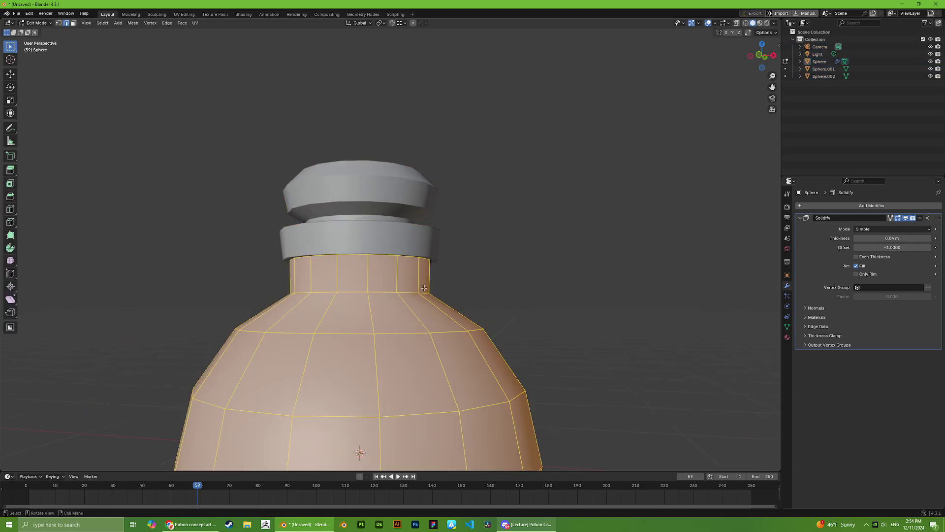
key(alt+s)
click(547, 245)
key(Tab)
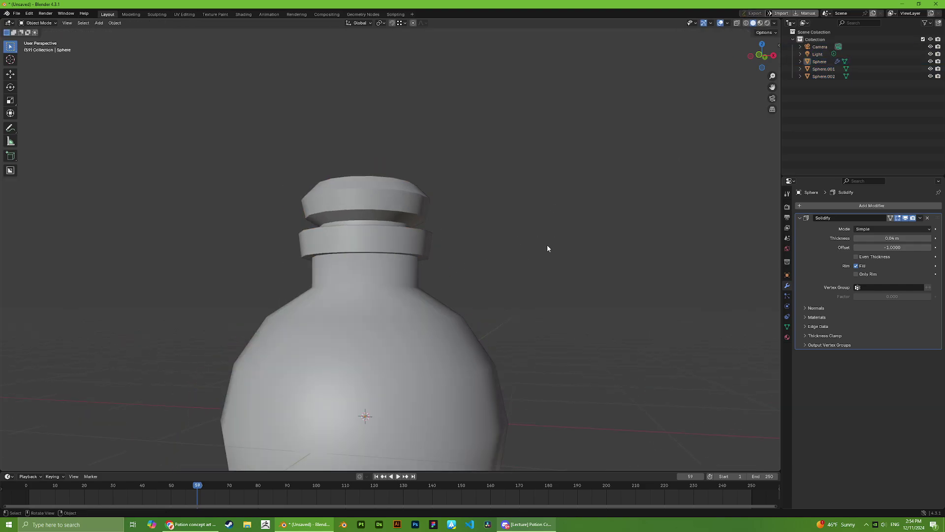
scroll(548, 245, down, 5)
middle_drag(548, 244, 430, 276)
key(Tab)
key(Tab)
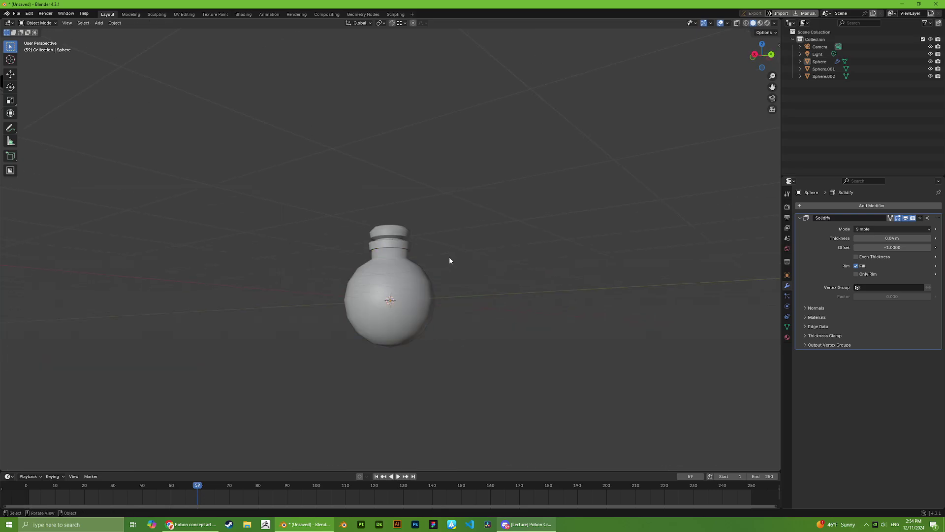
Step: Select the ring collar and stopper together and lower them along Z onto the bottle neck
scroll(389, 259, up, 5)
click(389, 258)
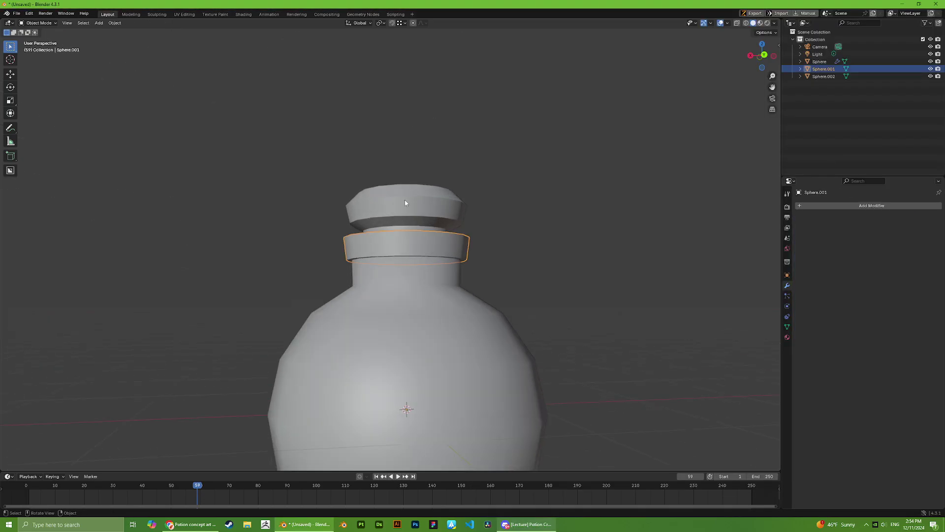
shift+click(405, 201)
scroll(404, 201, down, 1)
key(g)
key(z)
click(402, 226)
Step: Adjust the stopper's height above the ring collar along Z, then select the bottle body
middle_drag(403, 226, 395, 209)
click(394, 209)
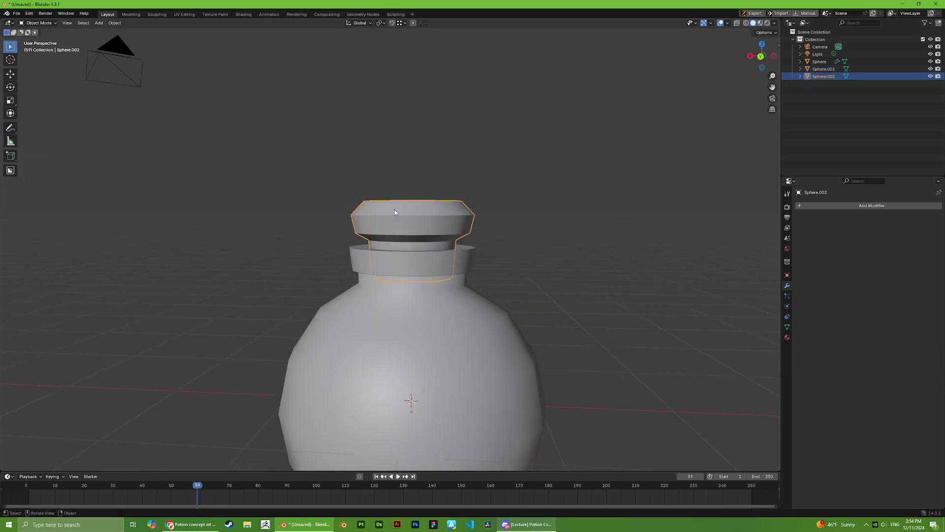
key(g)
key(z)
click(428, 283)
click(428, 283)
middle_drag(428, 283, 406, 268)
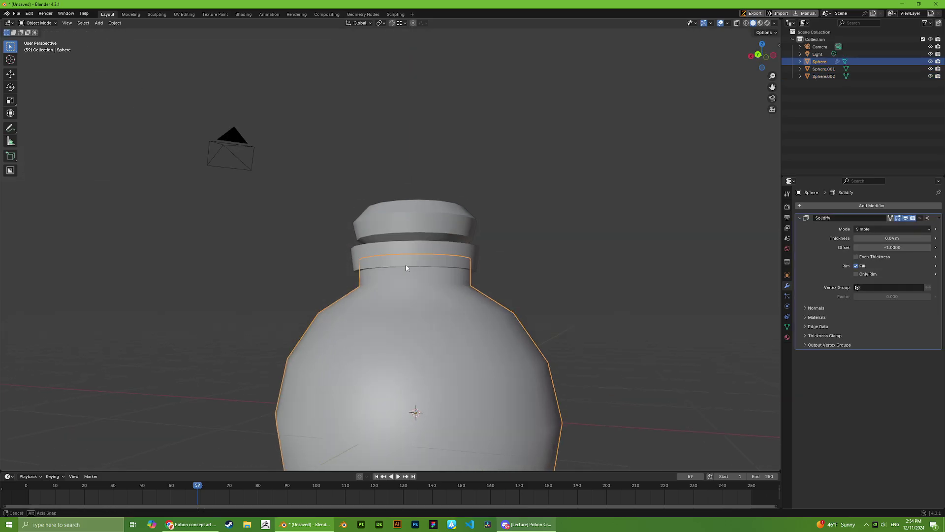
scroll(493, 263, down, 6)
scroll(382, 281, up, 8)
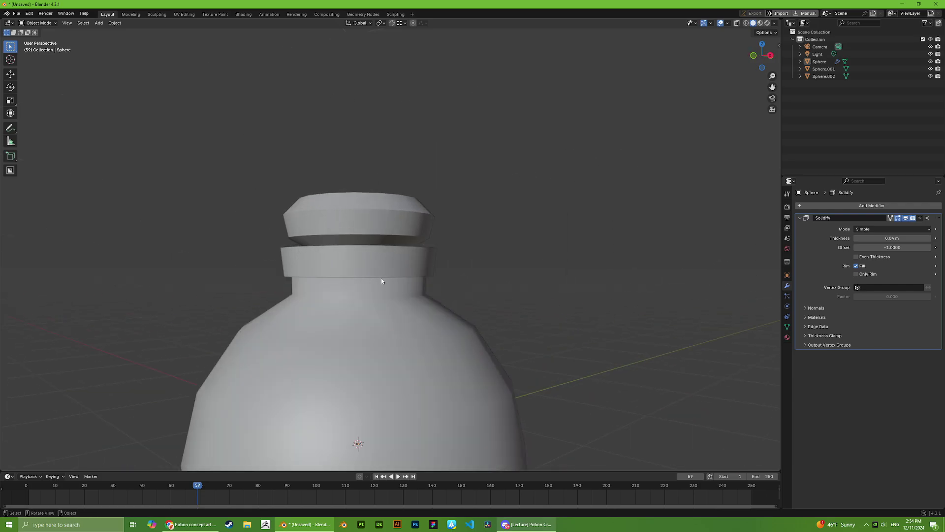
key(Tab)
alt+click(452, 312)
key(s)
key(shift+z)
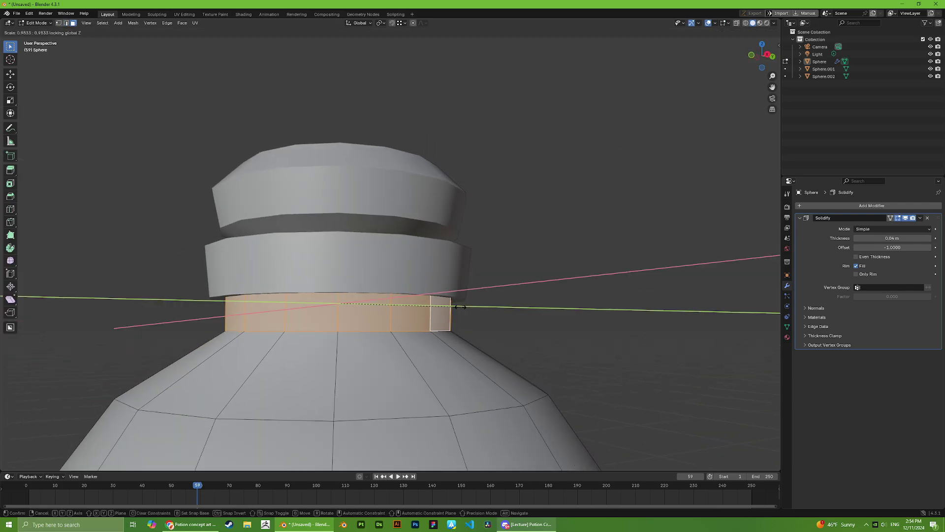
key(Escape)
key(Tab)
scroll(506, 315, down, 6)
key(alt+Tab)
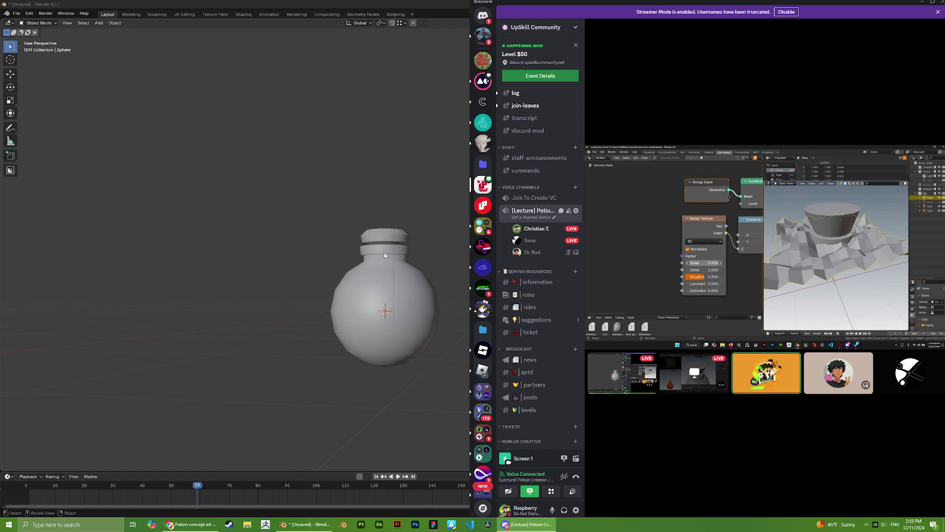
Step: Fine-tune the stopper's height above the ring collar along Z
middle_drag(385, 252, 402, 266)
scroll(398, 256, up, 8)
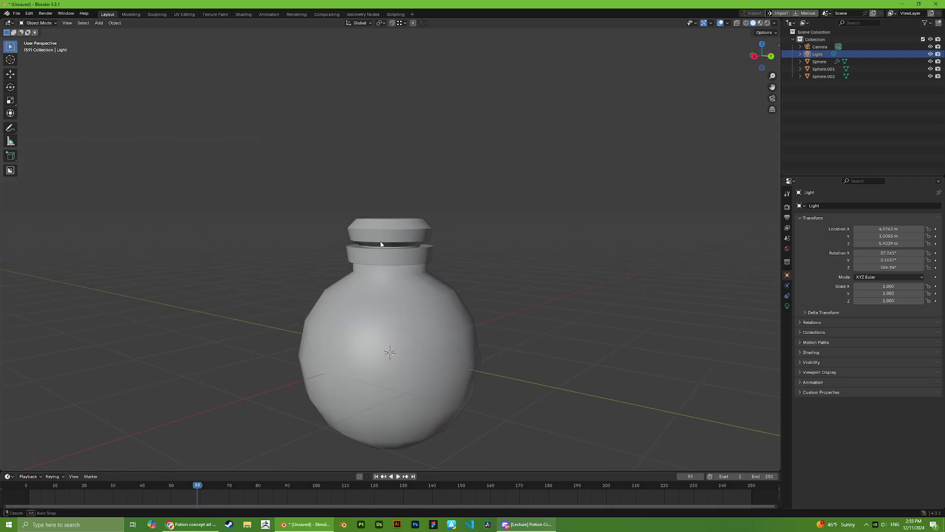
click(380, 235)
key(g)
key(z)
middle_drag(379, 236, 353, 262)
click(362, 220)
Step: Scale up the ring collar's inner top edge loop in Edit Mode to thin the rim
click(362, 268)
key(Tab)
scroll(362, 265, up, 4)
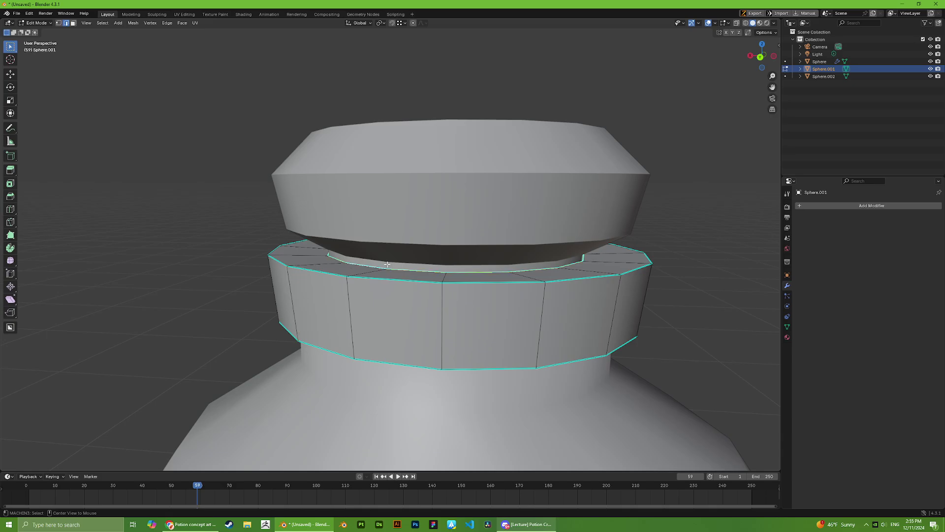
key(s)
click(655, 281)
Step: Move the ring collar's inner bottom edge loop up along Z and scale it in slightly towards the bottle neck
middle_drag(654, 280, 403, 283)
middle_drag(324, 279, 297, 299)
key(g)
key(z)
click(311, 340)
middle_drag(312, 340, 422, 310)
key(s)
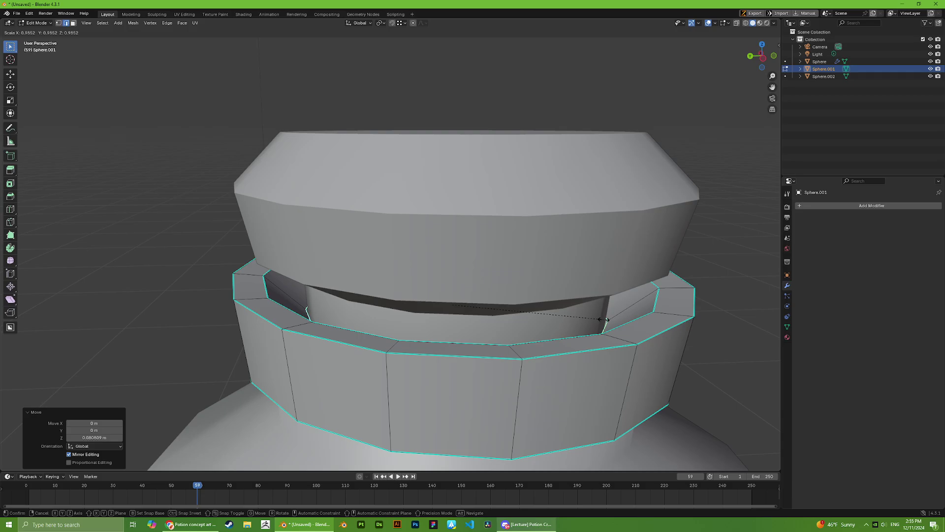
click(604, 323)
middle_drag(605, 326, 598, 308)
scroll(495, 266, down, 1)
Step: Switch editing to the stopper and widen its lower chamfer face loop horizontally by a factor of about 1.07
key(alt+q)
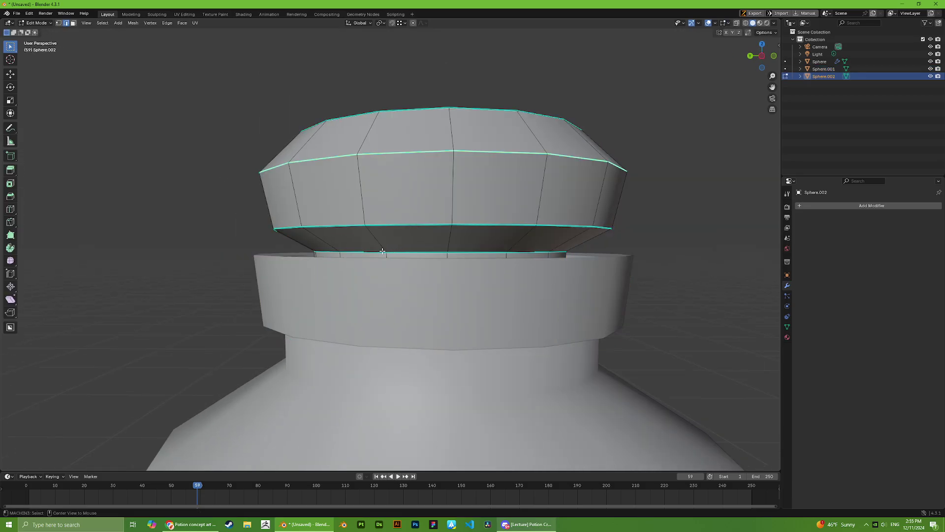
alt+click(448, 241)
key(s)
key(shift+z)
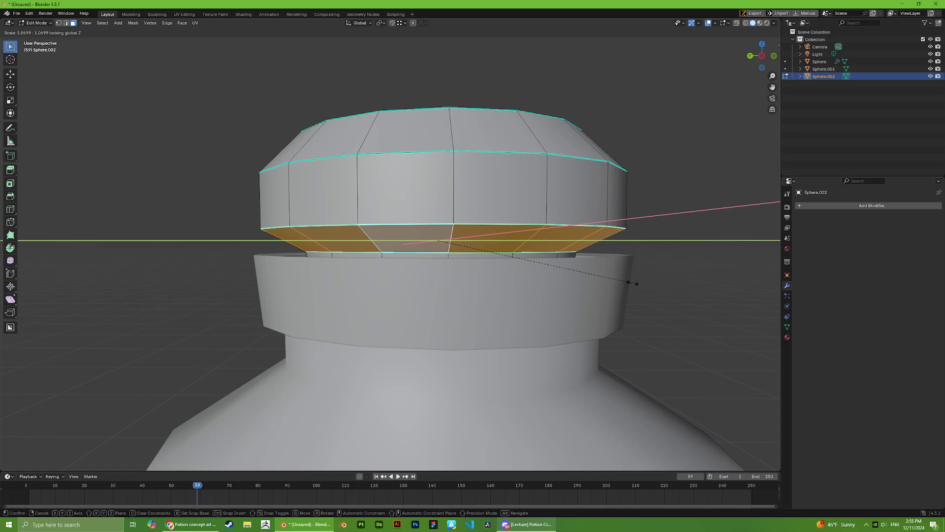
click(628, 276)
Step: Try lowering the whole stopper mesh along Z onto the ring collar, then undo the move
scroll(553, 216, down, 2)
key(a)
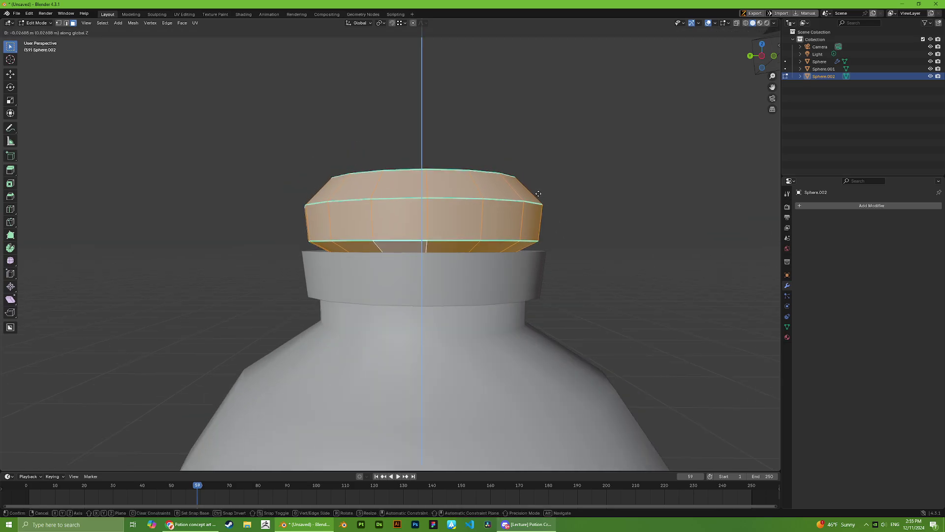
key(Tab)
scroll(587, 246, down, 4)
click(509, 257)
middle_drag(509, 254, 478, 247)
key(ctrl+z)
key(ctrl+z)
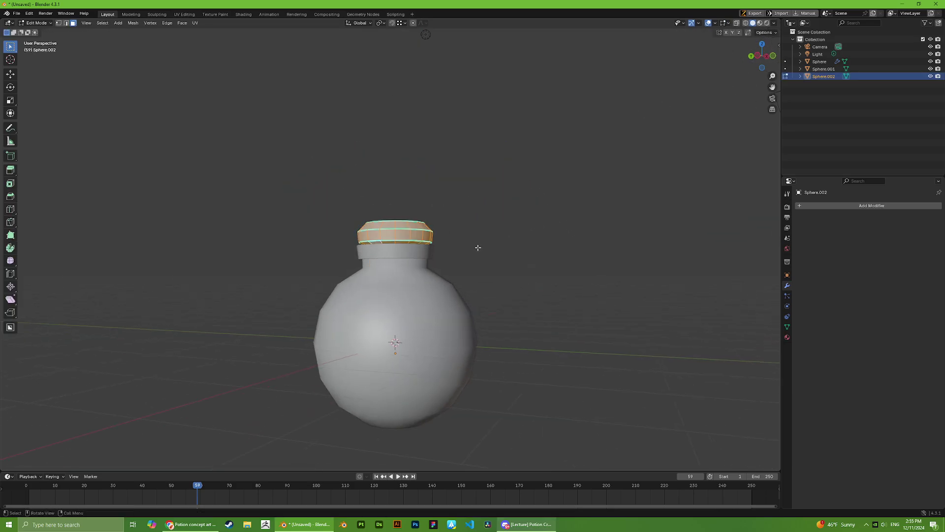
key(ctrl+z)
key(Tab)
Step: Lower the ring collar's outer top edge loop about 0.05 m along Z and return to Object Mode
scroll(480, 248, up, 3)
scroll(485, 254, up, 2)
key(alt+Tab)
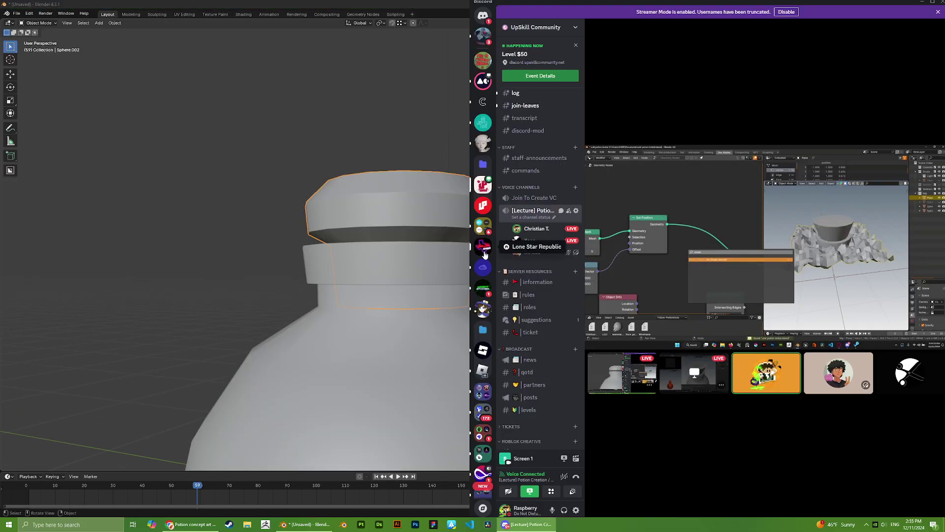
click(419, 138)
scroll(416, 274, down, 1)
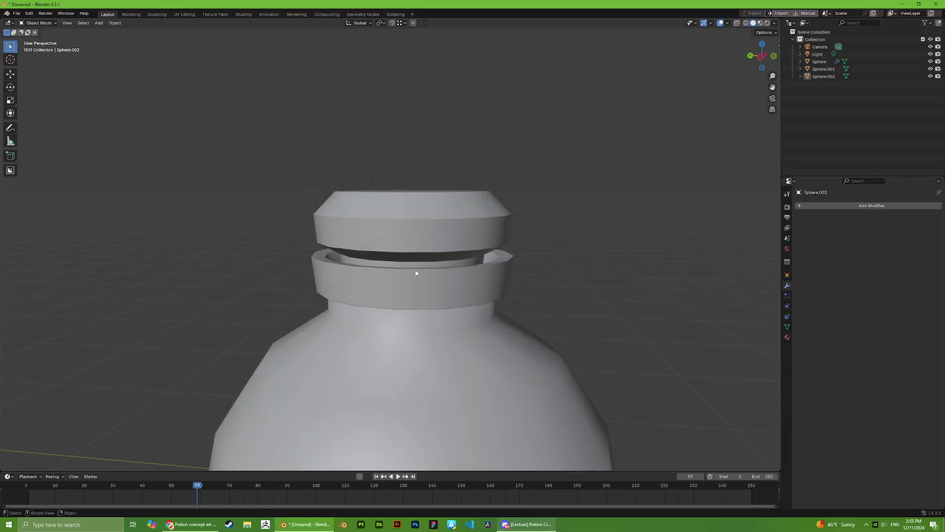
click(416, 274)
key(Tab)
scroll(402, 286, up, 3)
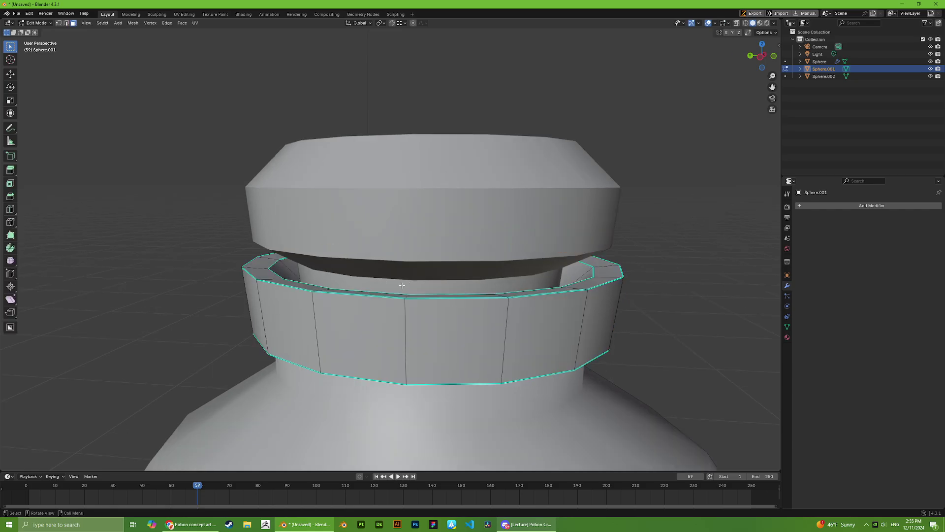
middle_drag(510, 298, 500, 285)
key(g)
key(z)
click(515, 299)
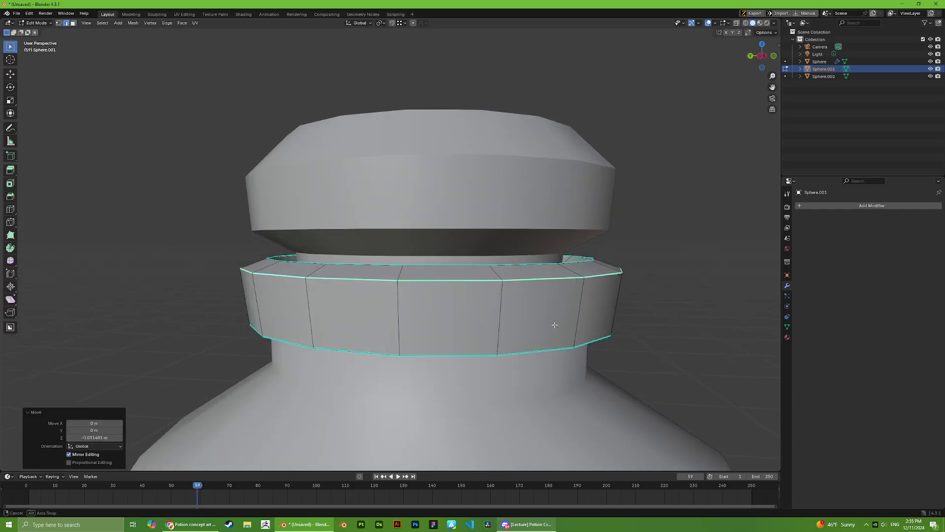
scroll(555, 325, down, 4)
key(Tab)
Step: Examine the ring collar's sloped rim and its fit on the bottle neck from above and below
scroll(576, 318, up, 3)
middle_drag(560, 312, 527, 298)
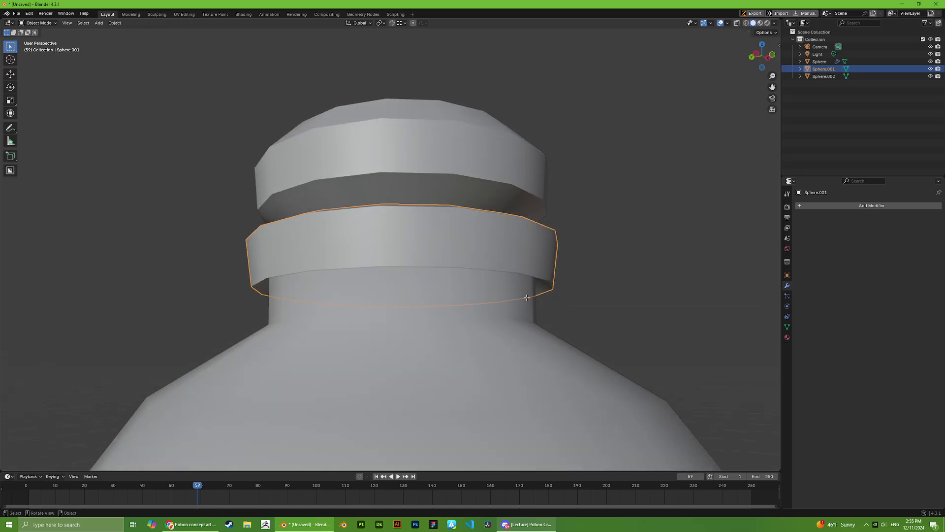
key(Tab)
scroll(492, 286, down, 3)
key(Tab)
middle_drag(350, 225, 383, 282)
scroll(331, 219, down, 3)
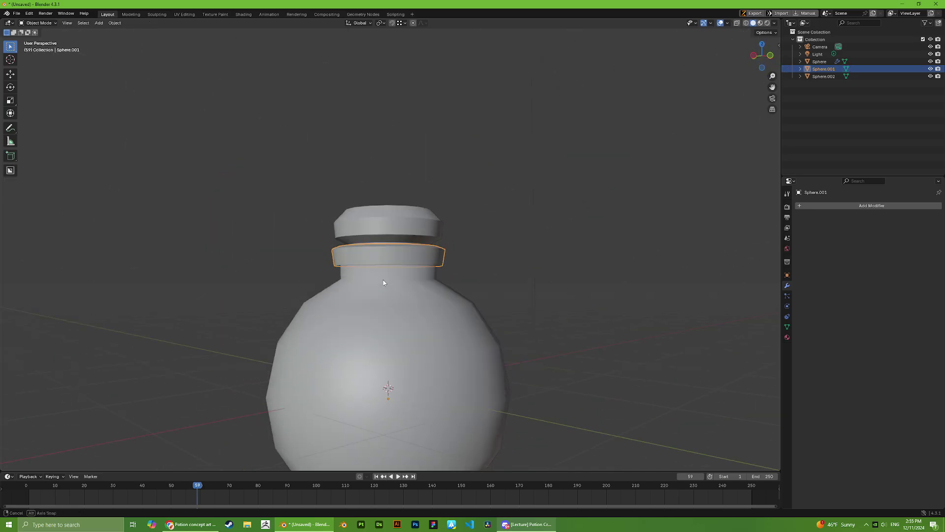
scroll(492, 273, up, 3)
key(alt+Tab)
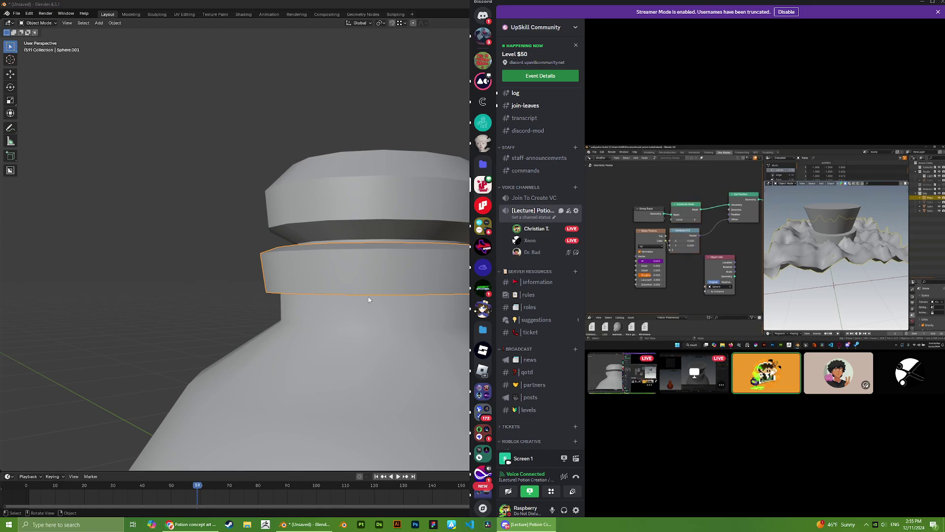
key(alt+Tab)
scroll(338, 296, up, 2)
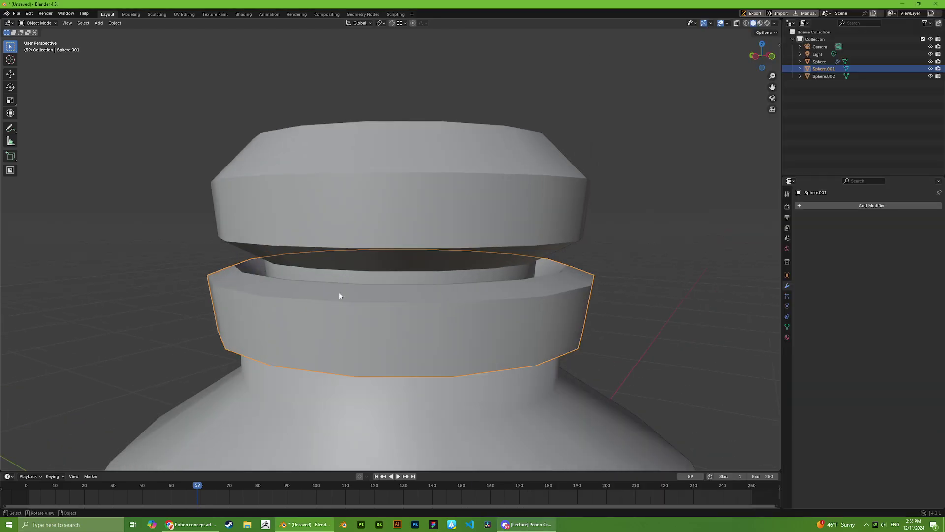
key(Tab)
scroll(329, 297, down, 2)
key(Tab)
scroll(331, 297, down, 3)
key(Tab)
key(Tab)
key(Tab)
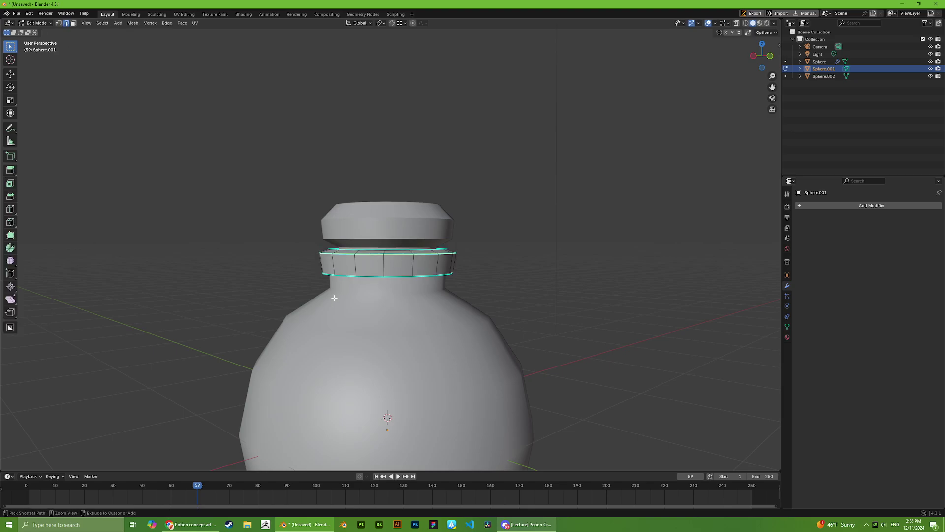
key(Tab)
middle_drag(335, 298, 336, 286)
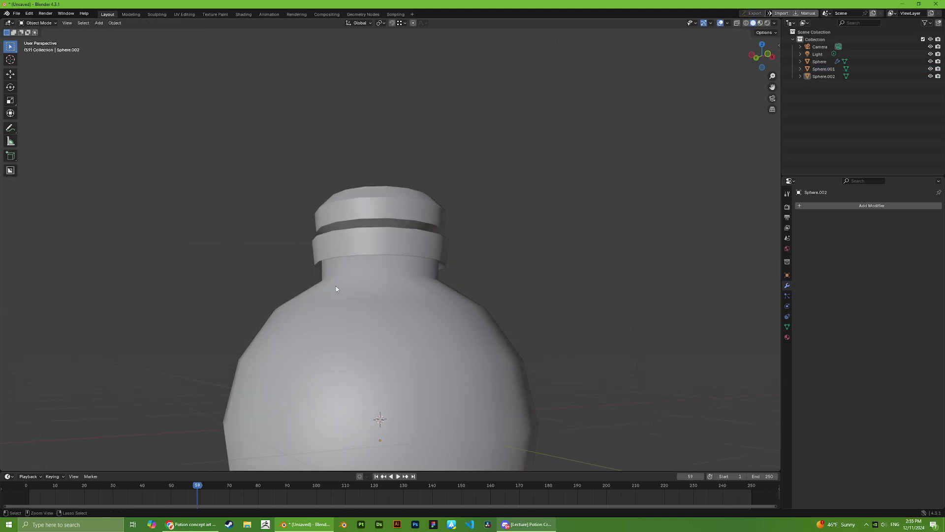
Step: Examine the stopper's mesh and its fit over the ring collar, then deselect everything
click(383, 211)
key(Tab)
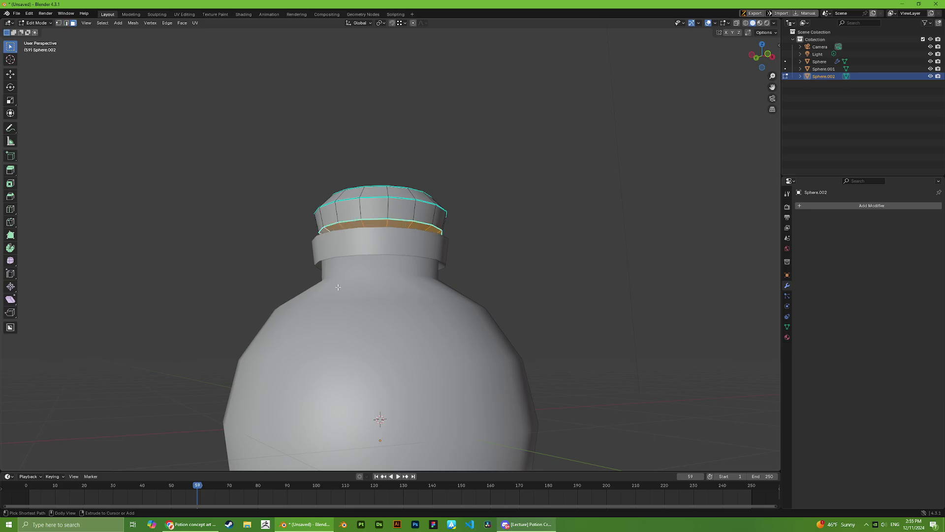
middle_drag(365, 287, 423, 292)
key(Tab)
key(Tab)
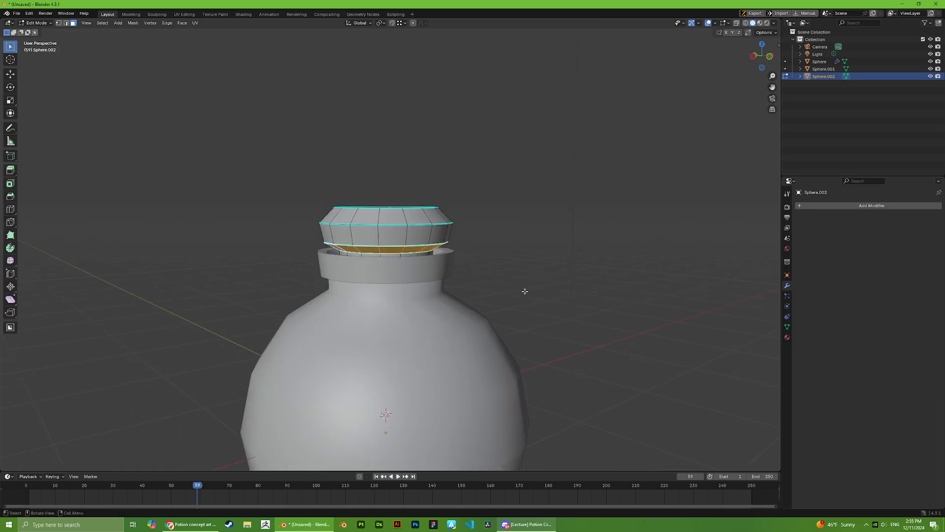
key(Tab)
click(671, 249)
Step: Opt to save the changes before closing and browse the D: and C: drives for a save folder
click(936, 4)
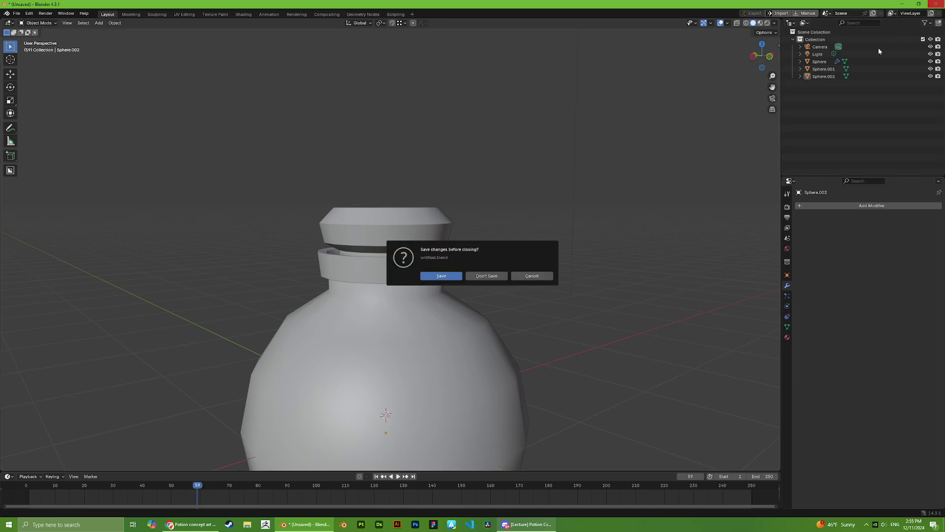
click(453, 277)
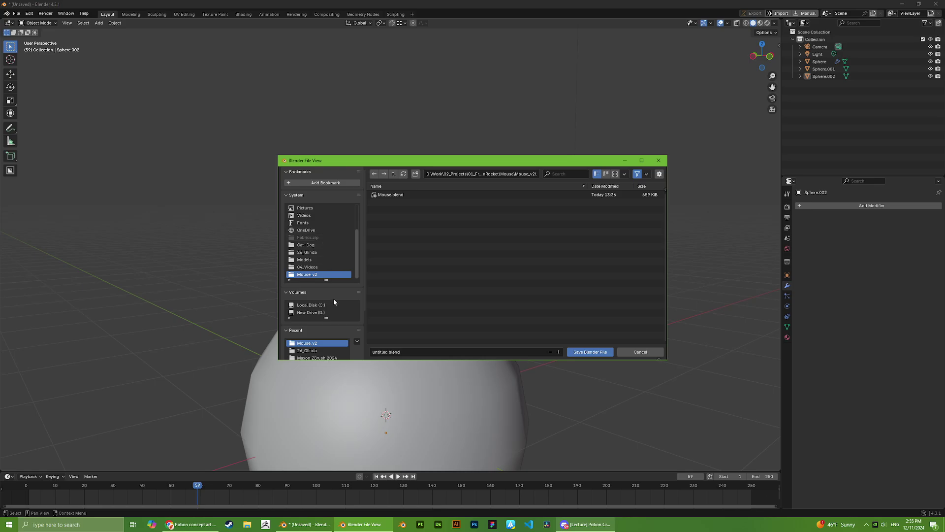
scroll(334, 302, down, 2)
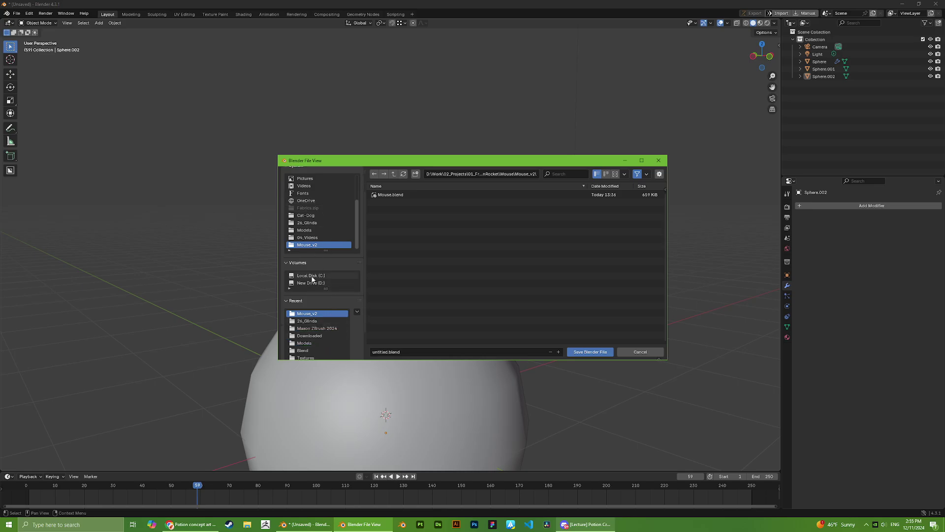
click(312, 276)
click(312, 283)
click(387, 351)
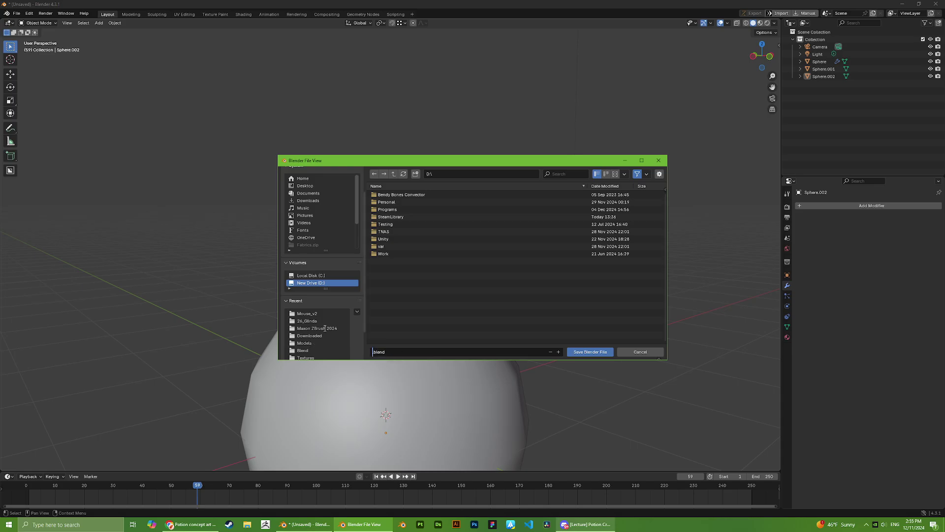
click(312, 276)
scroll(443, 315, down, 5)
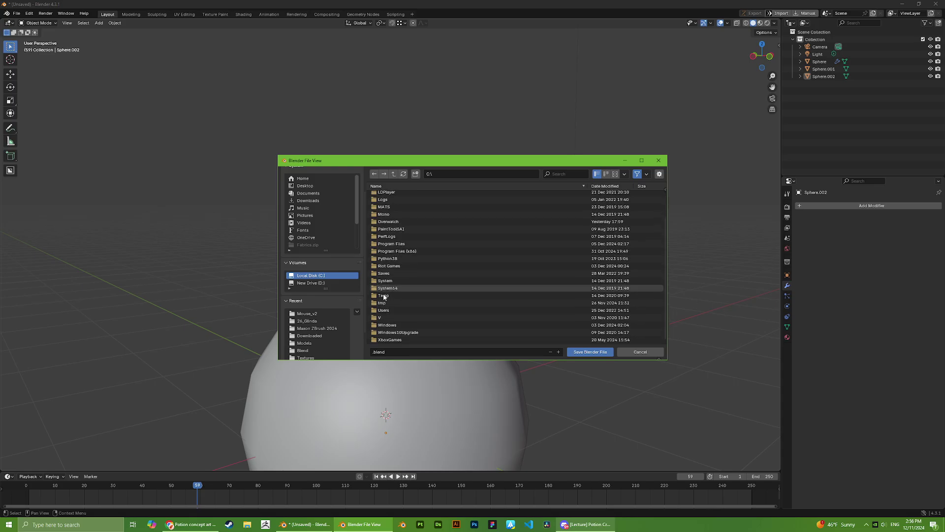
scroll(337, 328, down, 2)
scroll(325, 242, up, 4)
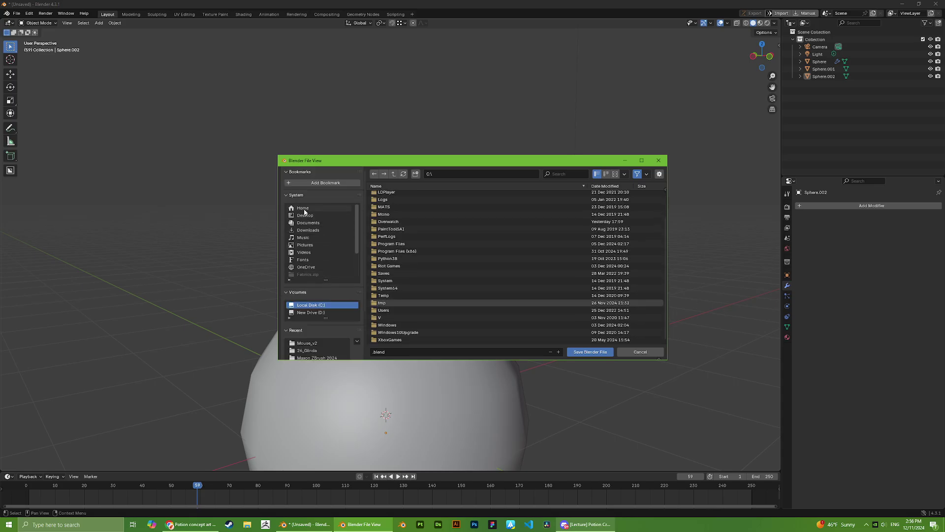
Step: Save the scene in the Downloads folder as Potion.blend
click(304, 212)
click(308, 230)
click(389, 352)
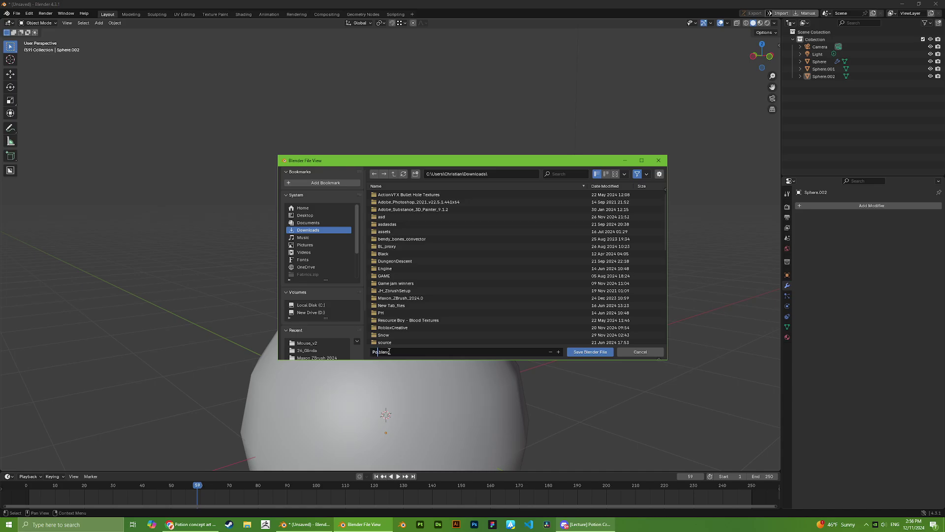
click(589, 352)
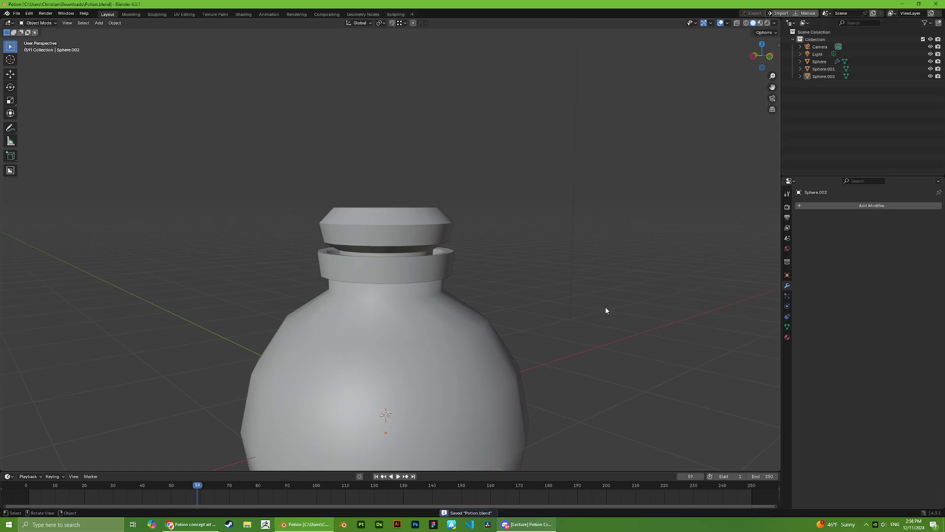
Step: Close Blender and minimise the browser window showing the potion concept art
click(936, 4)
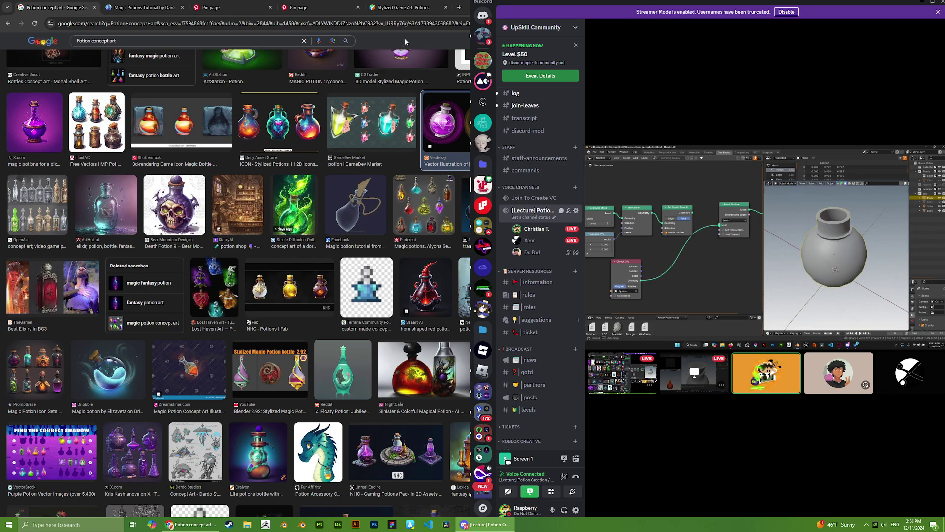
click(403, 37)
click(908, 4)
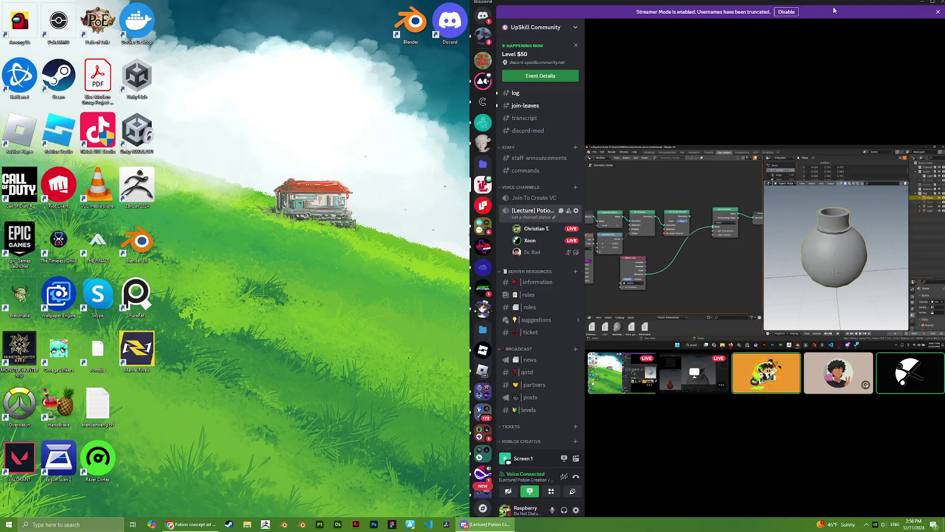
Step: Maximise Discord and stop watching the lecture stream
click(932, 2)
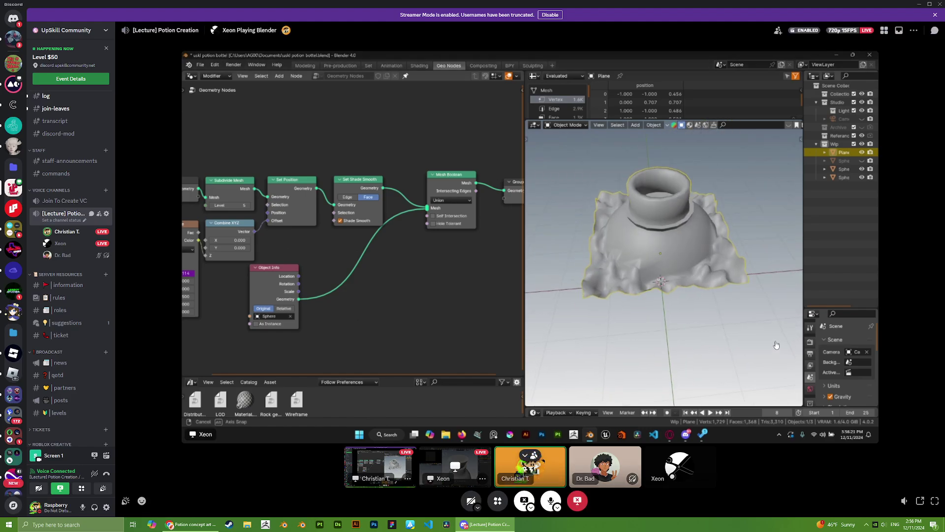
click(579, 499)
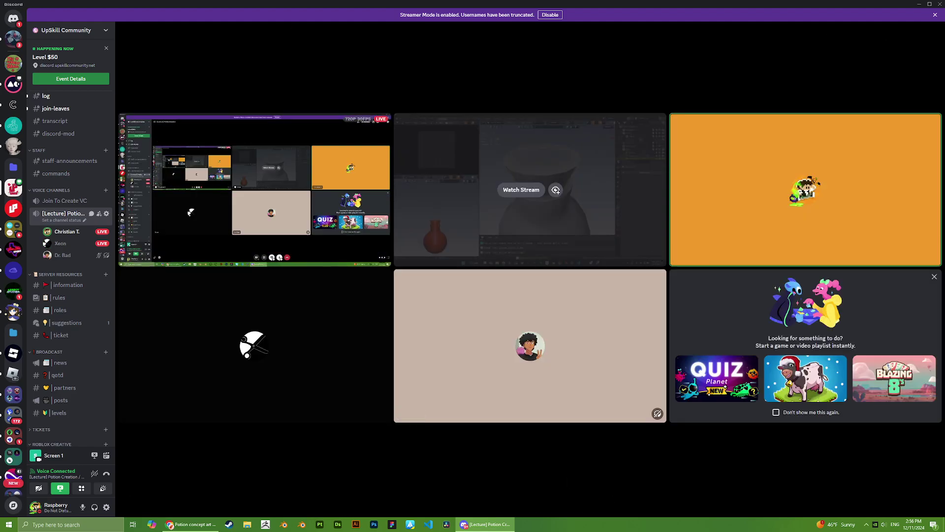